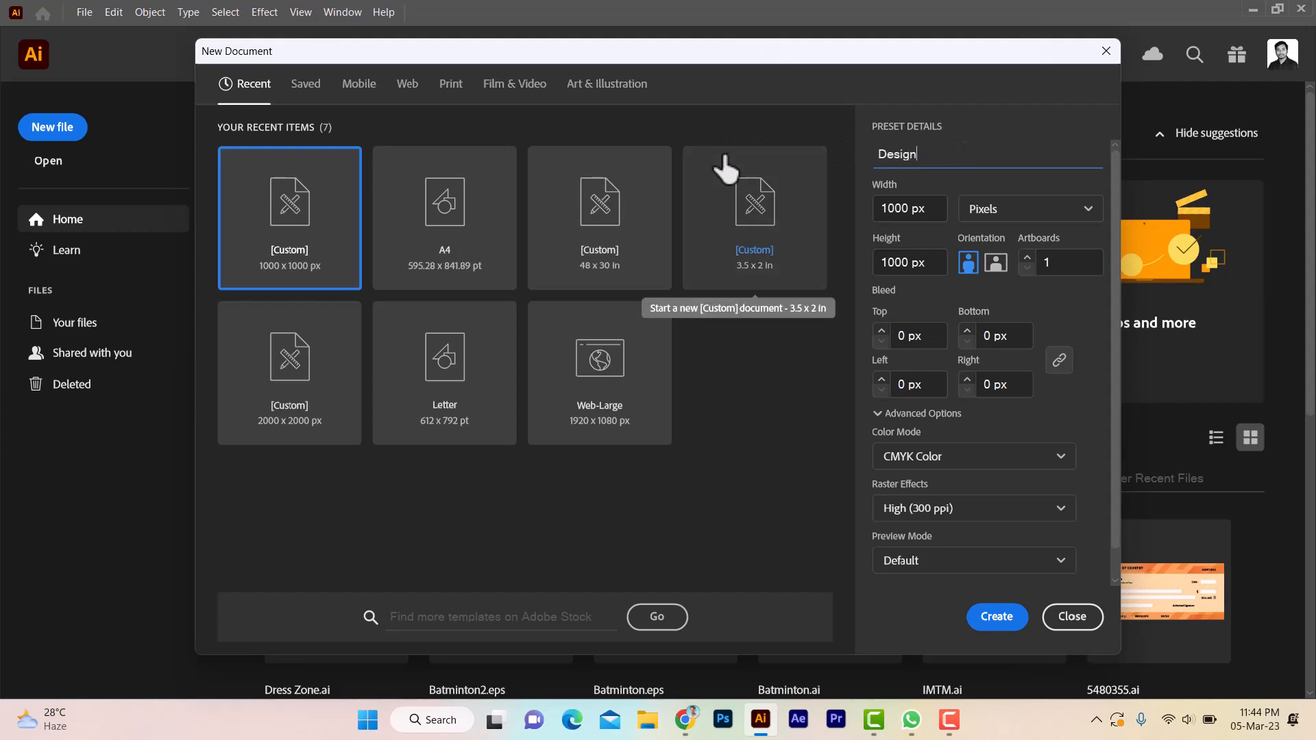
Create a new 1000 x 1000 px document named Design in RGB Color mode.
{"action": "left_click", "coordinate": [925, 209]}
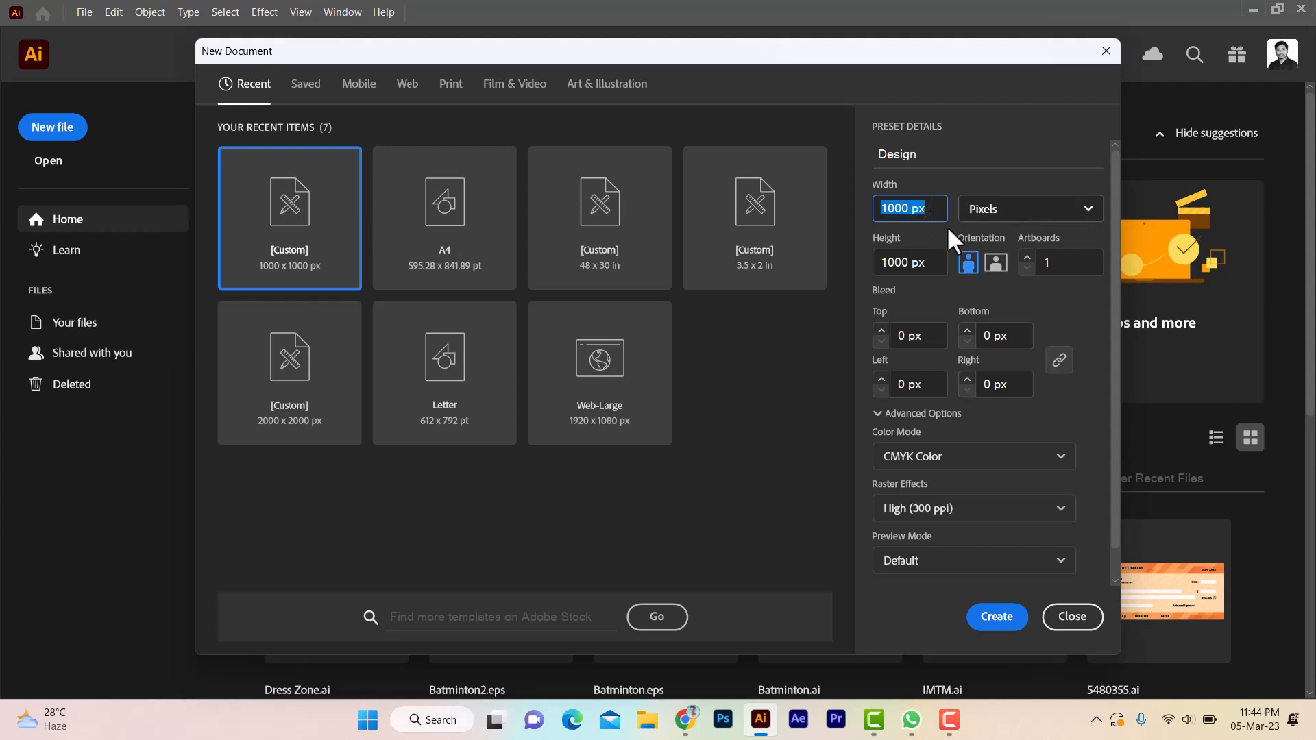
{"action": "left_click", "coordinate": [925, 263]}
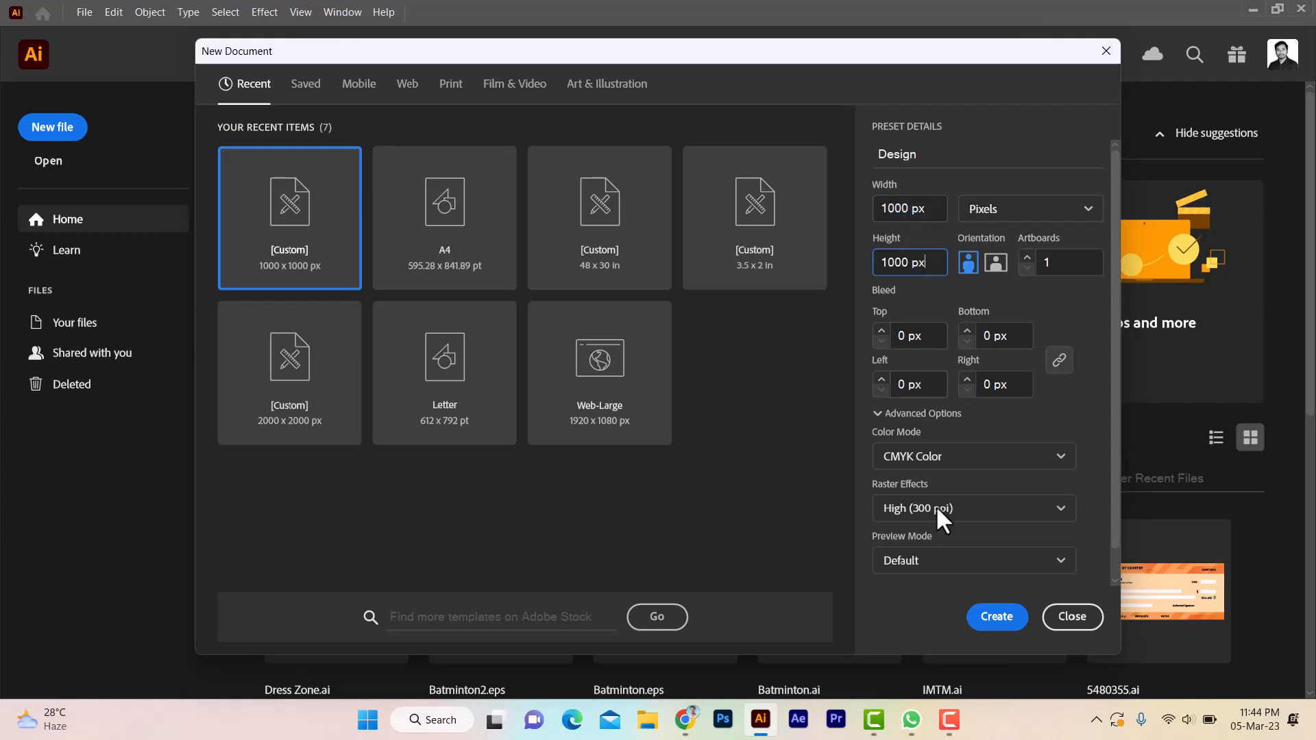
{"action": "left_click", "coordinate": [942, 459]}
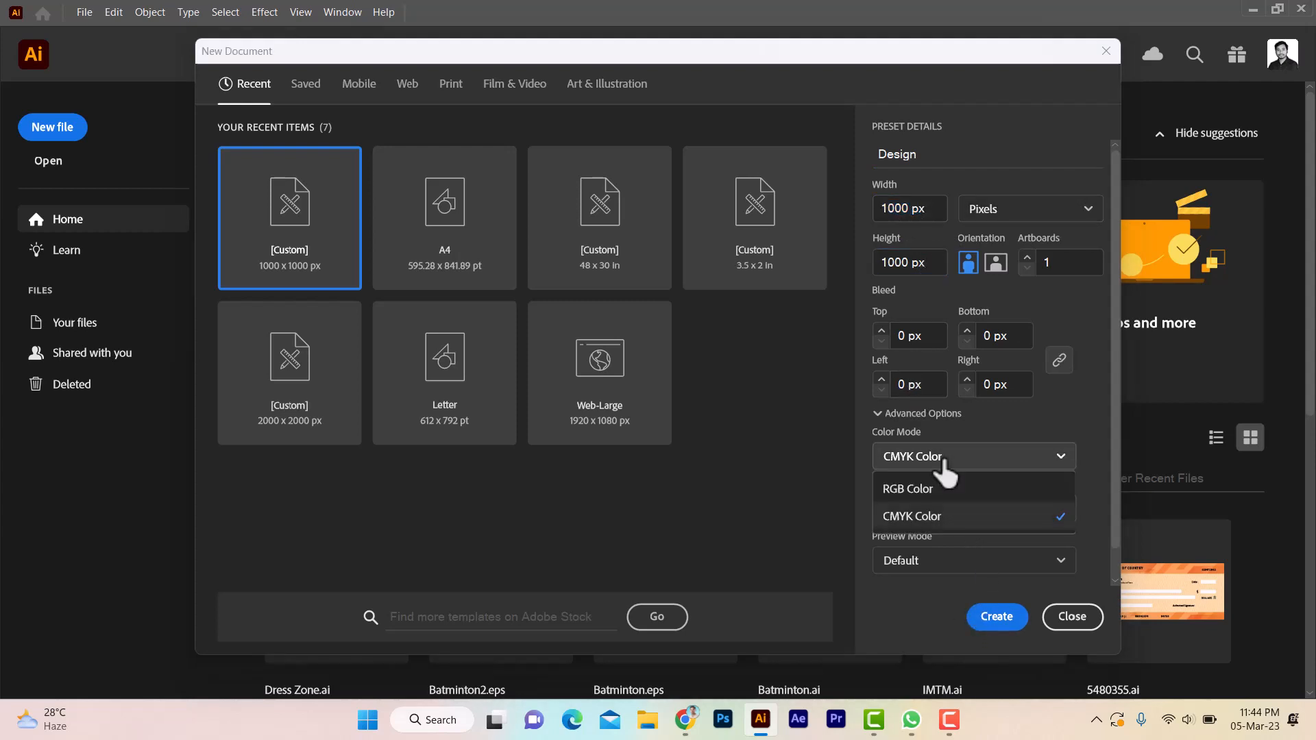
{"action": "left_click", "coordinate": [934, 491]}
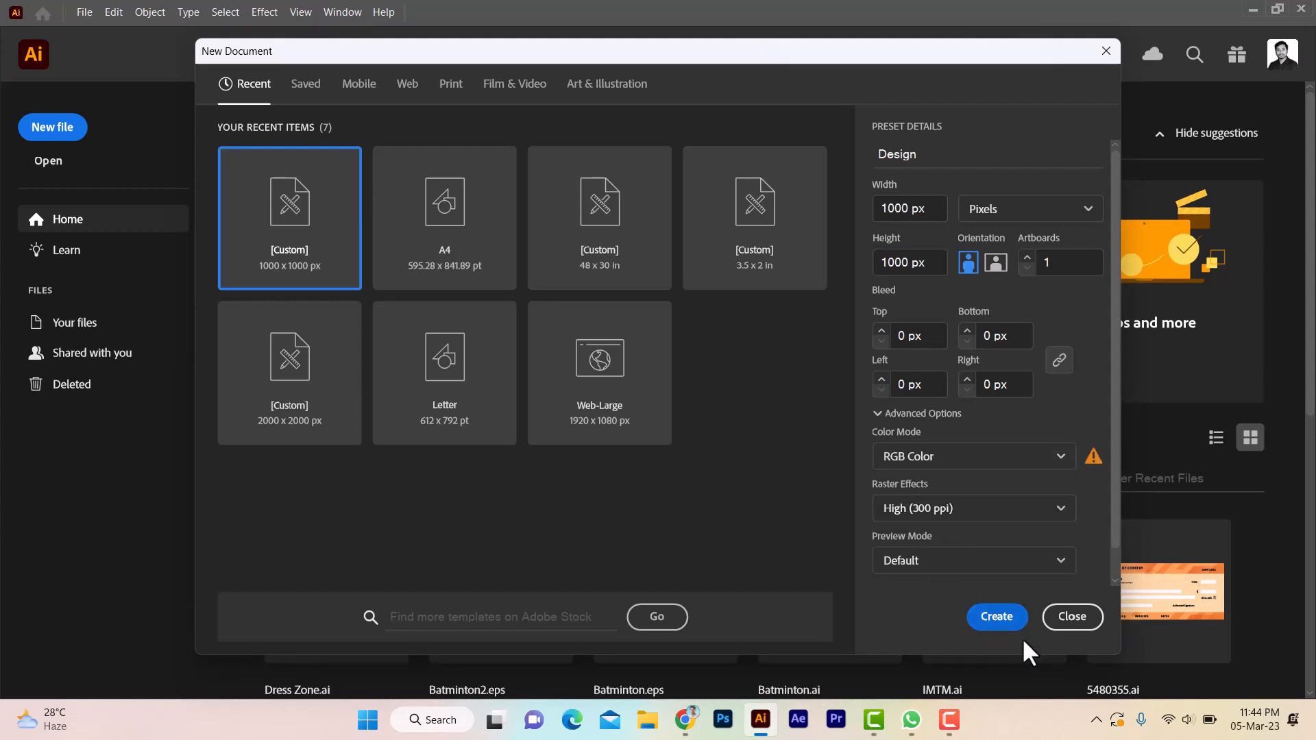
{"action": "left_click", "coordinate": [998, 617]}
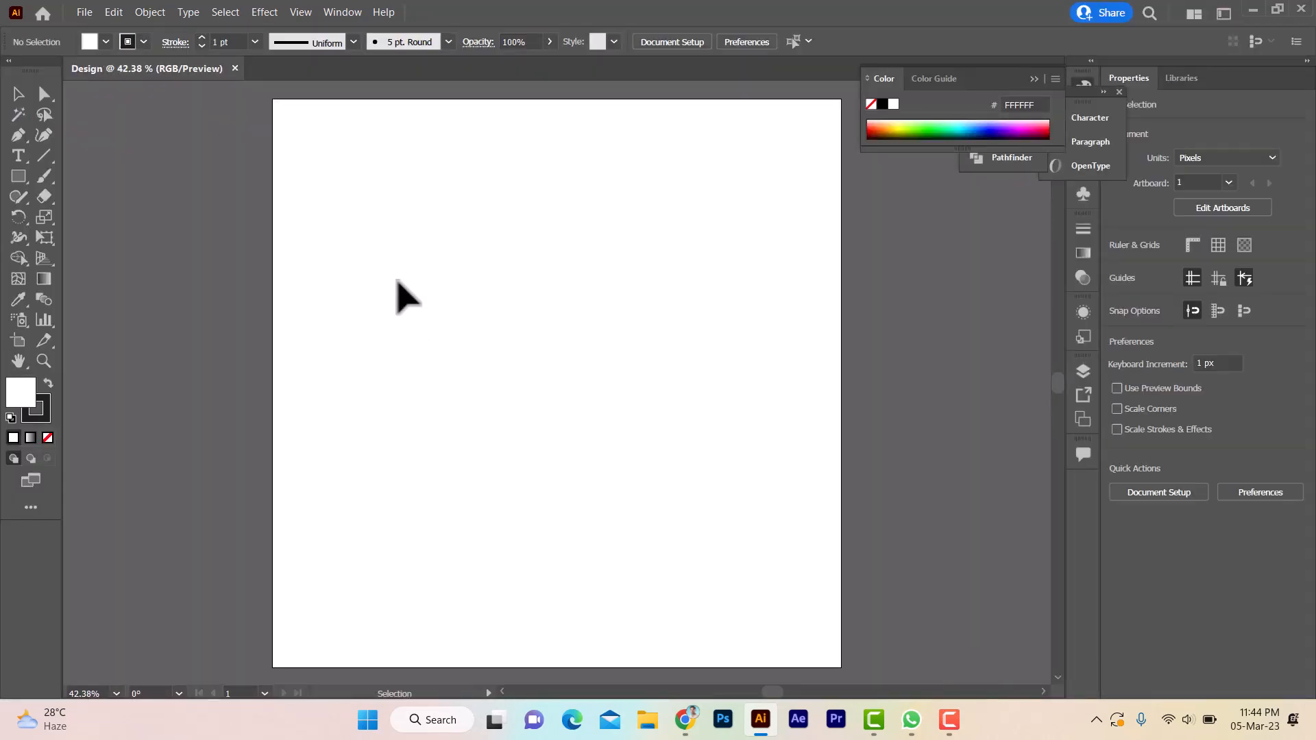
Draw a rectangle about 117 x 137 px in the artboard's upper-left area and remove its stroke.
{"action": "left_click", "coordinate": [18, 172]}
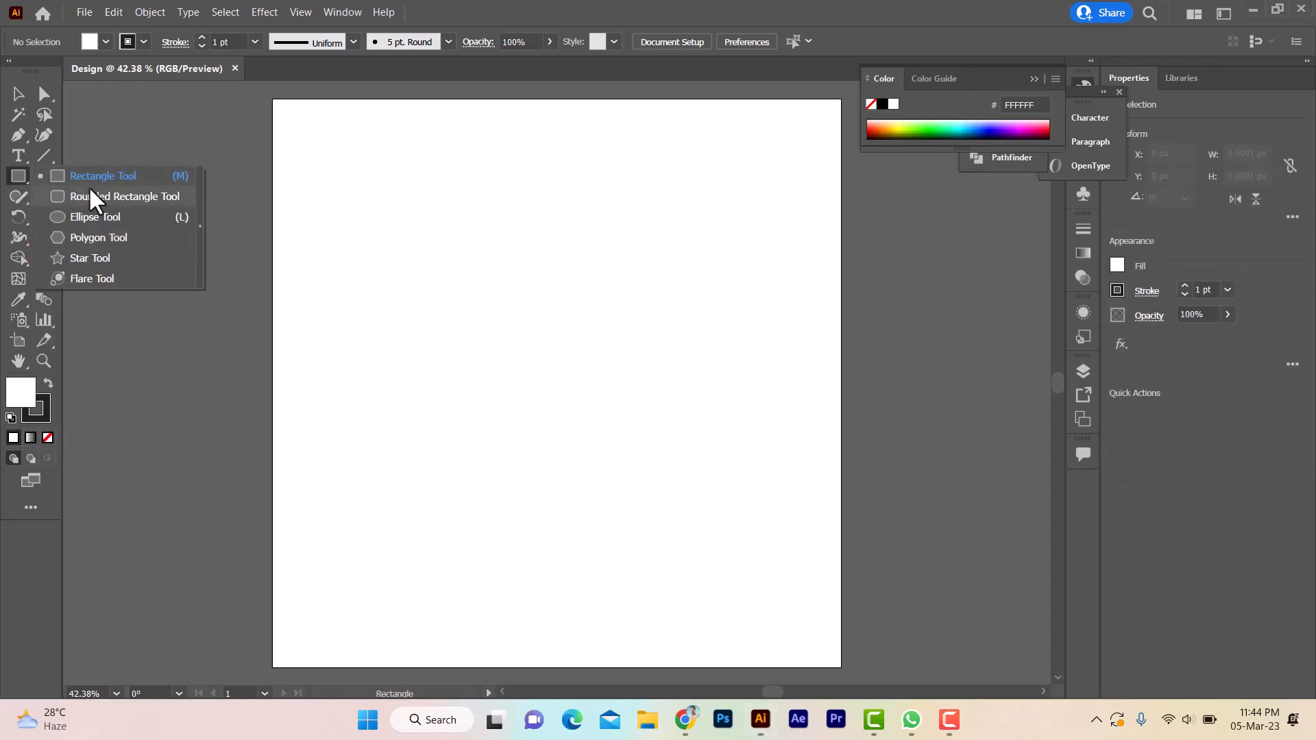
{"action": "left_click", "coordinate": [88, 181]}
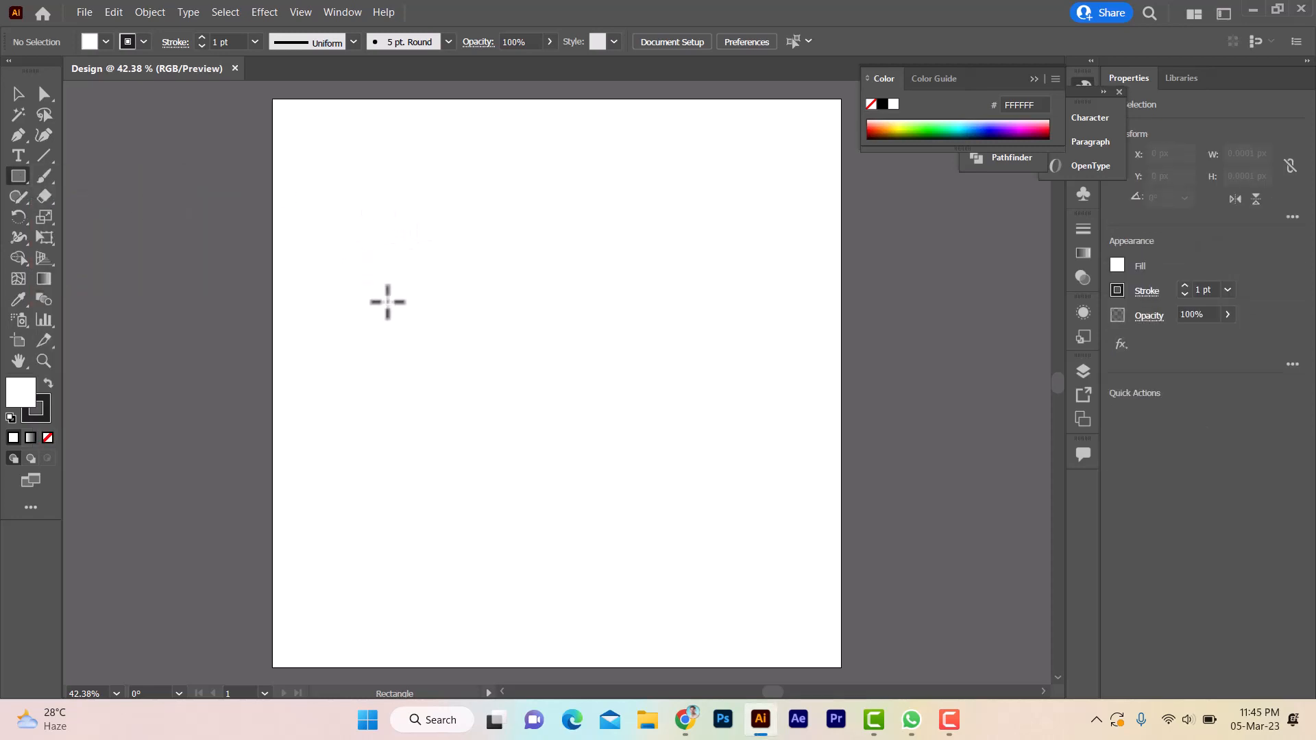
{"action": "left_click_drag", "start_coordinate": [356, 252], "coordinate": [423, 329]}
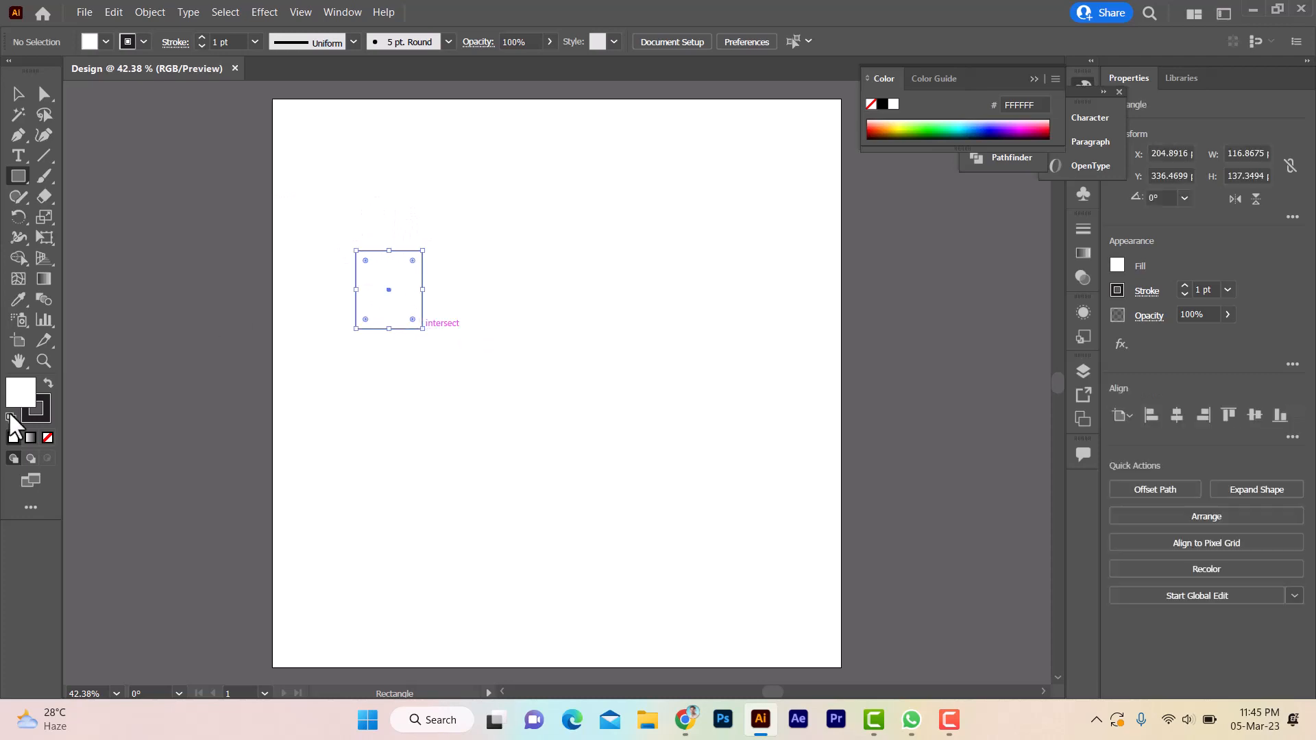
{"action": "left_click", "coordinate": [43, 413]}
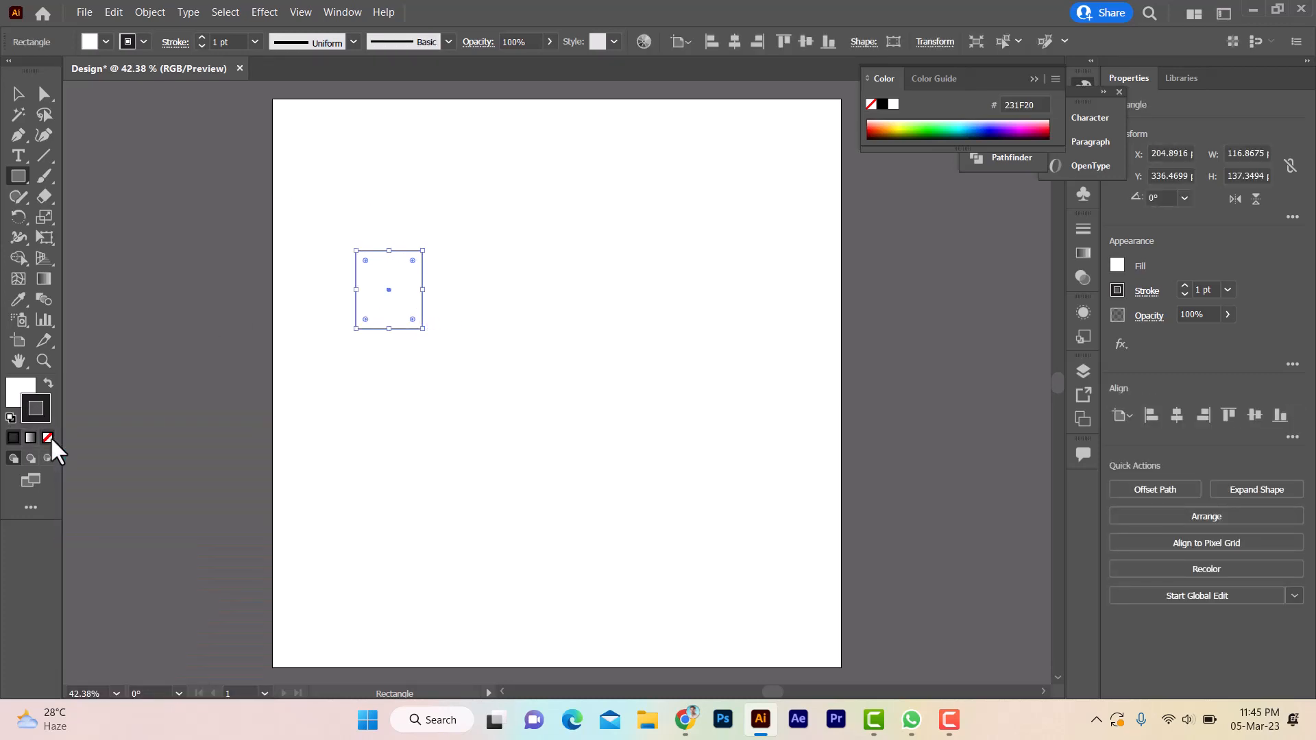
{"action": "left_click", "coordinate": [47, 438]}
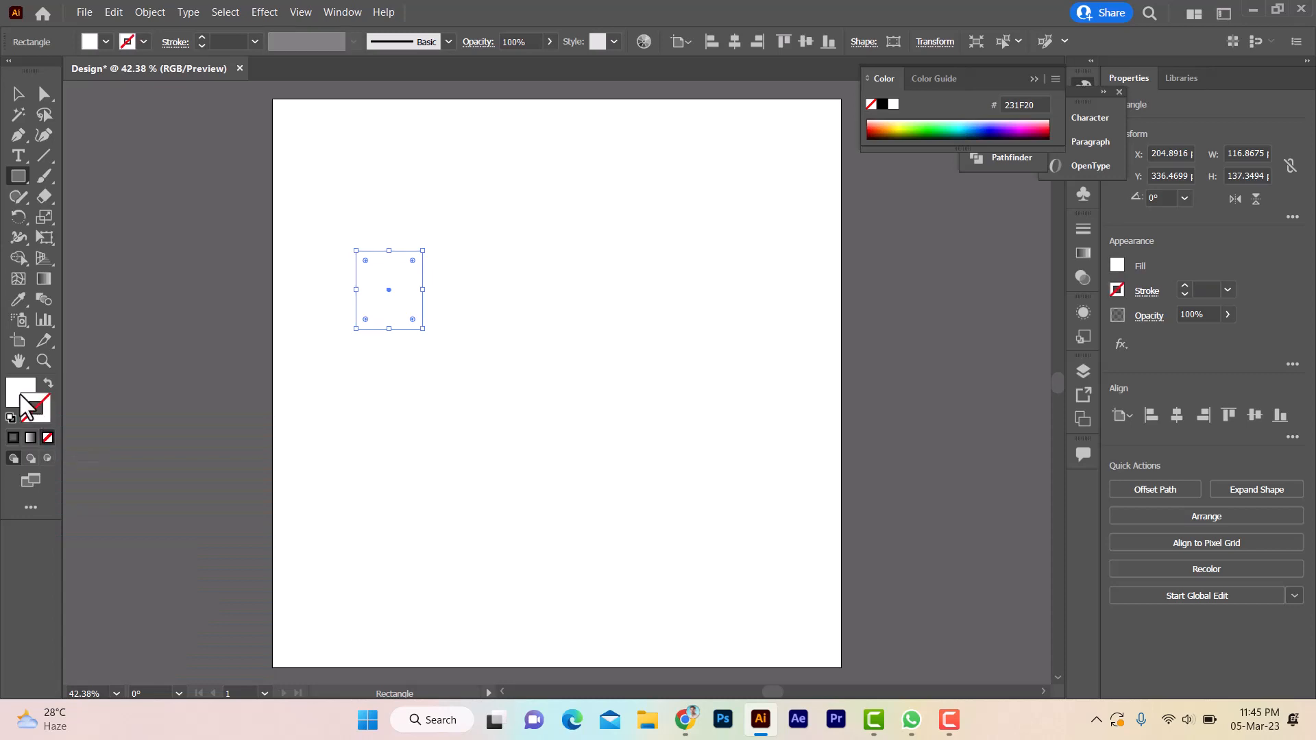
Fill the rectangle with the bright cyan 63E5E5 and deselect it.
{"action": "left_click", "coordinate": [18, 390]}
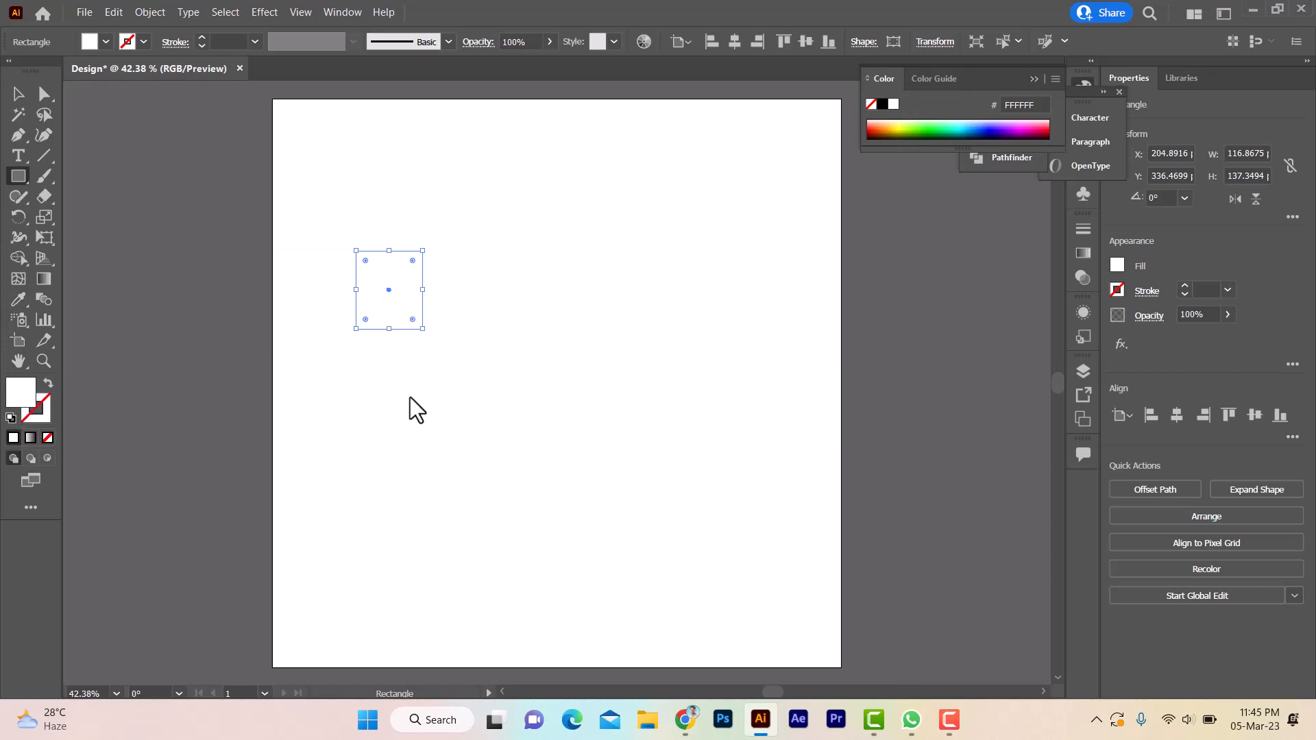
{"action": "left_click_drag", "start_coordinate": [733, 549], "coordinate": [730, 561]}
{"action": "left_click", "coordinate": [612, 475]}
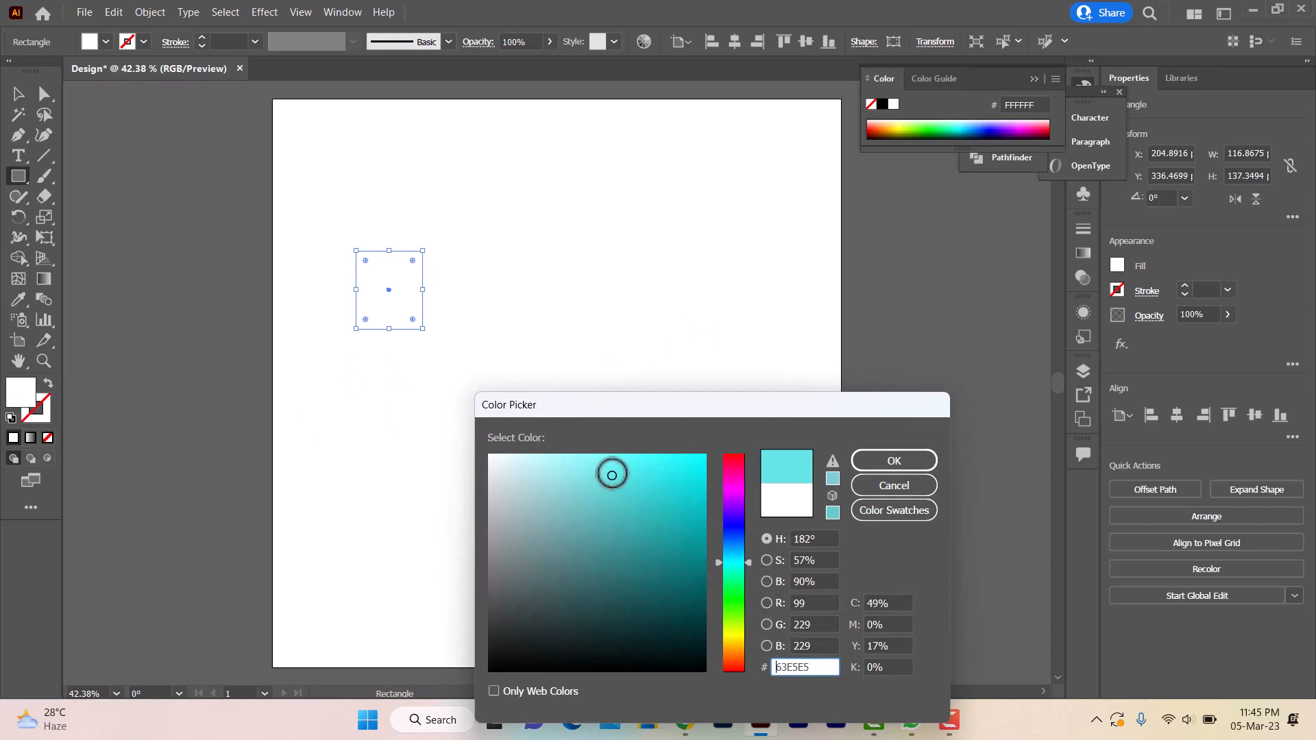
{"action": "left_click", "coordinate": [862, 459]}
{"action": "left_click", "coordinate": [855, 436]}
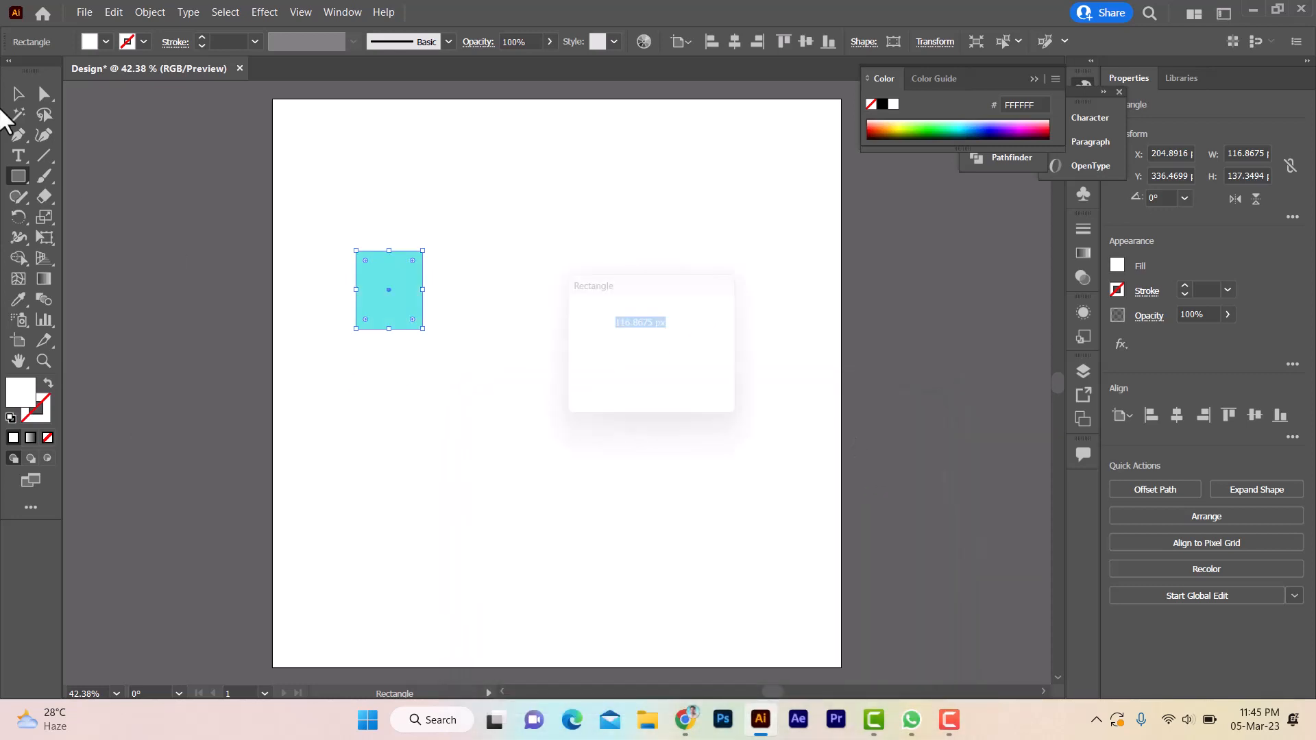
{"action": "left_click", "coordinate": [699, 388]}
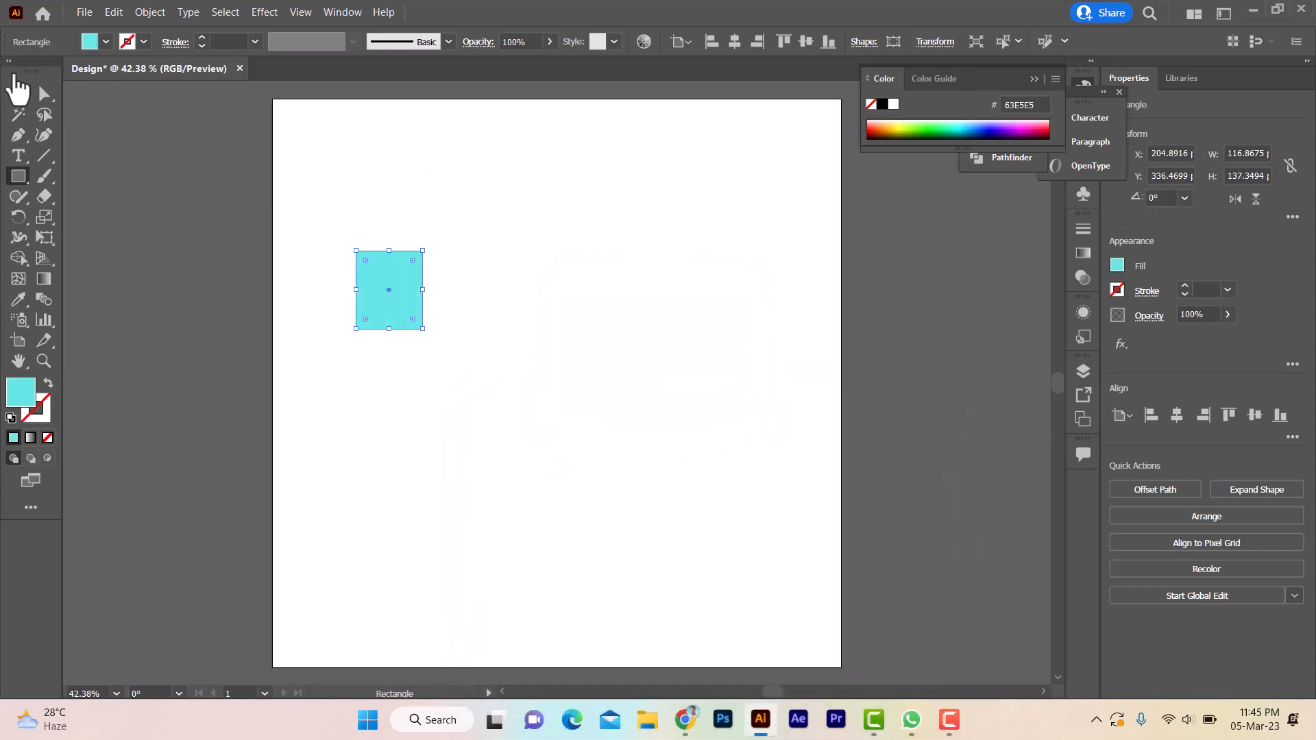
{"action": "left_click", "coordinate": [18, 94]}
{"action": "left_click", "coordinate": [432, 185]}
{"action": "left_click", "coordinate": [379, 257]}
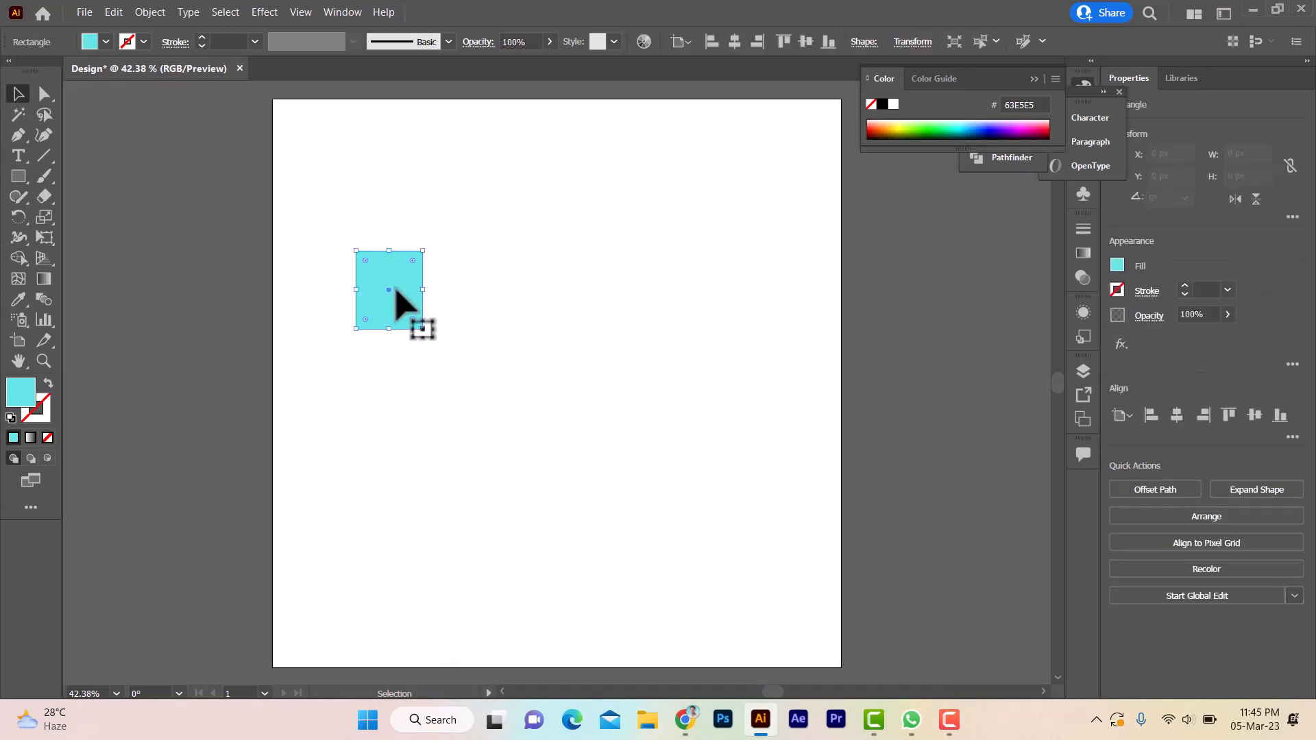
{"action": "left_click", "coordinate": [442, 318]}
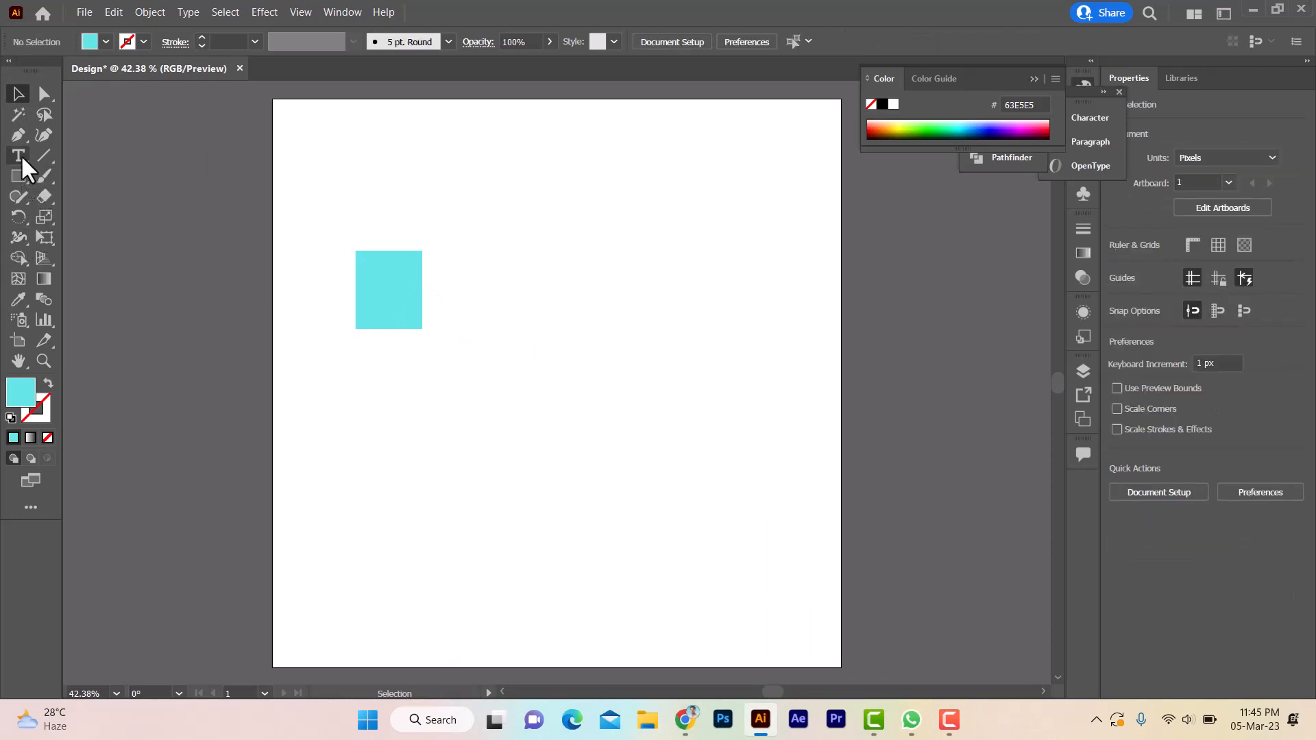
Place a text object above the rectangle and set it to Open Sans Bold at 60 pt.
{"action": "left_click_drag", "start_coordinate": [15, 146], "coordinate": [67, 158]}
{"action": "left_click", "coordinate": [377, 163]}
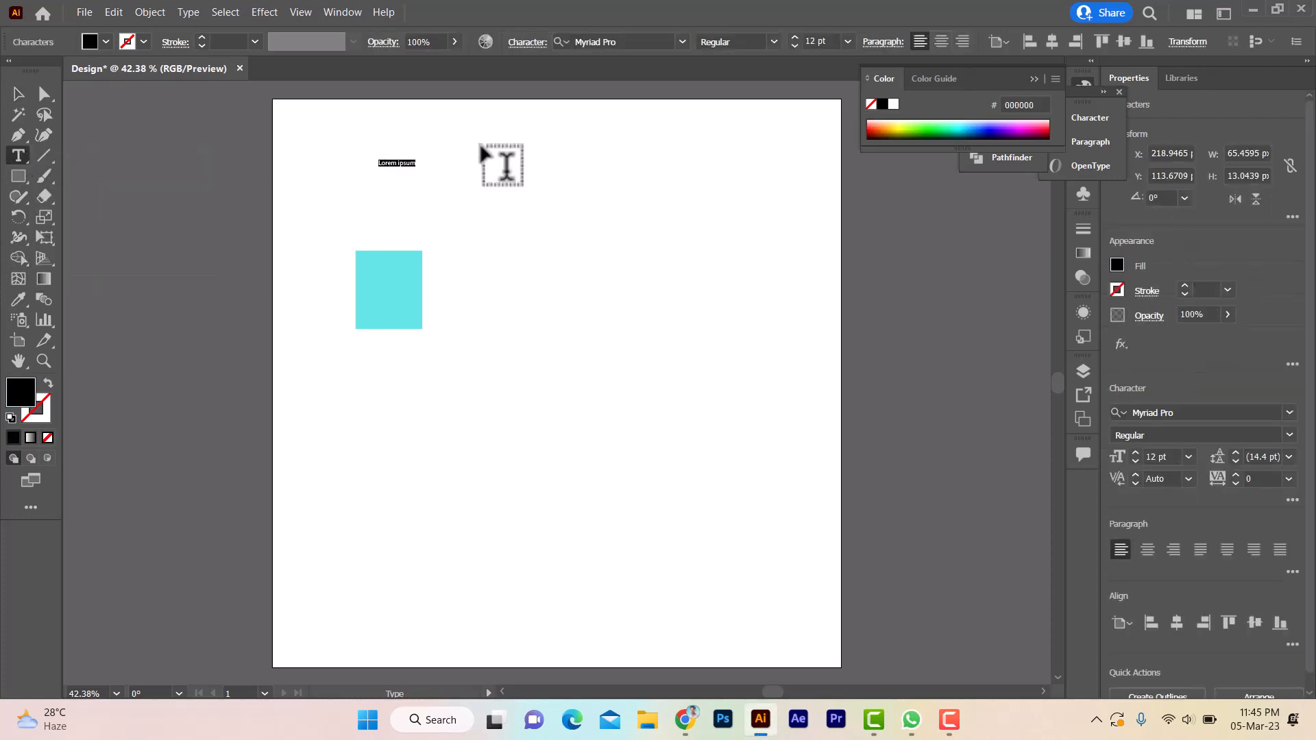
{"action": "left_click", "coordinate": [601, 38]}
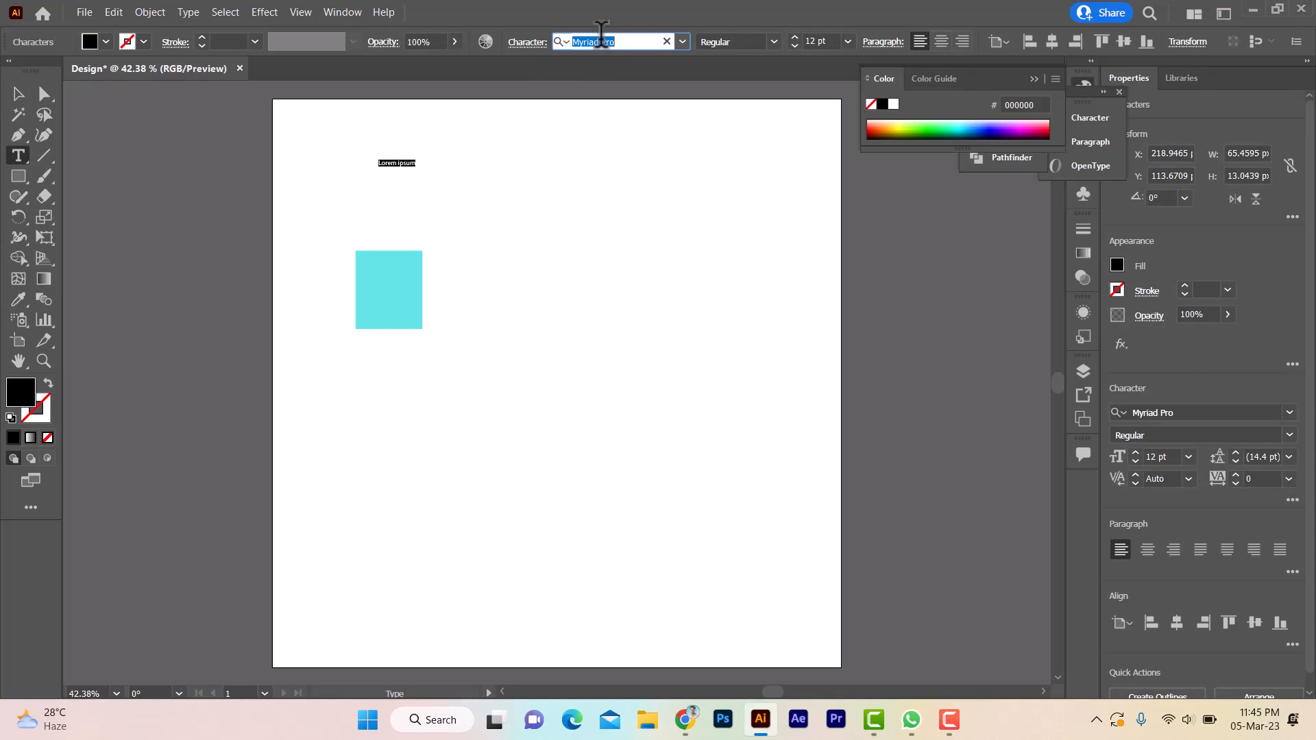
{"action": "type", "text": "open"}
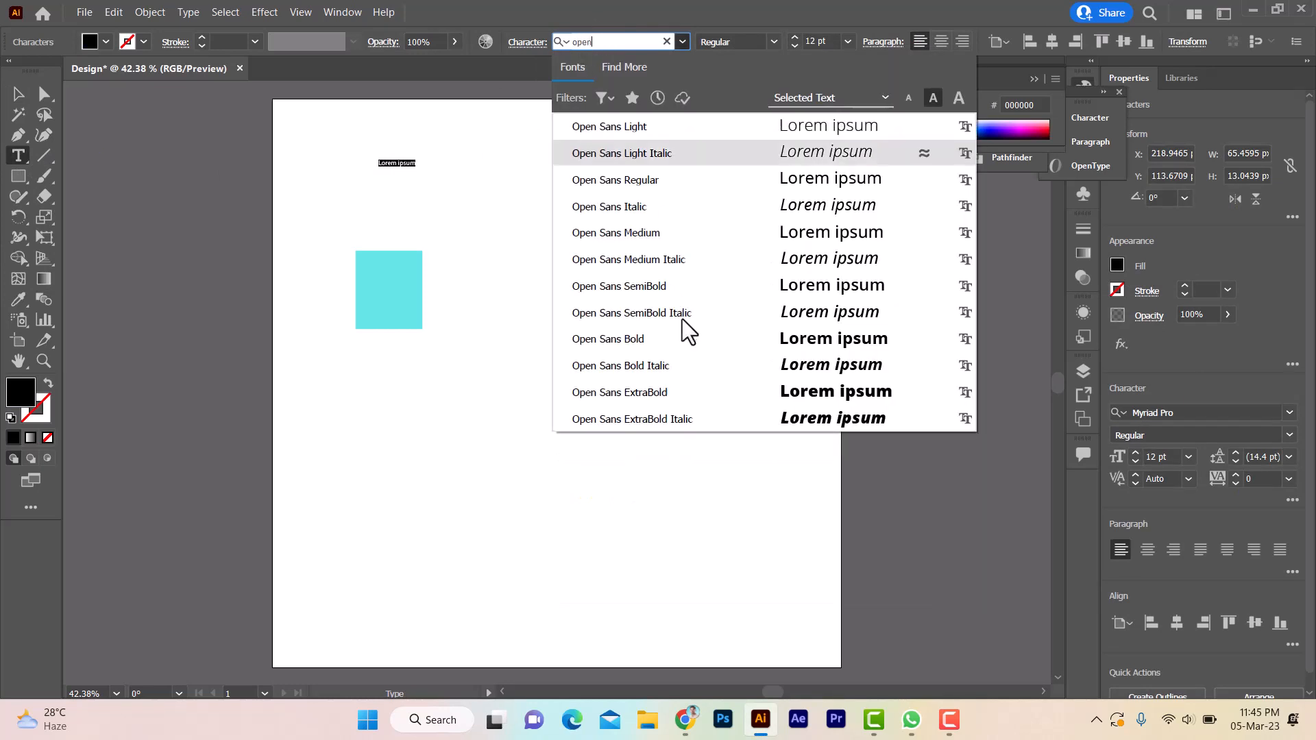
{"action": "left_click", "coordinate": [766, 339]}
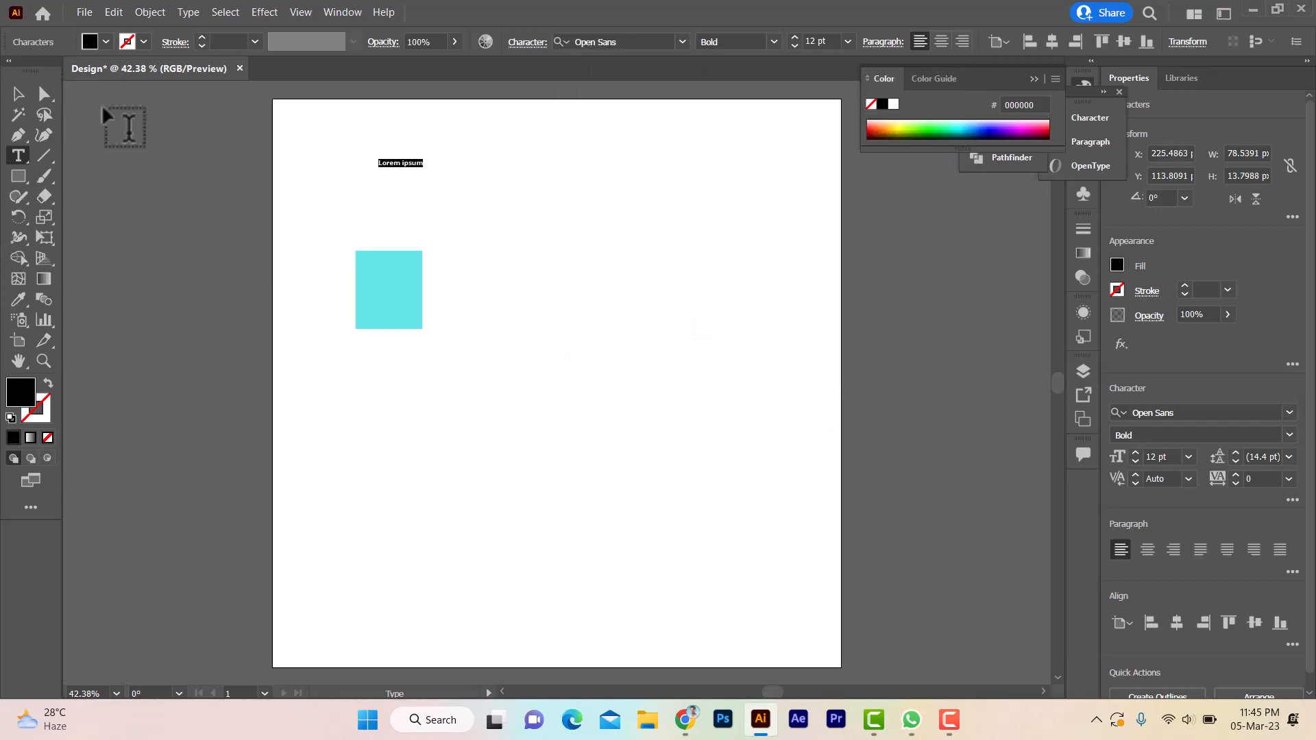
{"action": "left_click", "coordinate": [847, 42]}
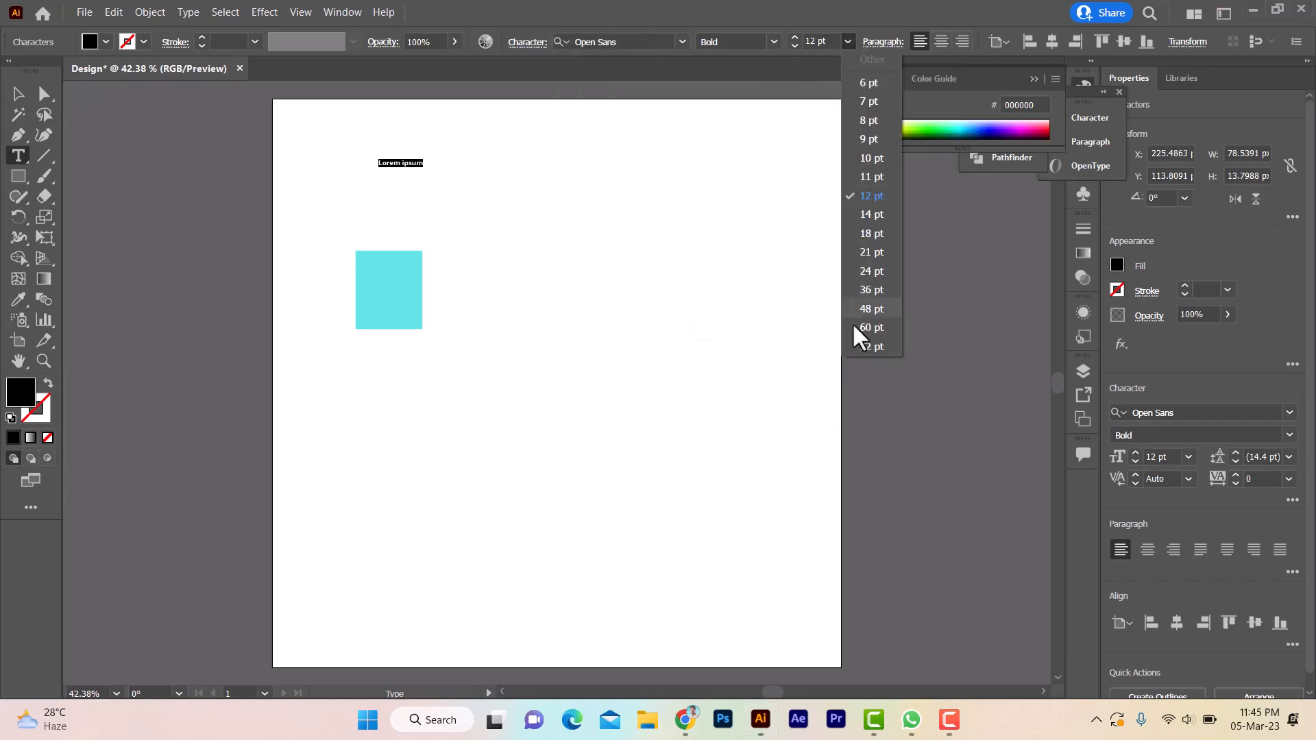
{"action": "left_click", "coordinate": [857, 327]}
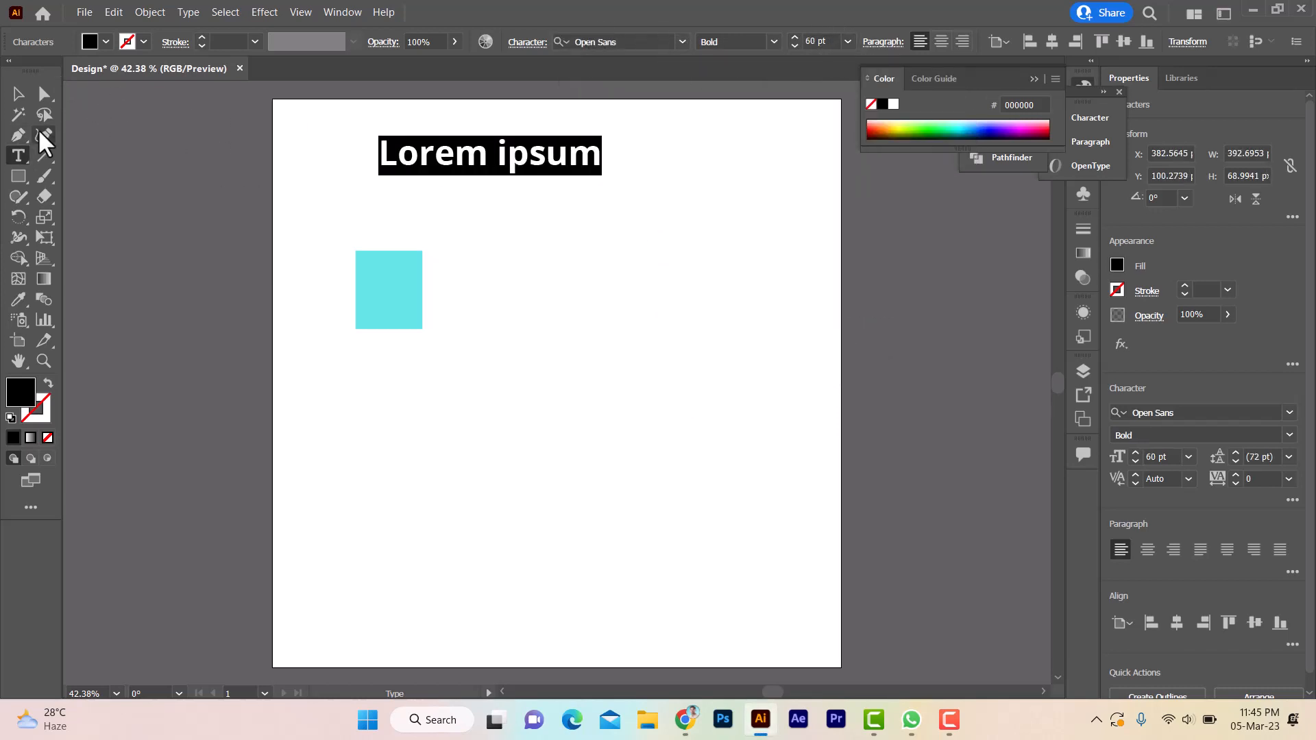
Replace the placeholder text with W and move the letter onto the middle of the rectangle.
{"action": "type", "text": "W"}
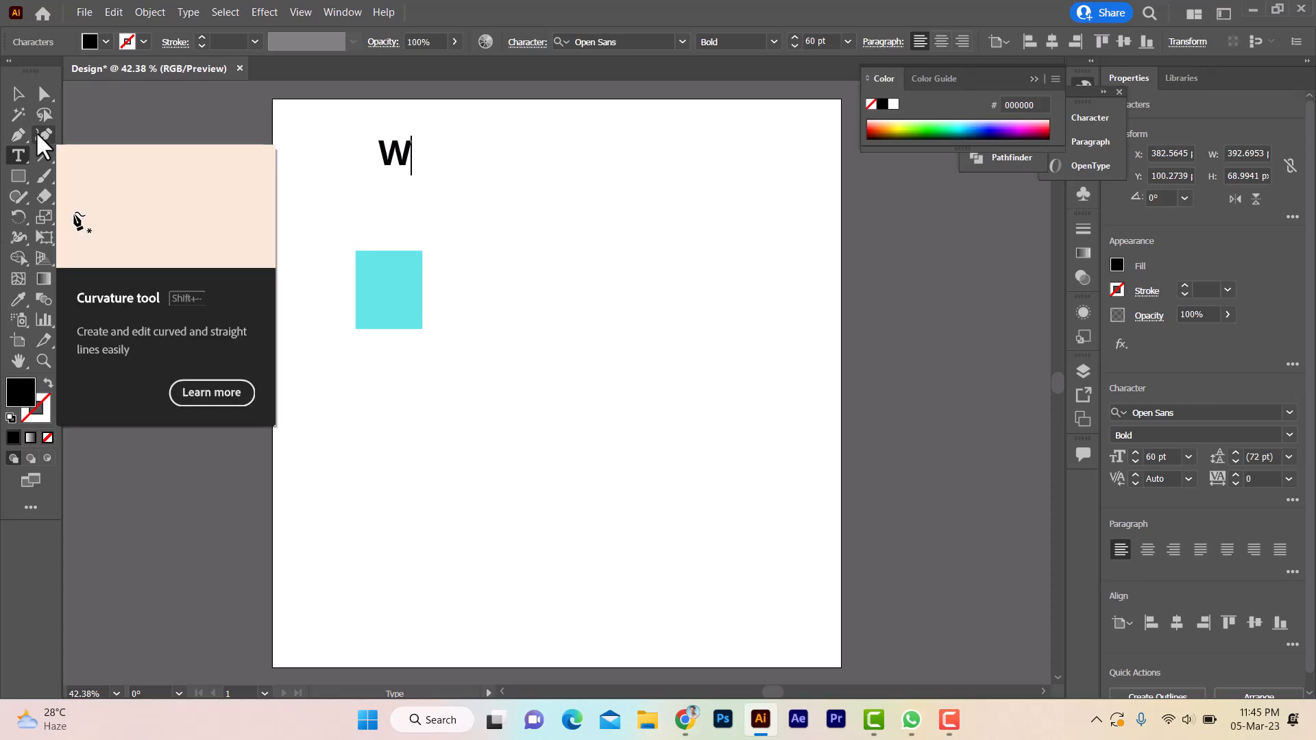
{"action": "left_click", "coordinate": [21, 94]}
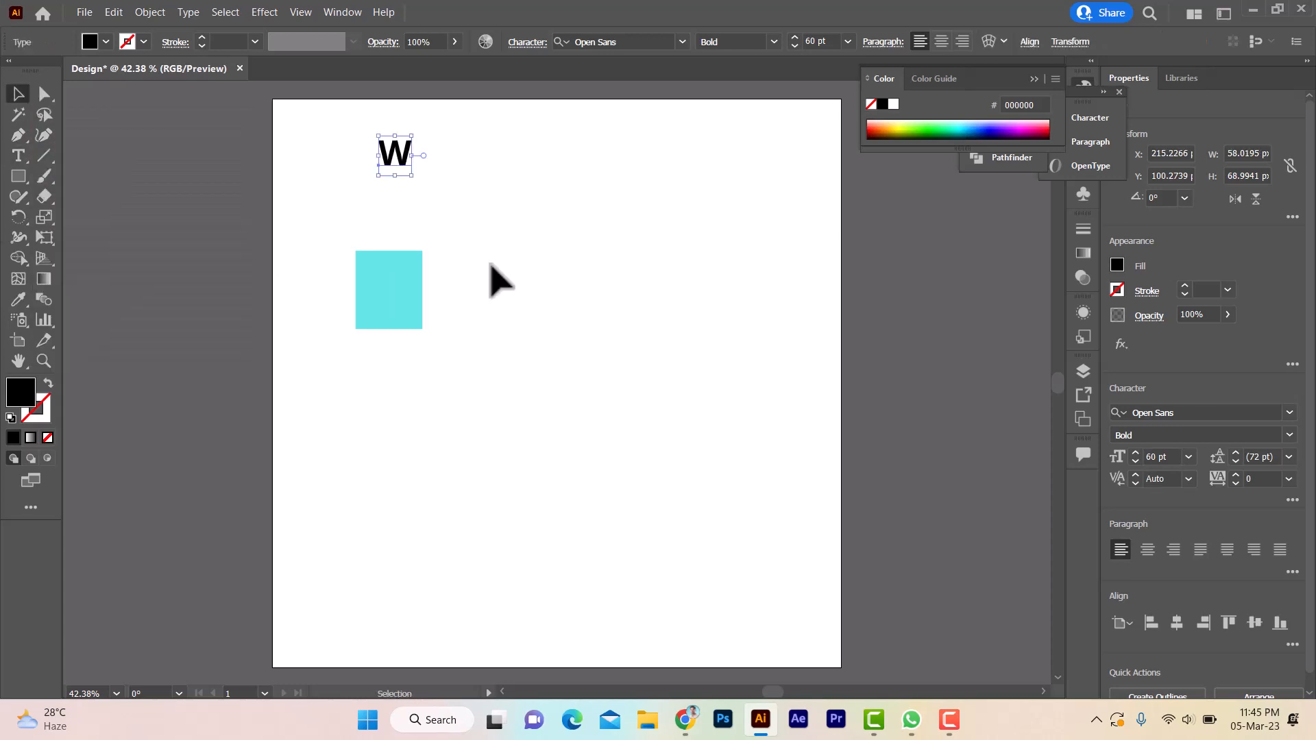
{"action": "left_click", "coordinate": [423, 199]}
{"action": "left_click_drag", "start_coordinate": [397, 162], "coordinate": [397, 298]}
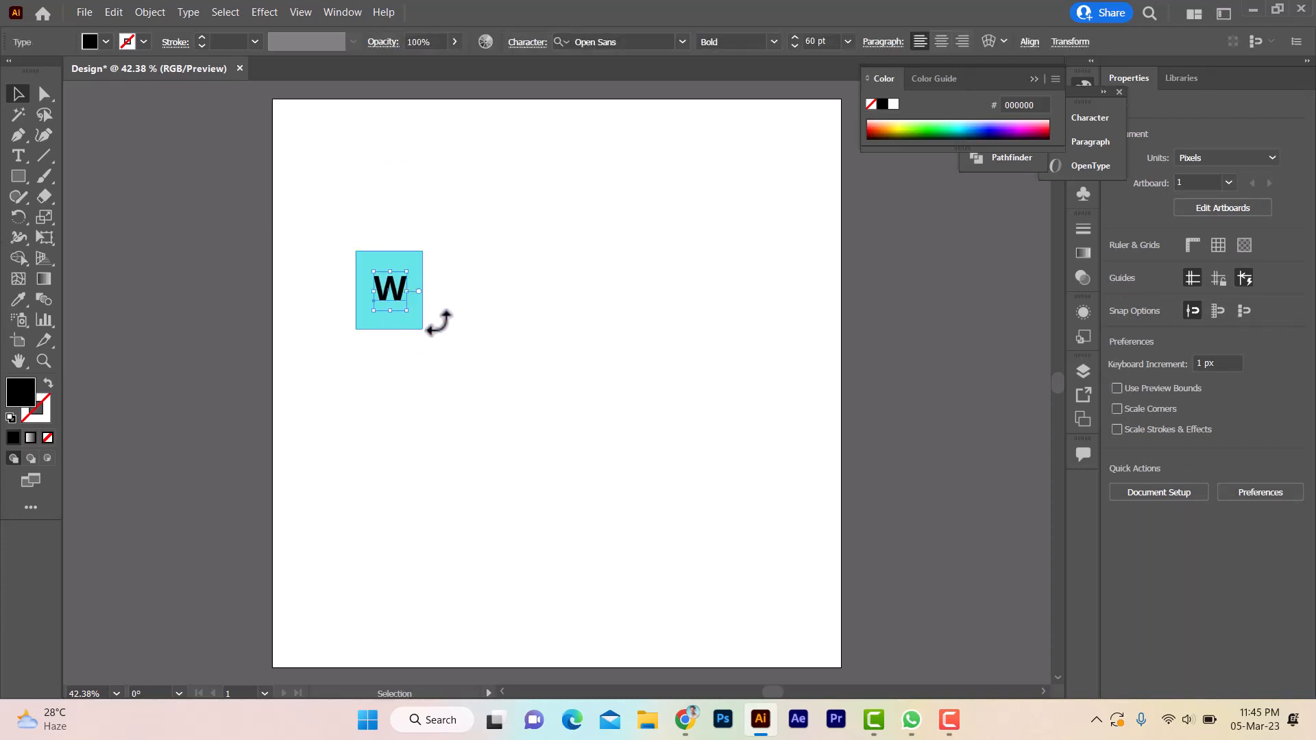
Change the rectangle's fill to the muted teal 9CD8D6.
{"action": "left_click", "coordinate": [408, 327]}
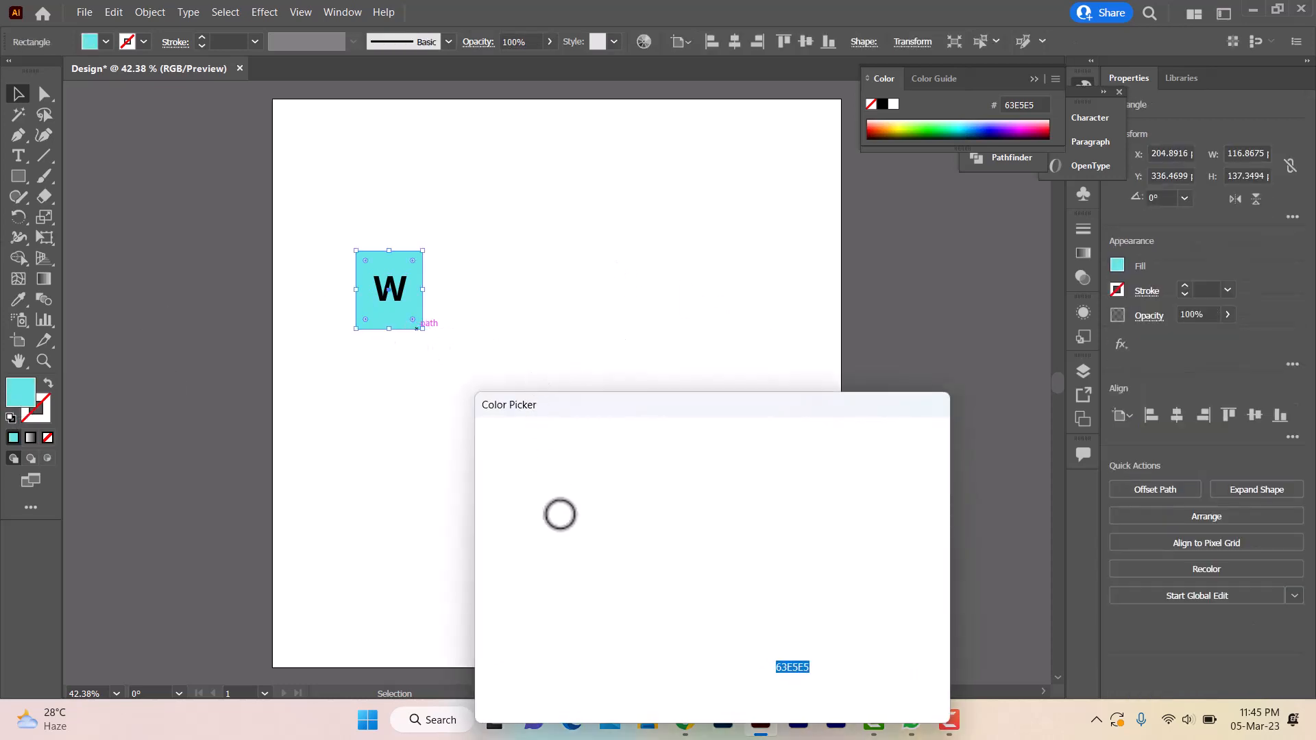
{"action": "mouse_move", "coordinate": [622, 512]}
{"action": "left_mouse_down"}
{"action": "mouse_move", "coordinate": [576, 475]}
{"action": "mouse_move", "coordinate": [548, 487]}
{"action": "left_mouse_up"}
{"action": "left_click", "coordinate": [912, 463]}
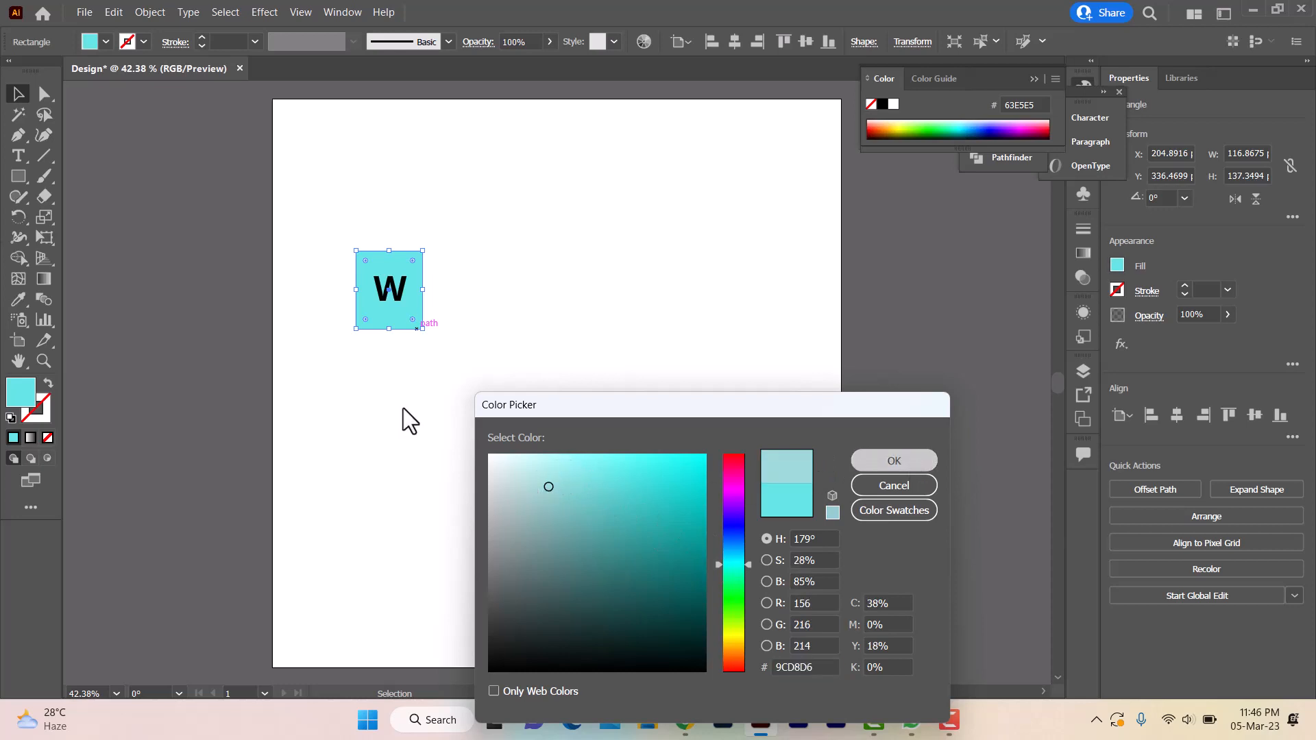
{"action": "left_click", "coordinate": [388, 341]}
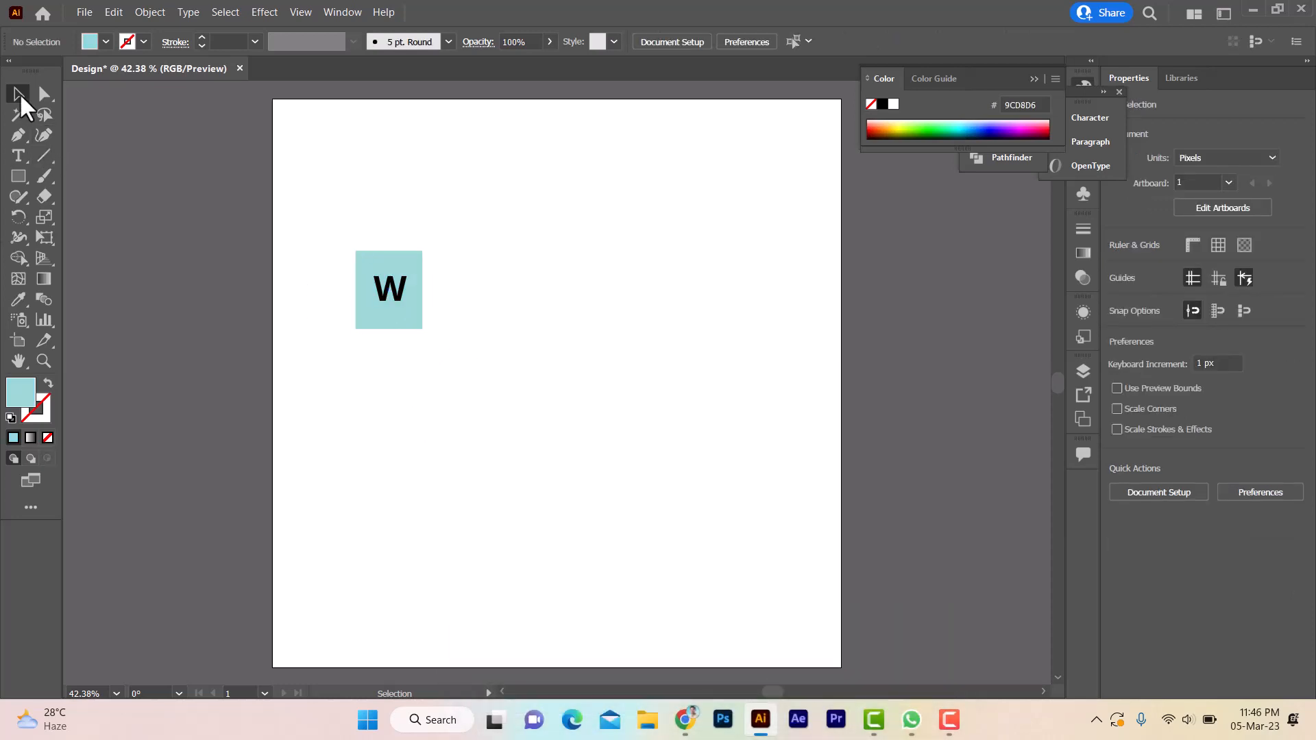
Change the letter W's fill to white (FFFFFF).
{"action": "left_click", "coordinate": [408, 304]}
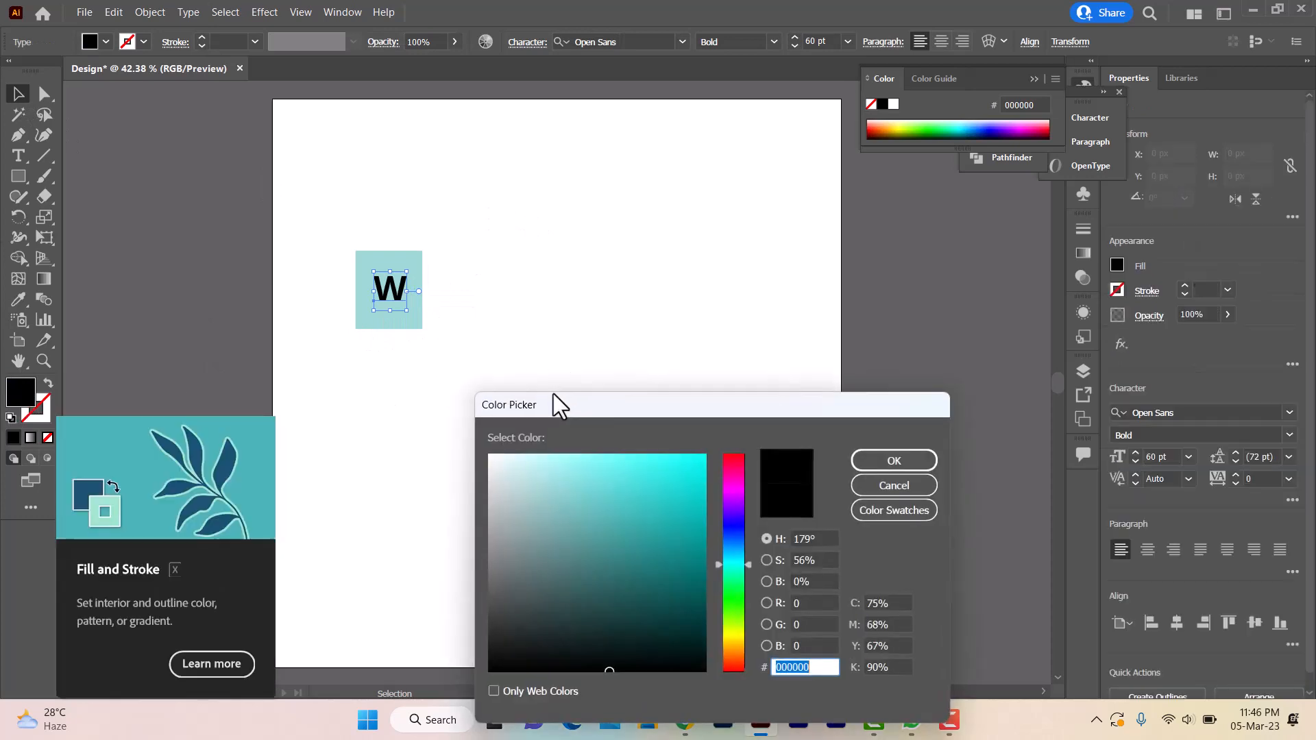
{"action": "left_click_drag", "start_coordinate": [525, 464], "coordinate": [471, 437]}
{"action": "left_click", "coordinate": [888, 458]}
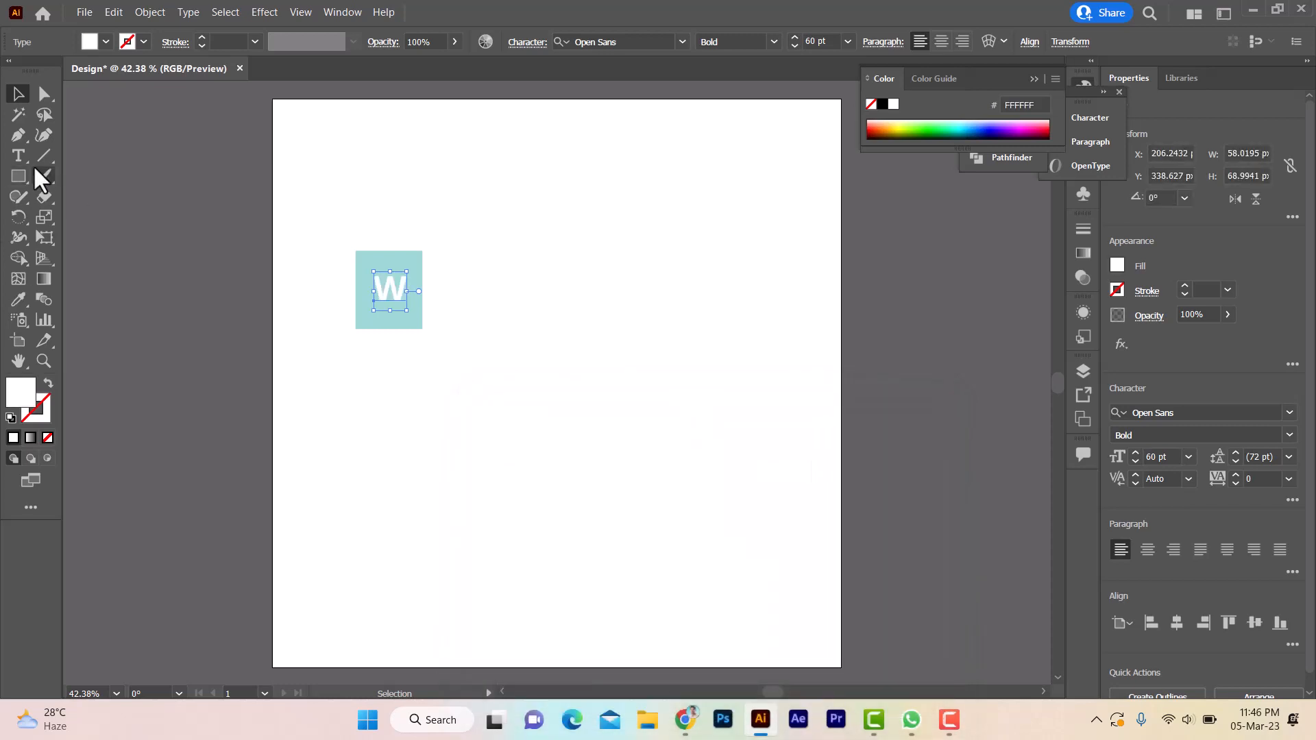
{"action": "left_click", "coordinate": [603, 234]}
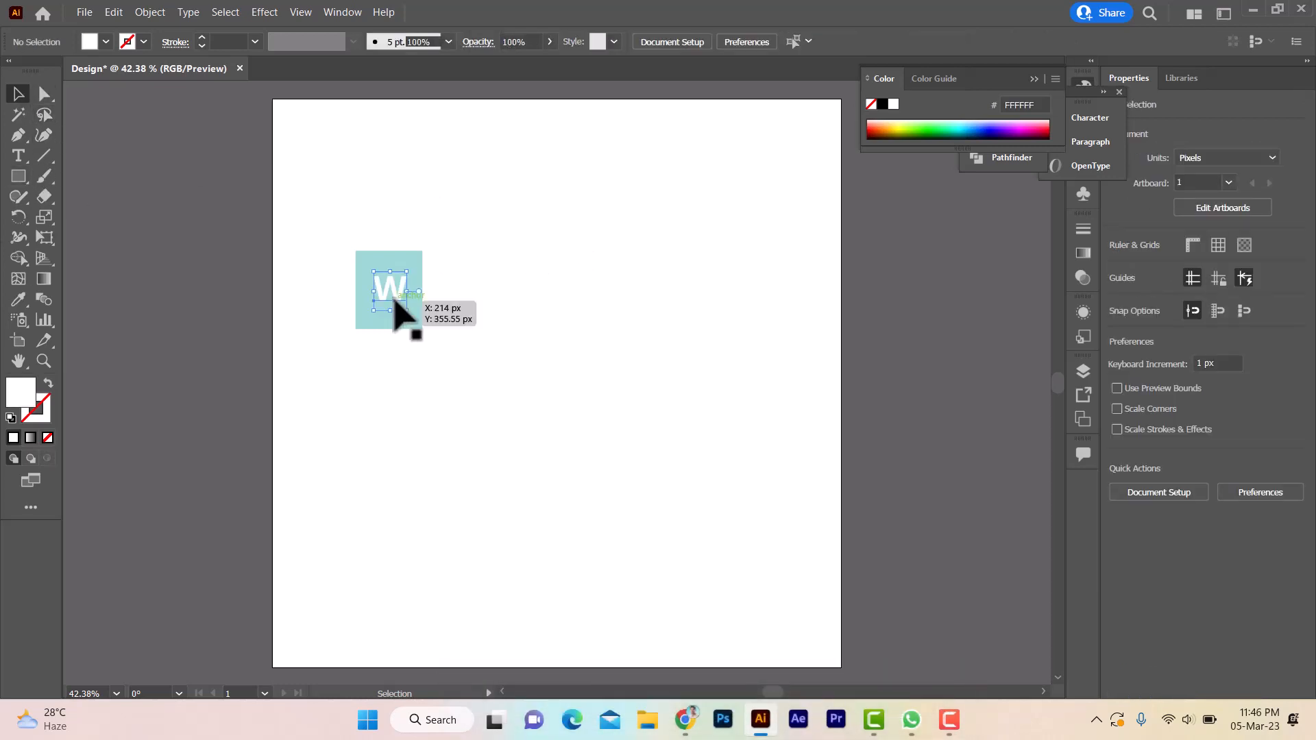
Nudge the W 3 px to the left within the rectangle and deselect the artwork.
{"action": "left_click", "coordinate": [391, 294]}
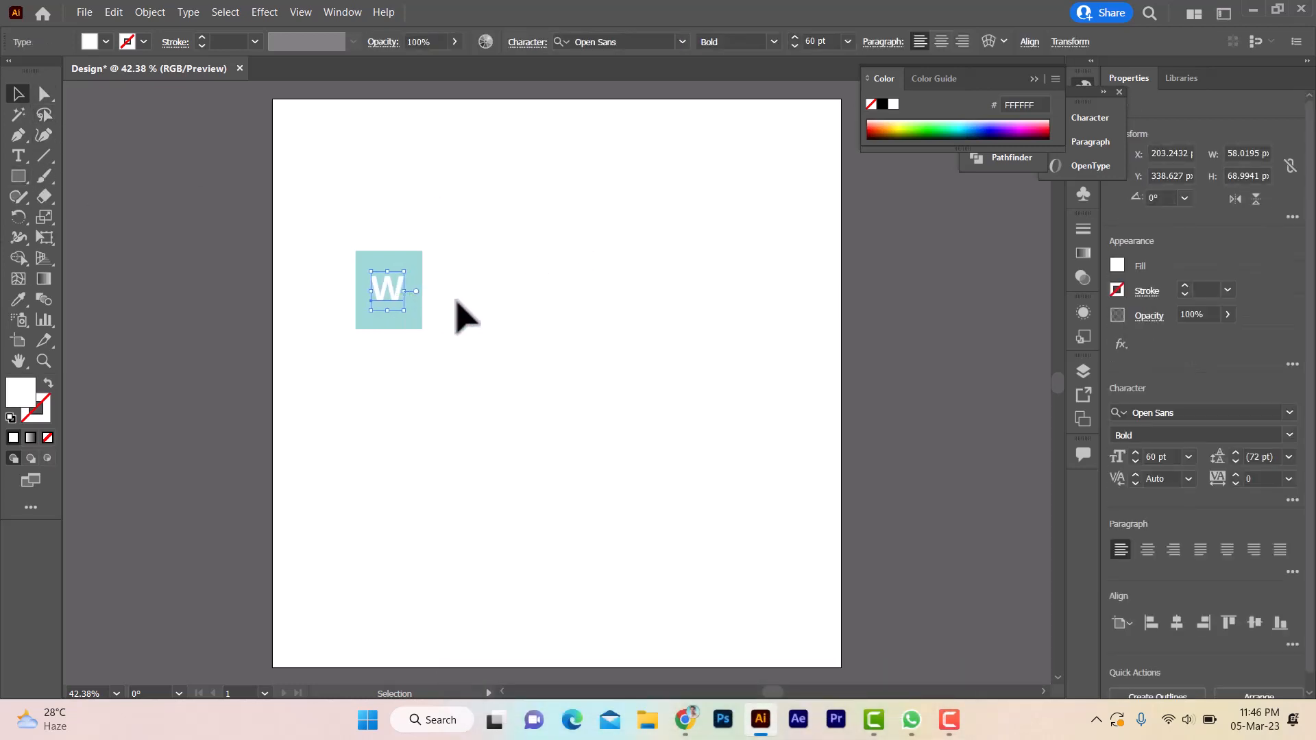
{"action": "left_click", "coordinate": [455, 315]}
{"action": "left_click", "coordinate": [414, 322]}
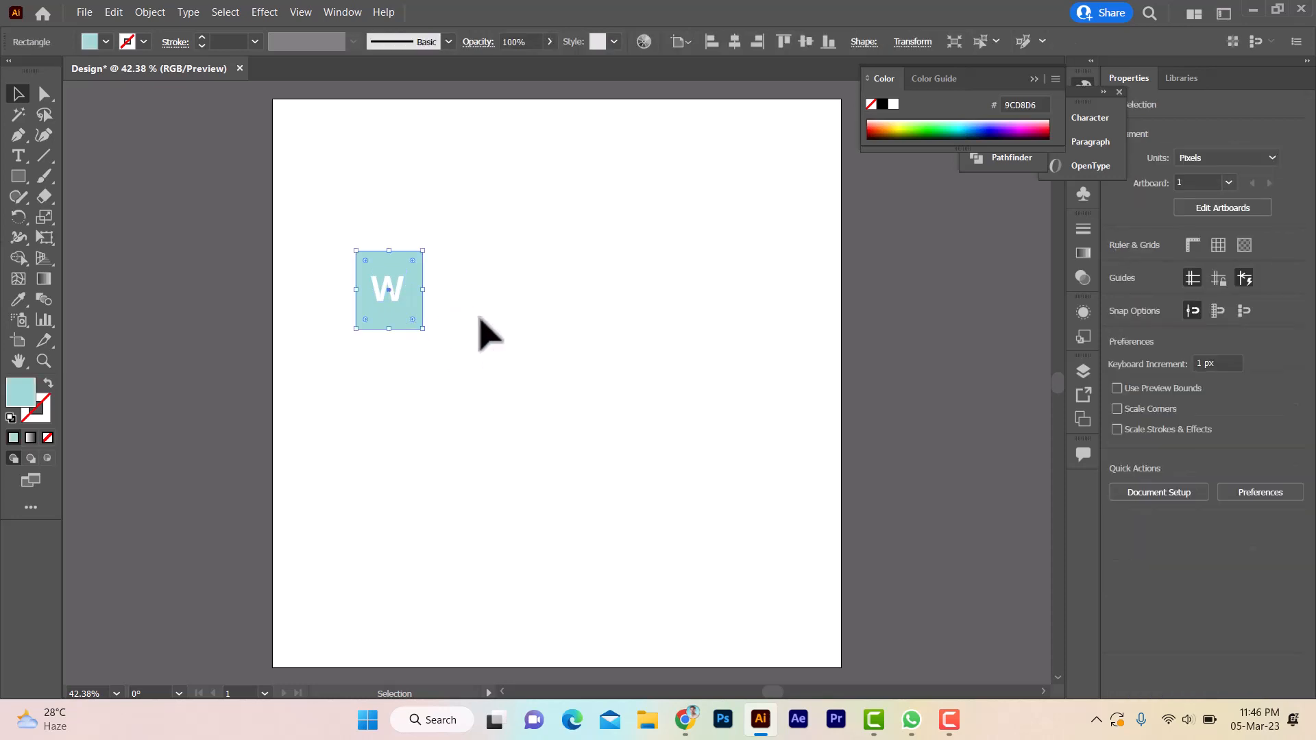
{"action": "left_click", "coordinate": [479, 317]}
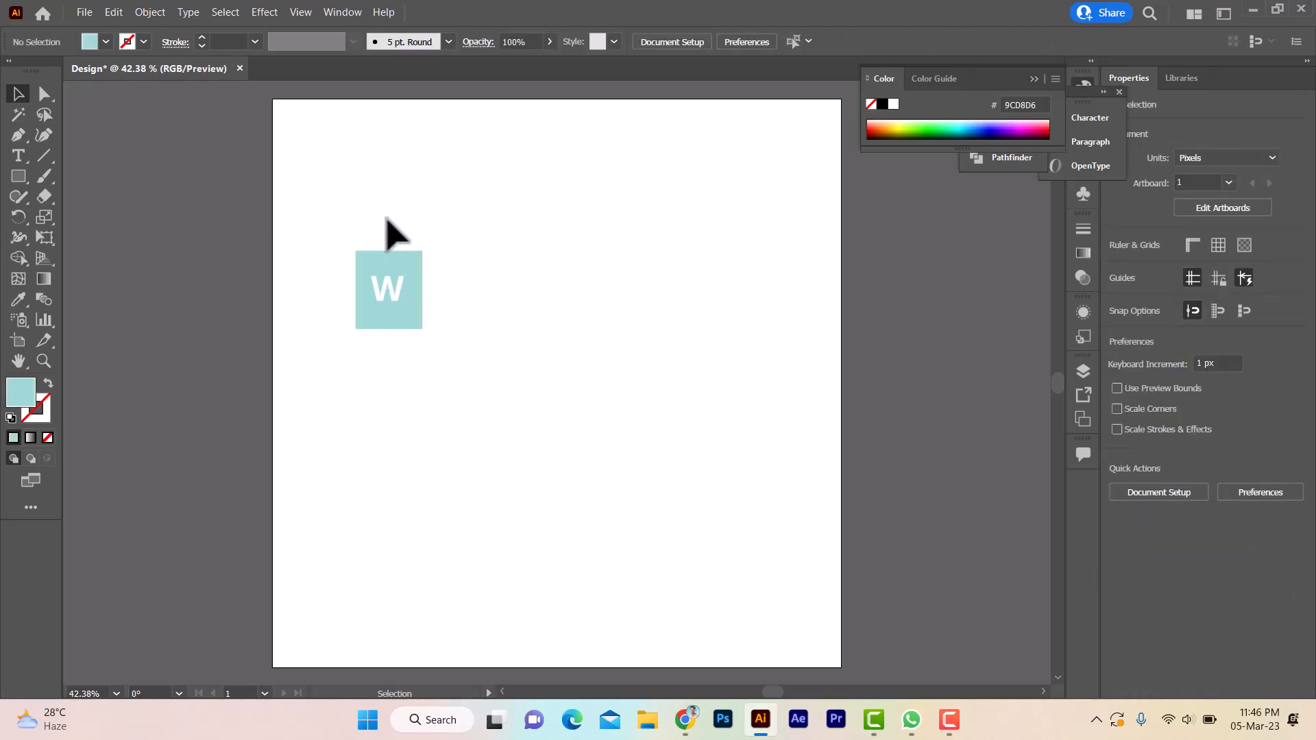
Duplicate the rectangle together with its W, placing the copy flush against the original's right edge.
{"action": "left_click_drag", "start_coordinate": [381, 219], "coordinate": [455, 382]}
{"action": "left_click_drag", "start_coordinate": [383, 298], "coordinate": [447, 302]}
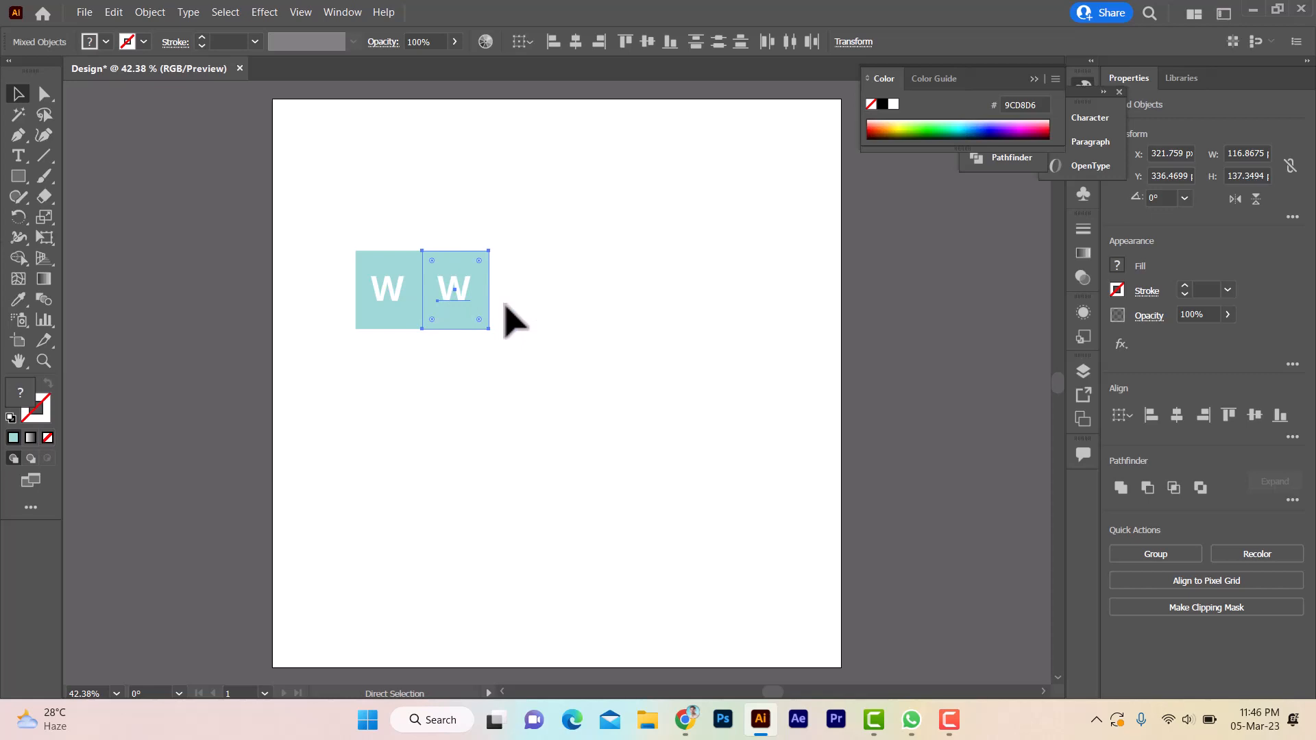
Repeat the tile duplication five more times to form an edge-to-edge row of seven W tiles.
{"action": "key", "text": "ctrl+d"}
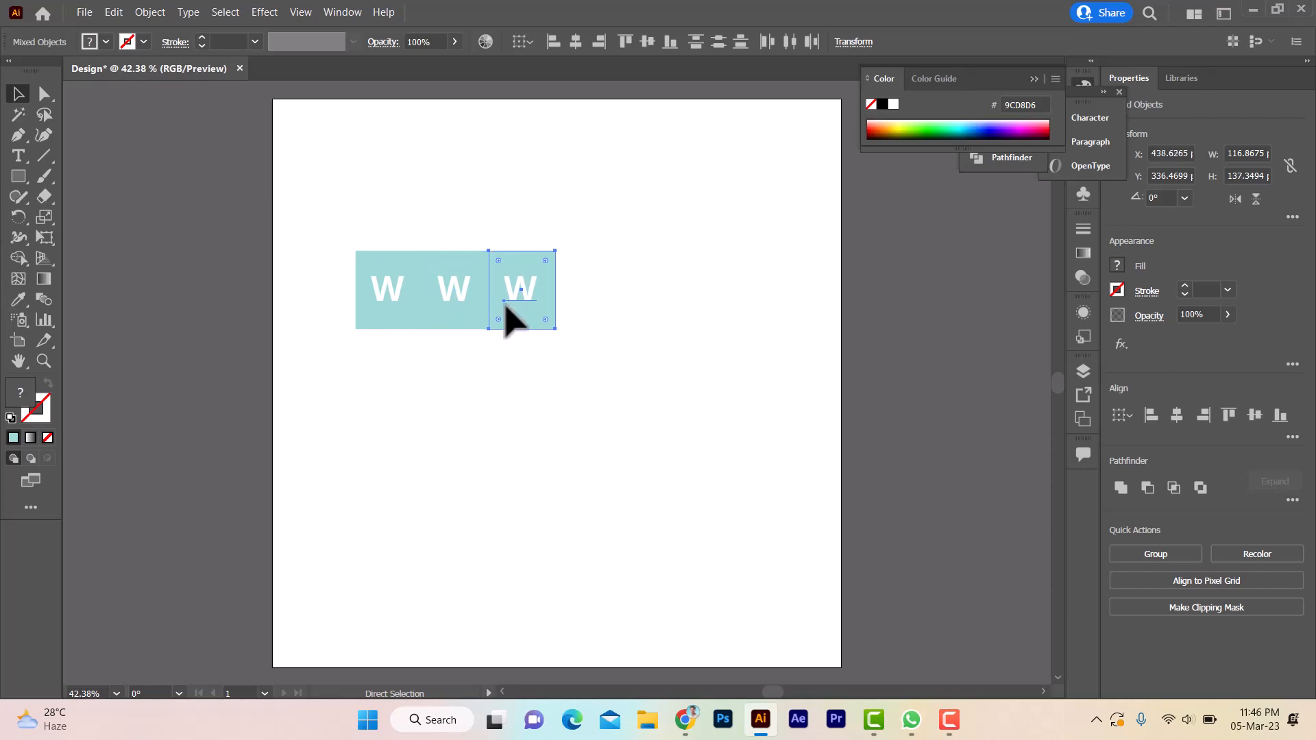
{"action": "key", "text": "ctrl+d"}
{"action": "key", "text": "ctrl+d"}
{"action": "key", "text": "ctrl+d"}
{"action": "key", "text": "ctrl+d"}
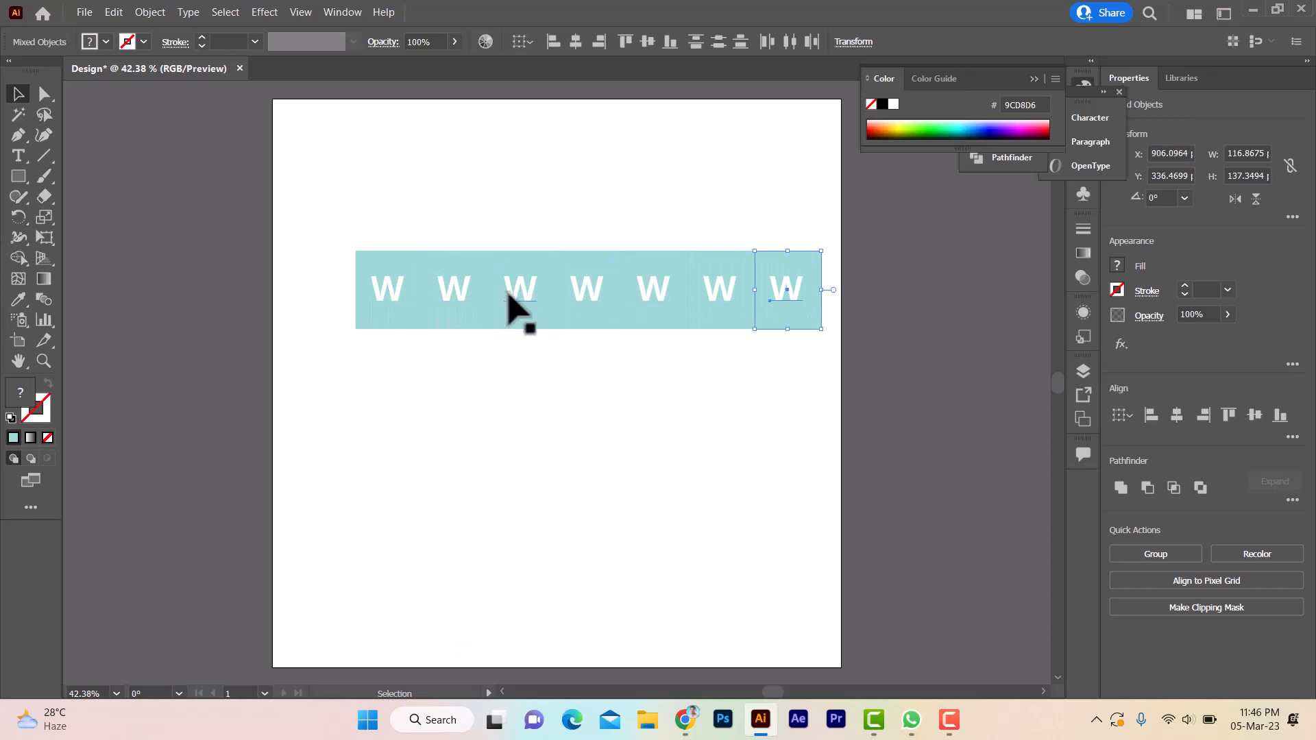
Try centre-aligning the text of the second tile's W, undo the alignment and deselect the artwork.
{"action": "double_click", "coordinate": [455, 295]}
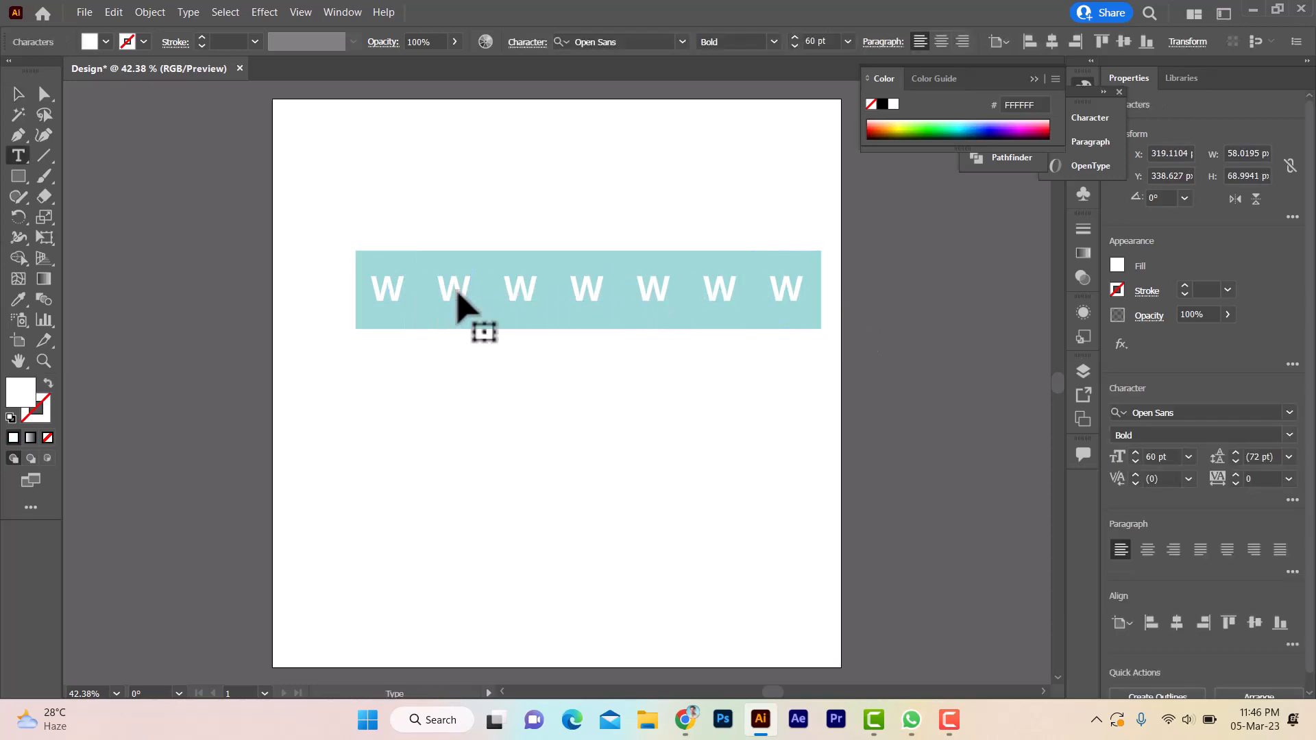
{"action": "double_click", "coordinate": [457, 293]}
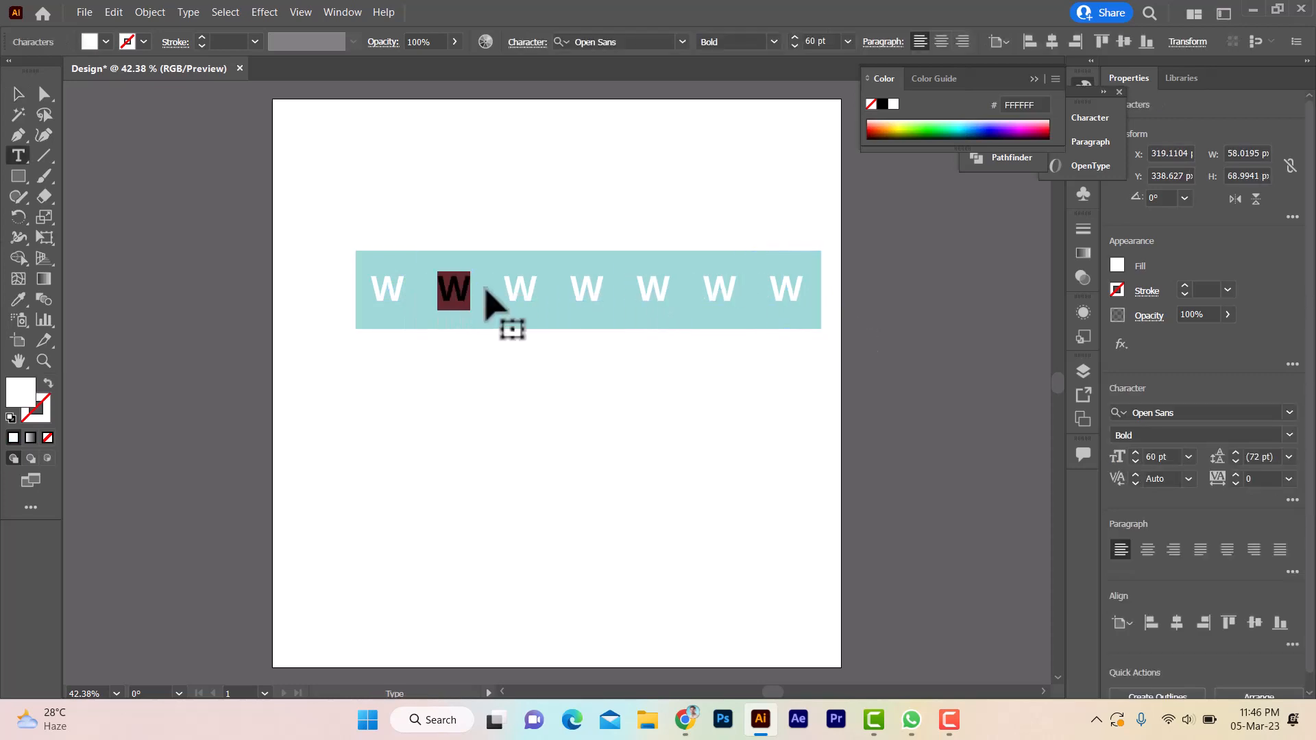
{"action": "left_click", "coordinate": [942, 42]}
{"action": "key", "text": "Escape"}
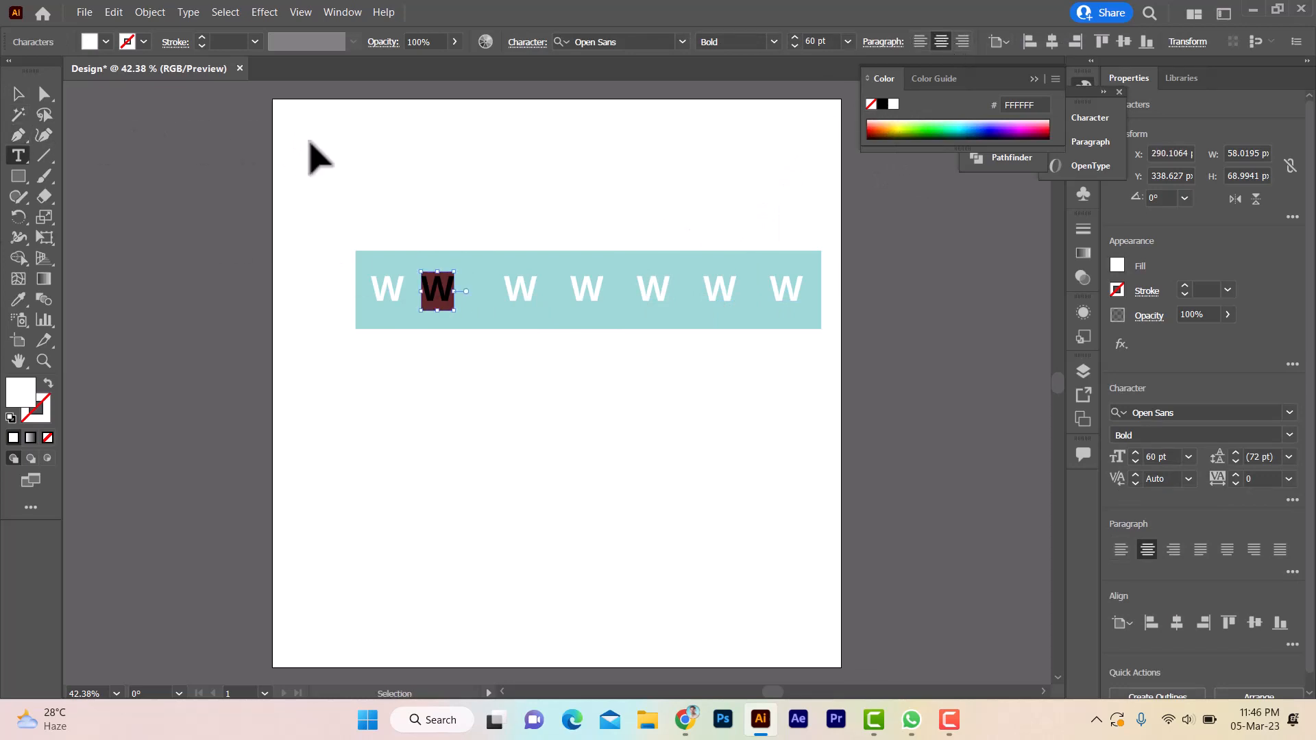
{"action": "key", "text": "ctrl+z"}
{"action": "left_click", "coordinate": [24, 114]}
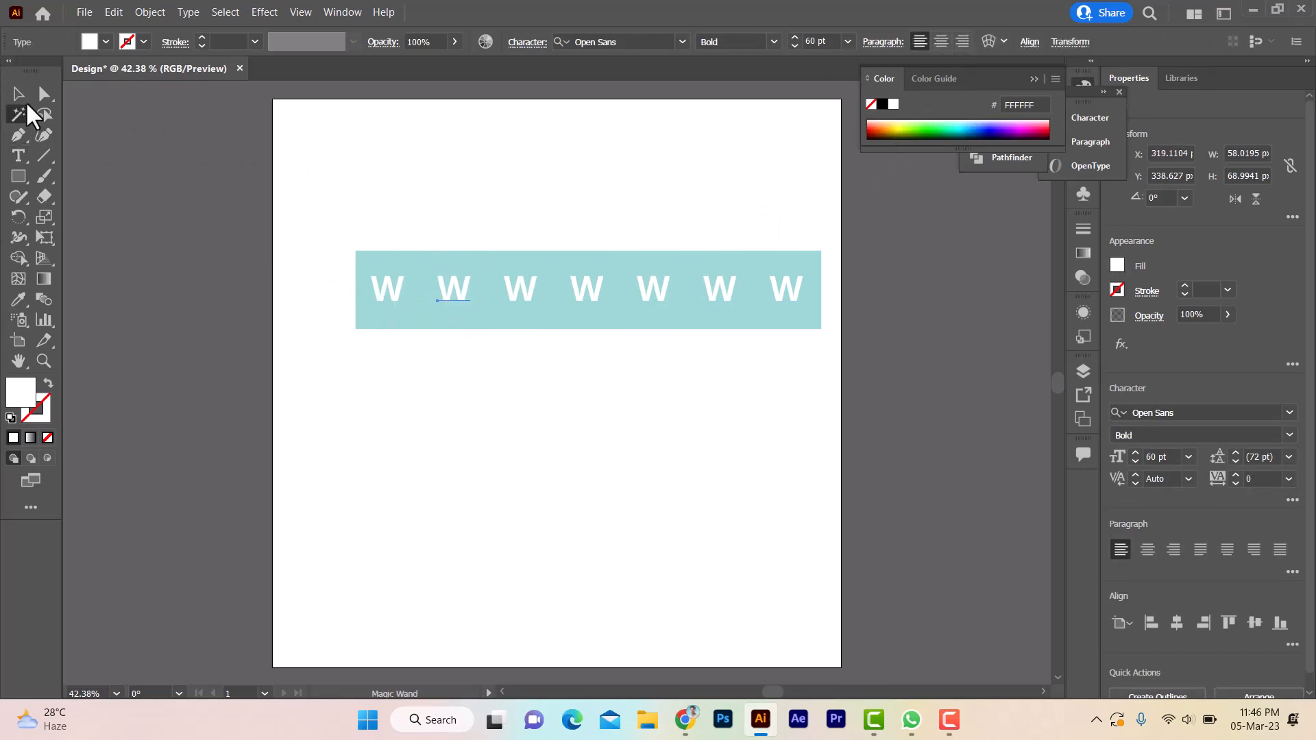
{"action": "left_click", "coordinate": [18, 94]}
{"action": "left_click", "coordinate": [699, 582]}
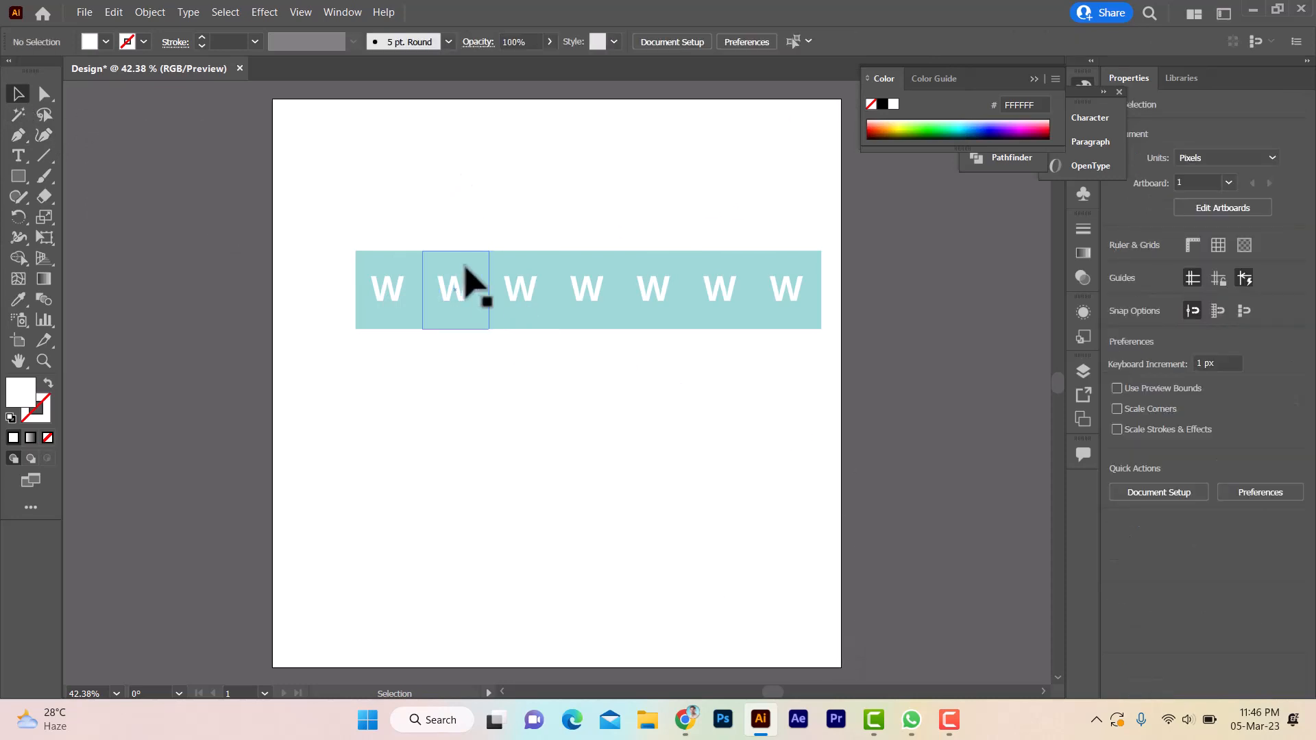
Delete the six duplicated tiles with their letters, keeping only the first W tile.
{"action": "left_click_drag", "start_coordinate": [446, 240], "coordinate": [1129, 531]}
{"action": "key", "text": "Delete"}
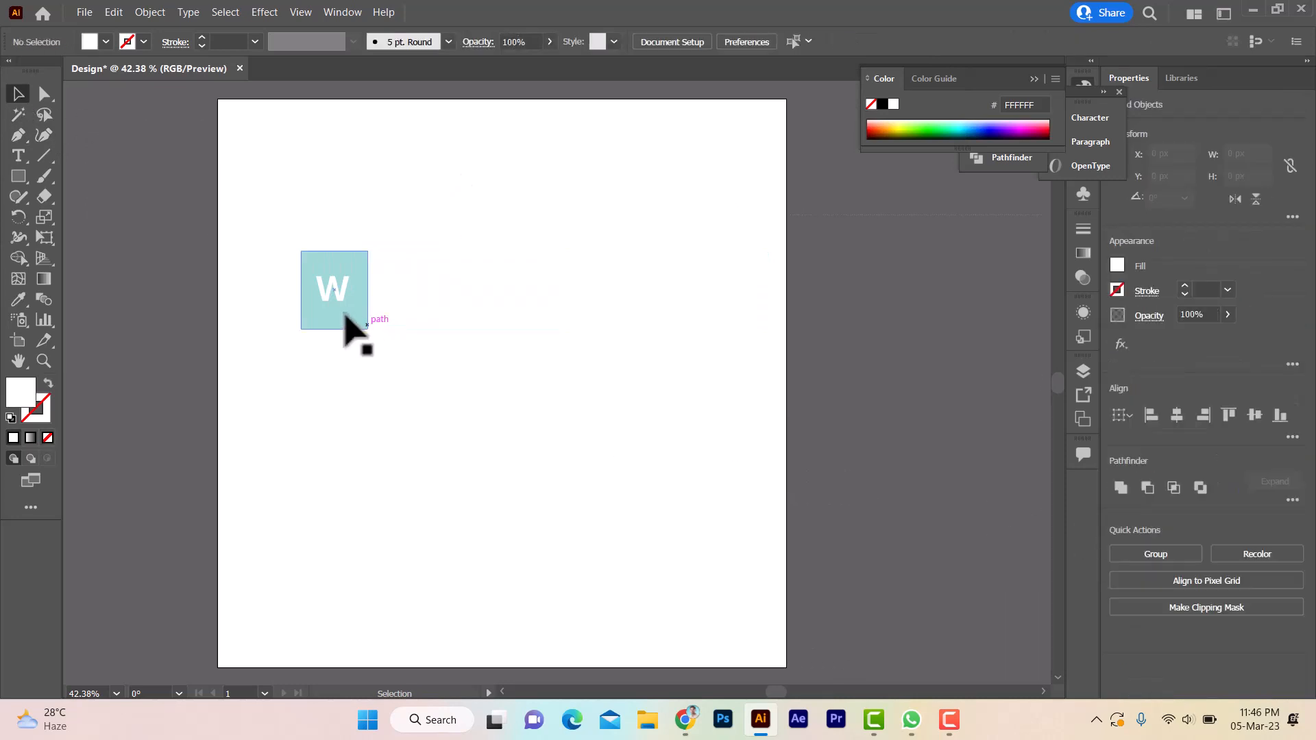
Set the W's paragraph alignment to centre and move the letter back to the middle of its rectangle.
{"action": "left_click", "coordinate": [345, 314]}
{"action": "left_click", "coordinate": [337, 292]}
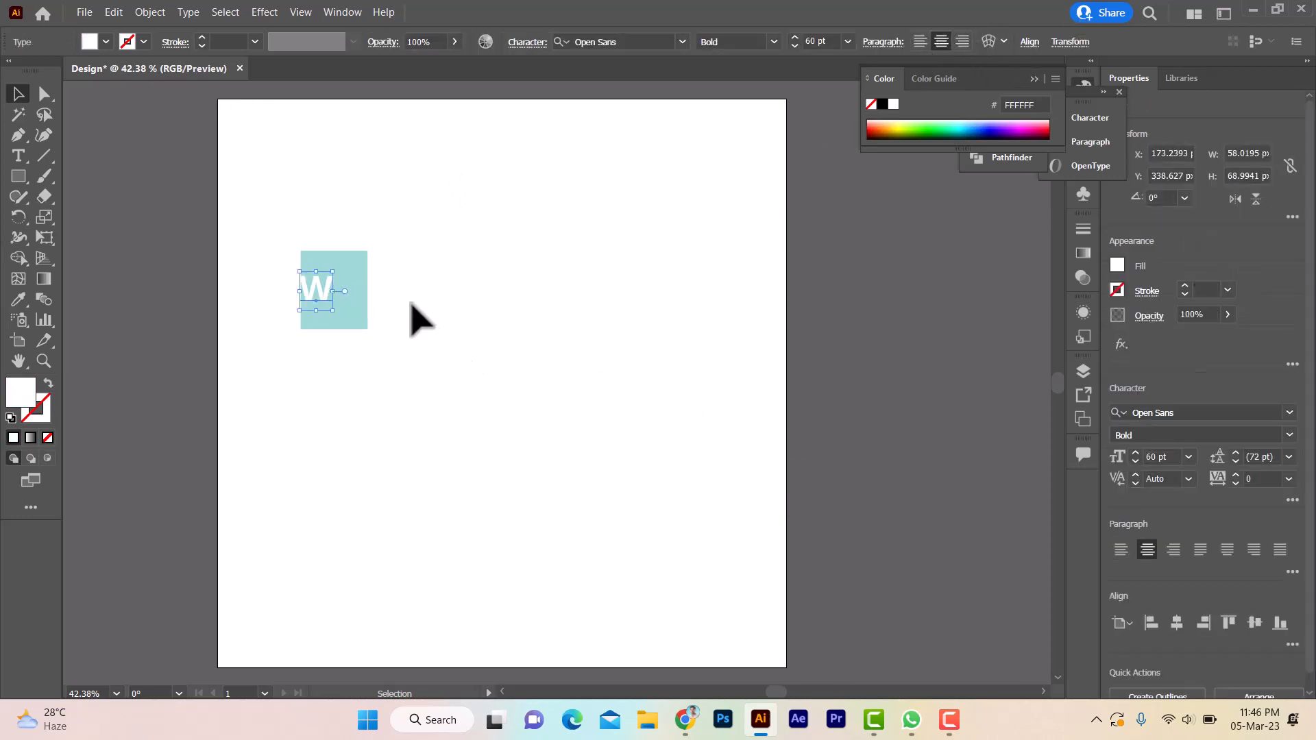
{"action": "left_click_drag", "start_coordinate": [322, 309], "coordinate": [410, 313]}
Duplicate the rectangle with its centre-aligned W six times to the right, edge to edge, forming a row of seven tiles.
{"action": "left_click", "coordinate": [288, 258]}
{"action": "key", "text": "ctrl+d"}
{"action": "key", "text": "ctrl+d"}
{"action": "key", "text": "ctrl+d"}
{"action": "key", "text": "ctrl+d"}
{"action": "key", "text": "ctrl+d"}
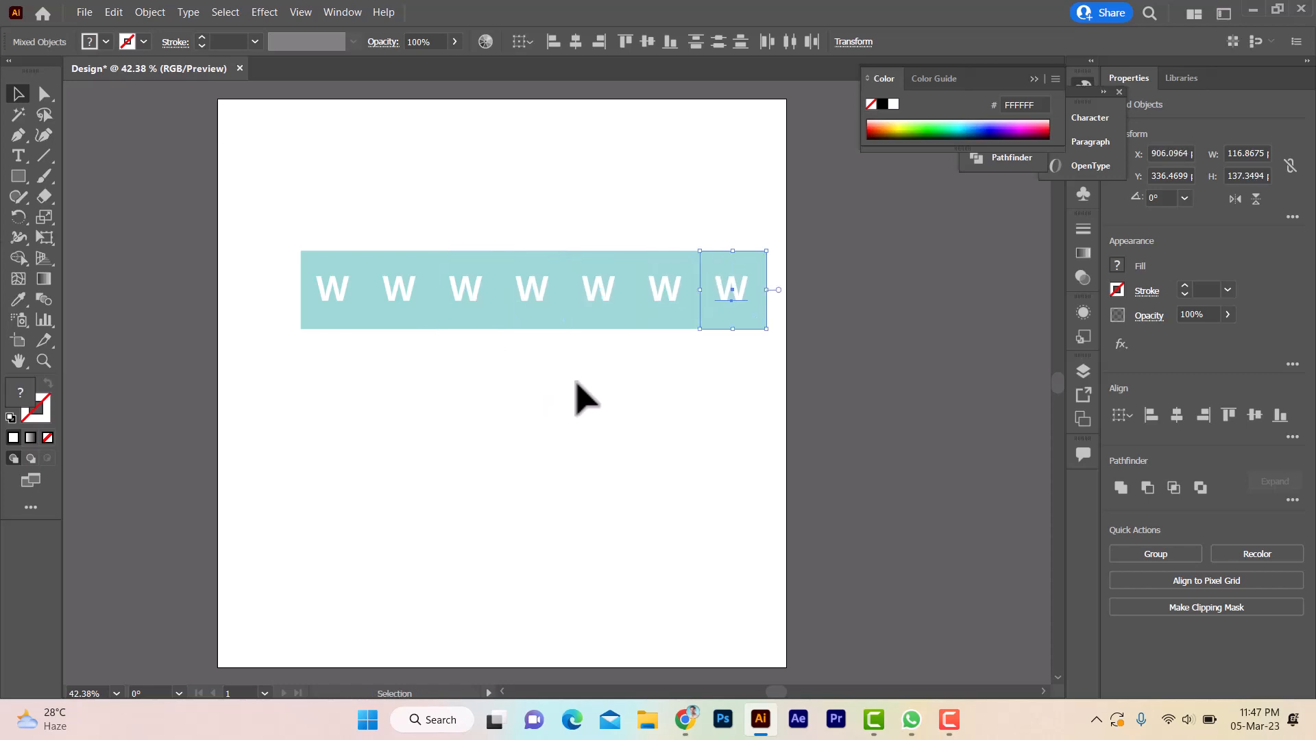
Replace the letters on the second, third and fourth tiles with E, L and C.
{"action": "left_click", "coordinate": [491, 412]}
{"action": "double_click", "coordinate": [395, 291]}
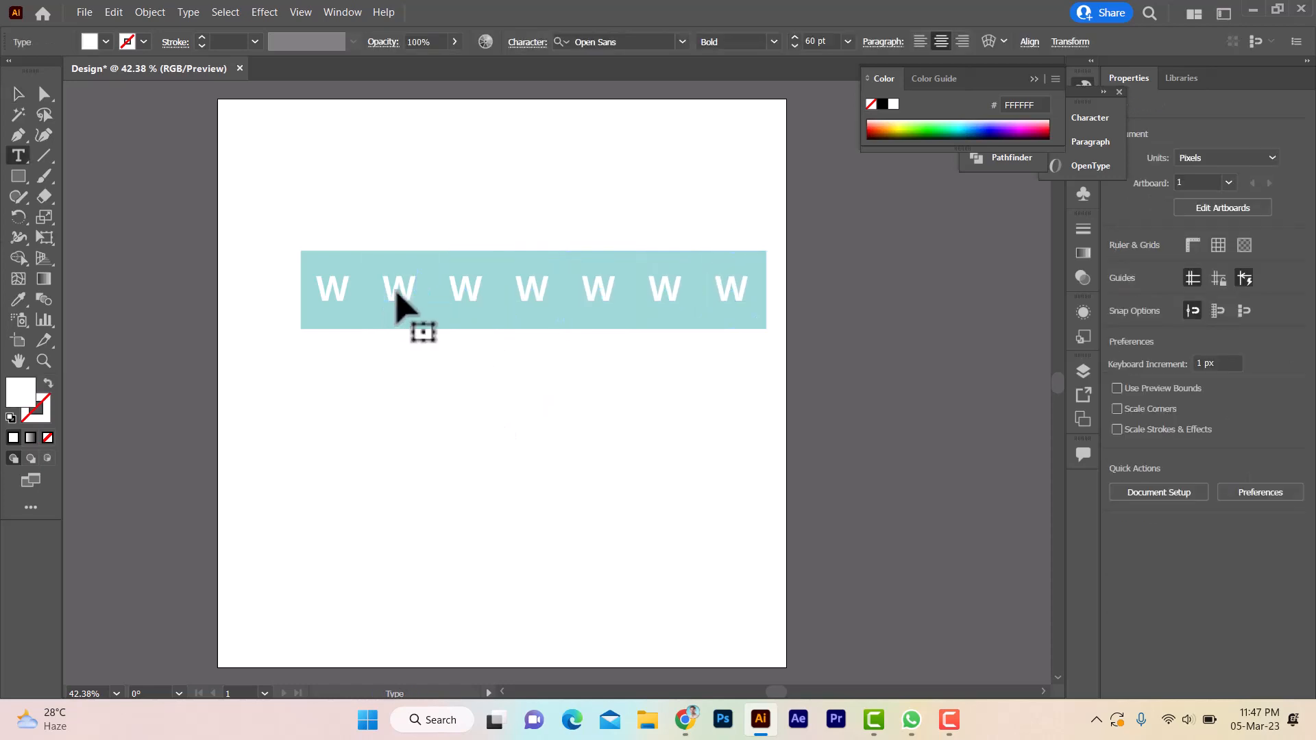
{"action": "double_click", "coordinate": [396, 293]}
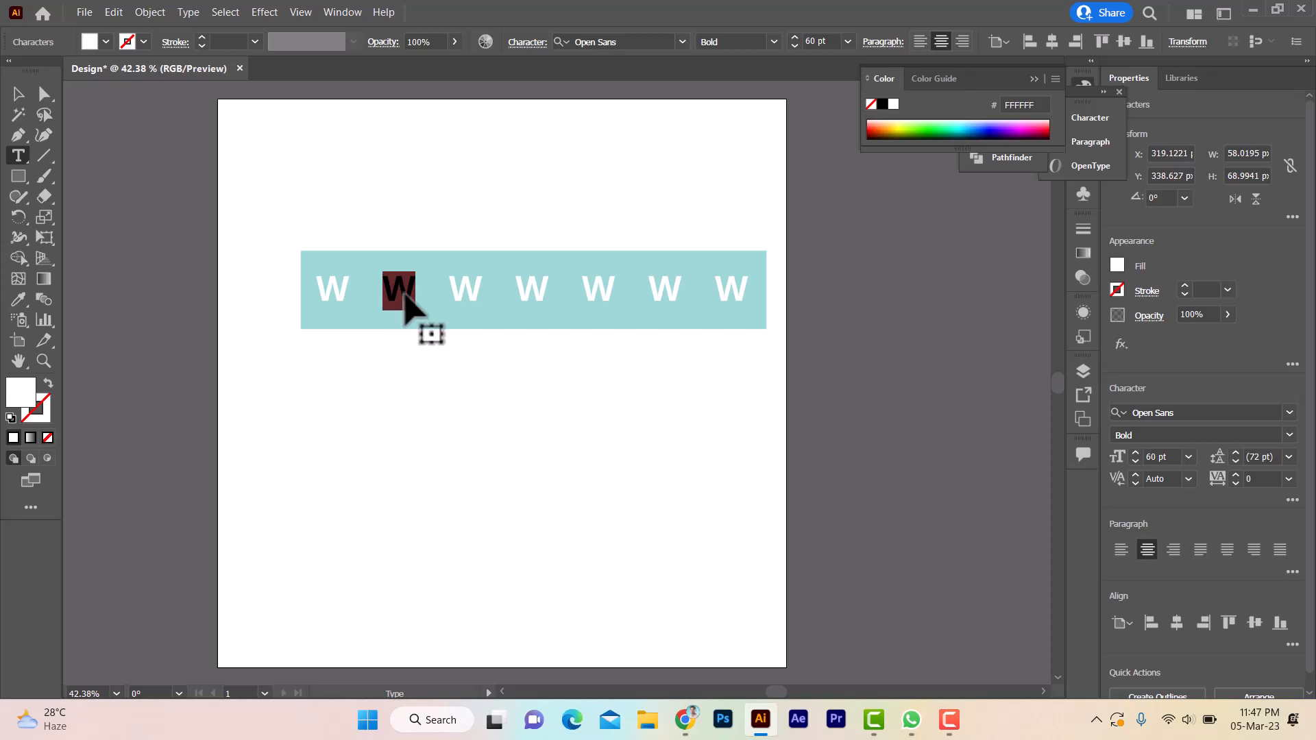
{"action": "type", "text": "E"}
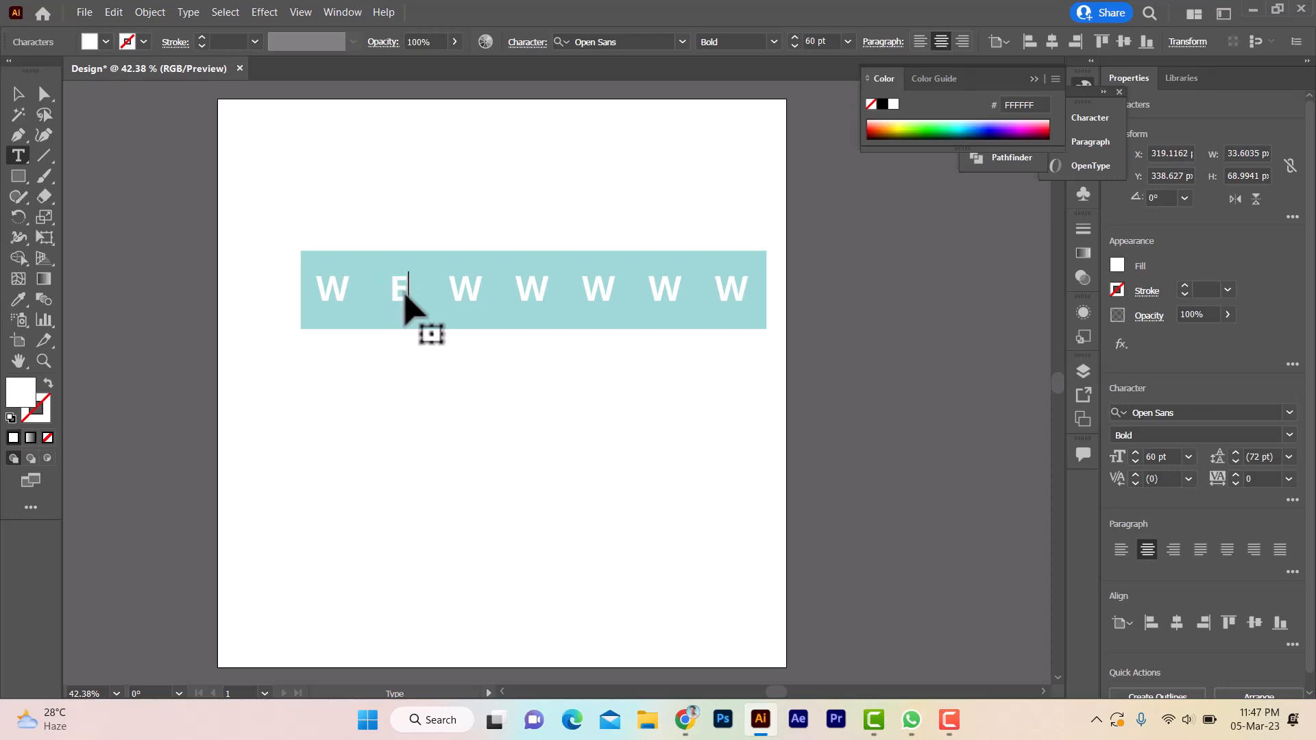
{"action": "double_click", "coordinate": [452, 291]}
{"action": "type", "text": "L"}
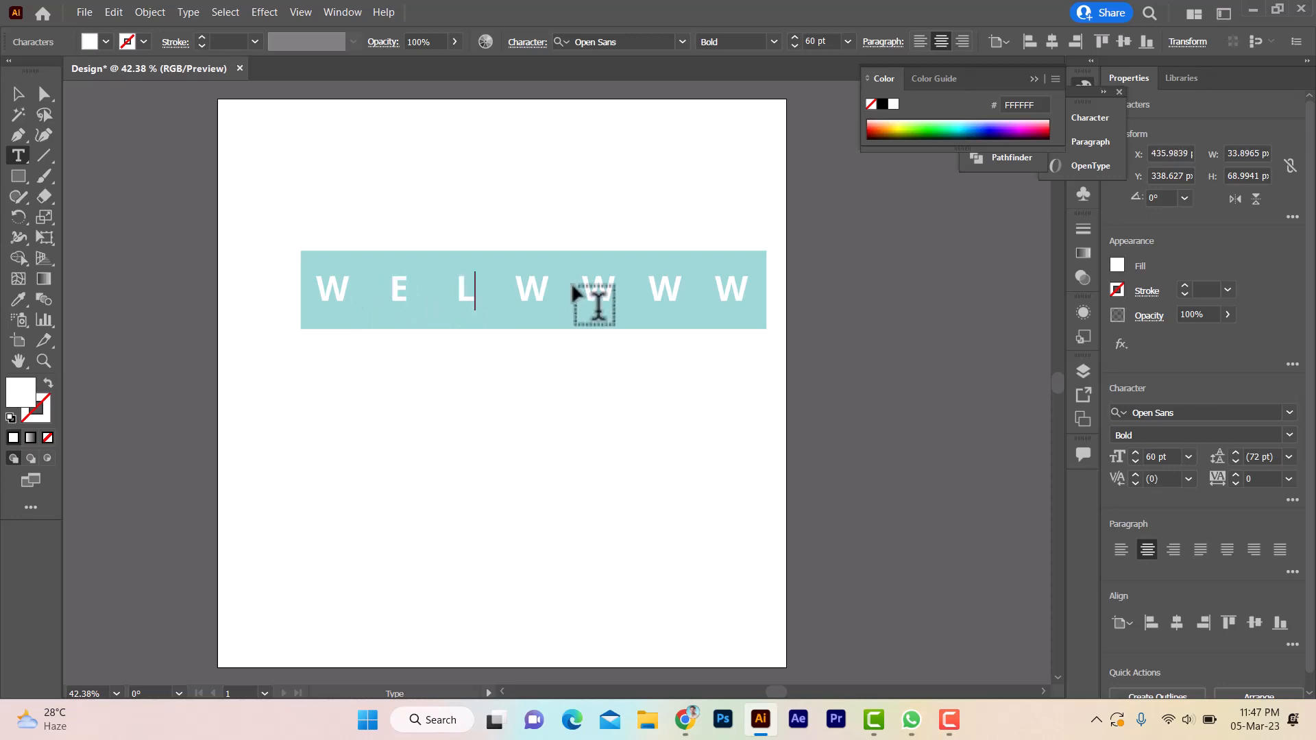
{"action": "double_click", "coordinate": [538, 288]}
{"action": "type", "text": "O"}
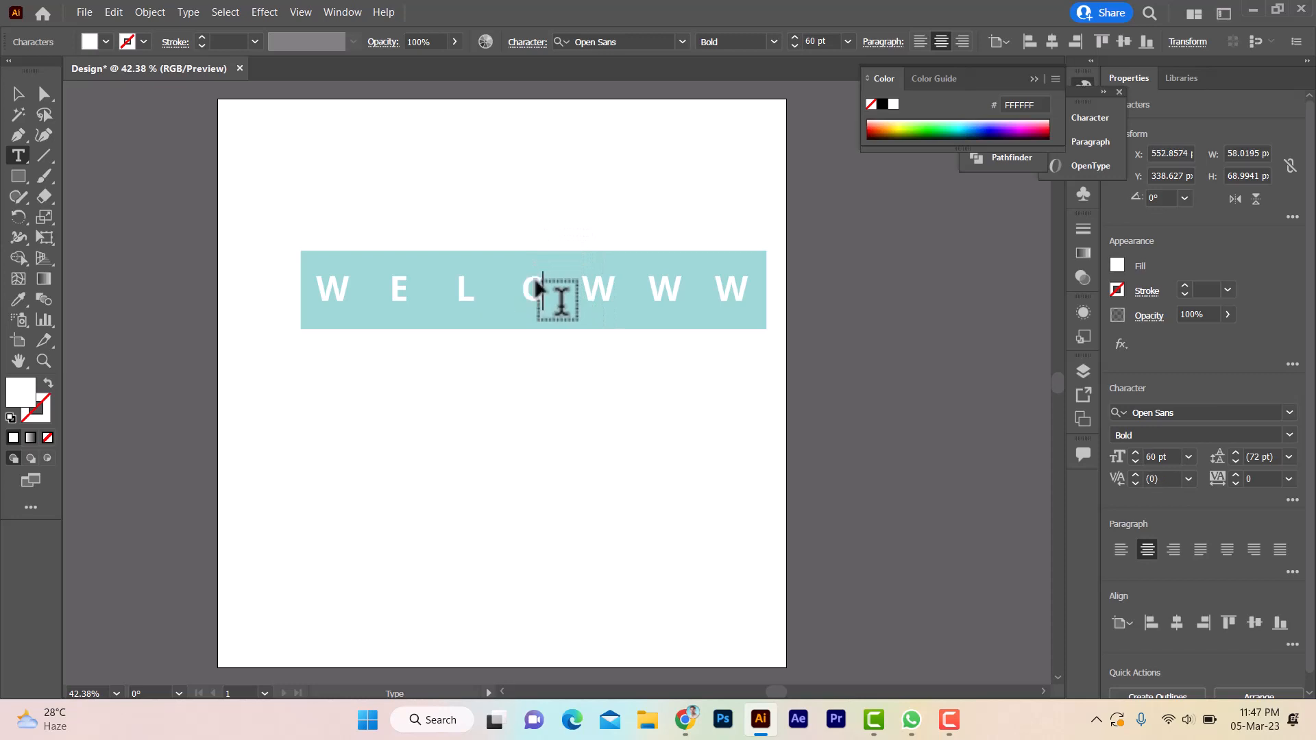
Replace the letters on the fifth, sixth and seventh tiles with O, M and E to complete WELCOME, and deselect.
{"action": "double_click", "coordinate": [599, 288]}
{"action": "type", "text": "O"}
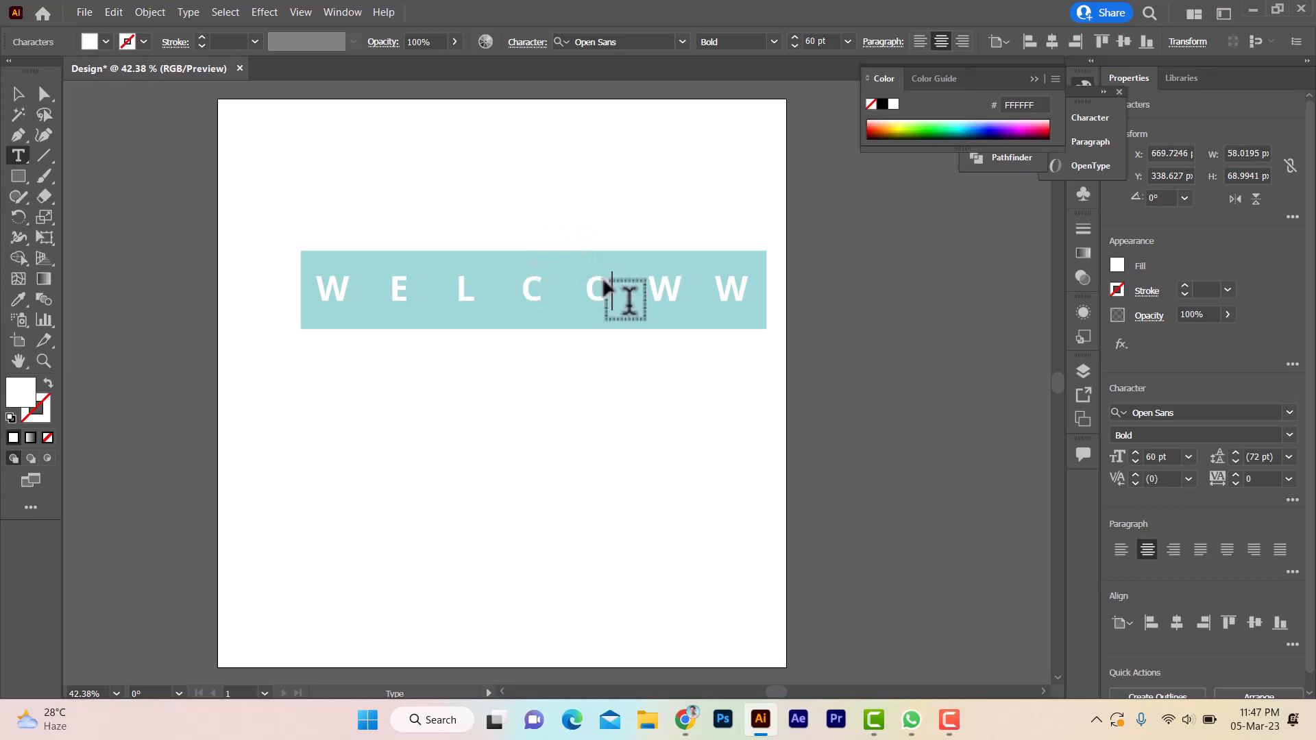
{"action": "double_click", "coordinate": [663, 288]}
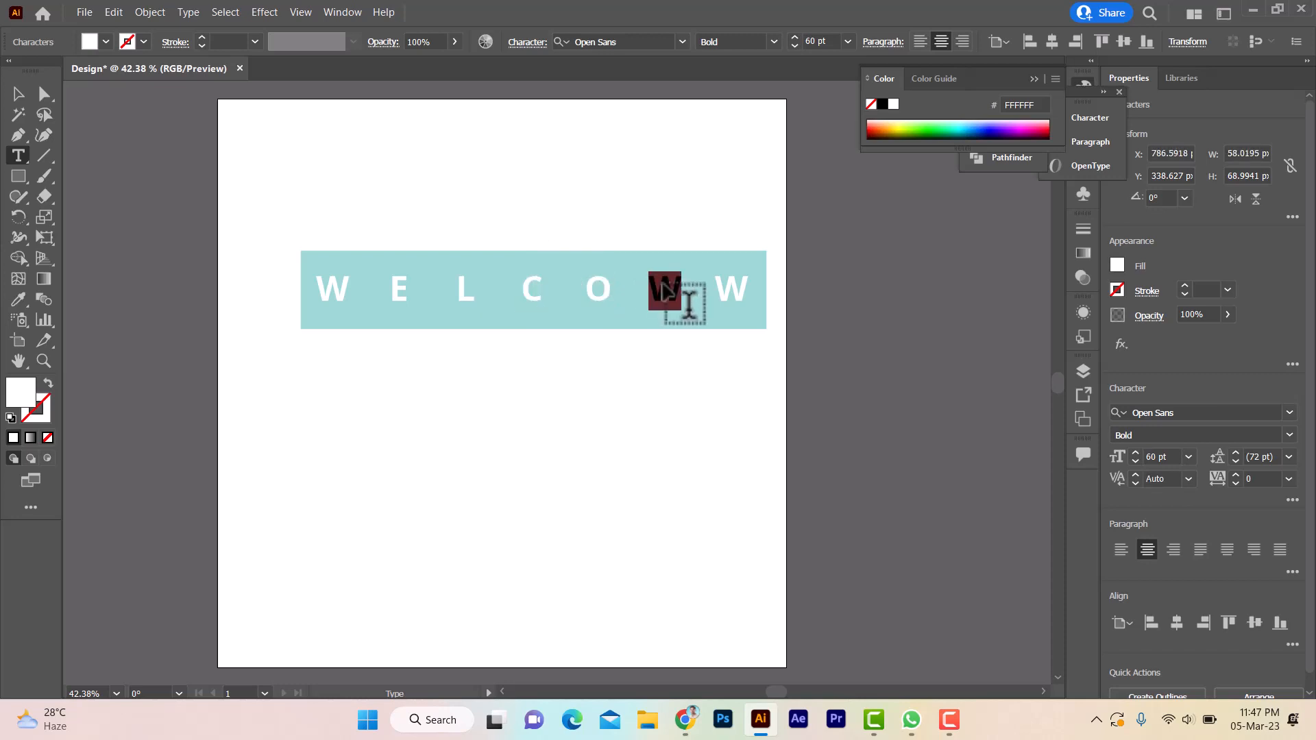
{"action": "type", "text": "M"}
{"action": "double_click", "coordinate": [731, 289]}
{"action": "type", "text": "E"}
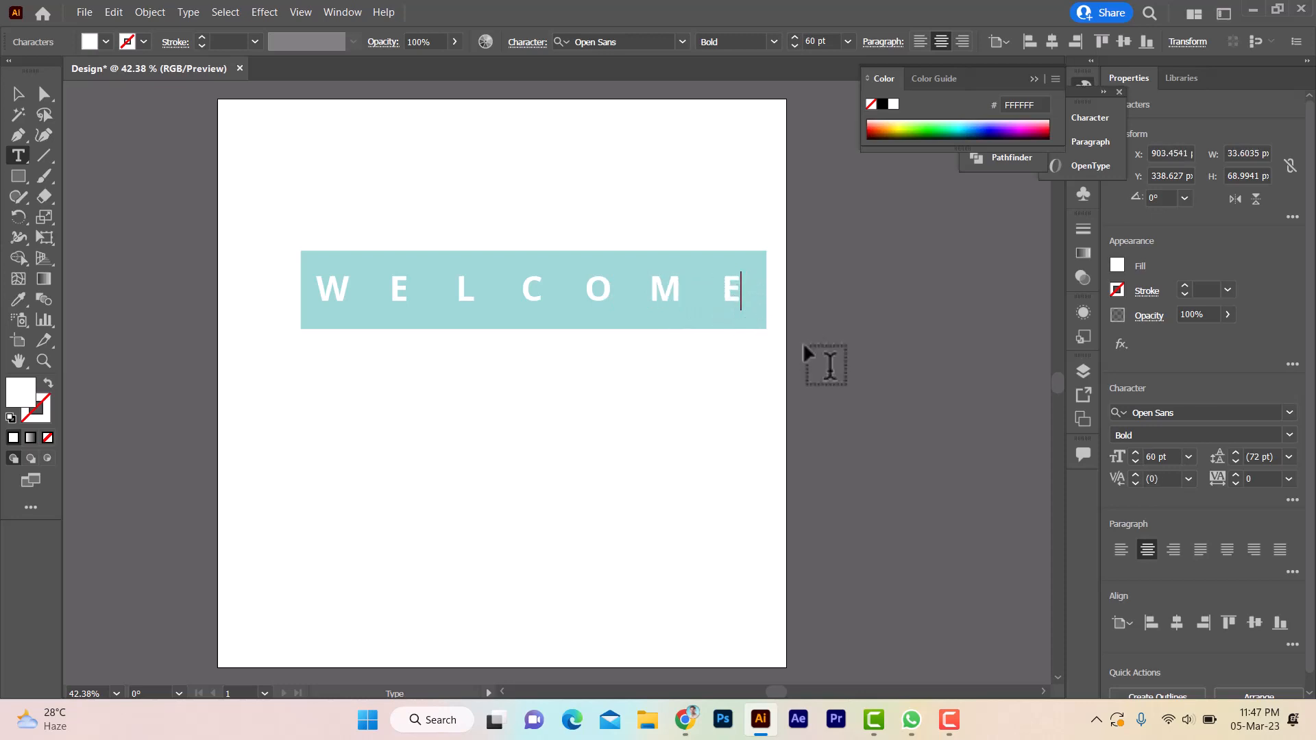
{"action": "left_click", "coordinate": [19, 93]}
{"action": "left_click", "coordinate": [367, 230]}
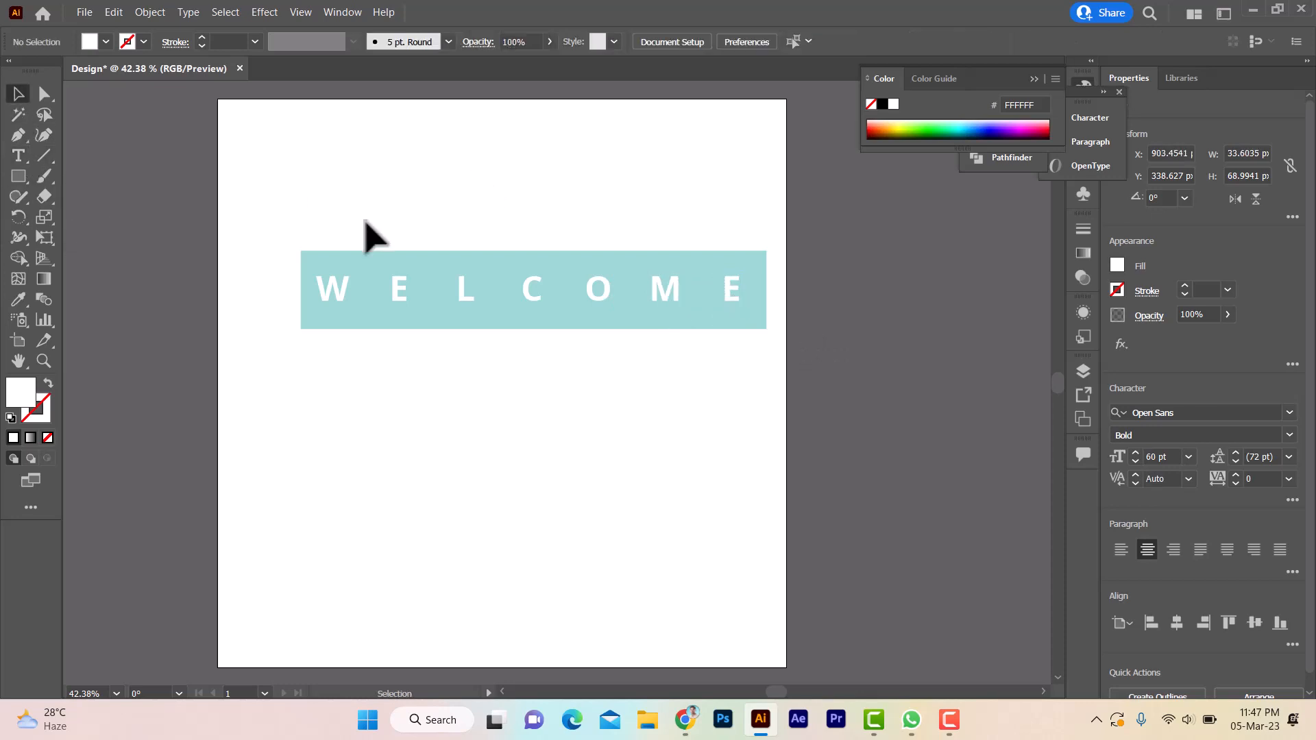
Fill the rectangles behind the first E, the C and the M with mint green 7FFFB5 and deselect them.
{"action": "left_click", "coordinate": [394, 259]}
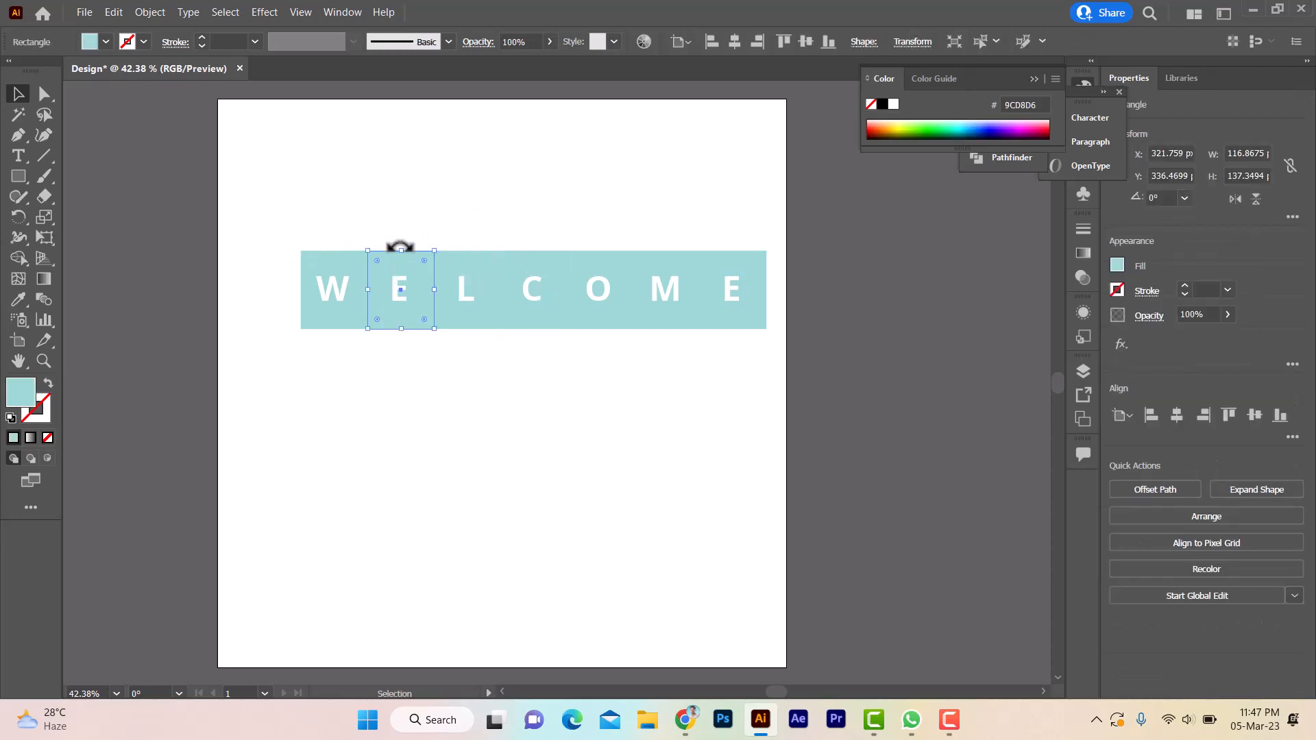
{"action": "left_click", "coordinate": [542, 252], "text": "shift"}
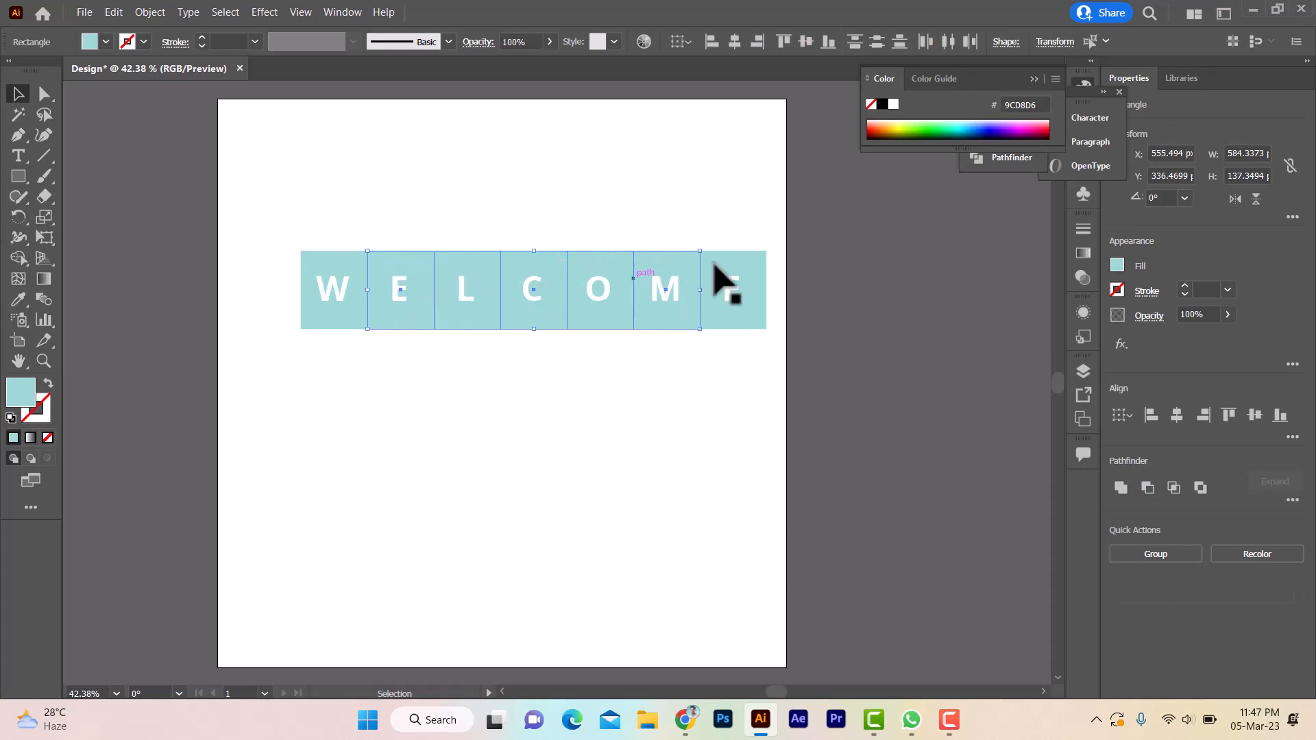
{"action": "left_click", "coordinate": [920, 129]}
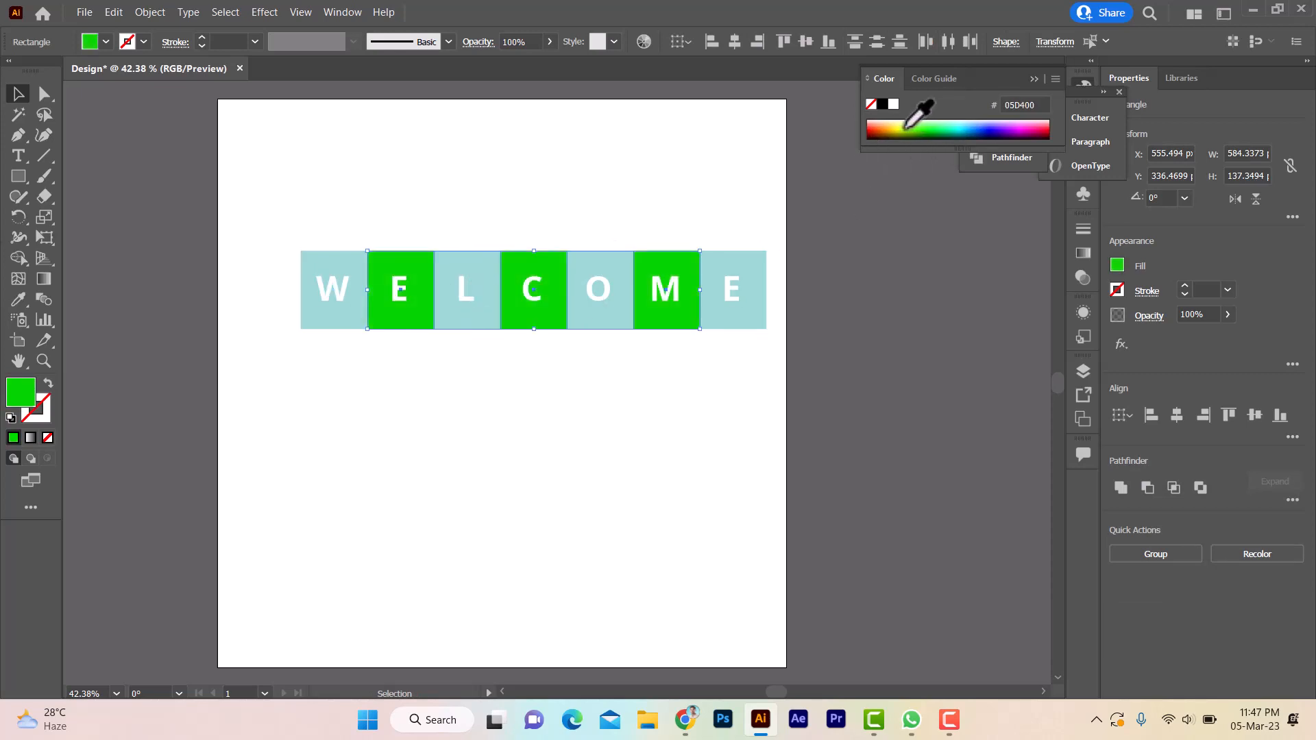
{"action": "left_click", "coordinate": [944, 126]}
{"action": "left_click", "coordinate": [943, 122]}
{"action": "left_click", "coordinate": [952, 122]}
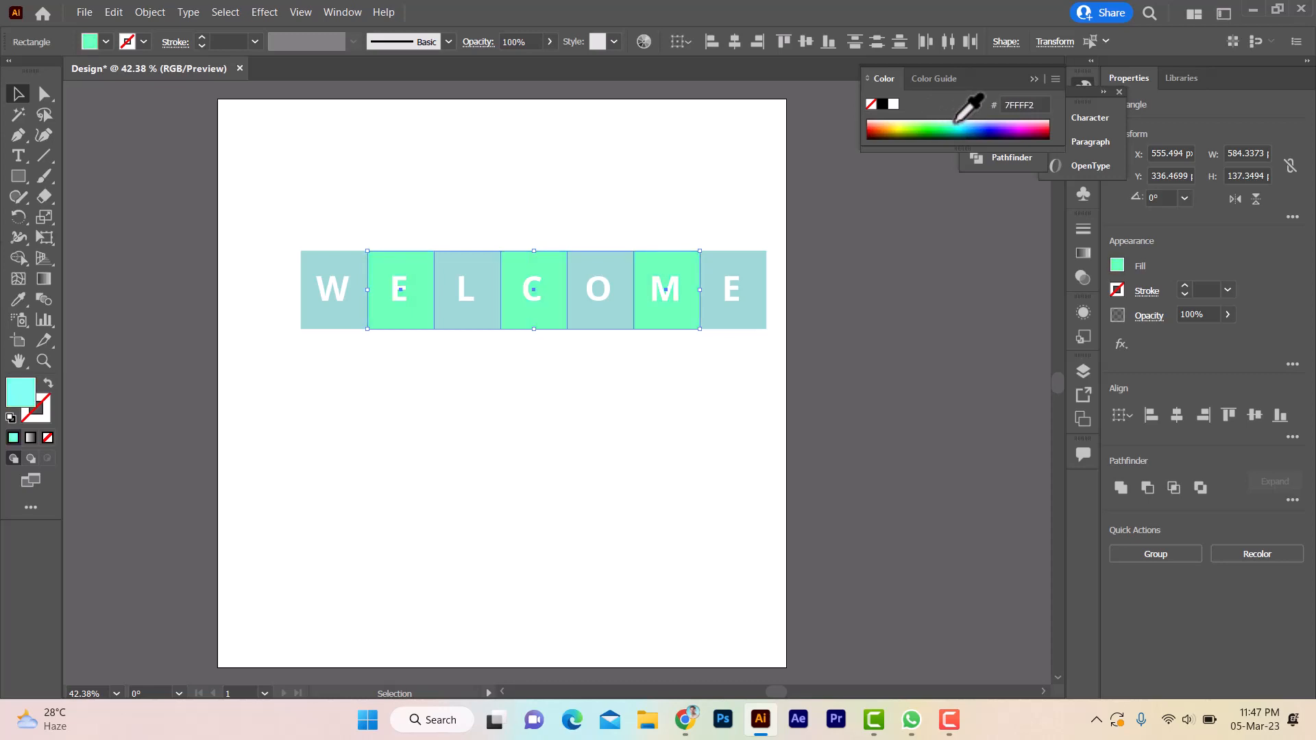
{"action": "left_click", "coordinate": [939, 123]}
{"action": "left_click", "coordinate": [705, 153]}
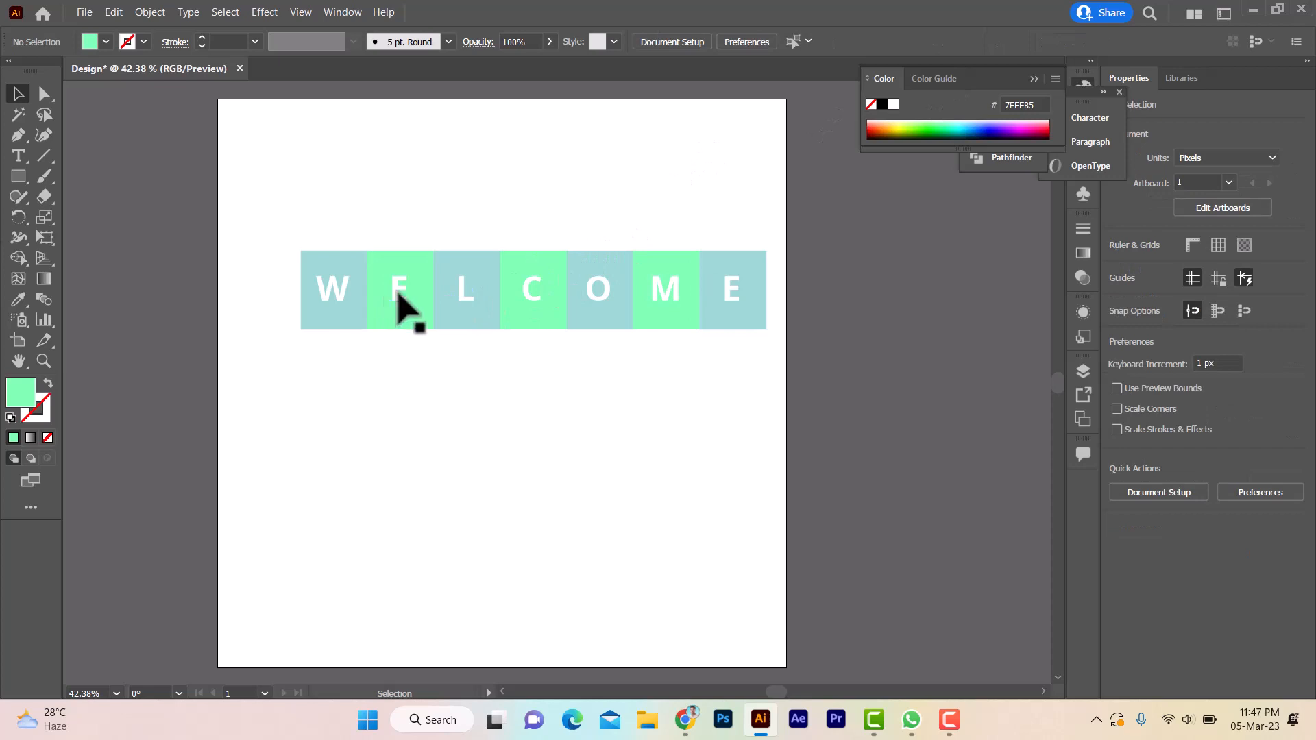
Shear the W tile together with its letter by 30° along the vertical axis, and deselect it.
{"action": "left_click_drag", "start_coordinate": [290, 216], "coordinate": [349, 339]}
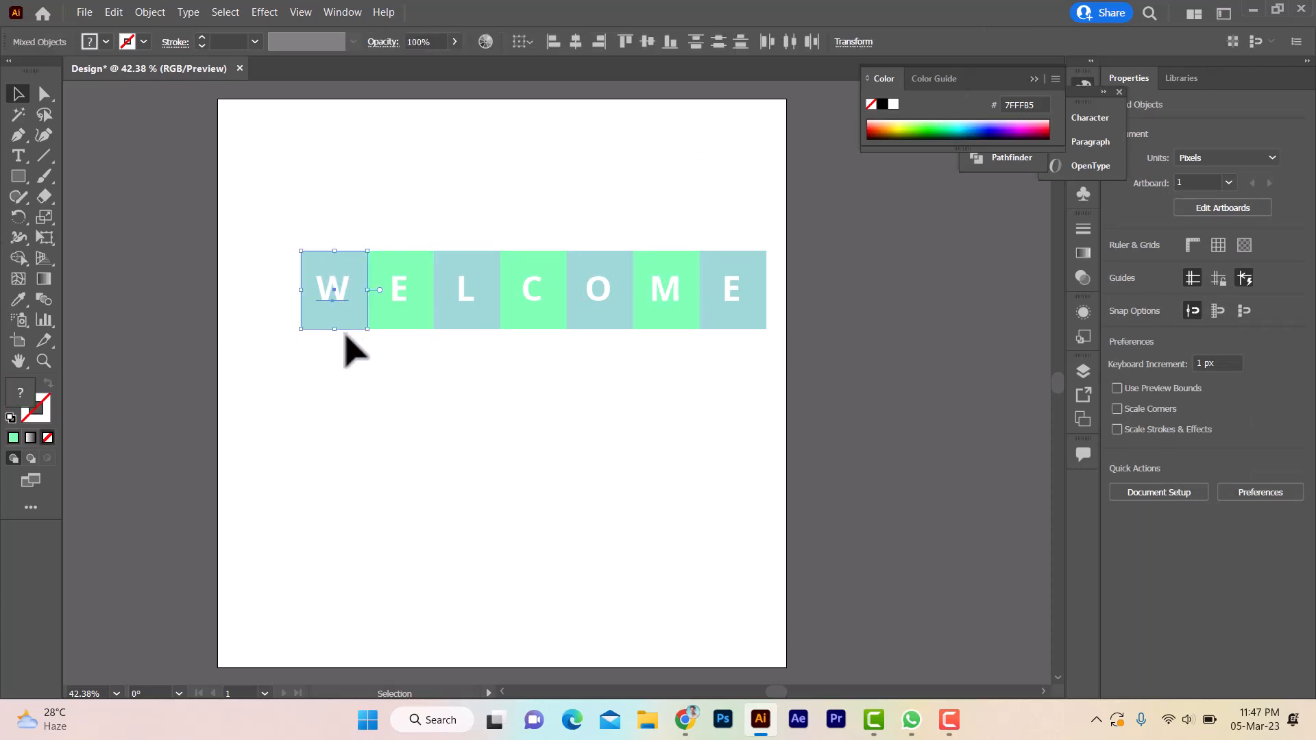
{"action": "left_click", "coordinate": [43, 214]}
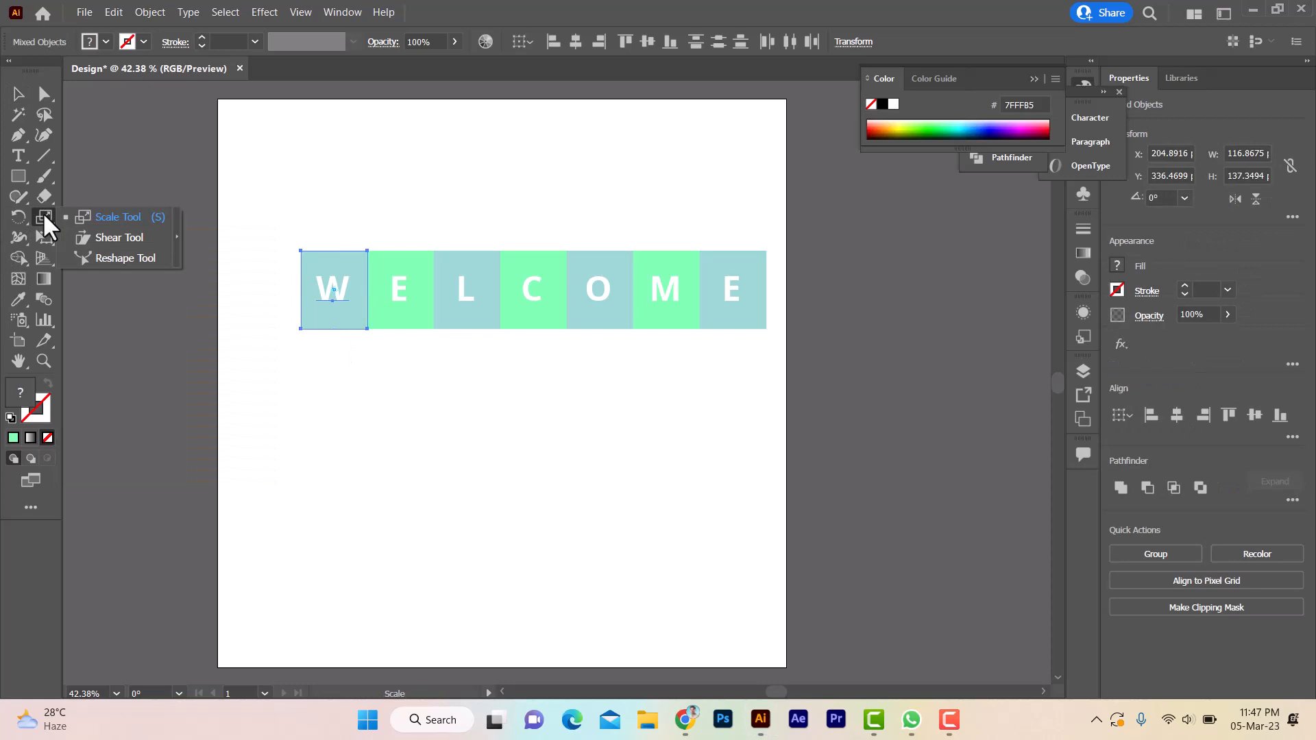
{"action": "left_click", "coordinate": [96, 234]}
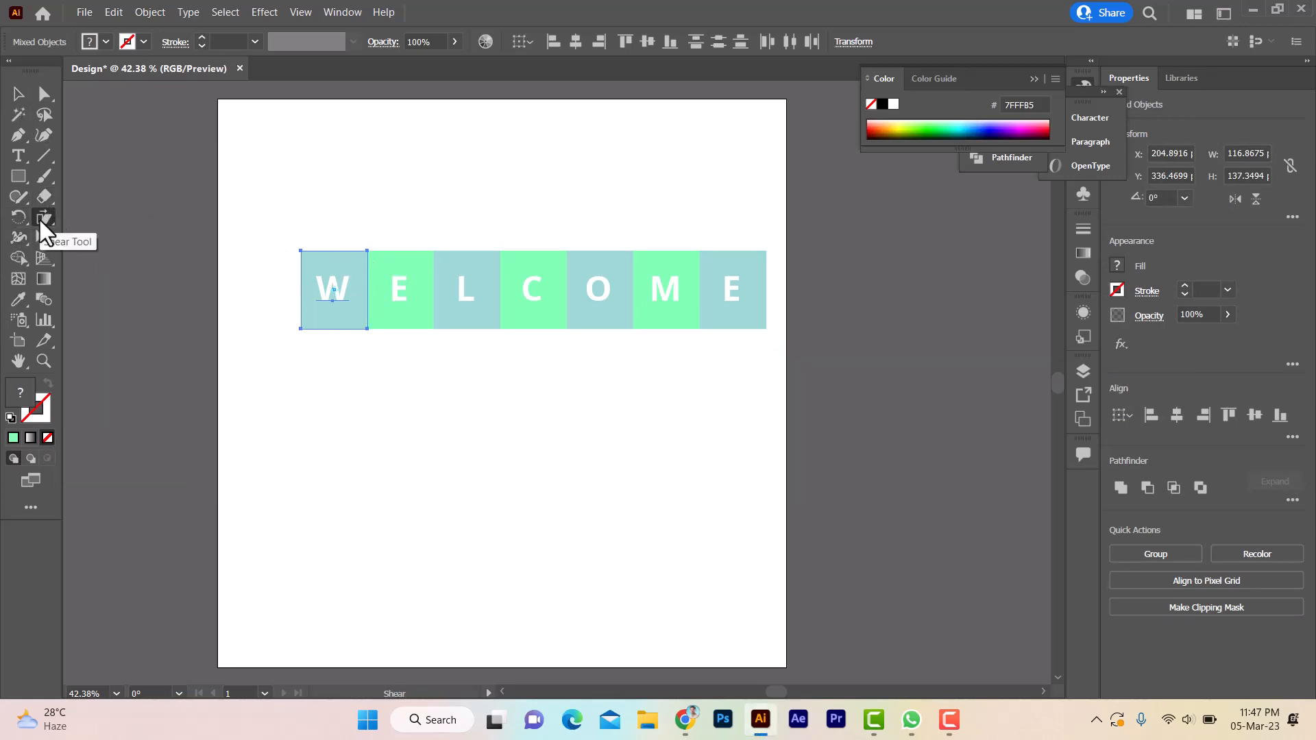
{"action": "key", "text": "Return"}
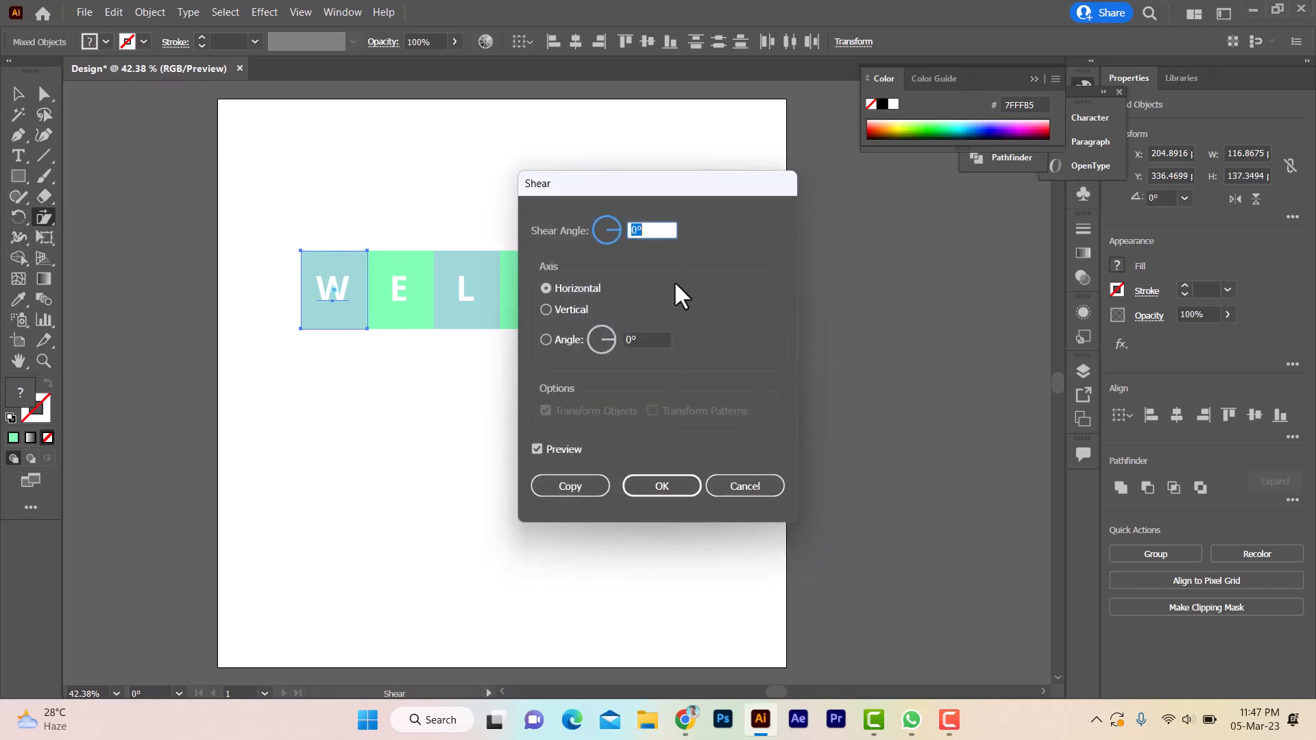
{"action": "type", "text": "30"}
{"action": "left_click", "coordinate": [572, 308]}
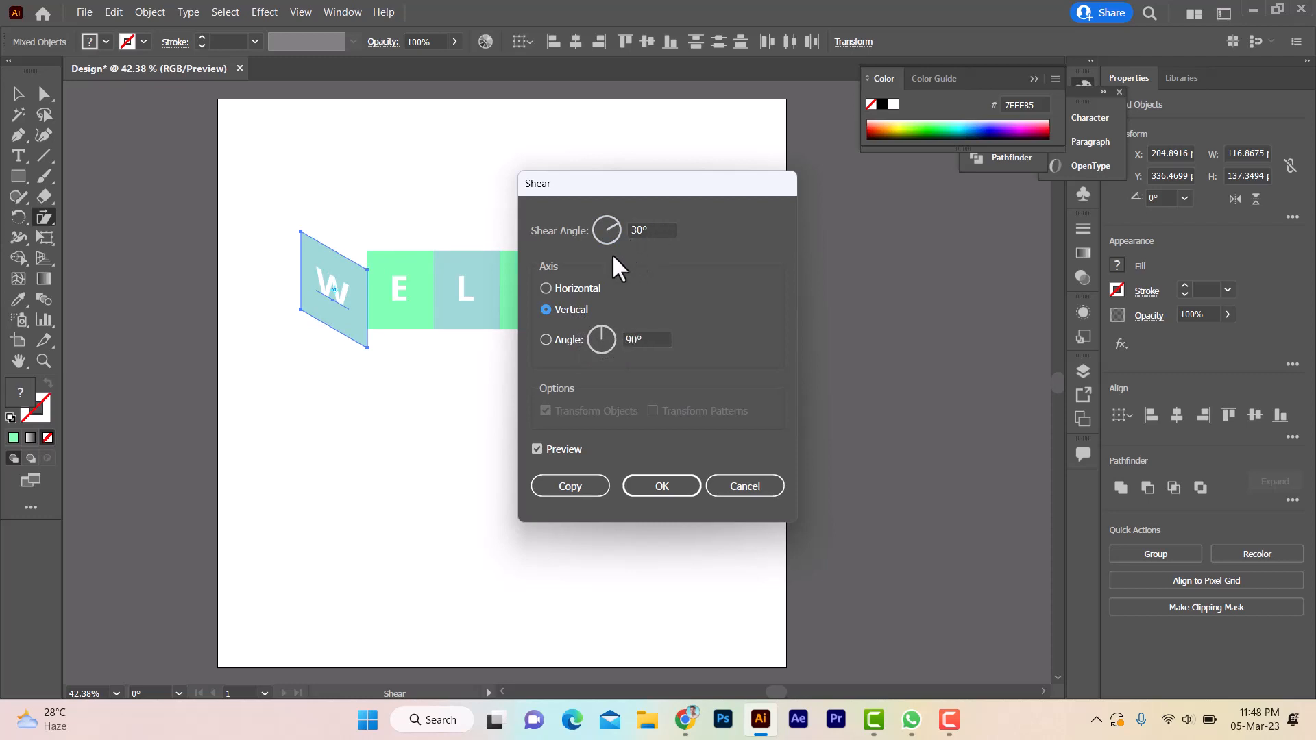
{"action": "left_click", "coordinate": [690, 487]}
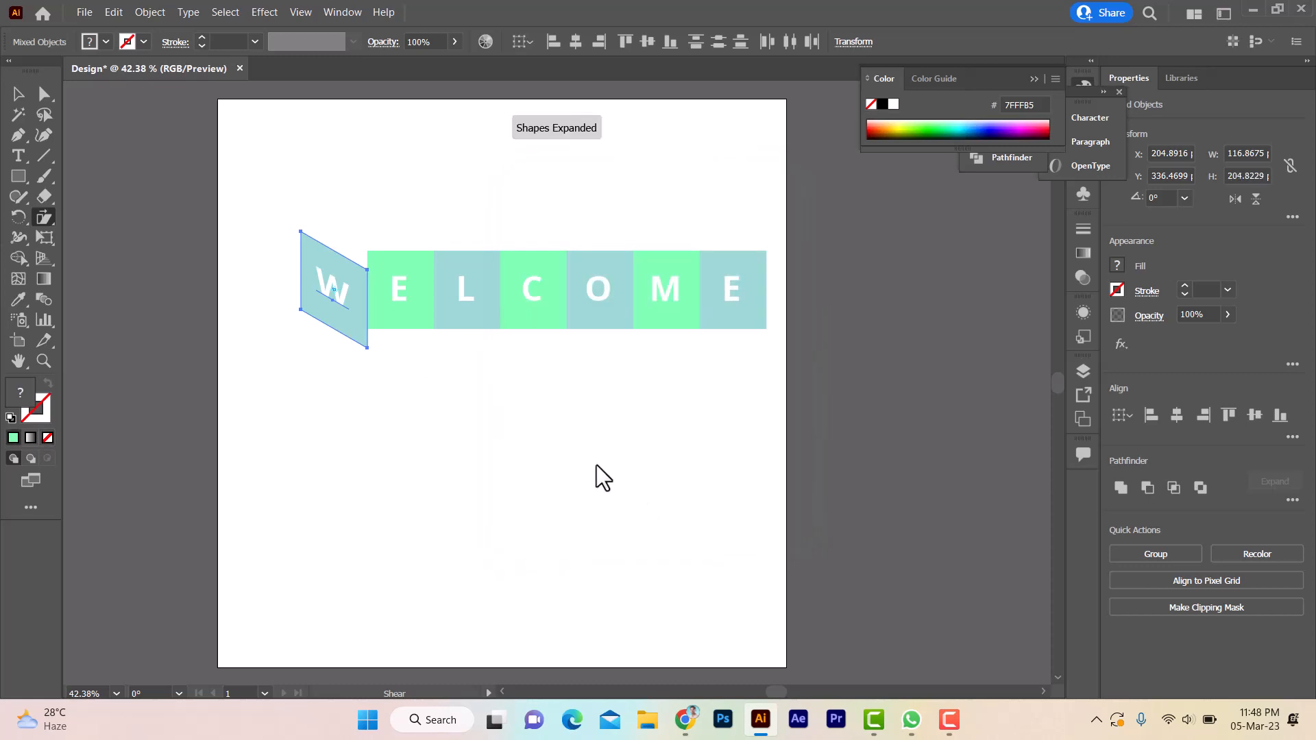
{"action": "left_click", "coordinate": [18, 93]}
{"action": "left_click", "coordinate": [491, 156]}
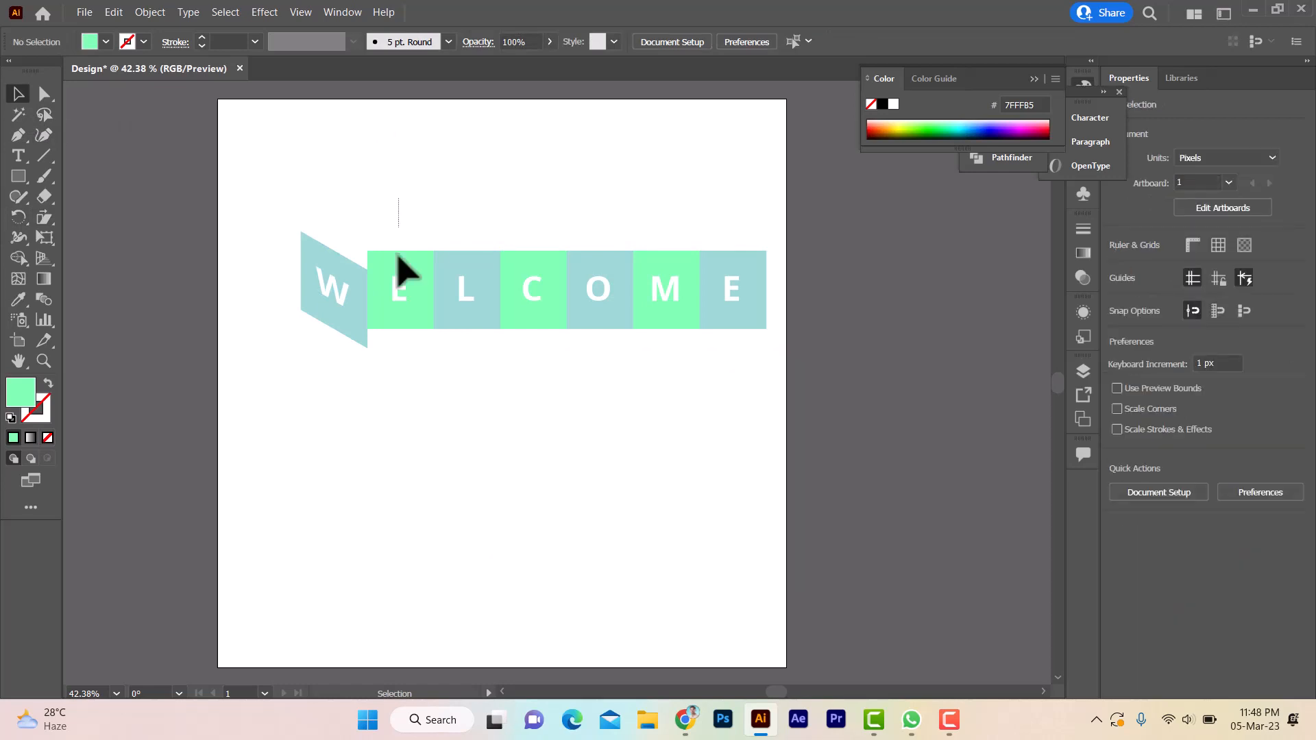
Shear the green E tile together with its letter by -30° along the vertical axis.
{"action": "left_click_drag", "start_coordinate": [397, 254], "coordinate": [400, 377]}
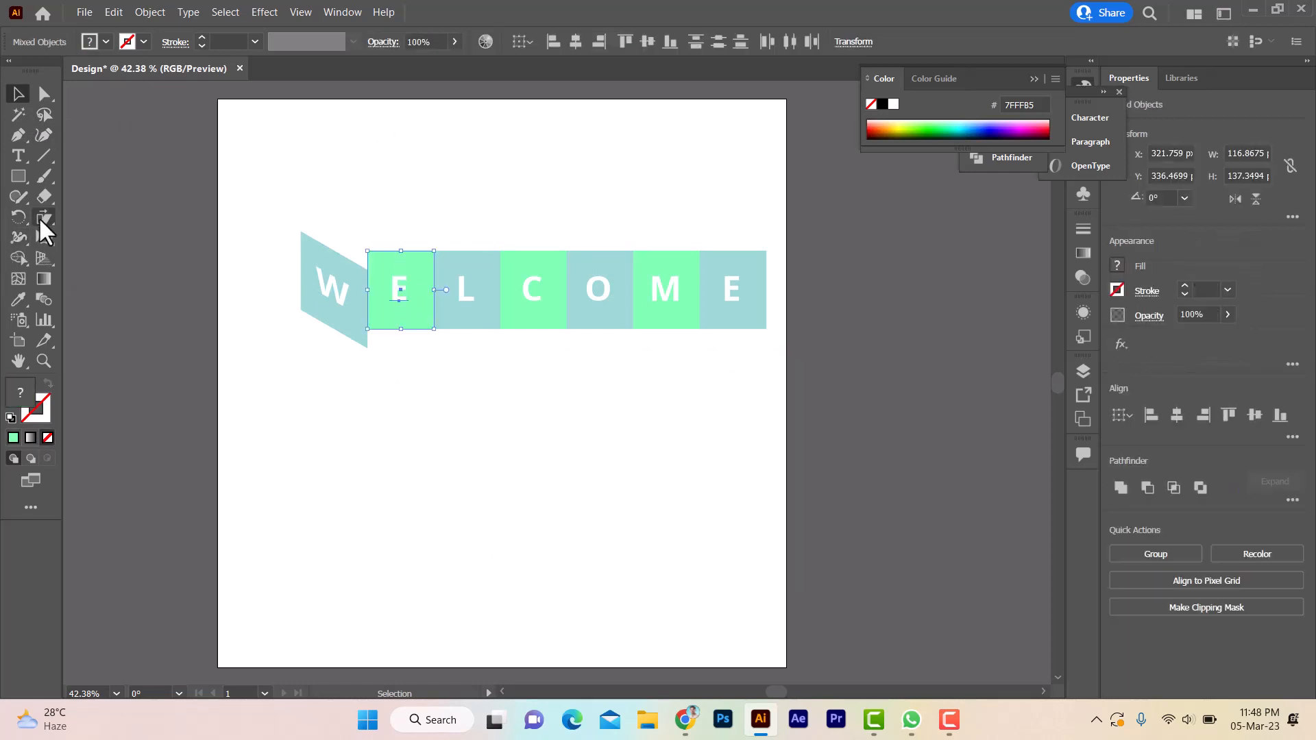
{"action": "double_click", "coordinate": [39, 218]}
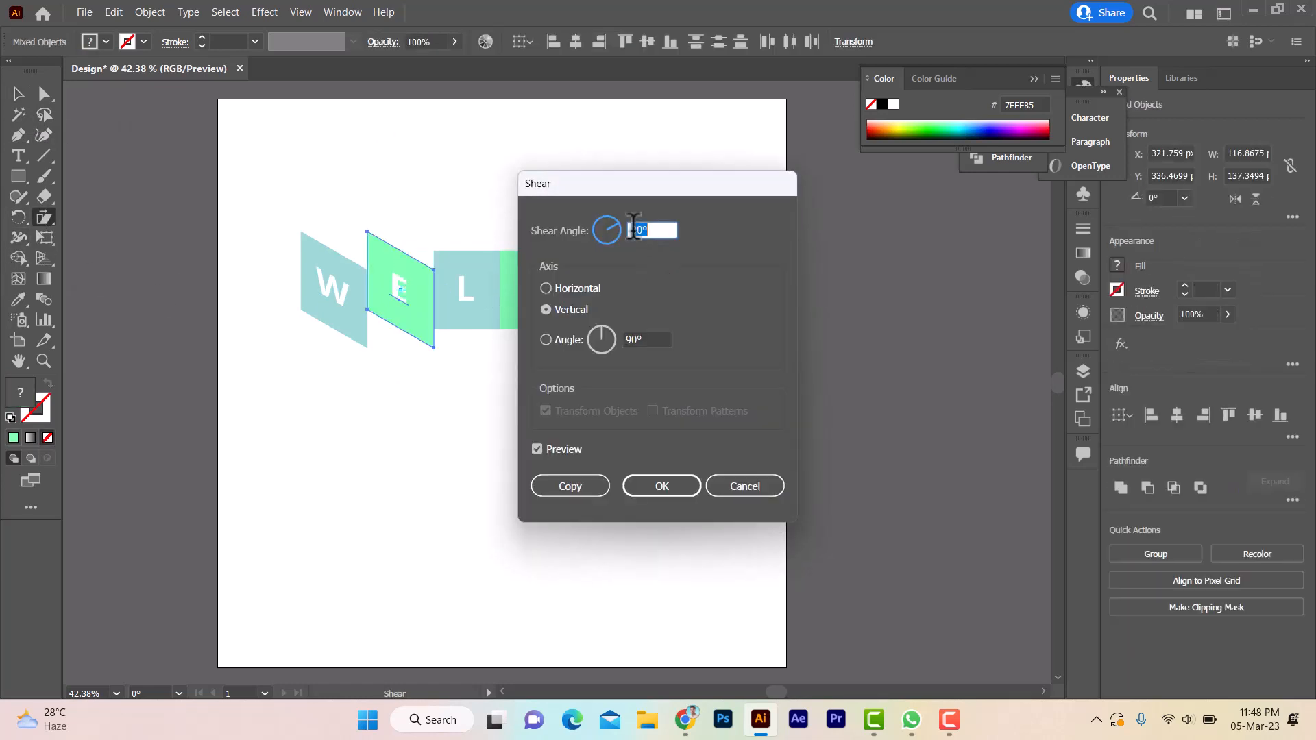
{"action": "left_click", "coordinate": [633, 228]}
{"action": "type", "text": "-"}
{"action": "left_click", "coordinate": [659, 484]}
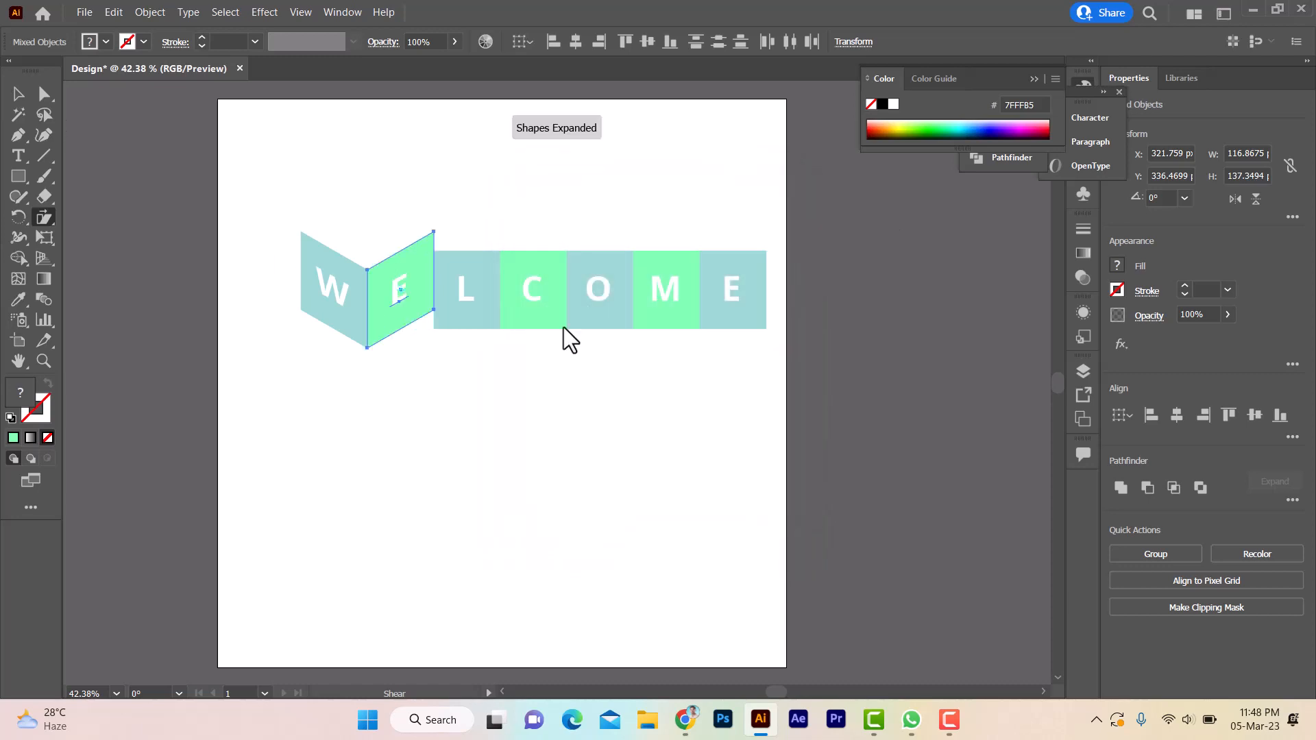
{"action": "left_click", "coordinate": [19, 96]}
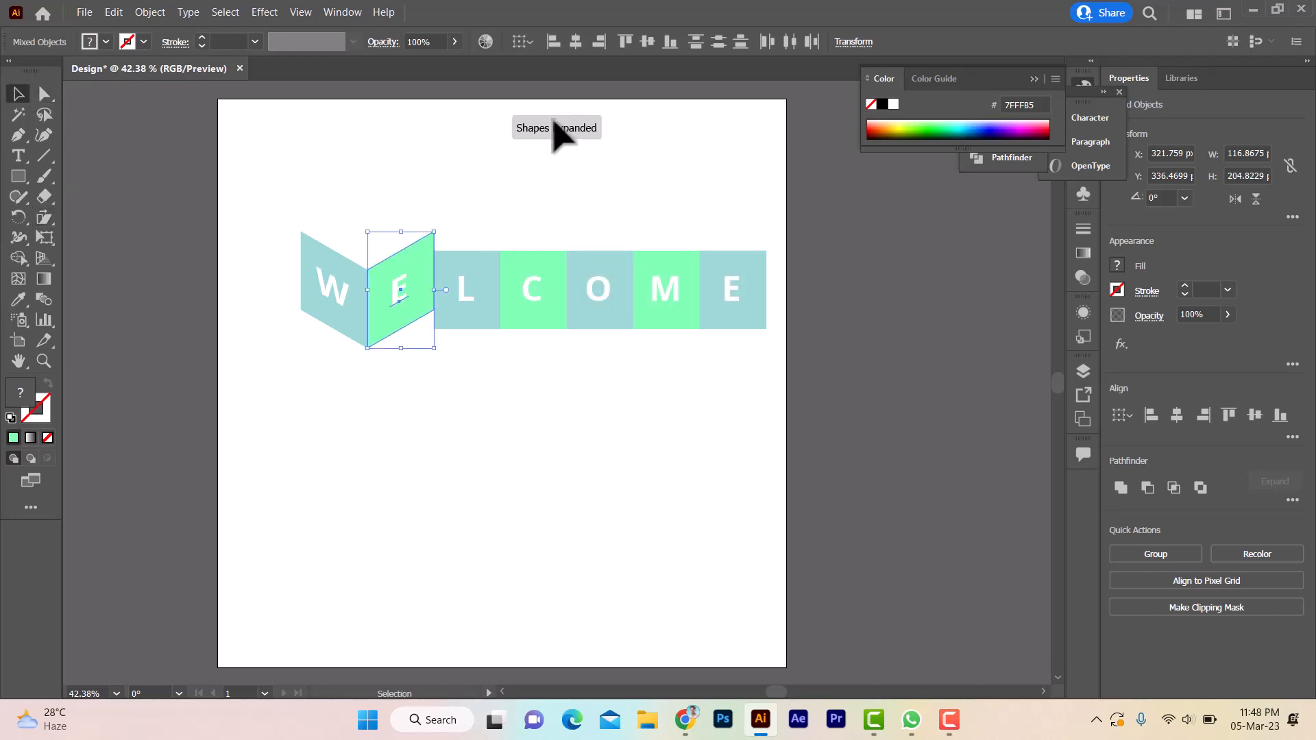
Shear the L tile together with its letter by 30° along the vertical axis, and deselect it.
{"action": "left_click", "coordinate": [514, 182]}
{"action": "left_click", "coordinate": [472, 291]}
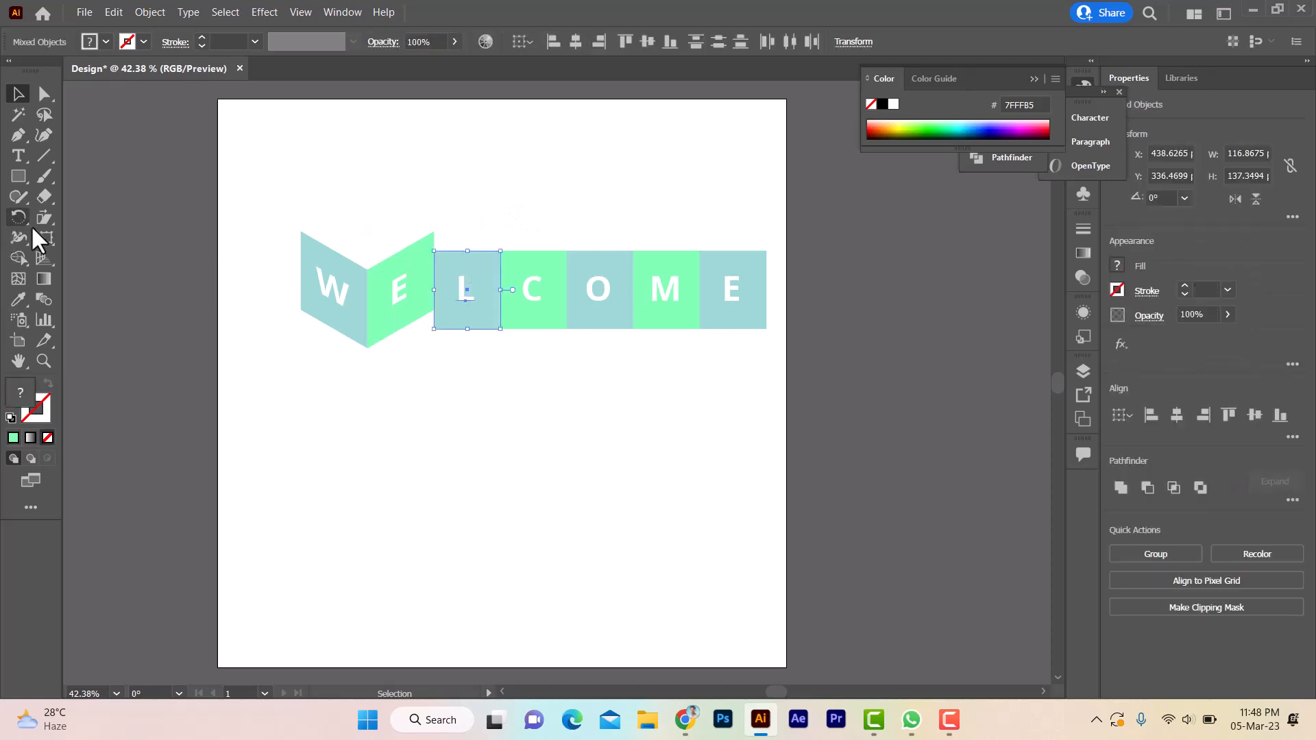
{"action": "double_click", "coordinate": [38, 225]}
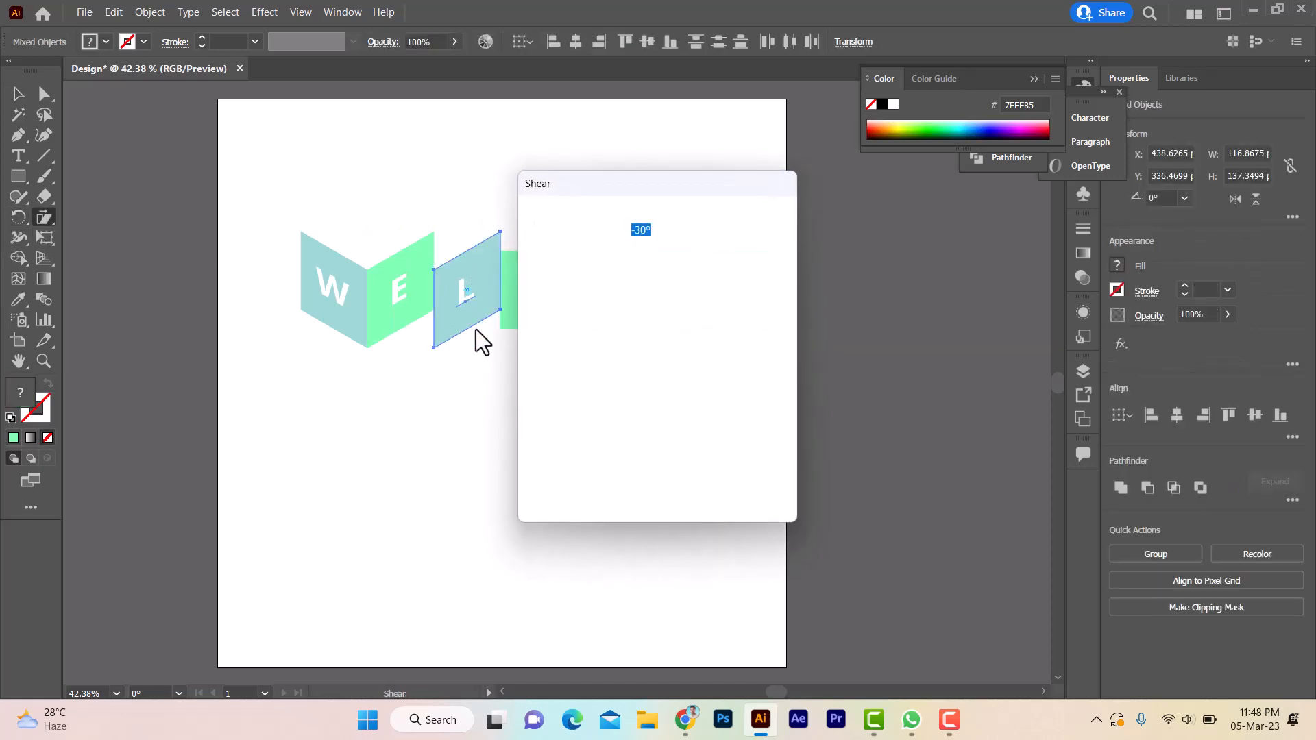
{"action": "left_click_drag", "start_coordinate": [641, 230], "coordinate": [617, 229]}
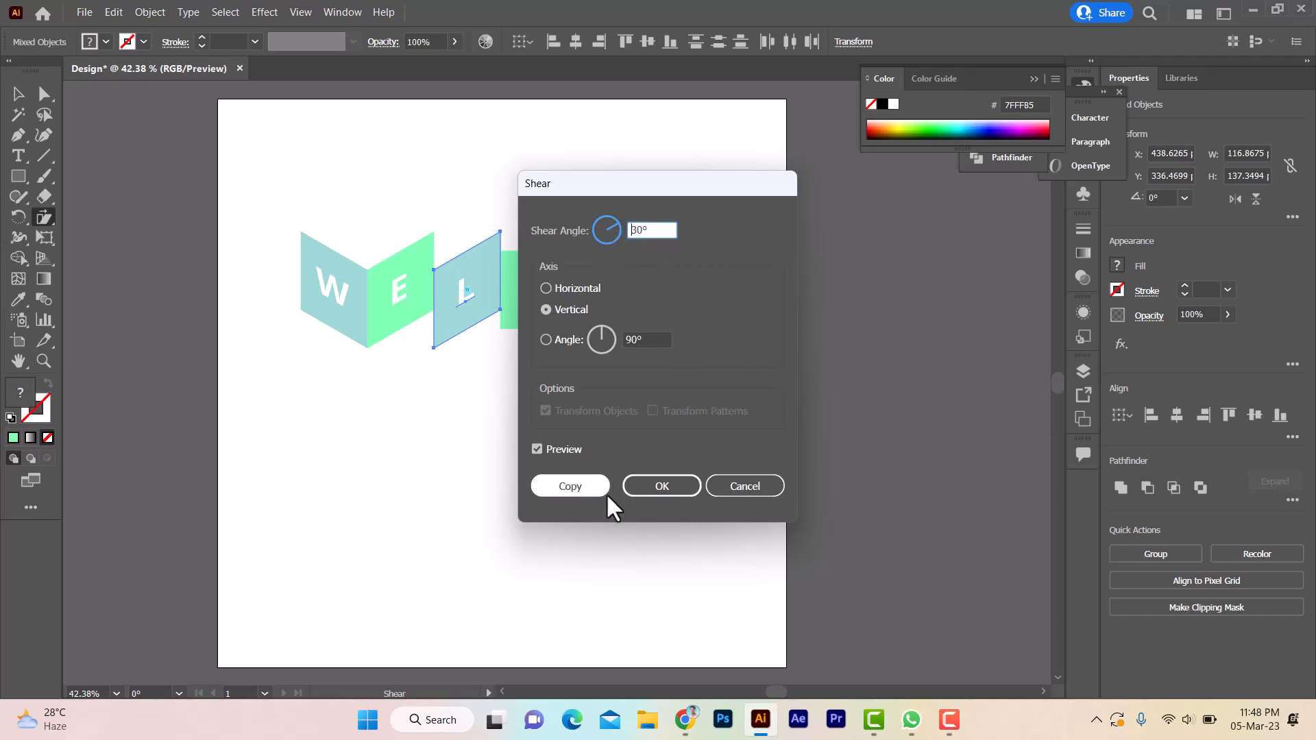
{"action": "left_click", "coordinate": [643, 485]}
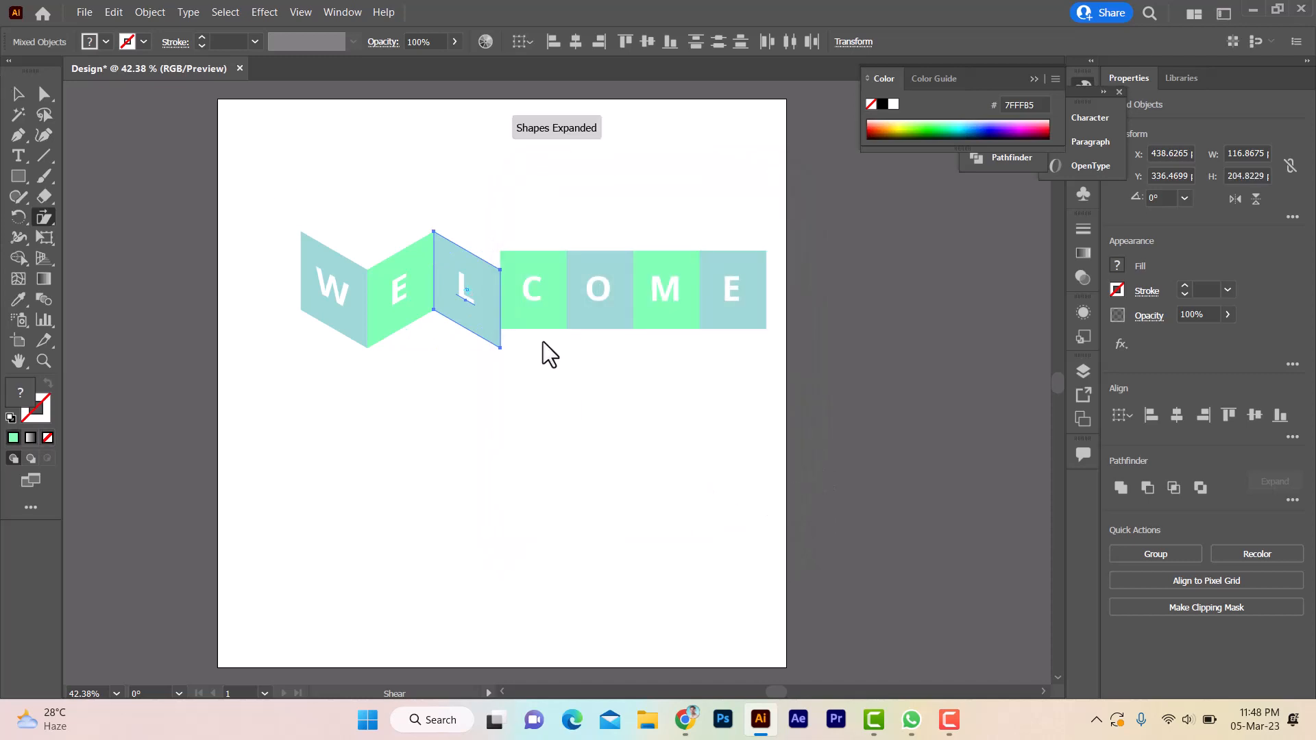
{"action": "left_click", "coordinate": [18, 100]}
{"action": "left_click", "coordinate": [514, 220]}
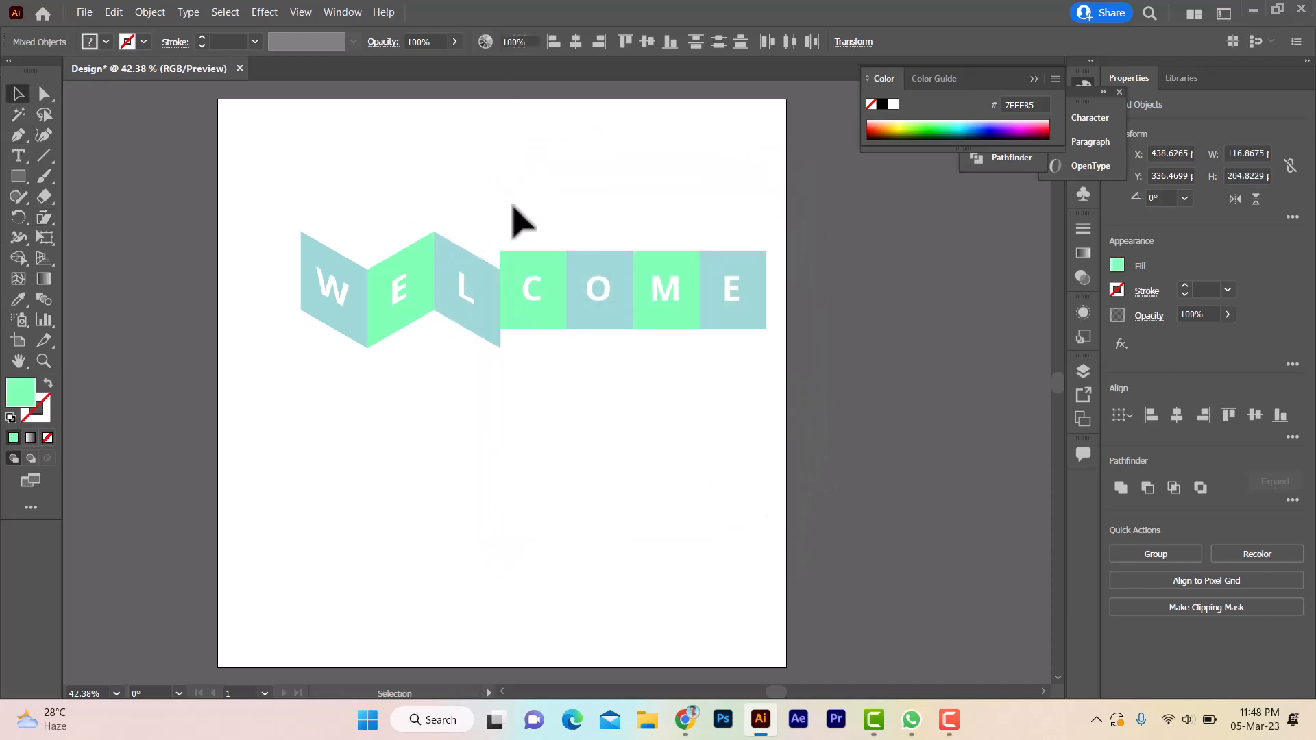
Shear the C tile together with its letter by -30° along the vertical axis, and deselect it.
{"action": "left_click", "coordinate": [533, 301]}
{"action": "double_click", "coordinate": [43, 218]}
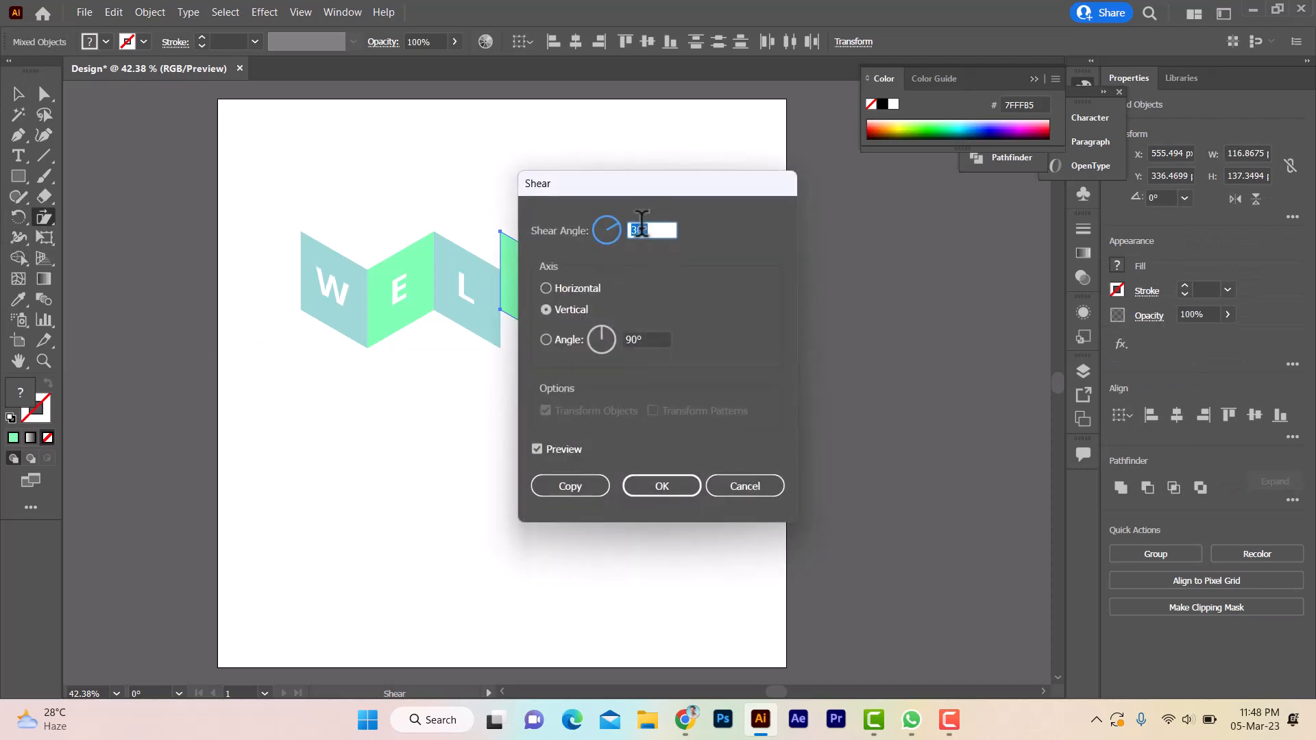
{"action": "left_click", "coordinate": [638, 230]}
{"action": "left_click", "coordinate": [662, 487]}
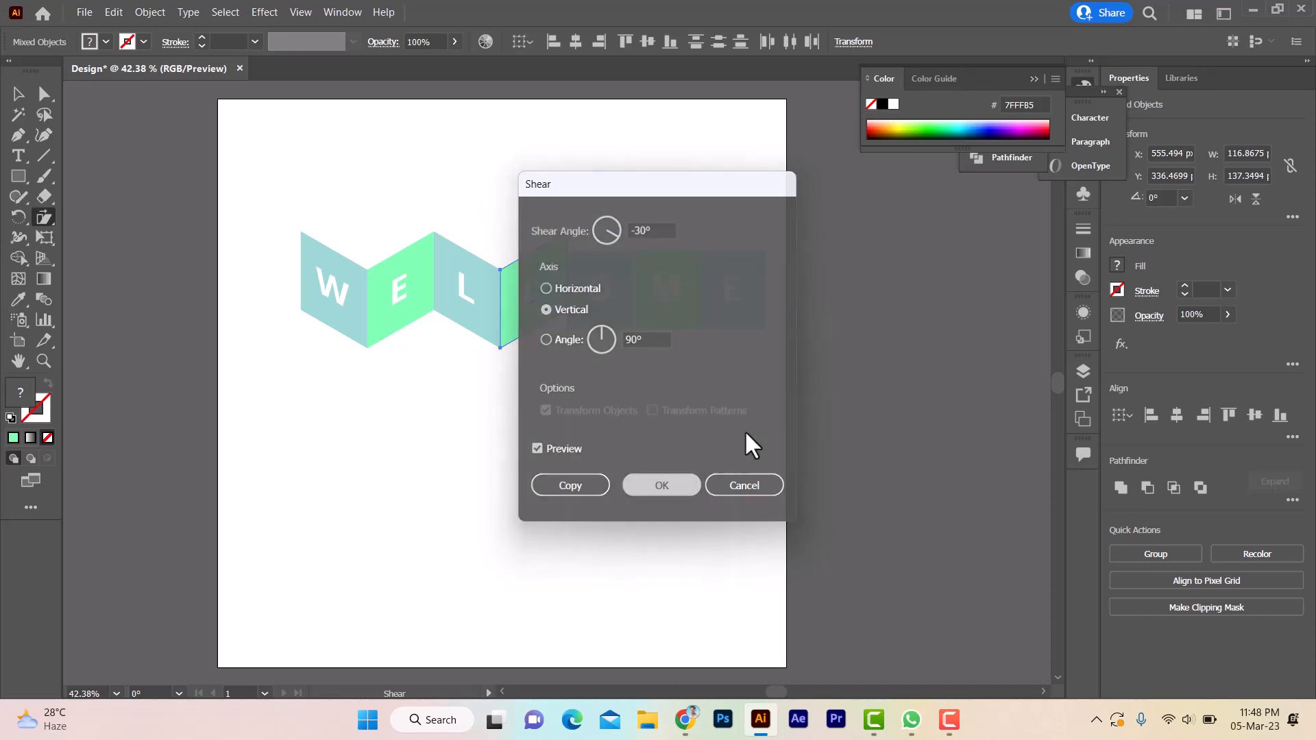
{"action": "left_click", "coordinate": [20, 93]}
{"action": "left_click", "coordinate": [629, 200]}
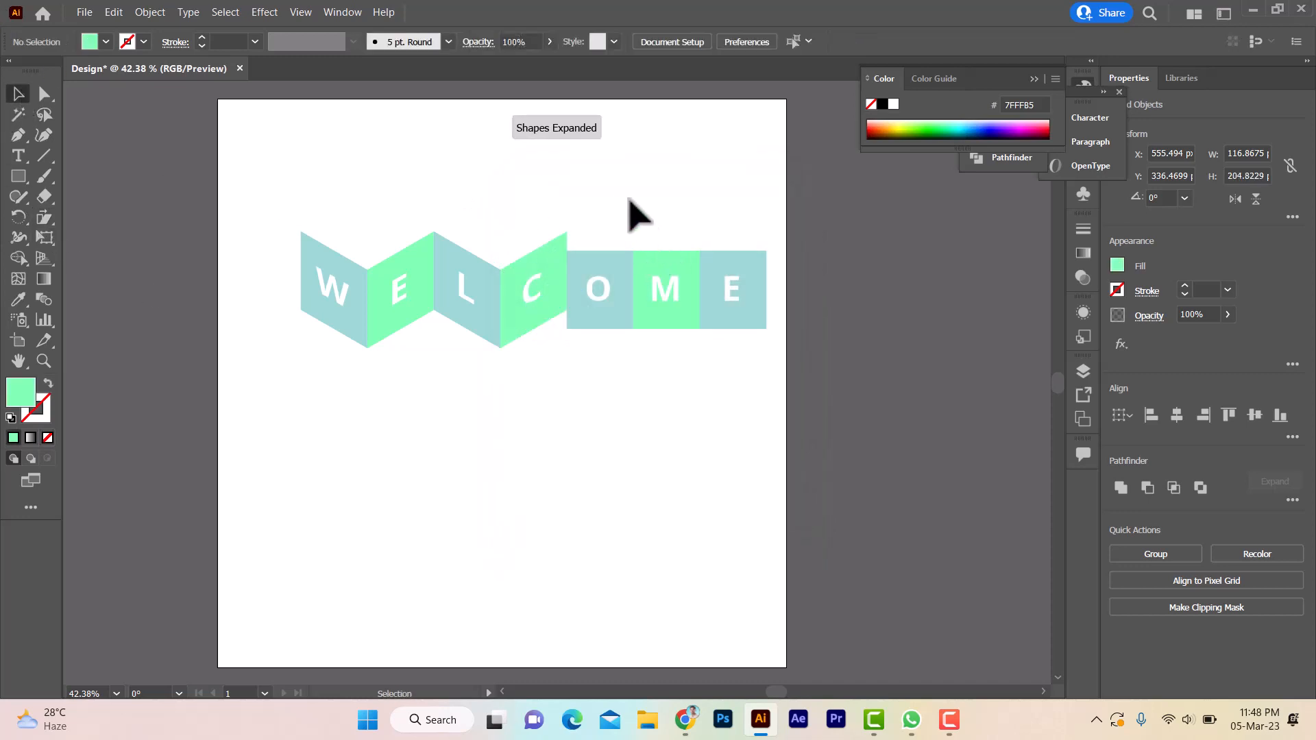
Shear the O tile together with its letter by 30° along the vertical axis, and deselect it.
{"action": "left_click_drag", "start_coordinate": [604, 210], "coordinate": [616, 362]}
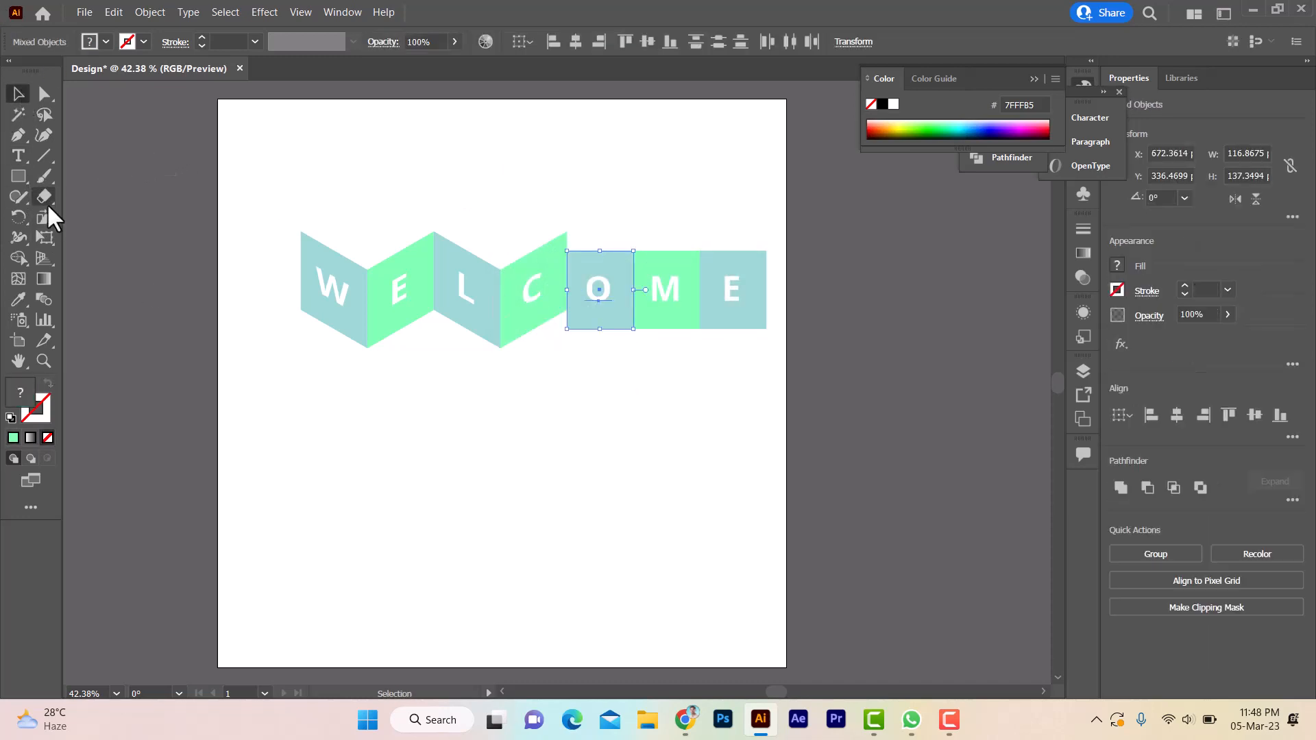
{"action": "left_click", "coordinate": [44, 217]}
{"action": "left_click_drag", "start_coordinate": [713, 315], "coordinate": [714, 261]}
{"action": "key", "text": "Return"}
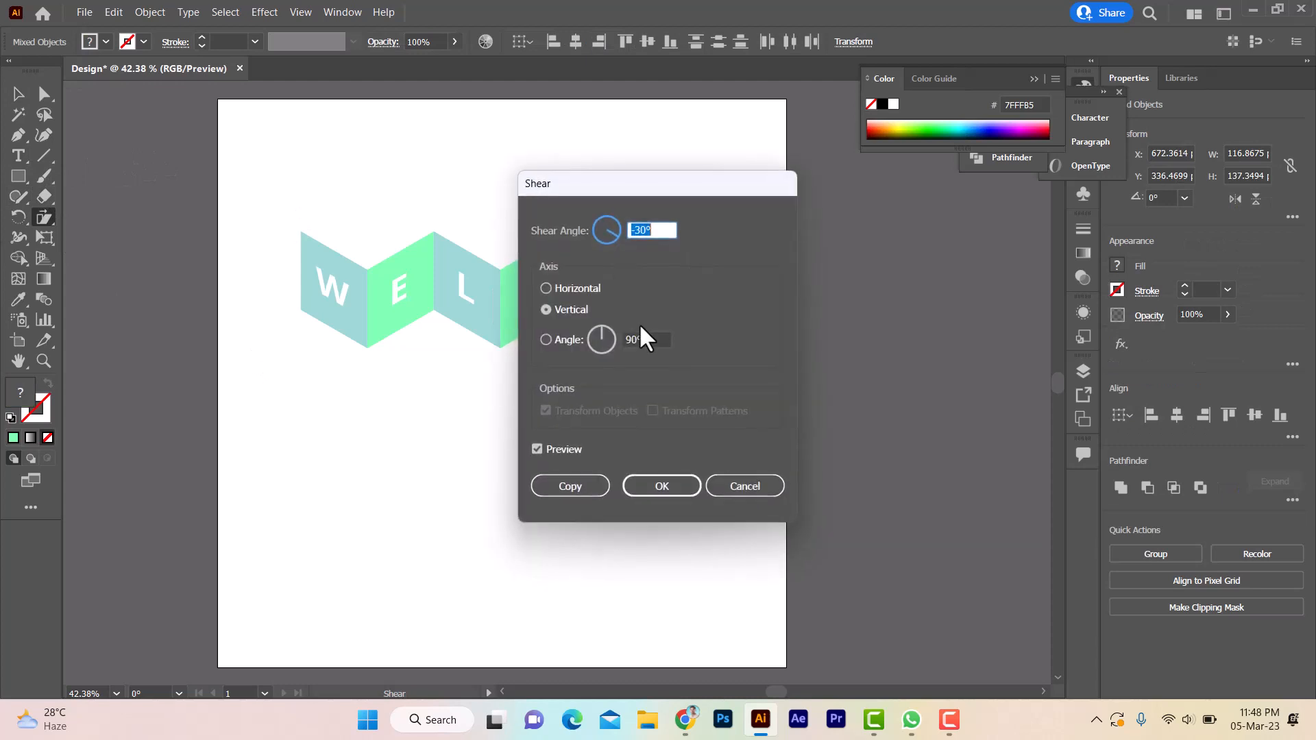
{"action": "left_click_drag", "start_coordinate": [642, 230], "coordinate": [609, 230]}
{"action": "type", "text": "30"}
{"action": "left_click", "coordinate": [664, 485]}
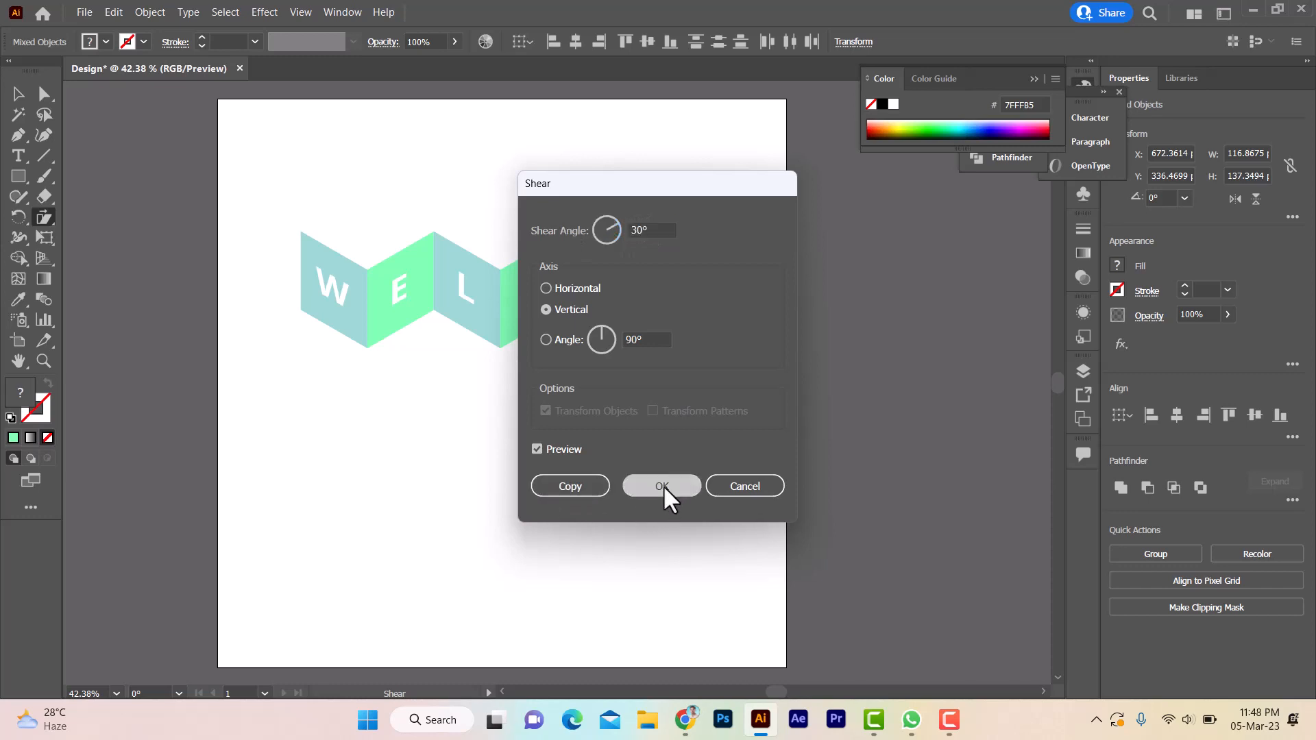
{"action": "left_click", "coordinate": [19, 94]}
{"action": "left_click", "coordinate": [599, 185]}
Shear the M tile together with its letter by -30° along the vertical axis, and deselect it.
{"action": "left_click_drag", "start_coordinate": [666, 204], "coordinate": [649, 370]}
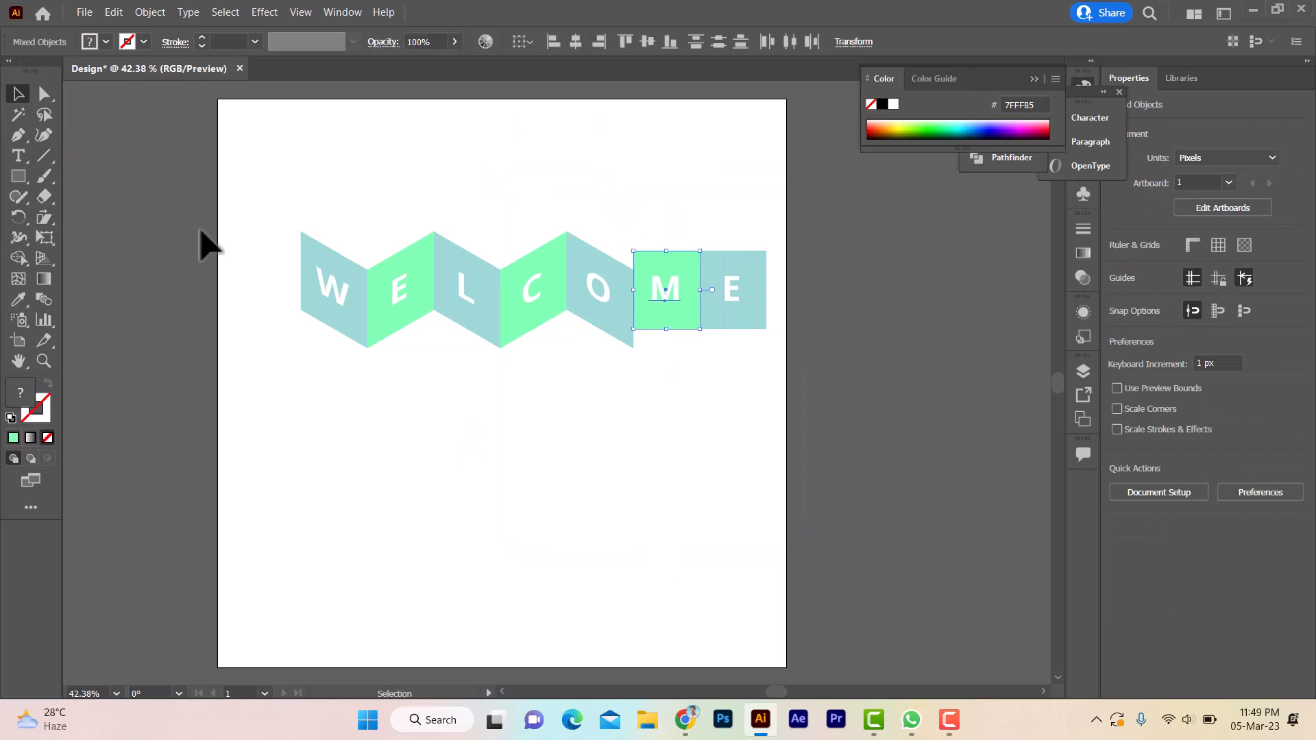
{"action": "double_click", "coordinate": [46, 220]}
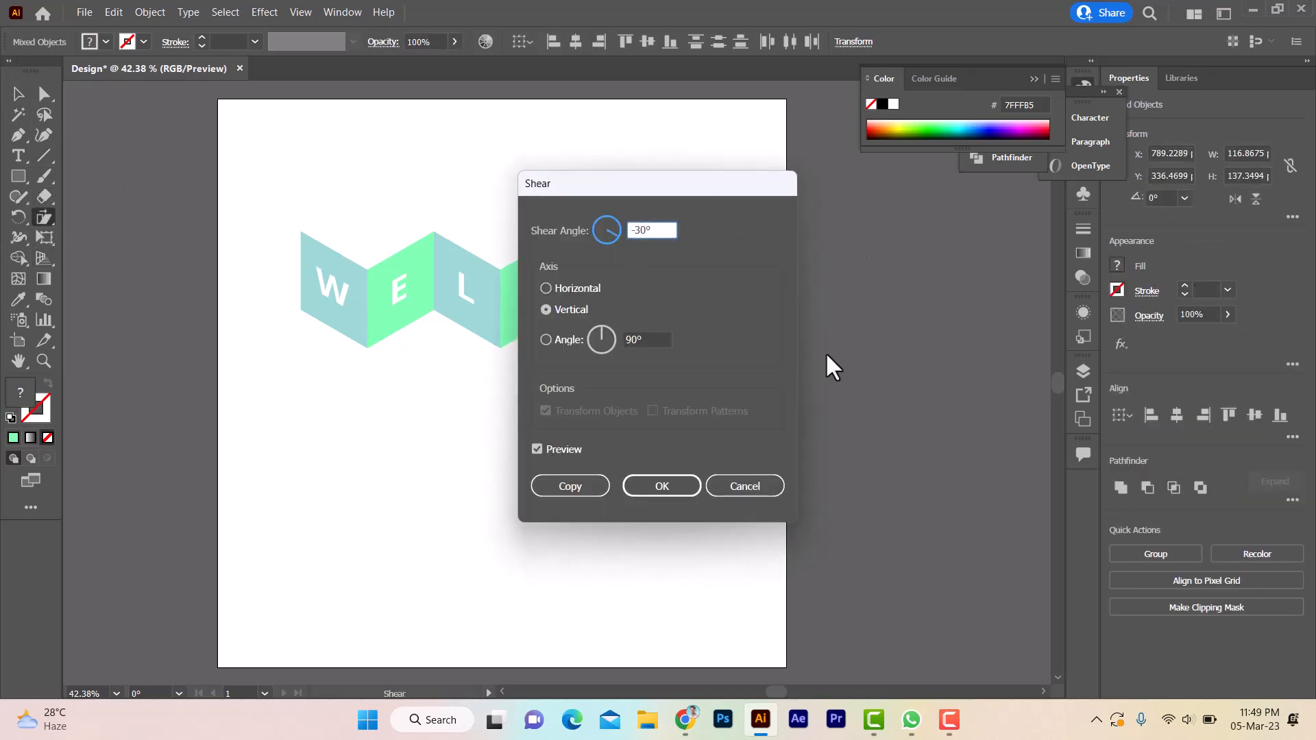
{"action": "left_click", "coordinate": [683, 483]}
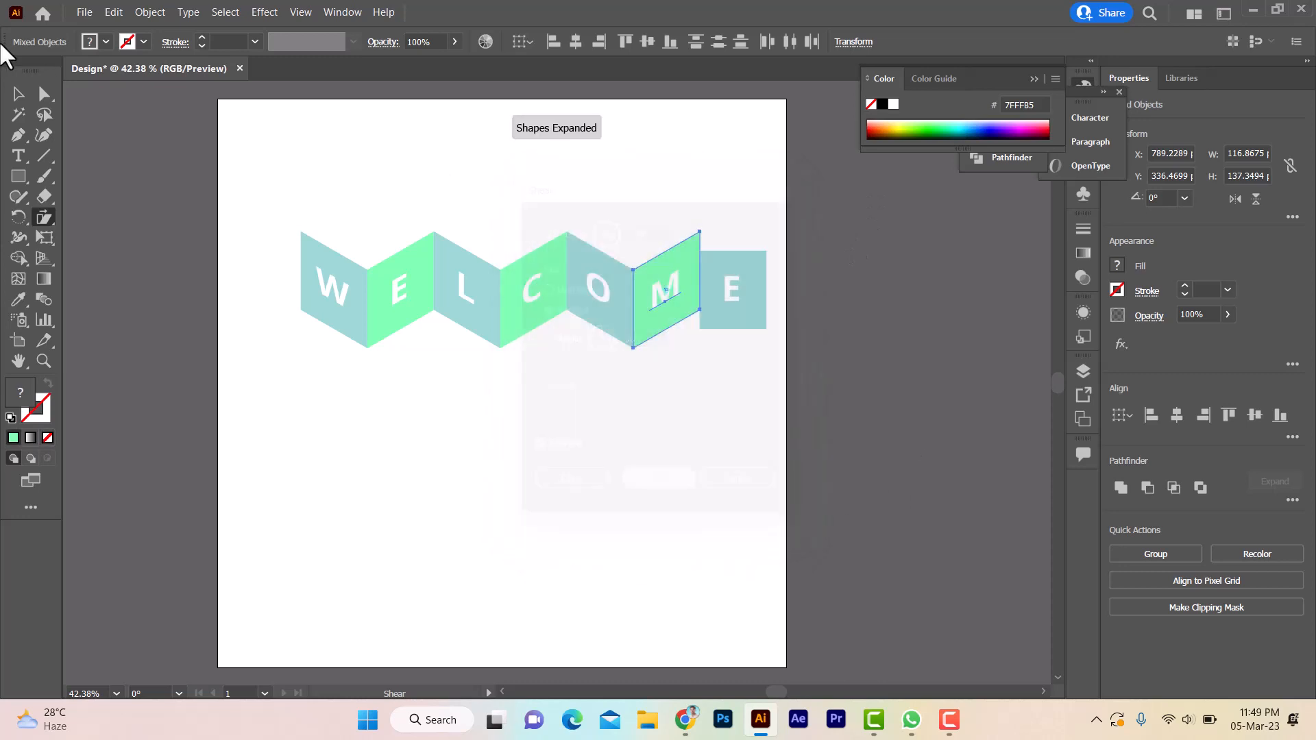
{"action": "key", "text": "v"}
{"action": "left_click", "coordinate": [717, 200]}
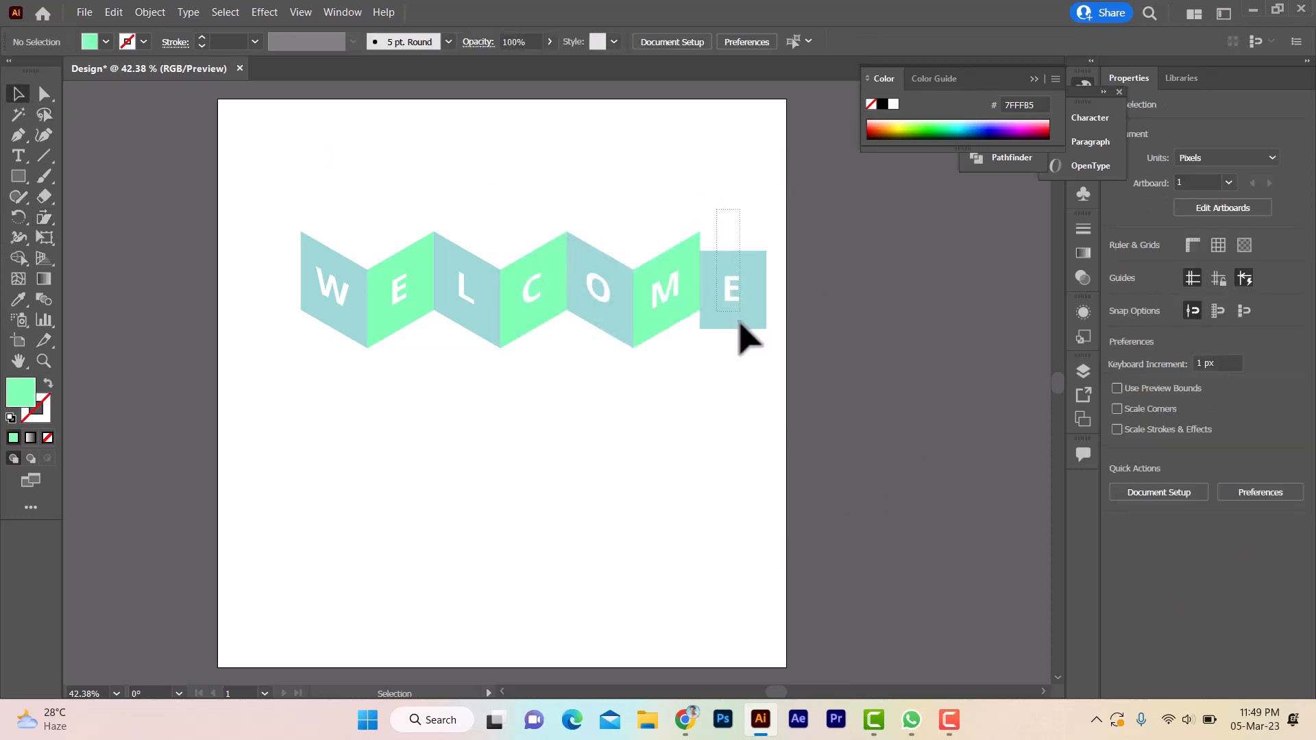
Shear the final E tile together with its letter by 30° along the vertical axis, and deselect it.
{"action": "left_click", "coordinate": [736, 322]}
{"action": "left_click", "coordinate": [43, 218]}
{"action": "left_click_drag", "start_coordinate": [656, 309], "coordinate": [655, 353]}
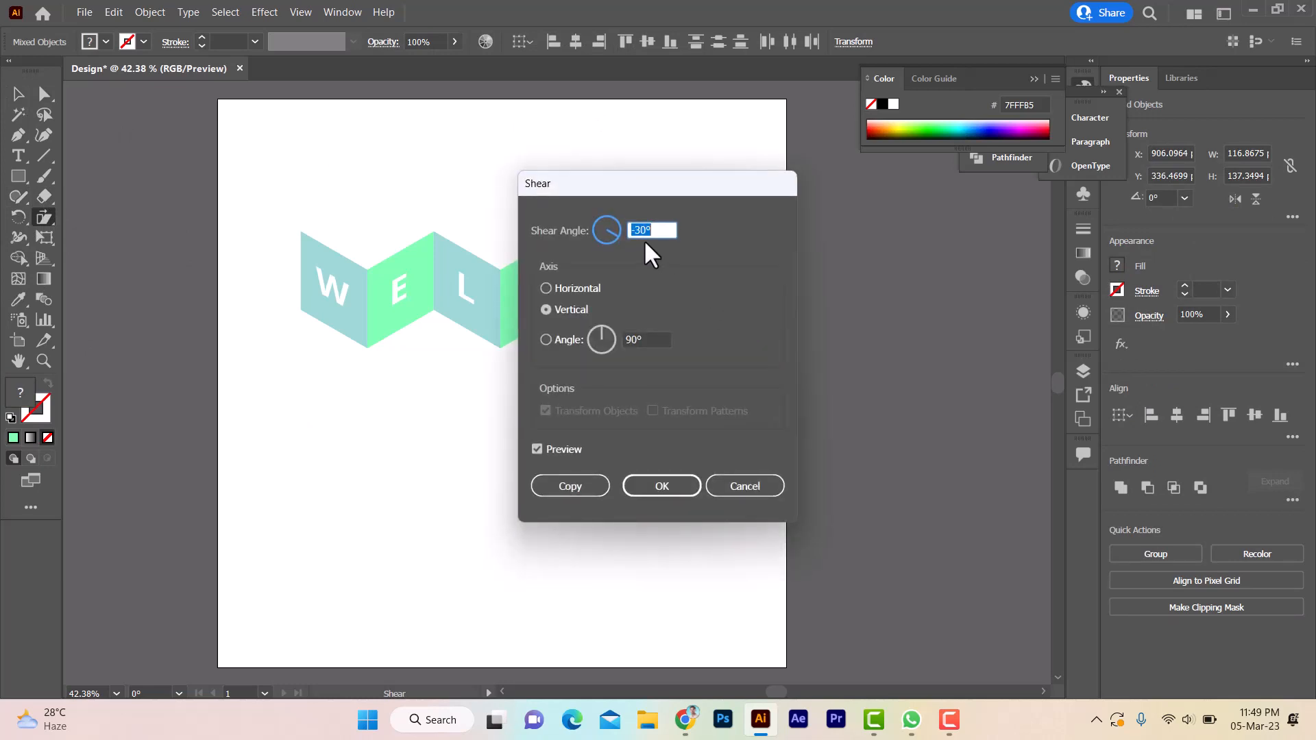
{"action": "left_click", "coordinate": [639, 230]}
{"action": "left_click_drag", "start_coordinate": [639, 231], "coordinate": [630, 231]}
{"action": "type", "text": "3"}
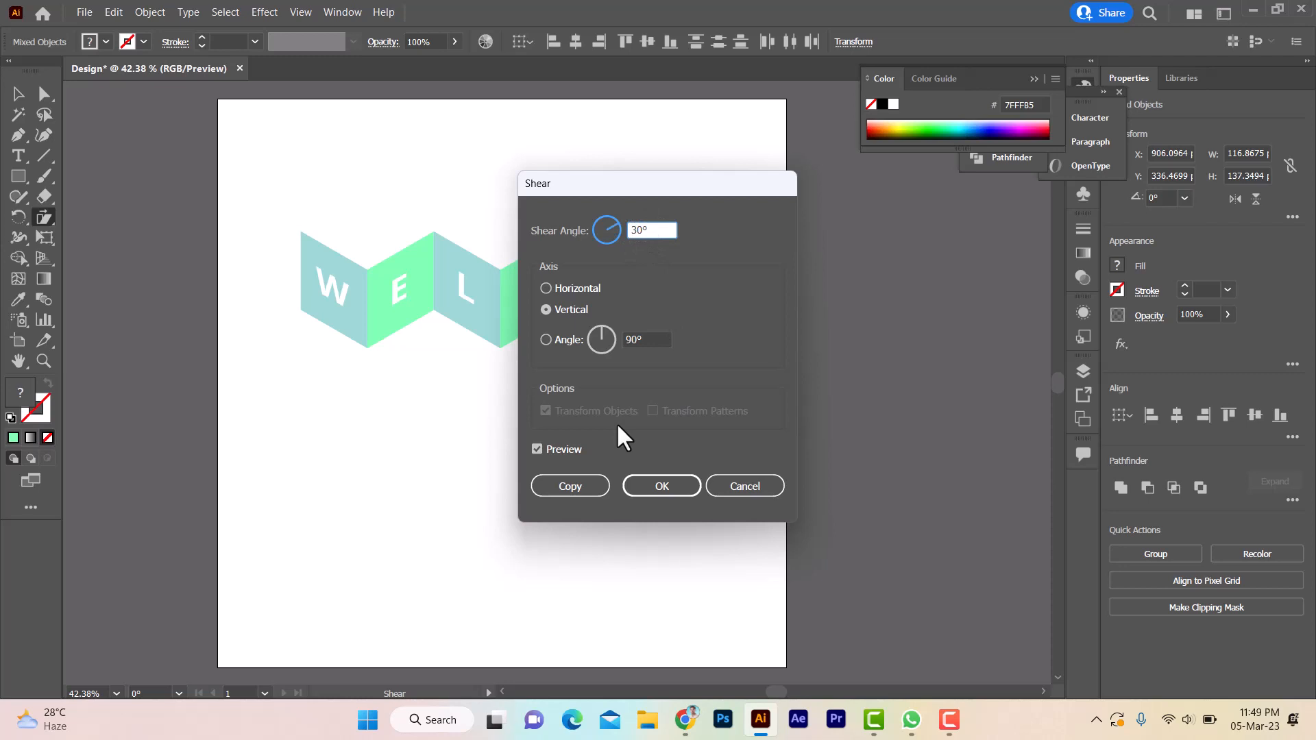
{"action": "left_click", "coordinate": [688, 484]}
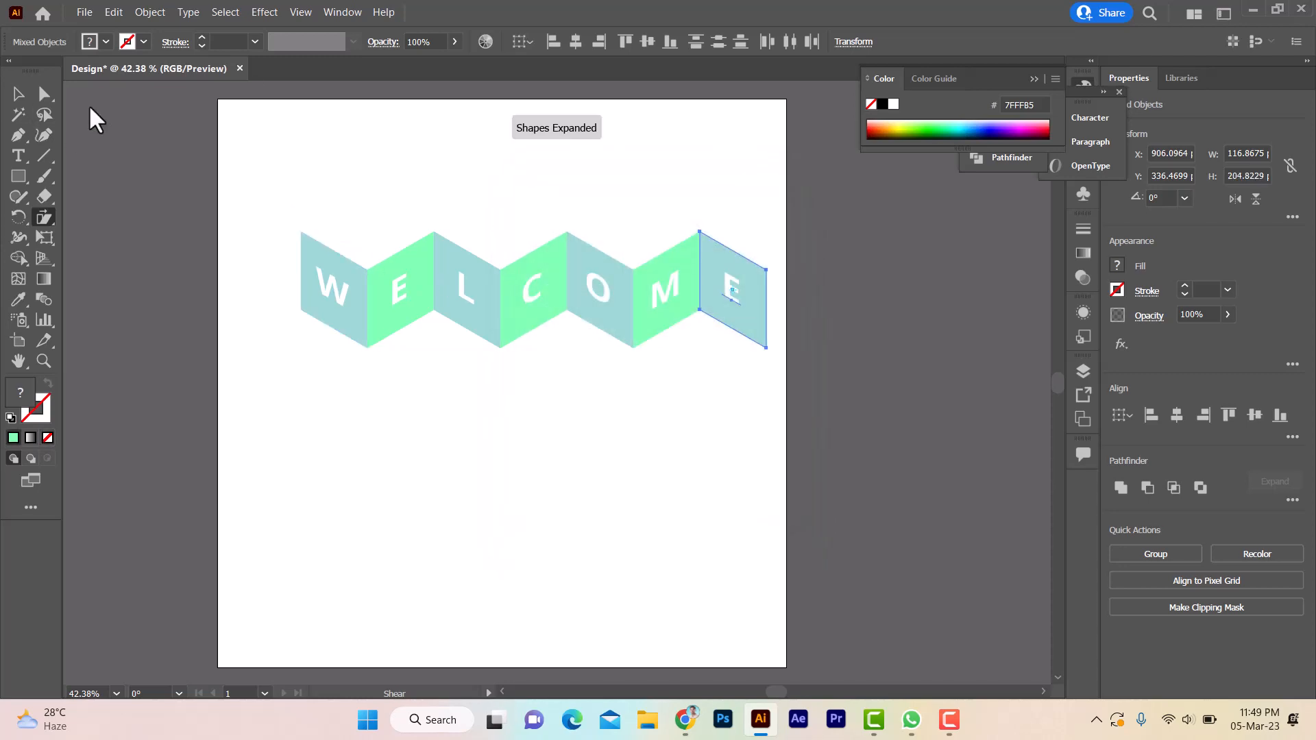
{"action": "left_click", "coordinate": [18, 96]}
{"action": "left_click", "coordinate": [377, 219]}
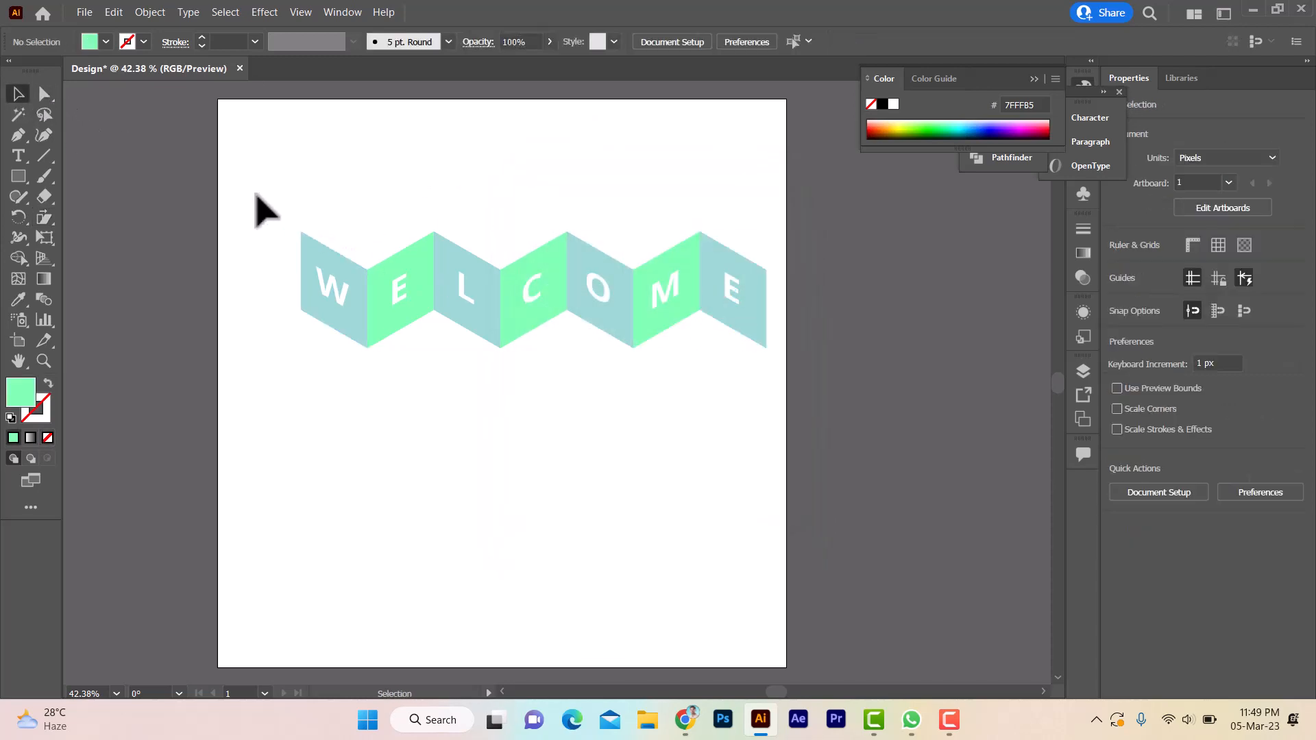
Move the complete WELCOME artwork to about X 508, Y 392 px and group all its tiles and letters.
{"action": "left_click_drag", "start_coordinate": [251, 194], "coordinate": [740, 367]}
{"action": "left_click_drag", "start_coordinate": [676, 323], "coordinate": [655, 351]}
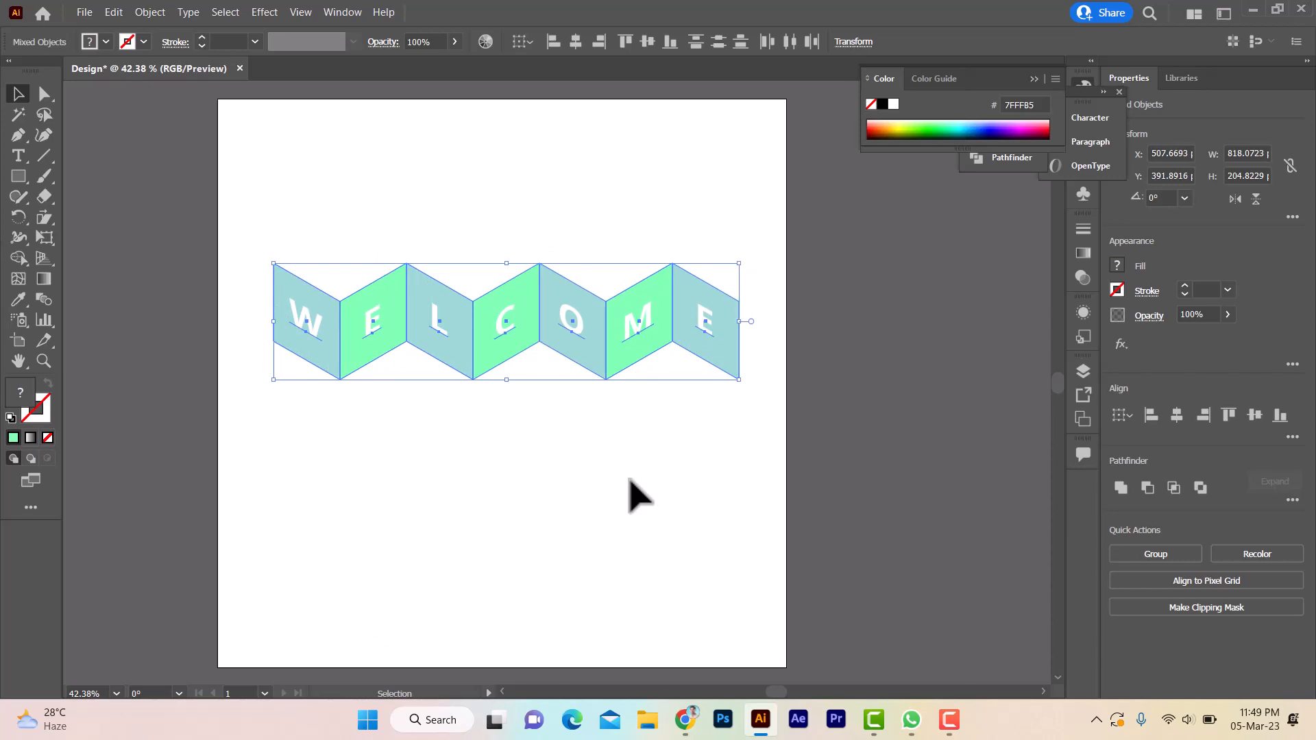
{"action": "left_click", "coordinate": [524, 514]}
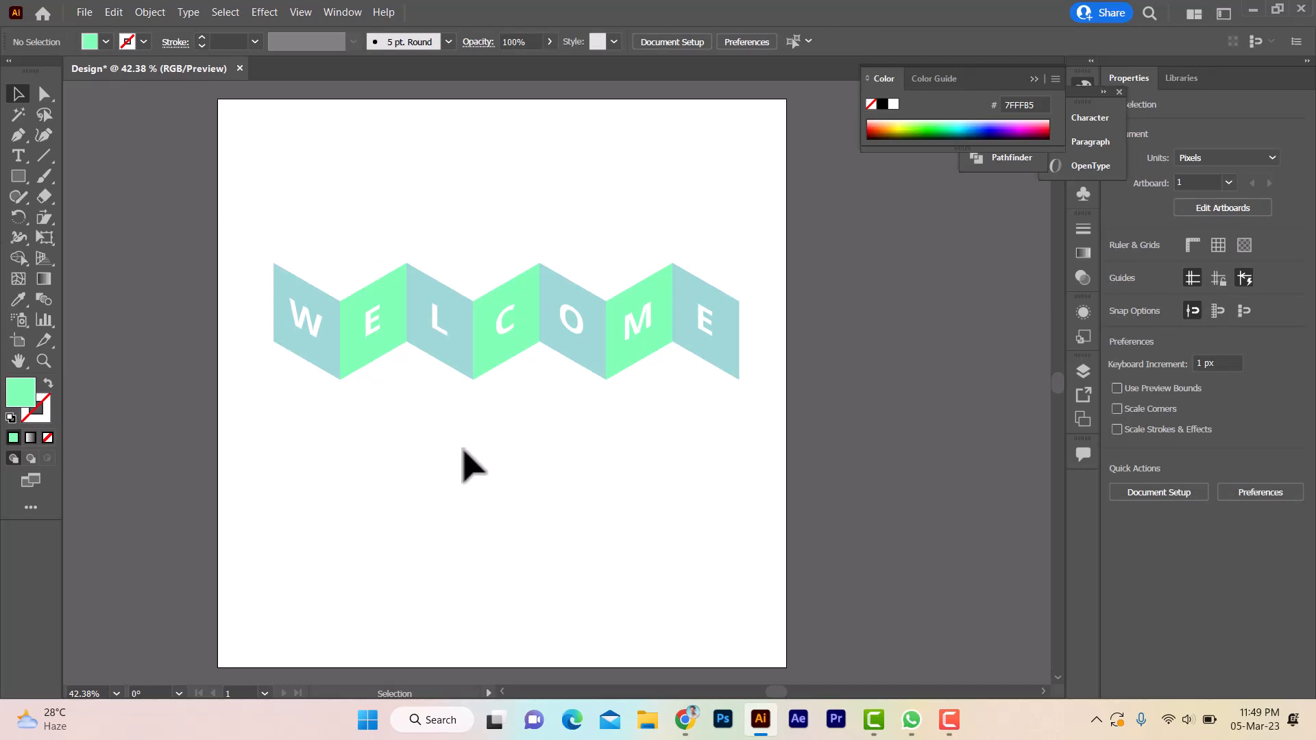
{"action": "left_click_drag", "start_coordinate": [223, 250], "coordinate": [760, 421]}
{"action": "key", "text": "a"}
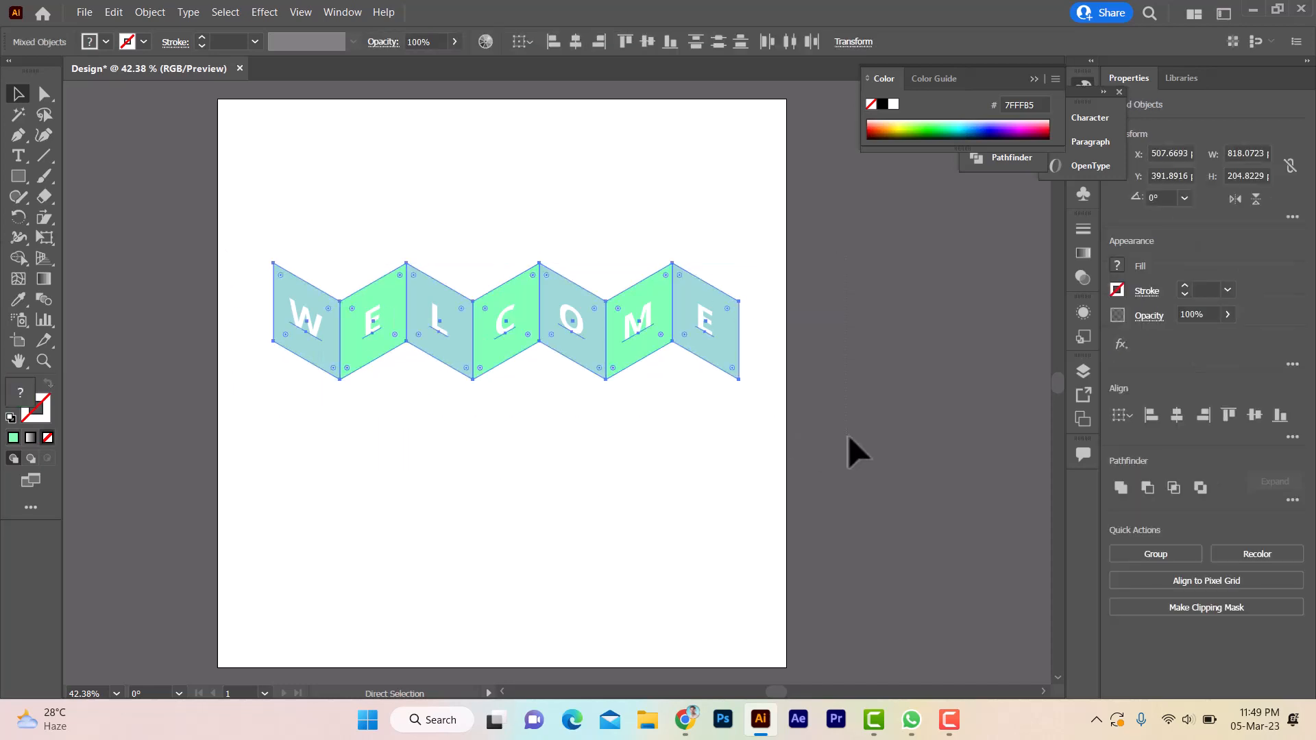
{"action": "key", "text": "ctrl+g"}
{"action": "left_click", "coordinate": [672, 454]}
Scale the WELCOME group down to about 462 × 116 px and park it below the artboard's lower edge.
{"action": "left_click_drag", "start_coordinate": [629, 339], "coordinate": [618, 171]}
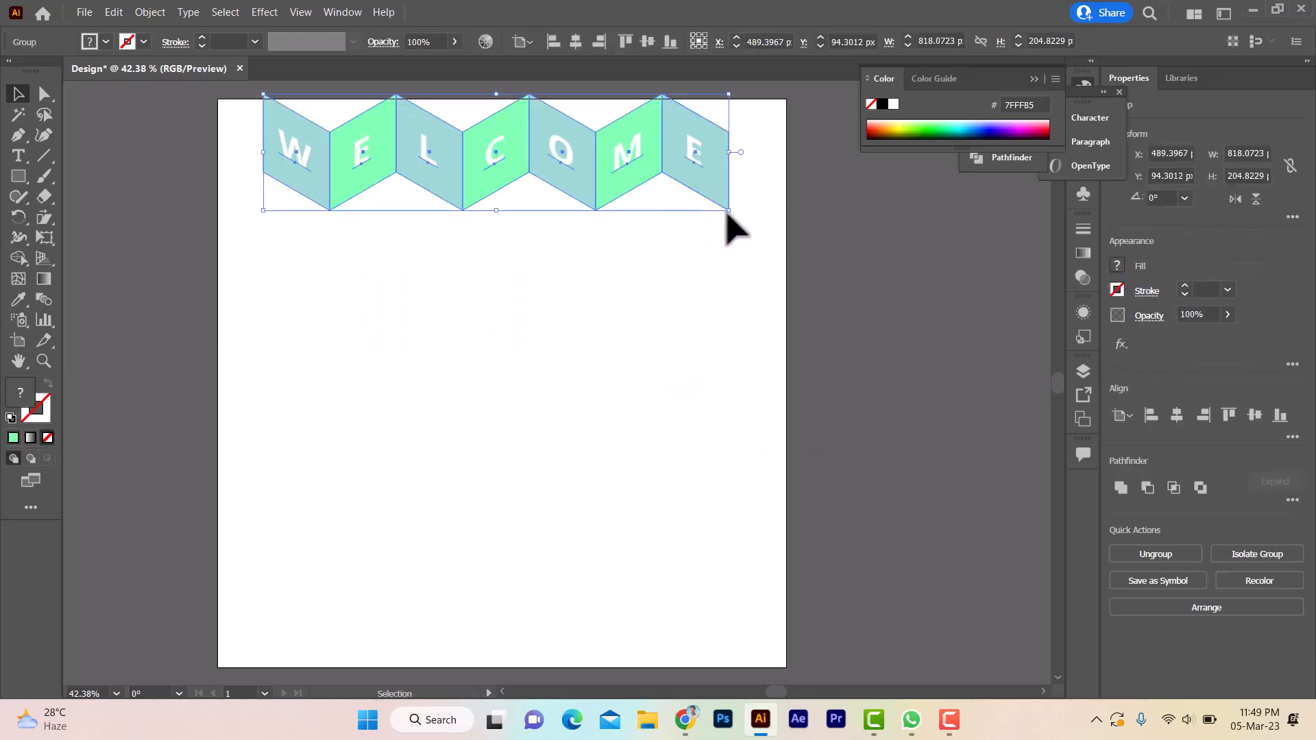
{"action": "left_click_drag", "start_coordinate": [728, 210], "coordinate": [622, 196]}
{"action": "scroll", "coordinate": [464, 254], "scroll_direction": "down", "scroll_amount": 2}
{"action": "left_click_drag", "start_coordinate": [527, 183], "coordinate": [543, 514]}
{"action": "scroll", "coordinate": [496, 362], "scroll_direction": "up", "scroll_amount": 2}
{"action": "left_click_drag", "start_coordinate": [537, 314], "coordinate": [578, 532]}
{"action": "scroll", "coordinate": [493, 496], "scroll_direction": "down", "scroll_amount": 1}
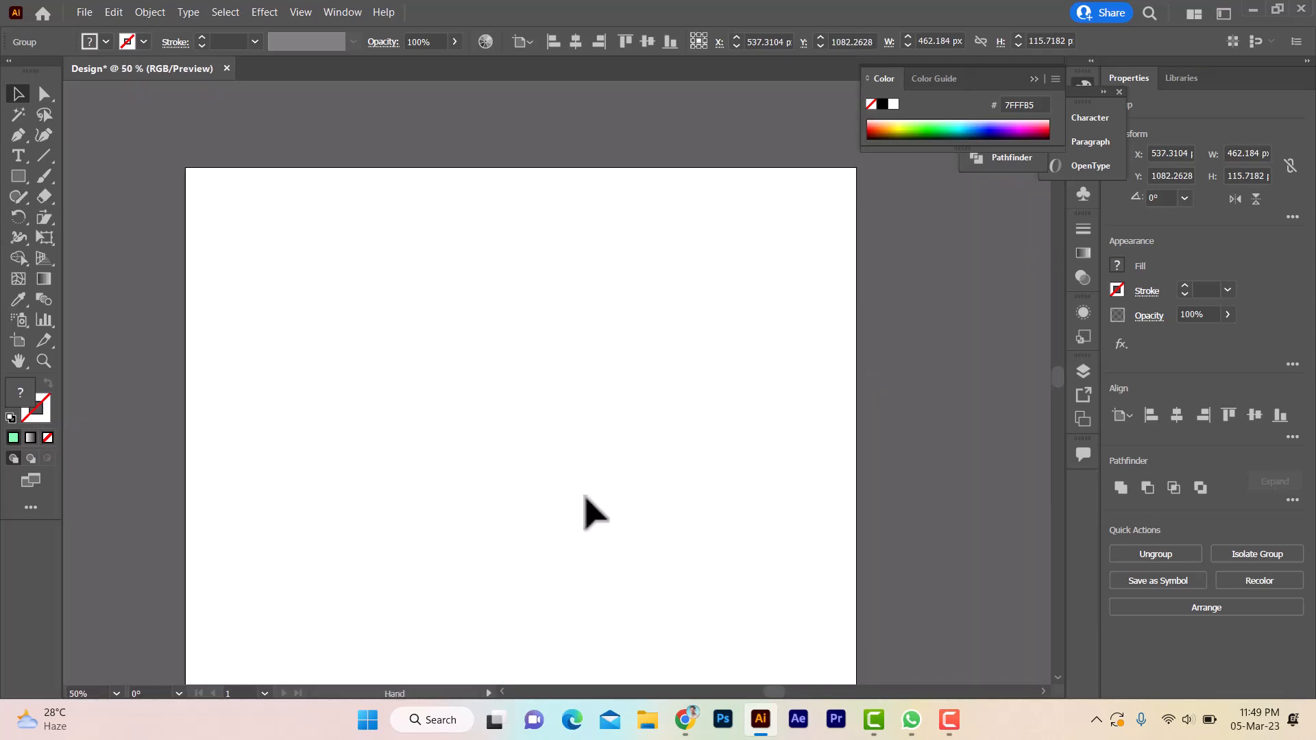
Draw a square of about 104 × 104 px in the upper part of the empty artboard and deselect it.
{"action": "left_click", "coordinate": [19, 174]}
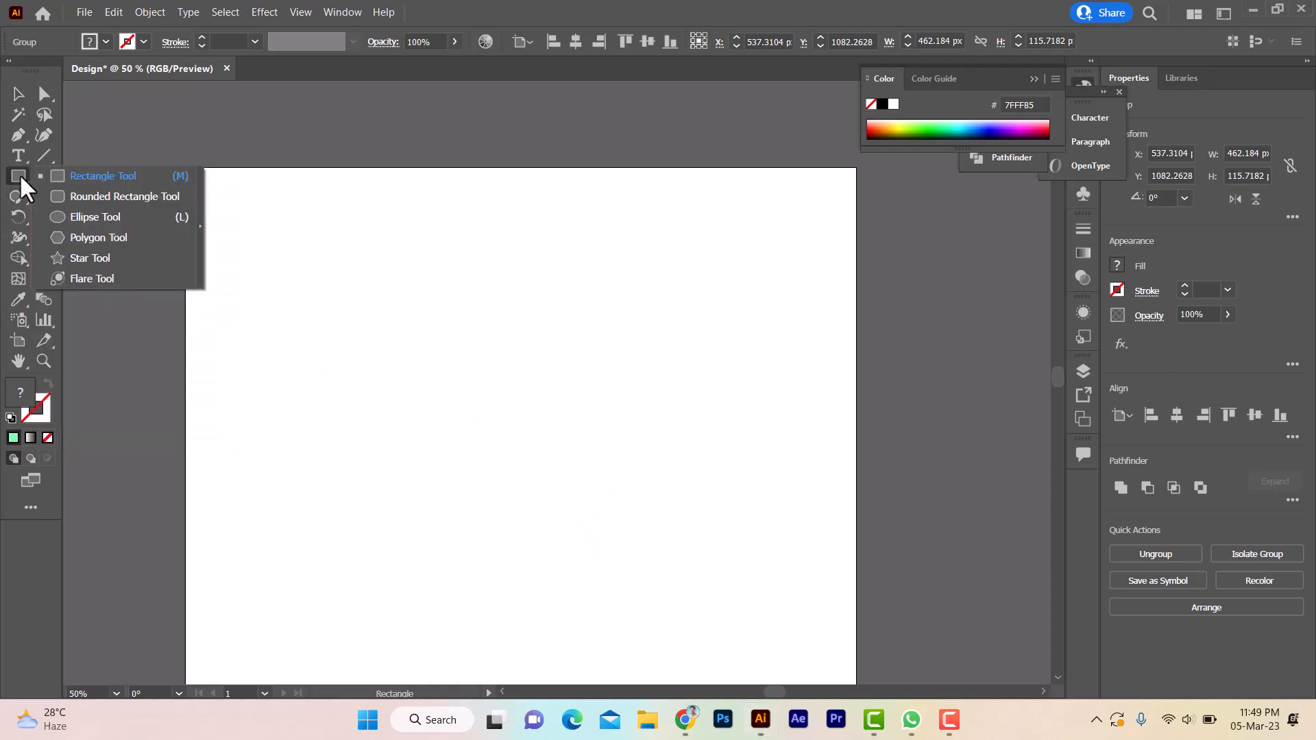
{"action": "left_click", "coordinate": [80, 177]}
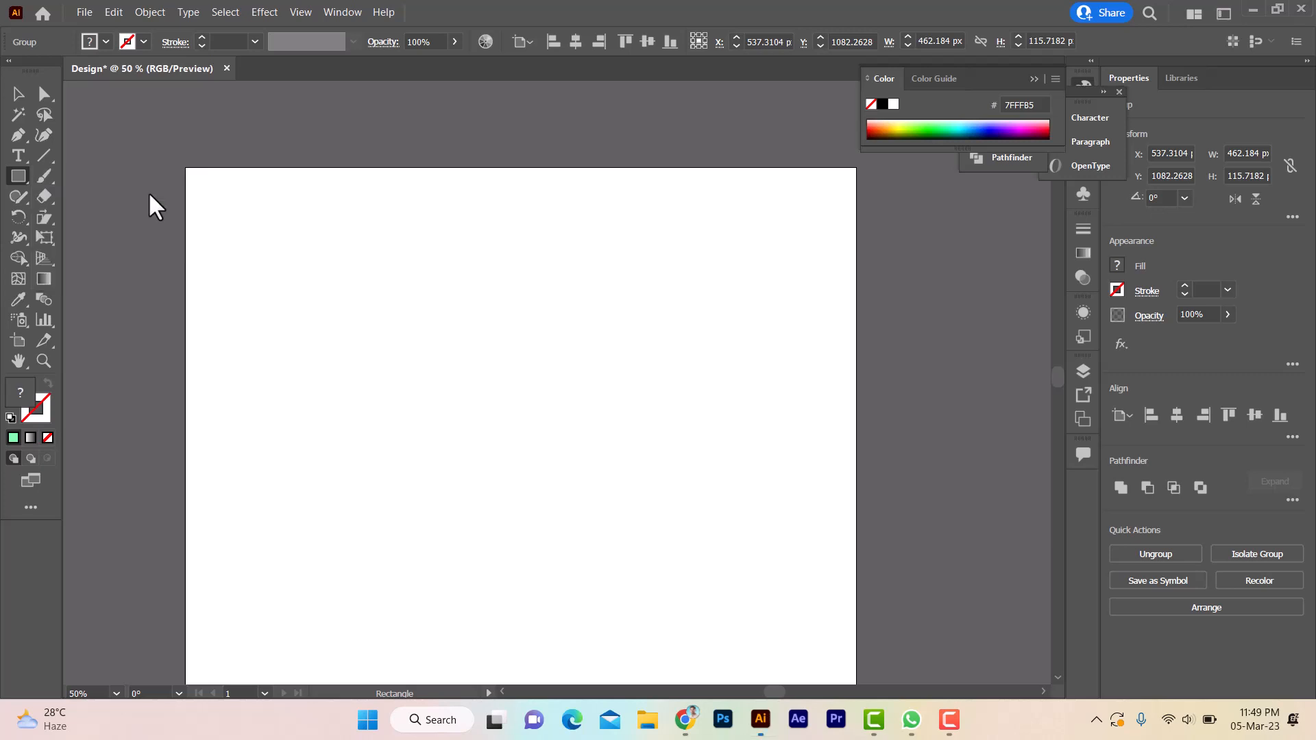
{"action": "mouse_move", "coordinate": [443, 331]}
{"action": "left_mouse_down"}
{"action": "mouse_move", "coordinate": [531, 479]}
{"action": "mouse_move", "coordinate": [437, 365]}
{"action": "left_mouse_up"}
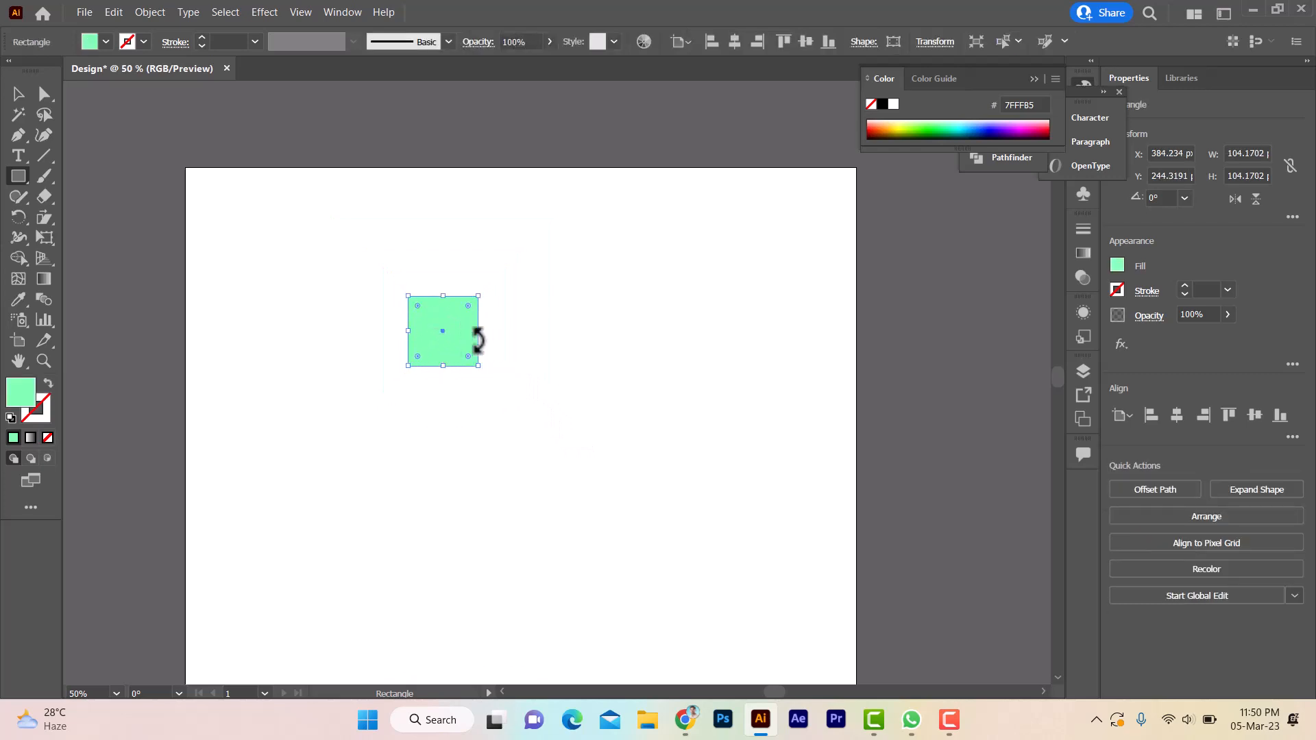
{"action": "left_click", "coordinate": [17, 94]}
{"action": "left_click", "coordinate": [491, 213]}
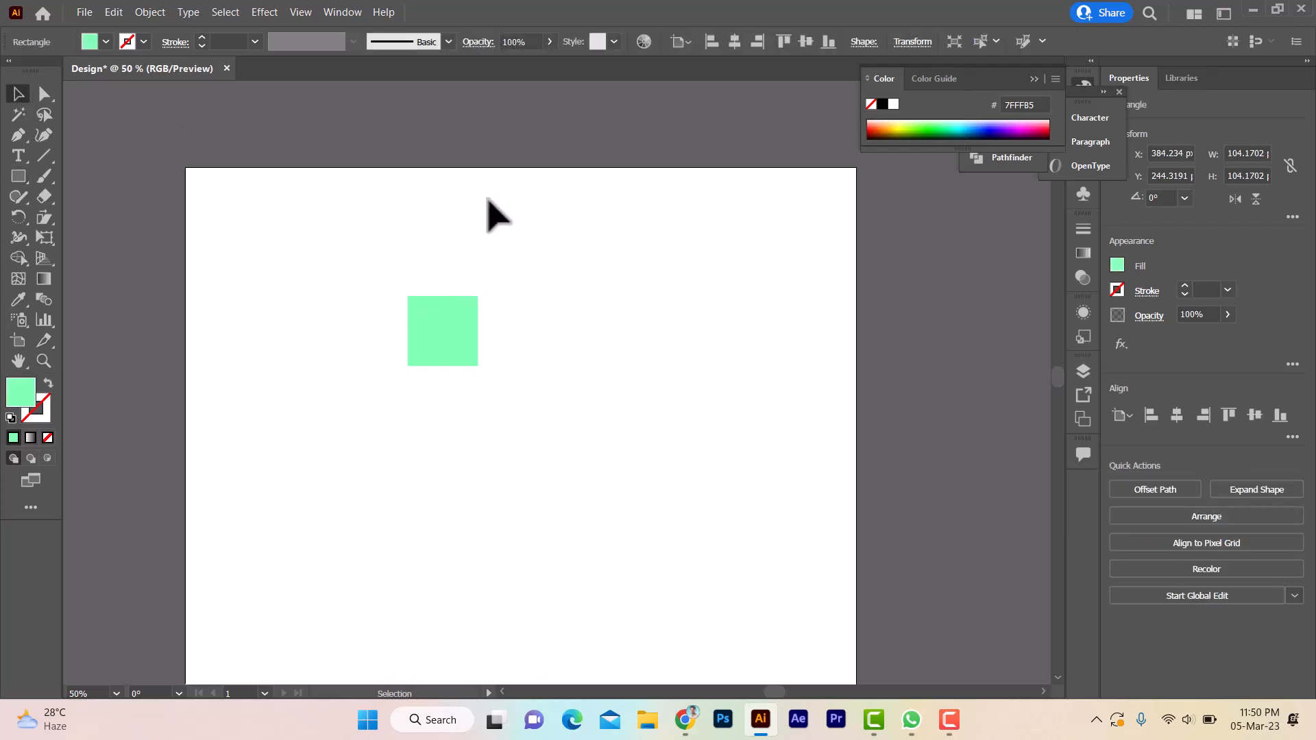
Move the square to about X 488, Y 412 px, fill it with pale yellow F7F5B0, and deselect it.
{"action": "left_click_drag", "start_coordinate": [466, 362], "coordinate": [536, 475]}
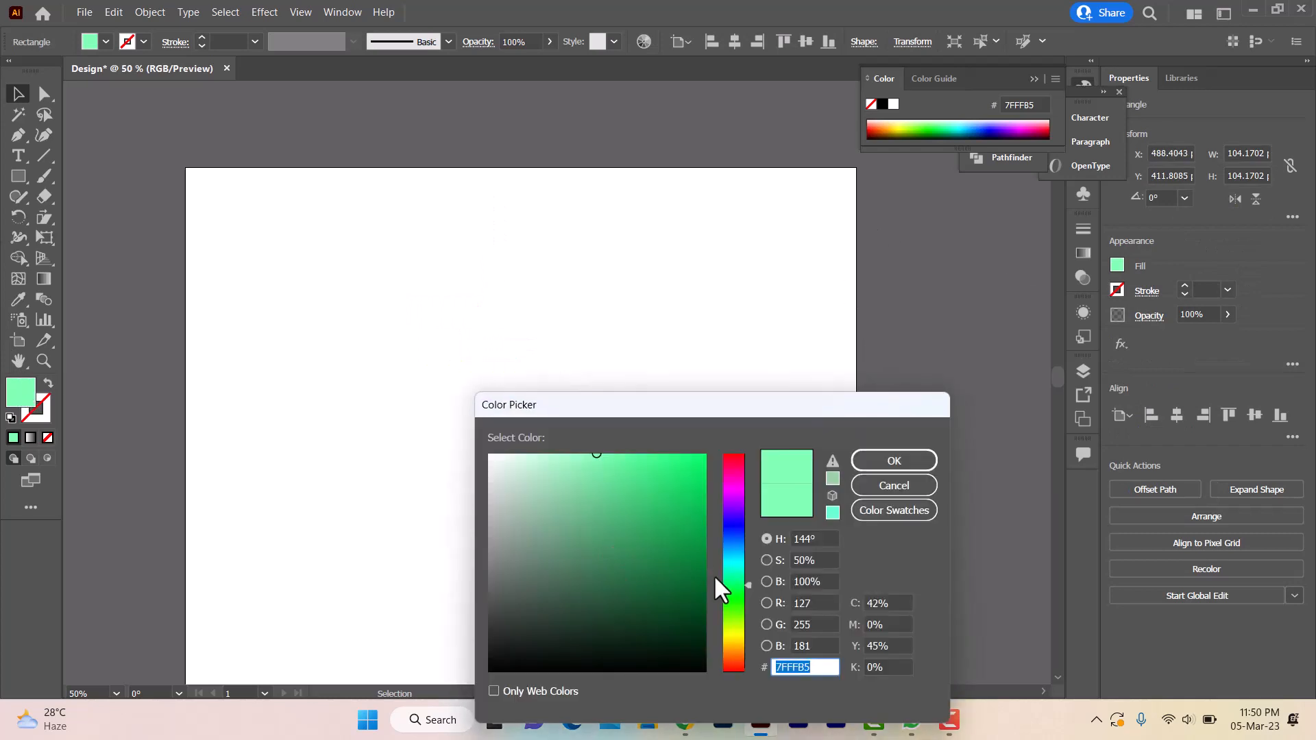
{"action": "left_click_drag", "start_coordinate": [738, 623], "coordinate": [742, 634]}
{"action": "left_click", "coordinate": [557, 460]}
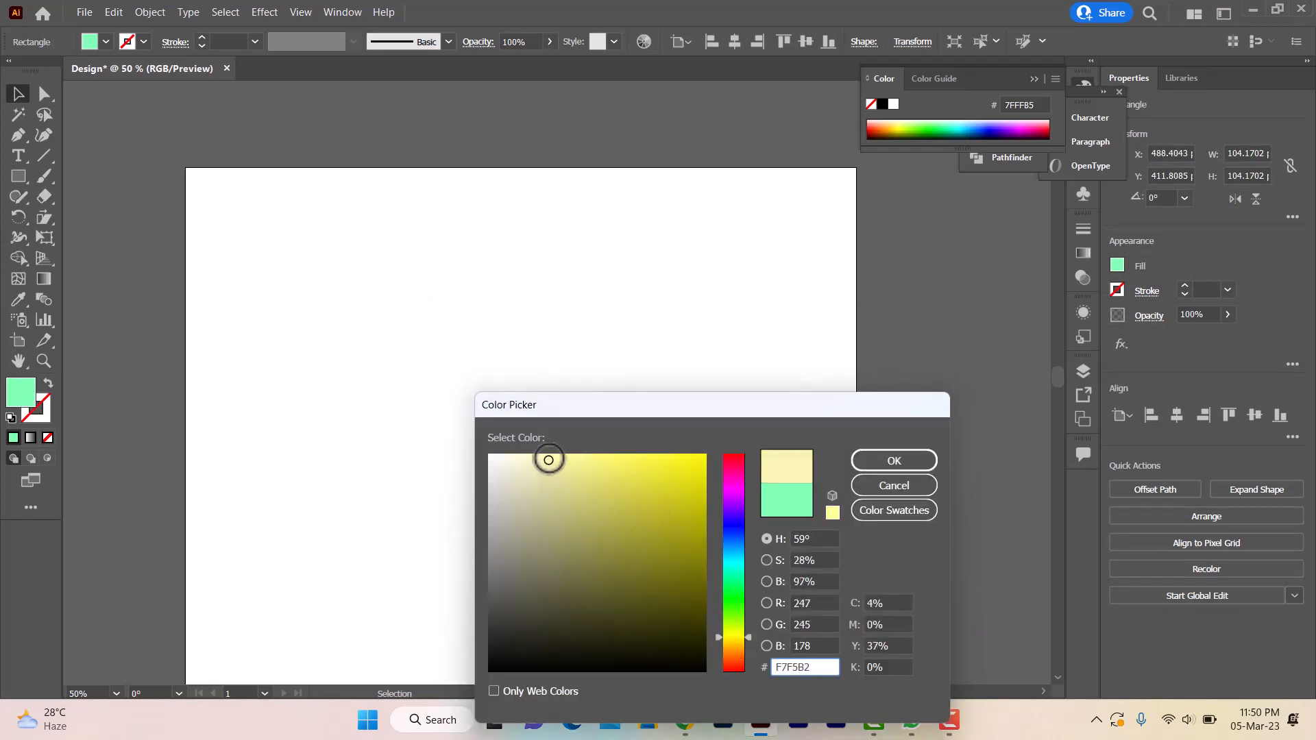
{"action": "left_click", "coordinate": [550, 460]}
{"action": "left_click", "coordinate": [876, 460]}
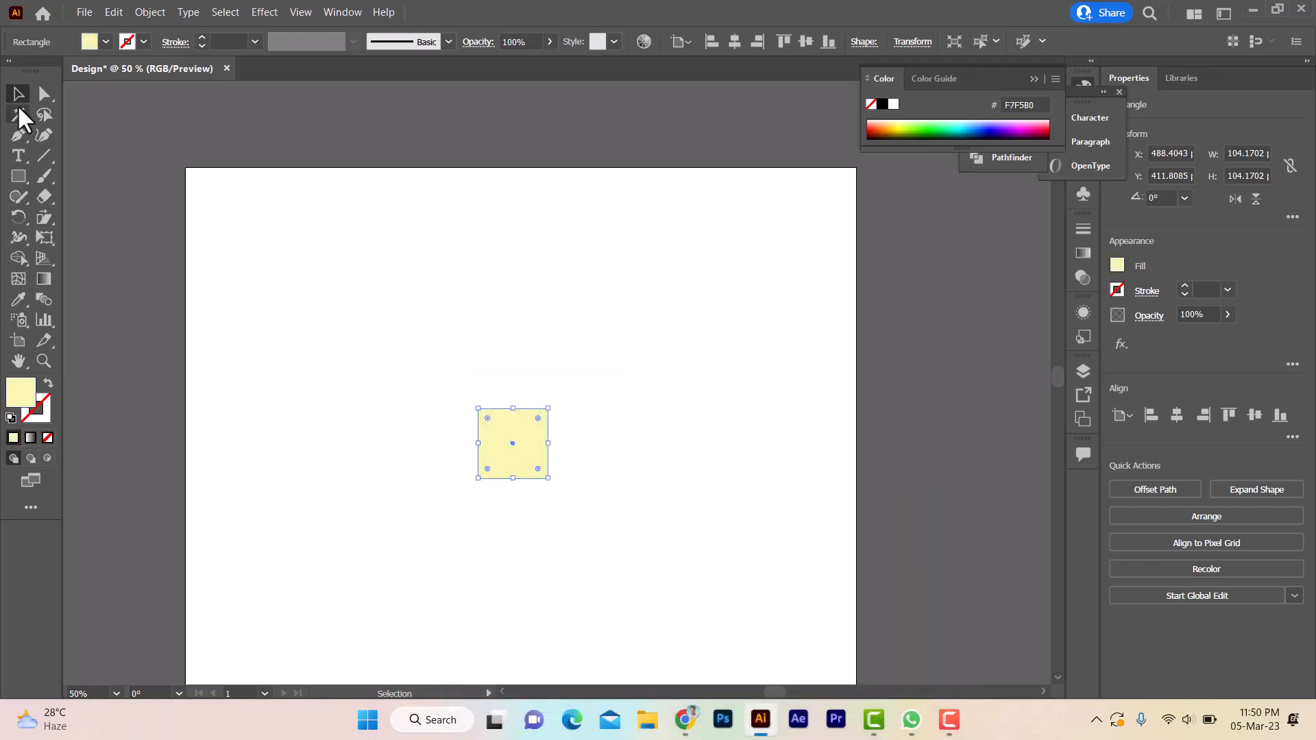
{"action": "left_click", "coordinate": [826, 271]}
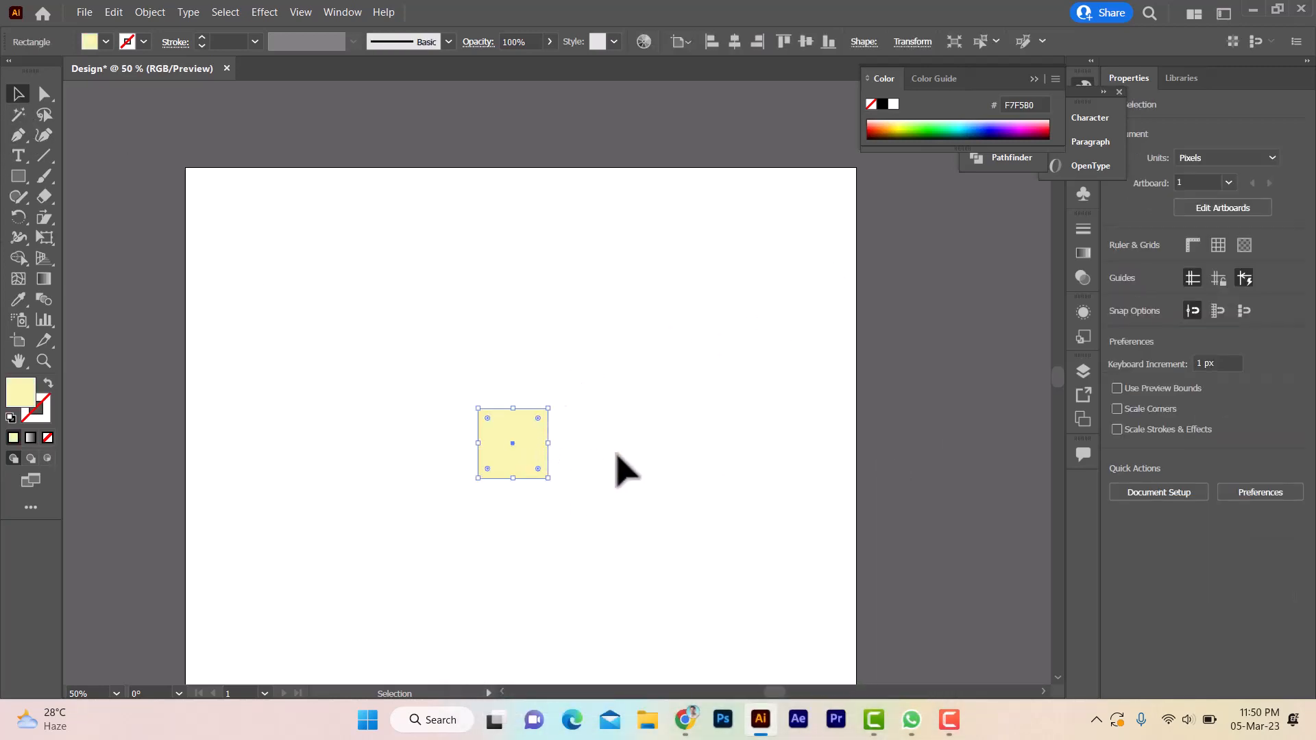
Duplicate the pale yellow square flush against its right side and fill the copy with darker yellow E0DC94.
{"action": "left_click_drag", "start_coordinate": [516, 456], "coordinate": [588, 457]}
{"action": "key", "text": "ctrl+shift+a"}
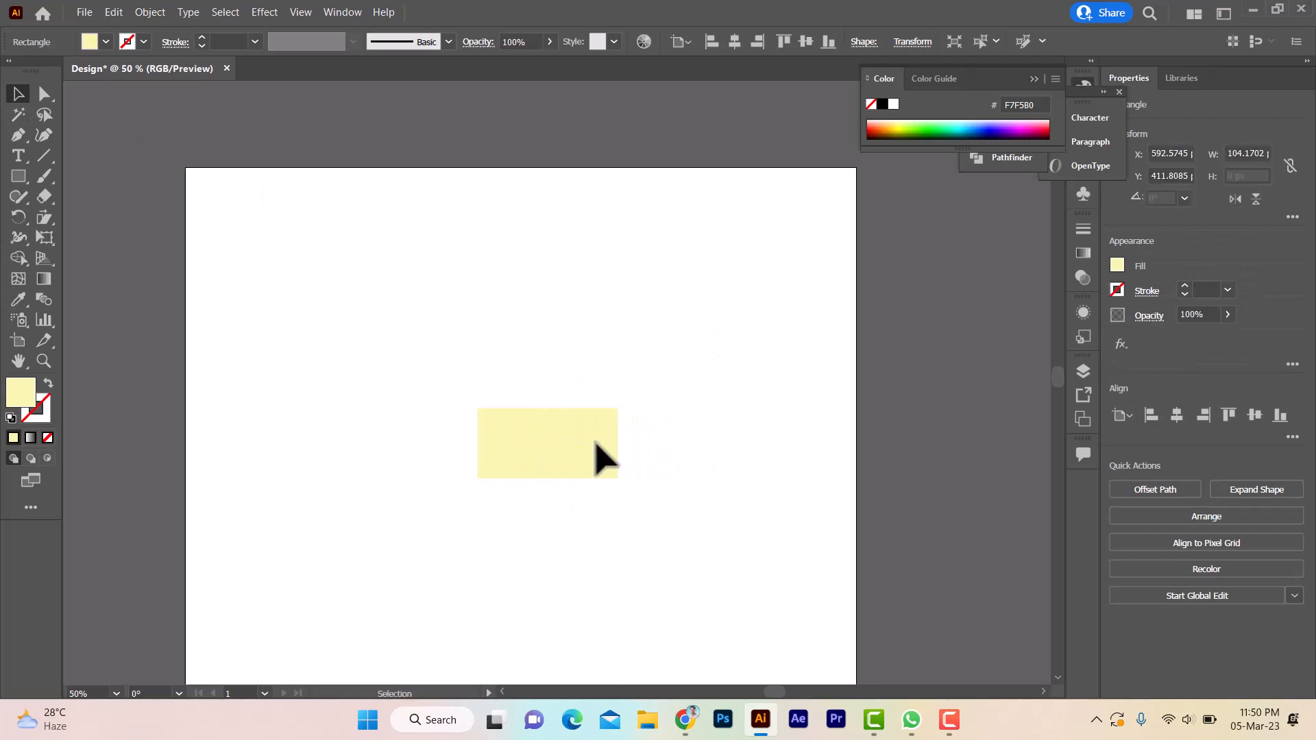
{"action": "left_click", "coordinate": [589, 437]}
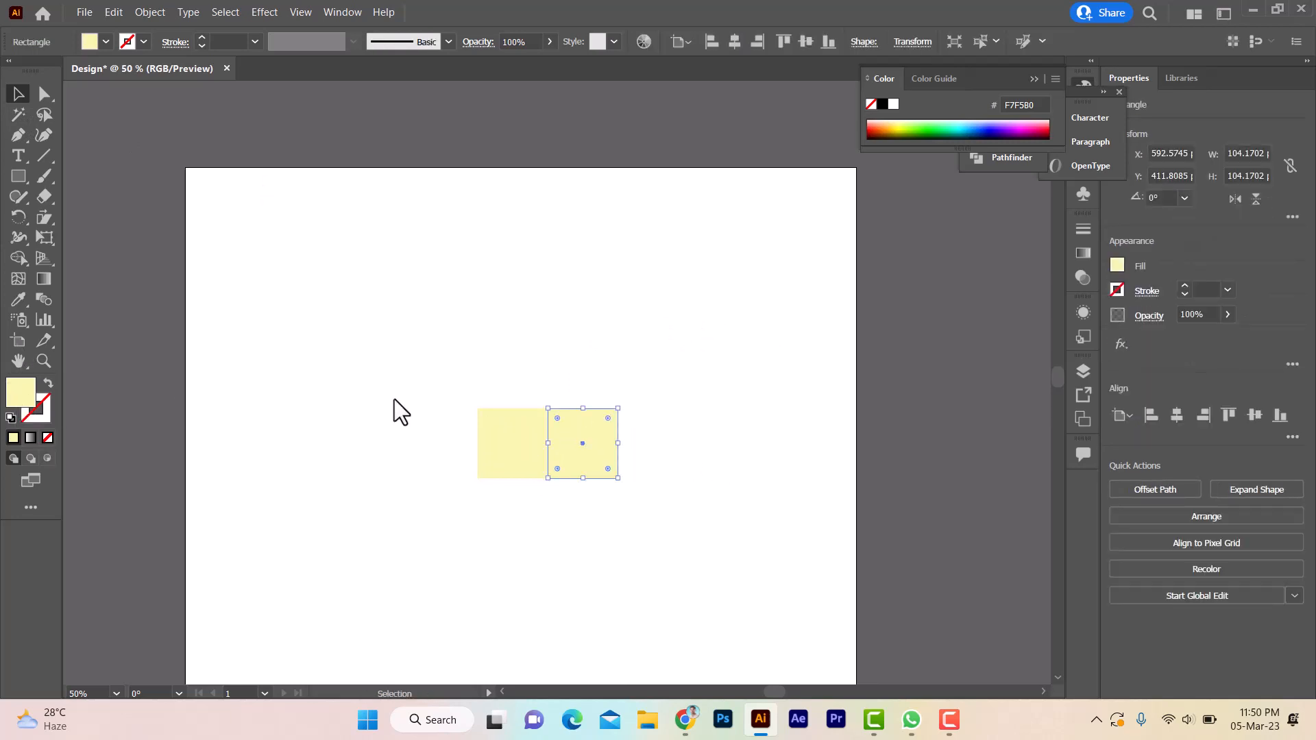
{"action": "double_click", "coordinate": [21, 392]}
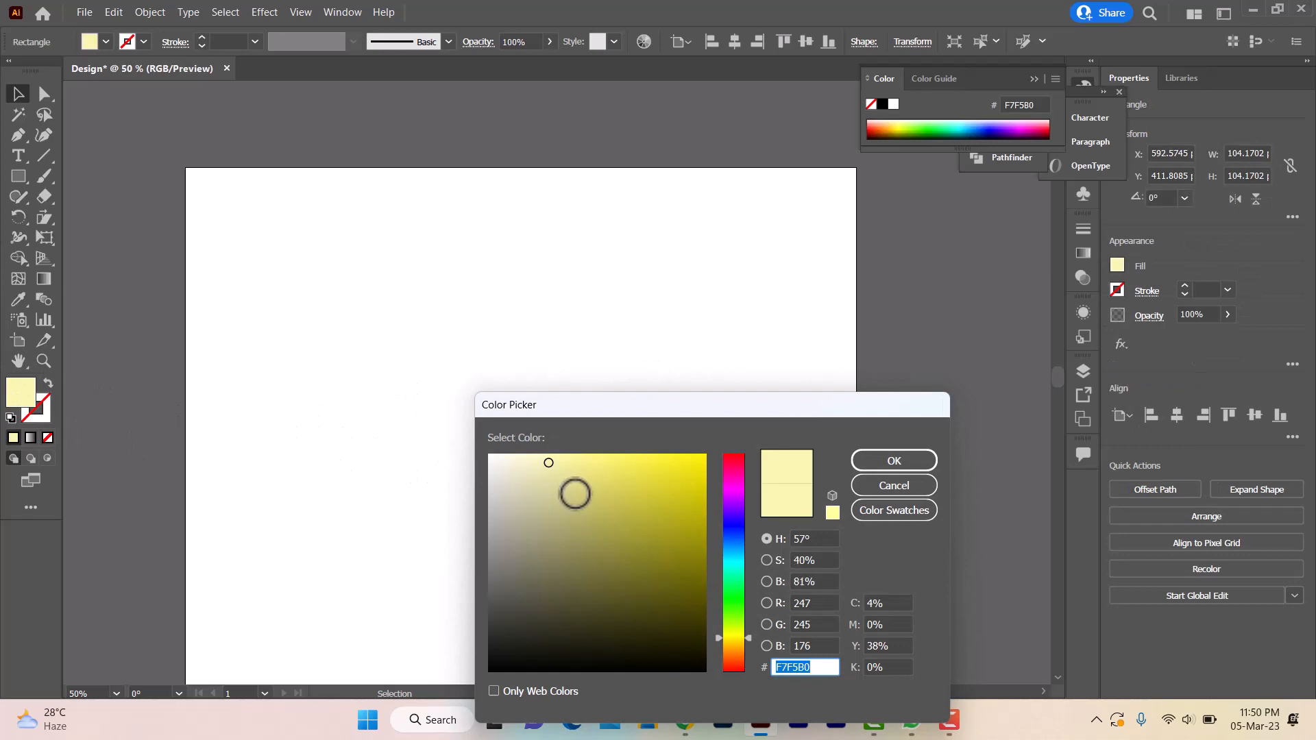
{"action": "left_click", "coordinate": [562, 479]}
{"action": "left_click", "coordinate": [884, 469]}
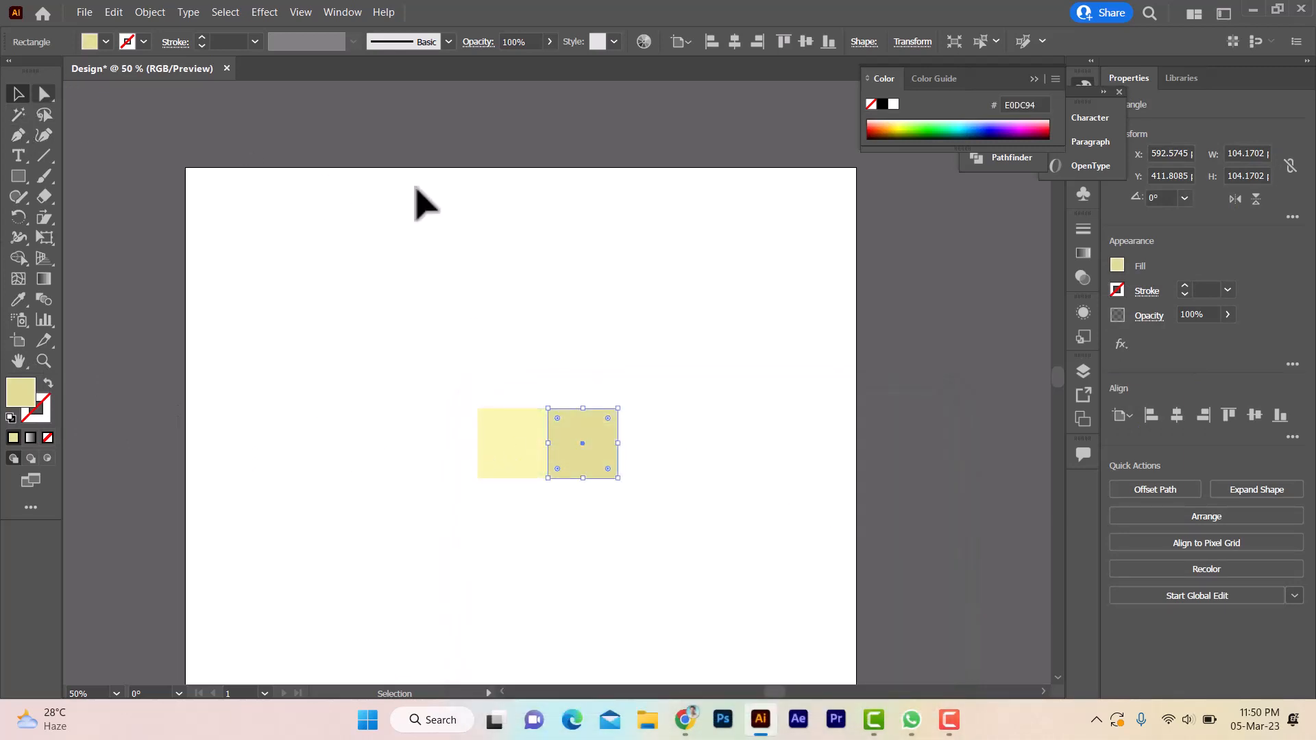
Copy the darker square directly above itself and rotate the copy 45° about its lower-left corner.
{"action": "left_click_drag", "start_coordinate": [582, 442], "coordinate": [593, 379]}
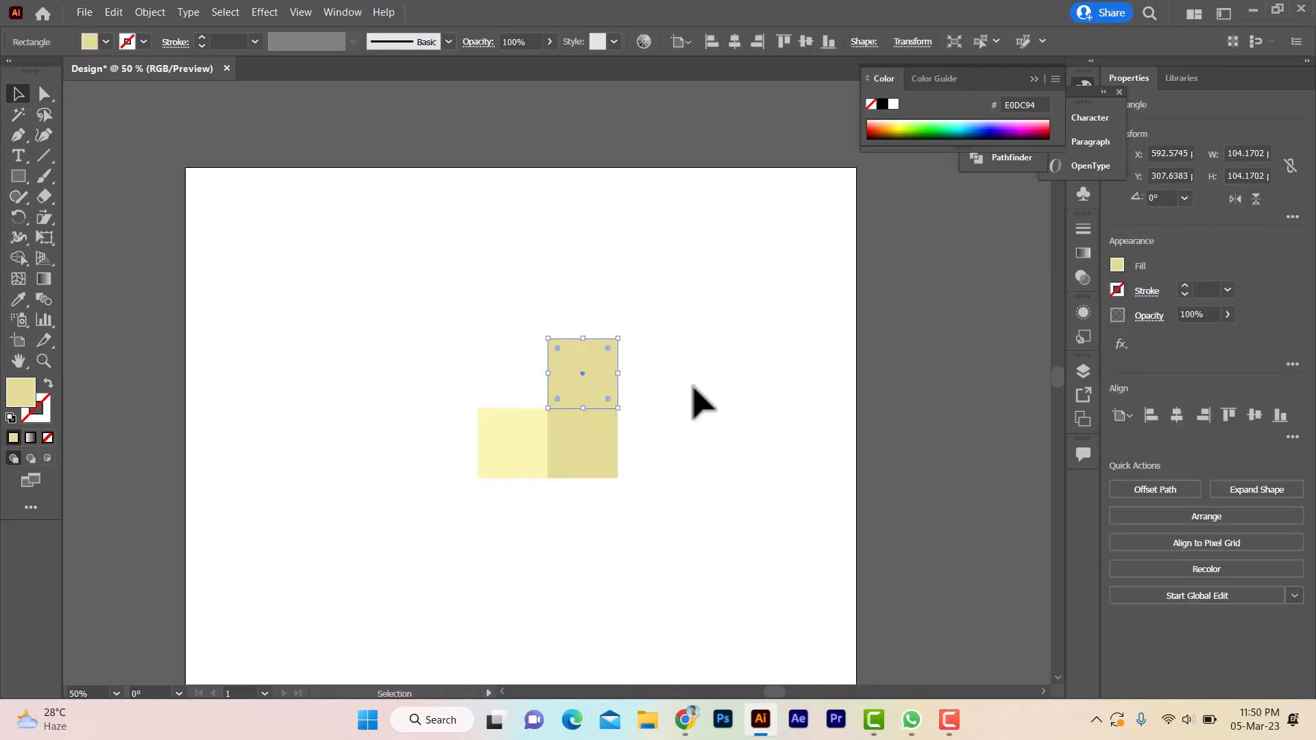
{"action": "left_click", "coordinate": [23, 217]}
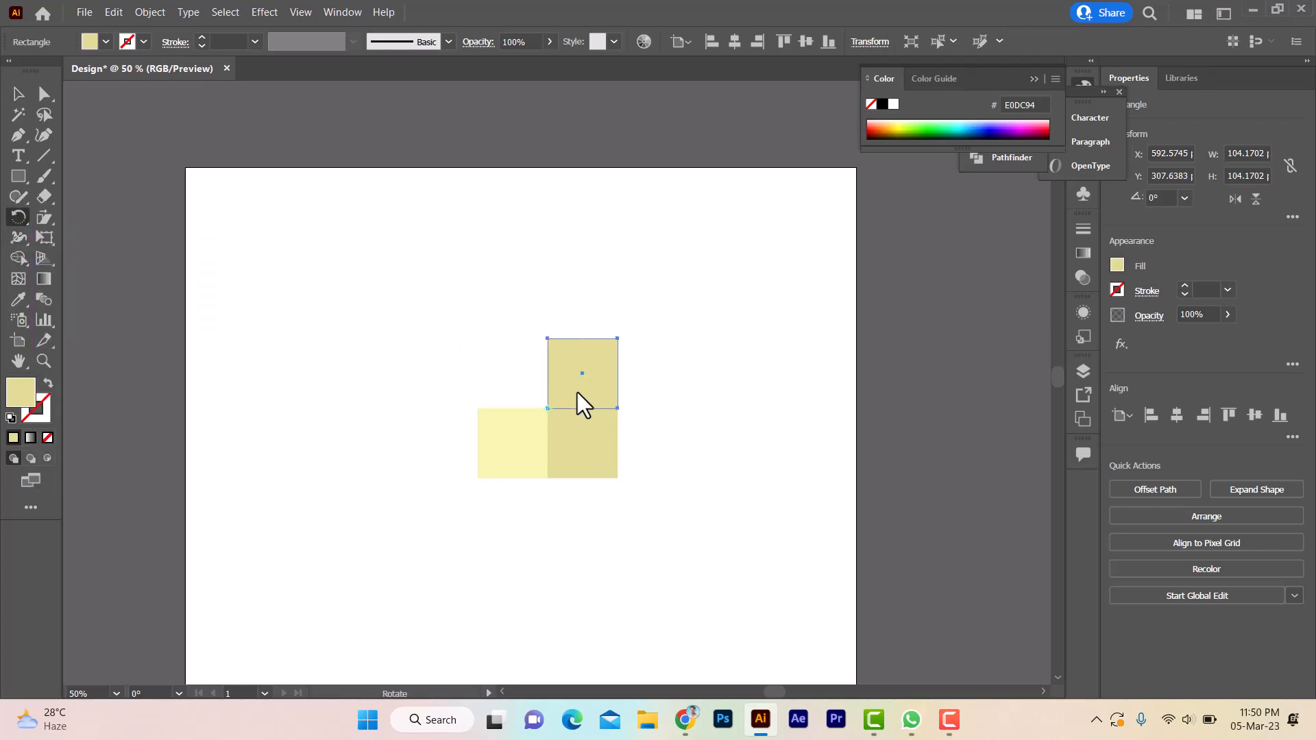
{"action": "left_click_drag", "start_coordinate": [603, 364], "coordinate": [555, 344]}
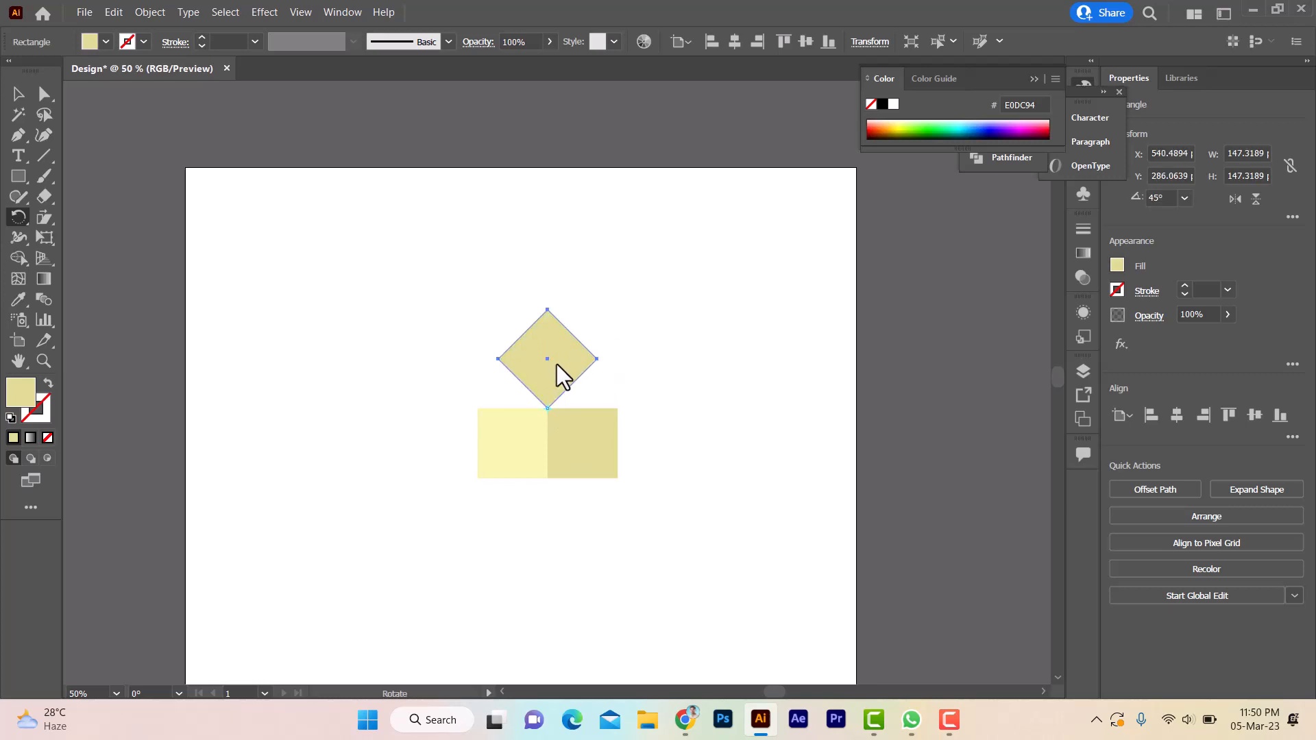
Shear both lower squares upward by moving their outer edges so the upper outer corners meet the diamond's side corners.
{"action": "scroll", "coordinate": [555, 360], "scroll_direction": "up", "scroll_amount": 10}
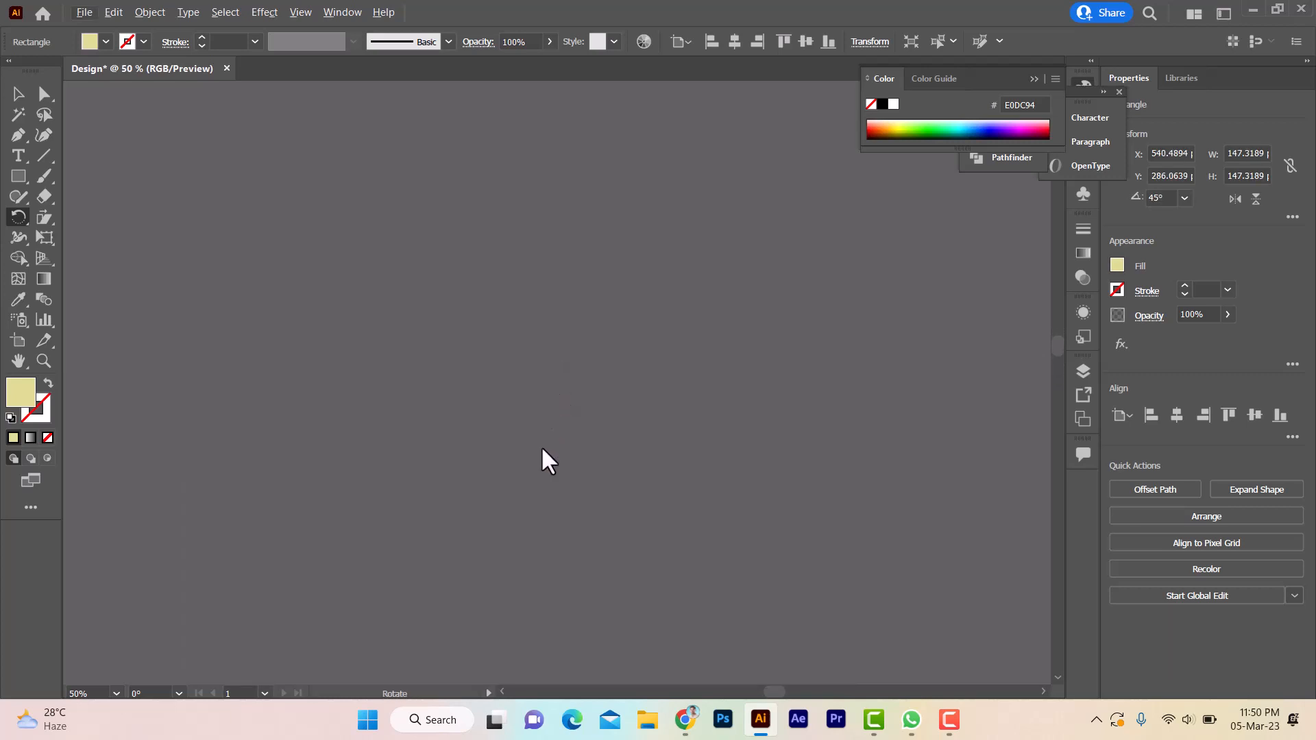
{"action": "scroll", "coordinate": [540, 465], "scroll_direction": "down", "scroll_amount": 4}
{"action": "scroll", "coordinate": [538, 466], "scroll_direction": "up", "scroll_amount": 3}
{"action": "left_click_drag", "start_coordinate": [559, 466], "coordinate": [550, 226]}
{"action": "scroll", "coordinate": [538, 410], "scroll_direction": "up", "scroll_amount": 3}
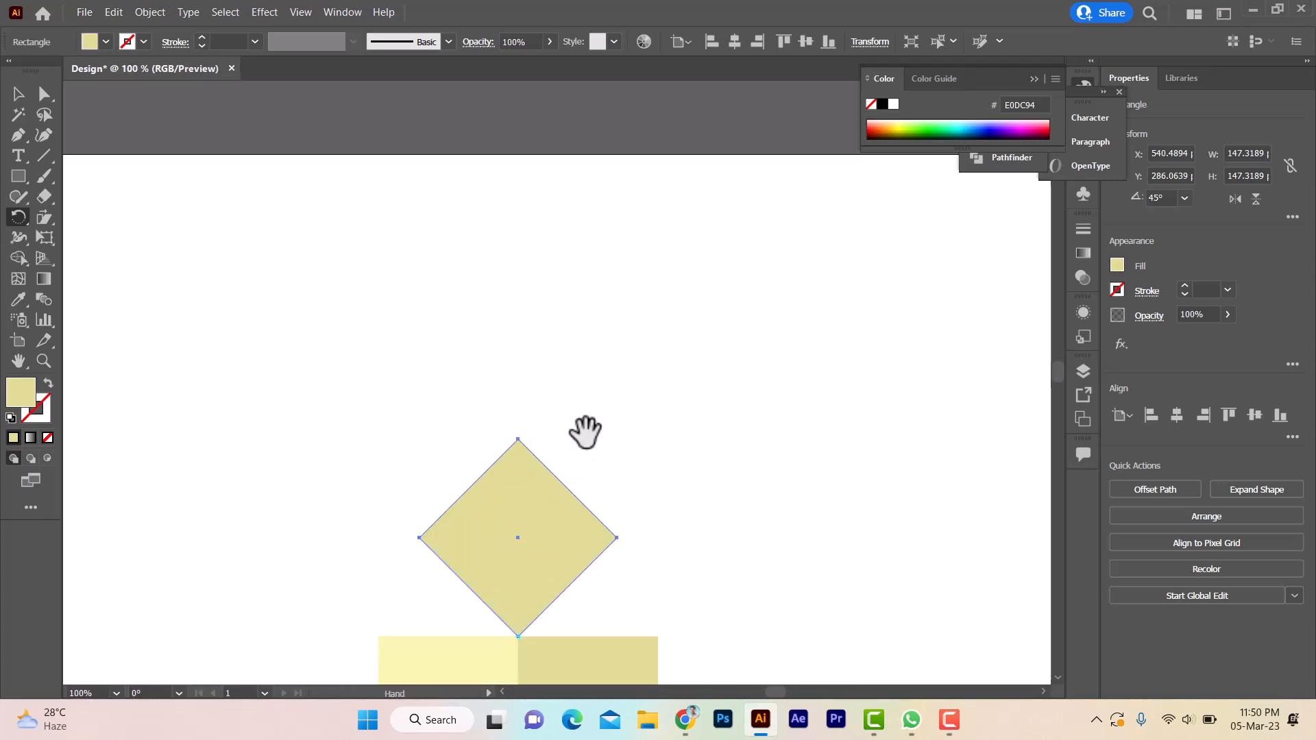
{"action": "left_click_drag", "start_coordinate": [584, 432], "coordinate": [576, 270]}
{"action": "left_click", "coordinate": [18, 93]}
{"action": "left_click", "coordinate": [294, 147]}
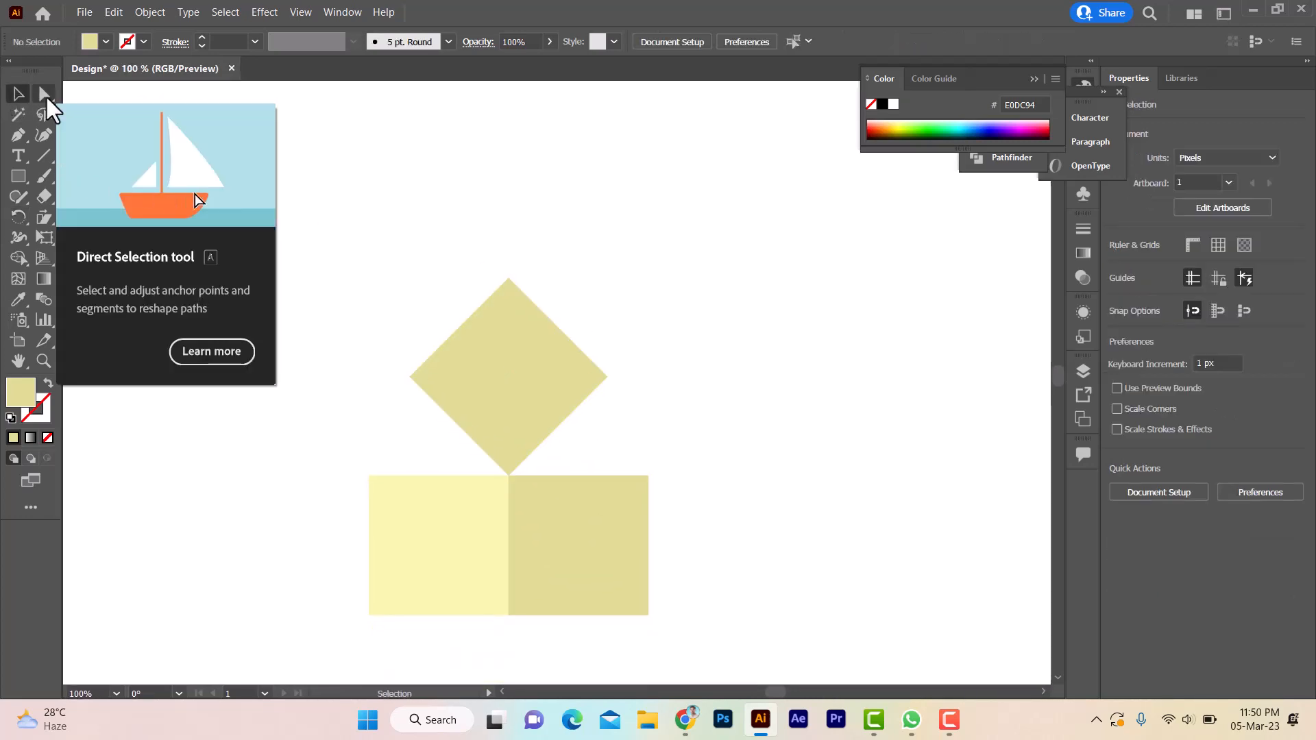
{"action": "left_click", "coordinate": [45, 94]}
{"action": "left_click_drag", "start_coordinate": [346, 455], "coordinate": [394, 647]}
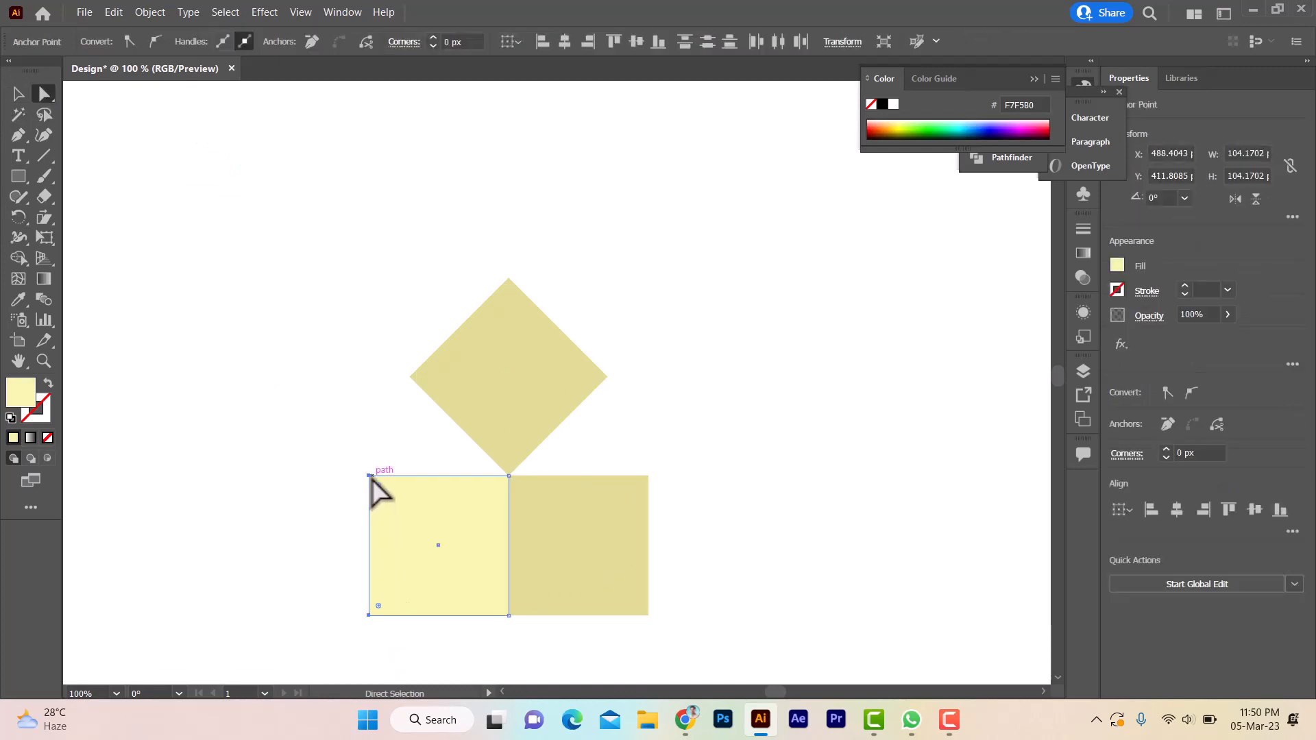
{"action": "left_click_drag", "start_coordinate": [371, 476], "coordinate": [409, 375]}
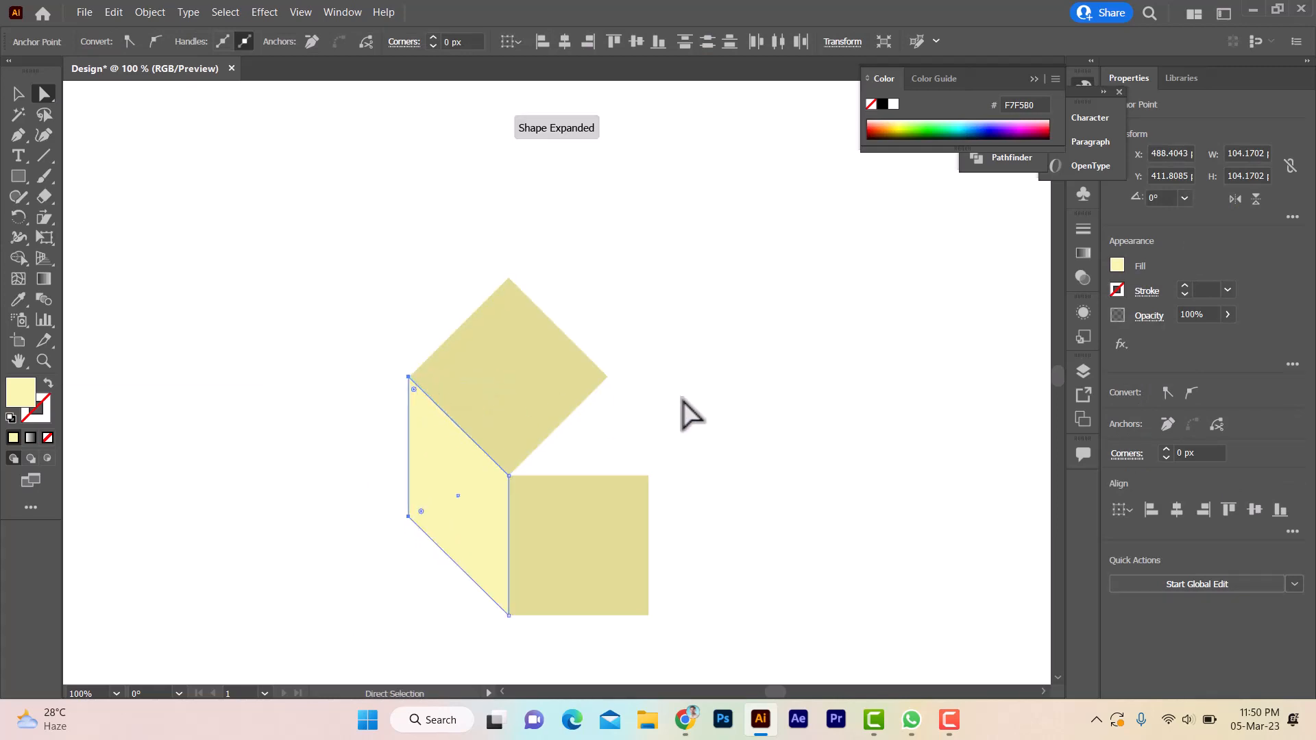
{"action": "left_click_drag", "start_coordinate": [640, 420], "coordinate": [607, 311]}
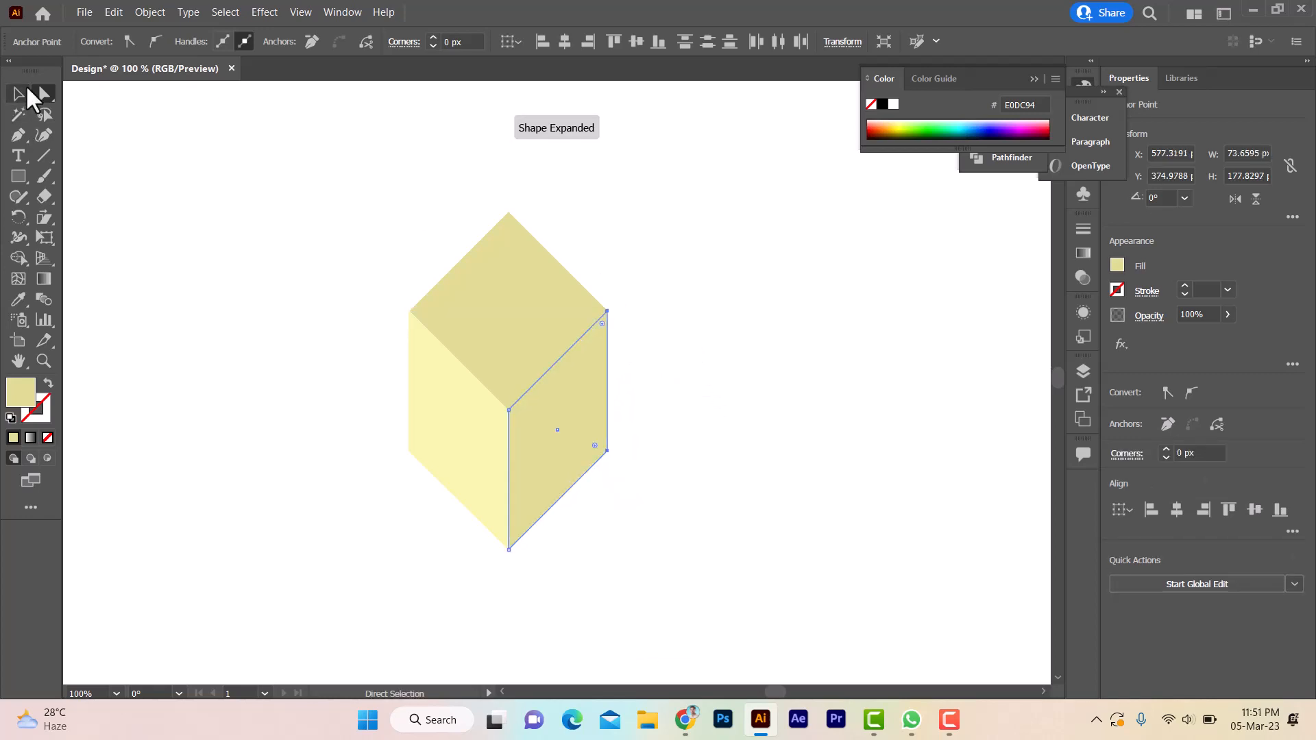
Fill the diamond-shaped top face with deeper yellow D3CA5E and deselect it.
{"action": "left_click", "coordinate": [18, 94]}
{"action": "left_click", "coordinate": [554, 284]}
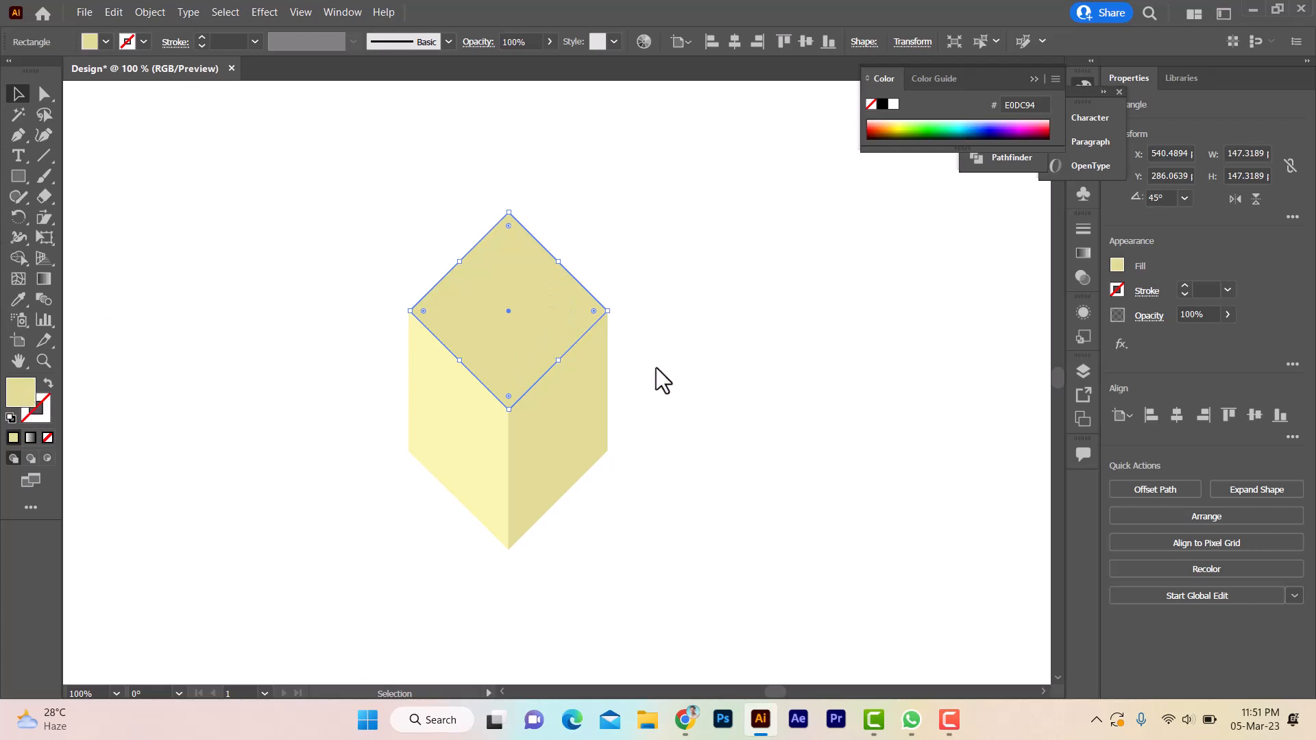
{"action": "left_click_drag", "start_coordinate": [598, 505], "coordinate": [610, 489]}
{"action": "left_click", "coordinate": [888, 463]}
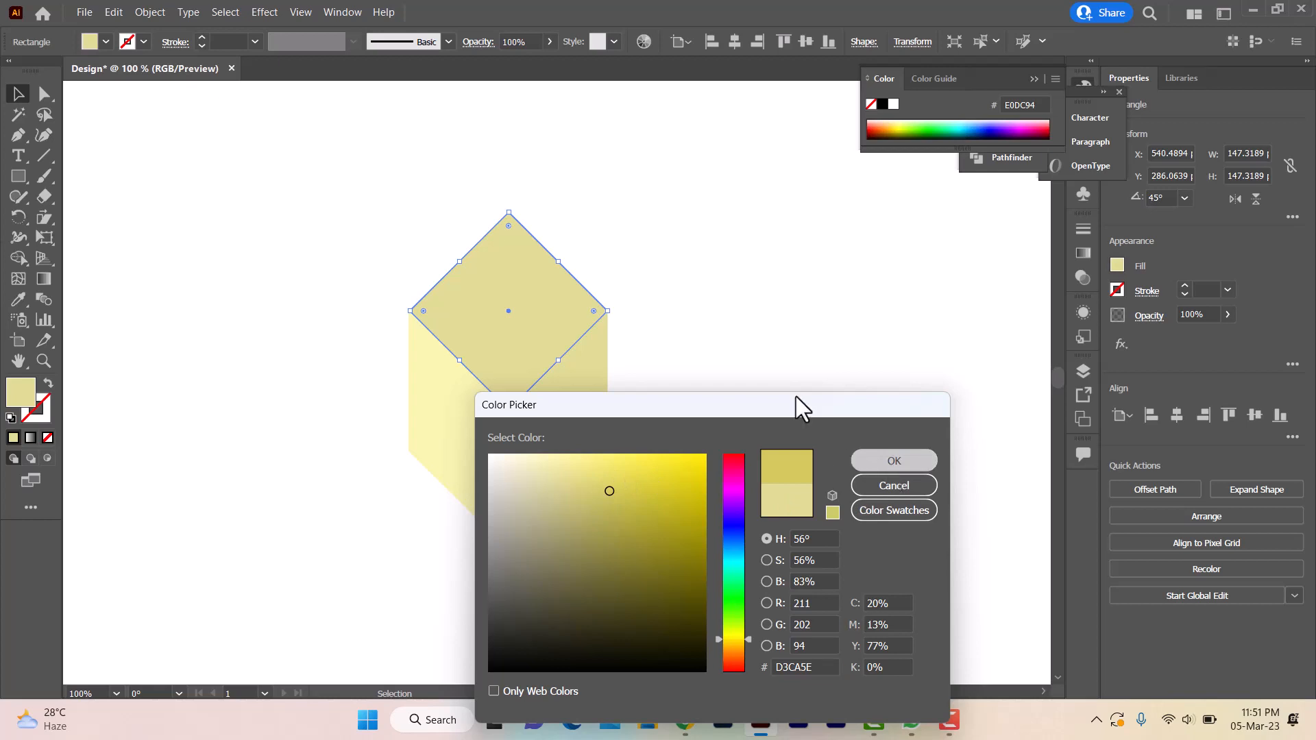
{"action": "left_click", "coordinate": [796, 396]}
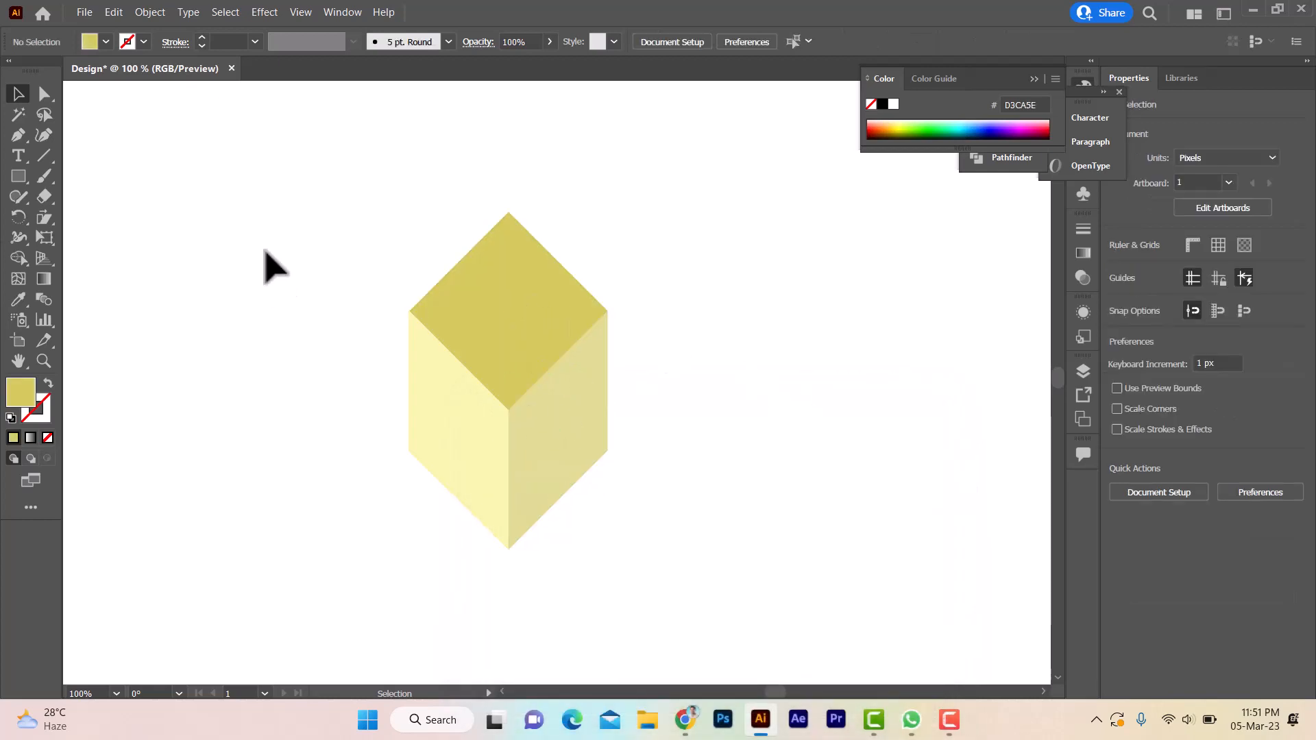
Stretch all three faces together horizontally to about 206 px wide, forming an isometric cube, and deselect them.
{"action": "left_click_drag", "start_coordinate": [264, 248], "coordinate": [699, 607]}
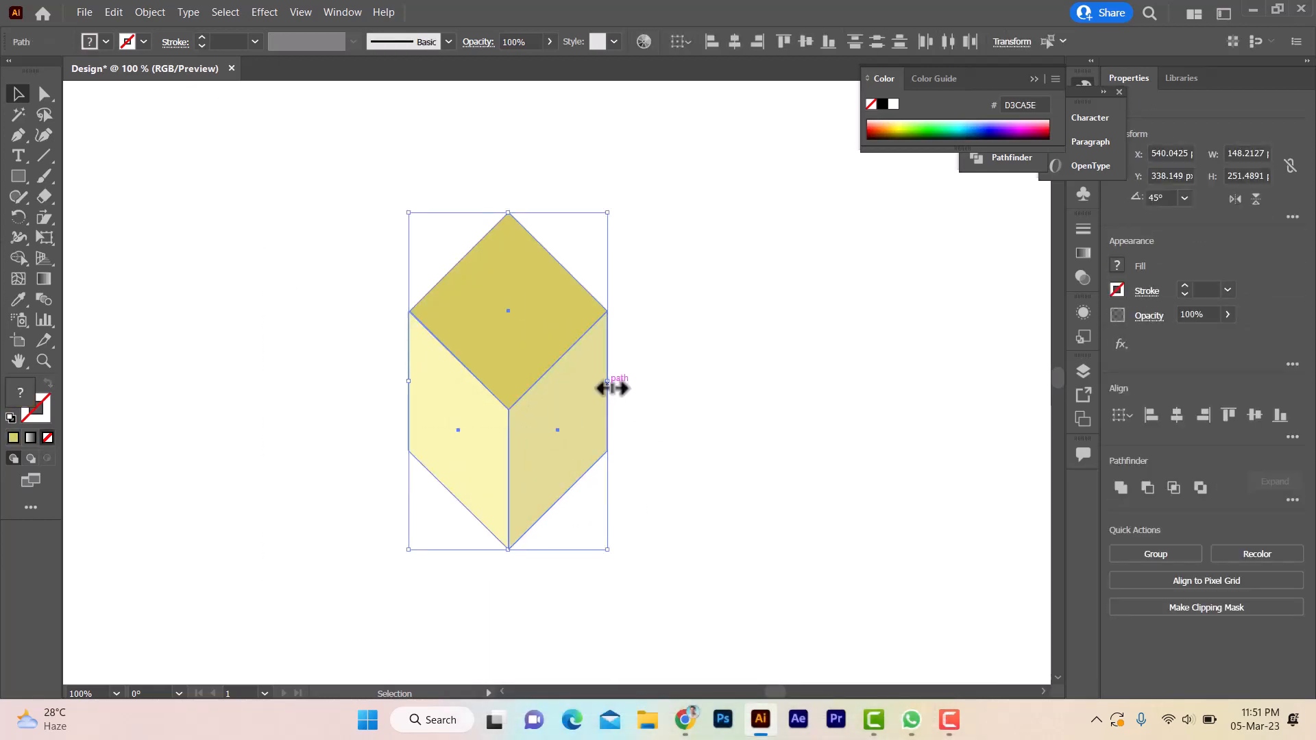
{"action": "left_click_drag", "start_coordinate": [607, 381], "coordinate": [689, 387]}
{"action": "left_click", "coordinate": [762, 382]}
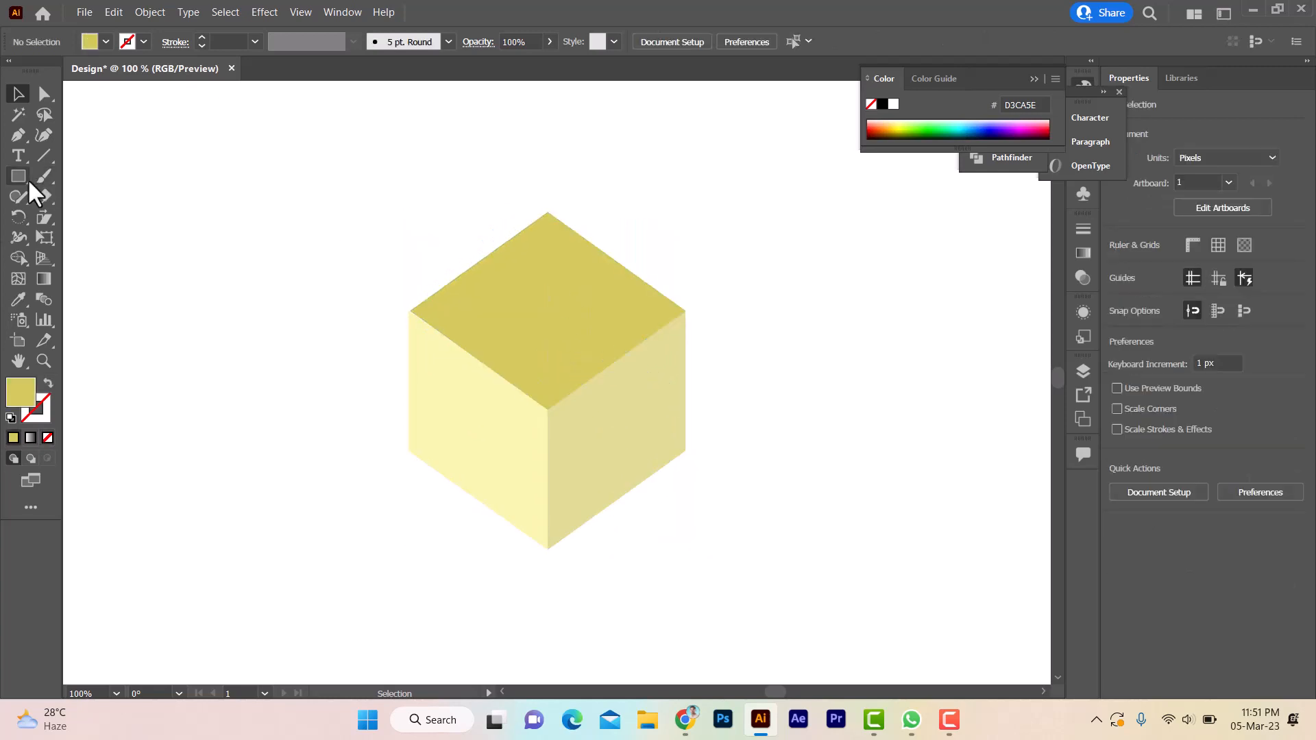
Draw a rounded rectangle about 57 × 15 px in the middle of the cube's top face and fill it with red F93030.
{"action": "left_click_drag", "start_coordinate": [26, 178], "coordinate": [68, 200]}
{"action": "left_click_drag", "start_coordinate": [511, 306], "coordinate": [586, 325]}
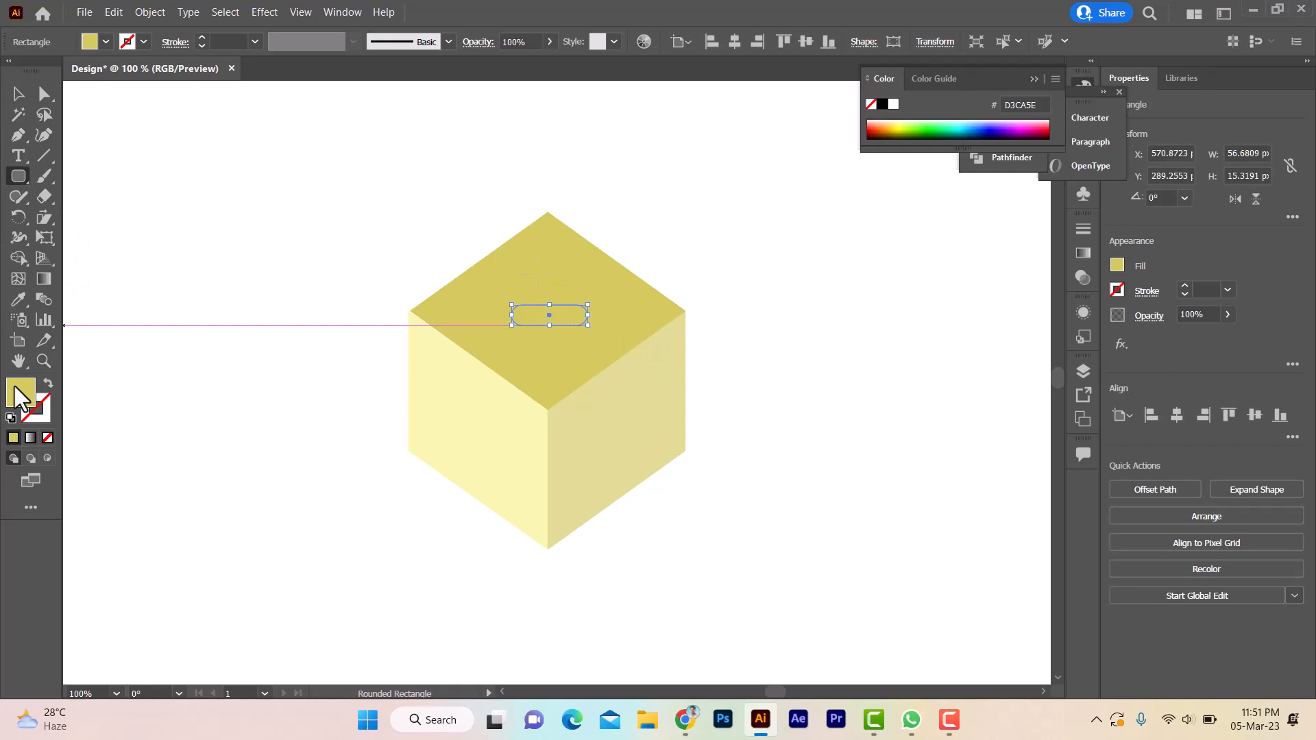
{"action": "left_click", "coordinate": [675, 486]}
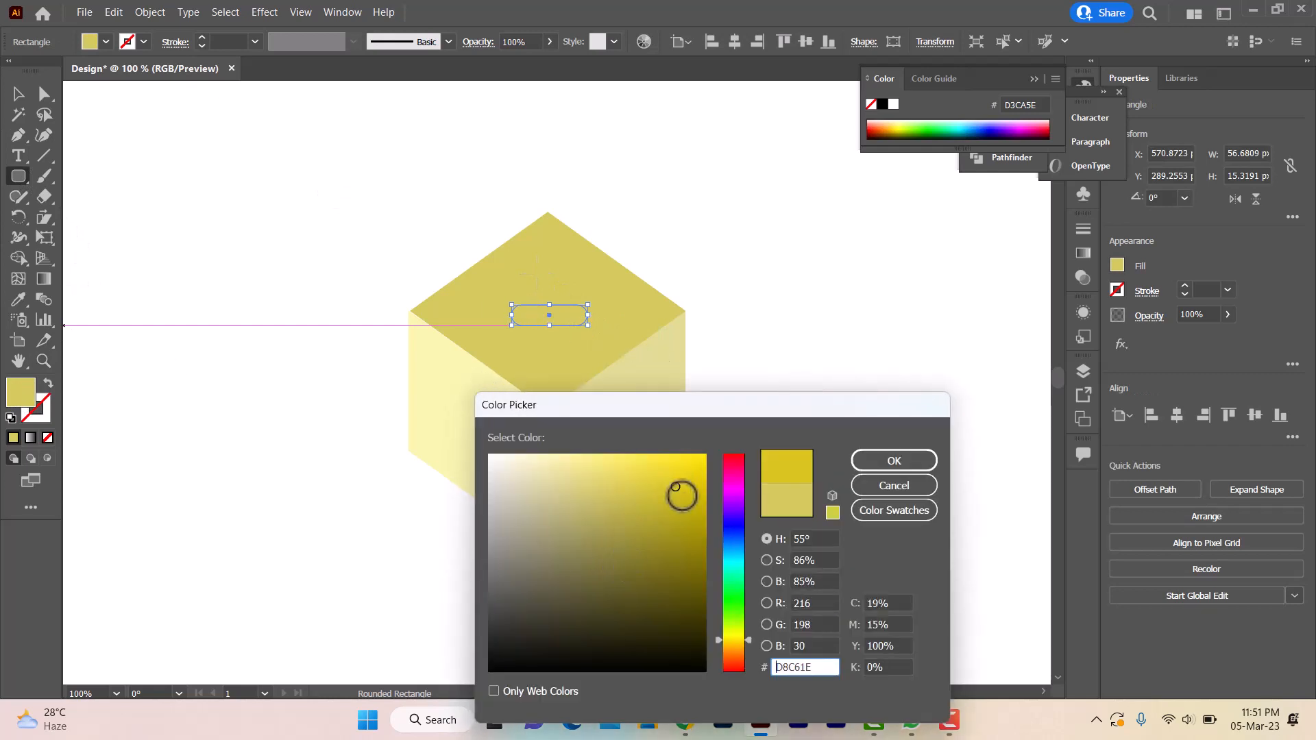
{"action": "left_click_drag", "start_coordinate": [728, 502], "coordinate": [732, 454]}
{"action": "left_click", "coordinate": [664, 458]}
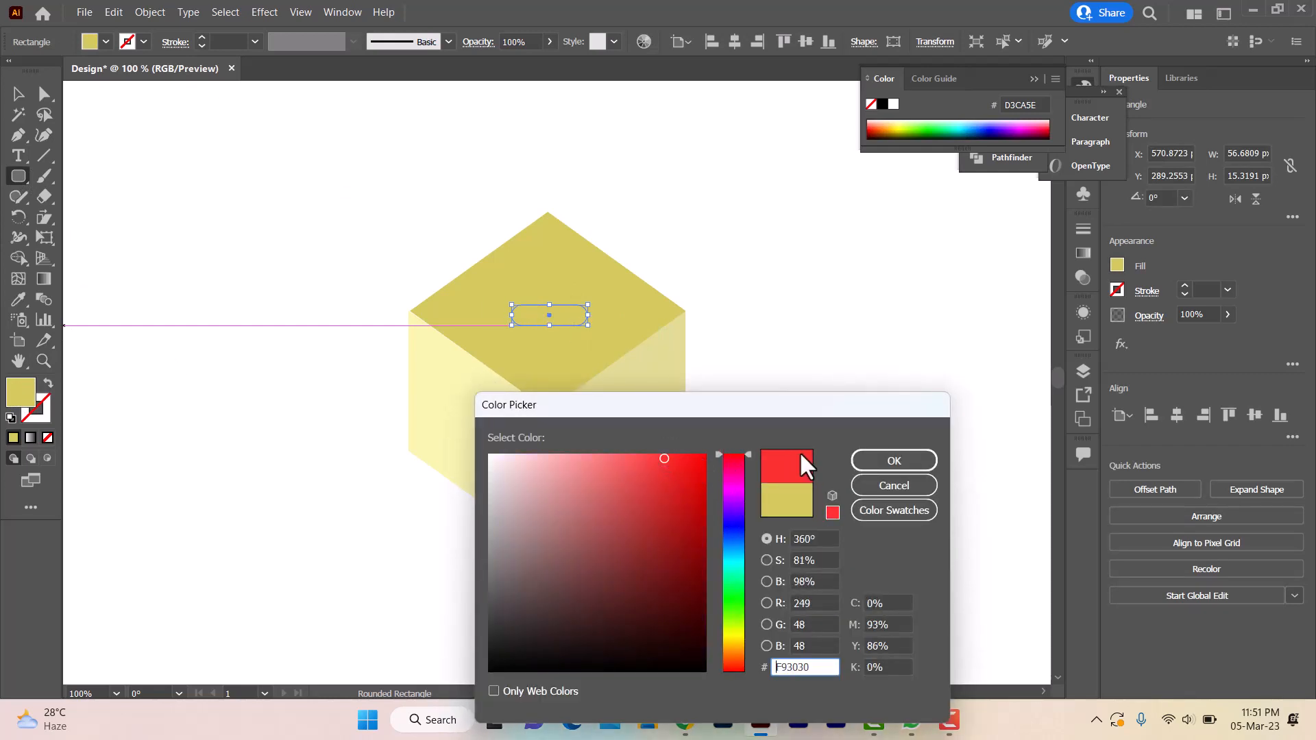
{"action": "left_click", "coordinate": [879, 455]}
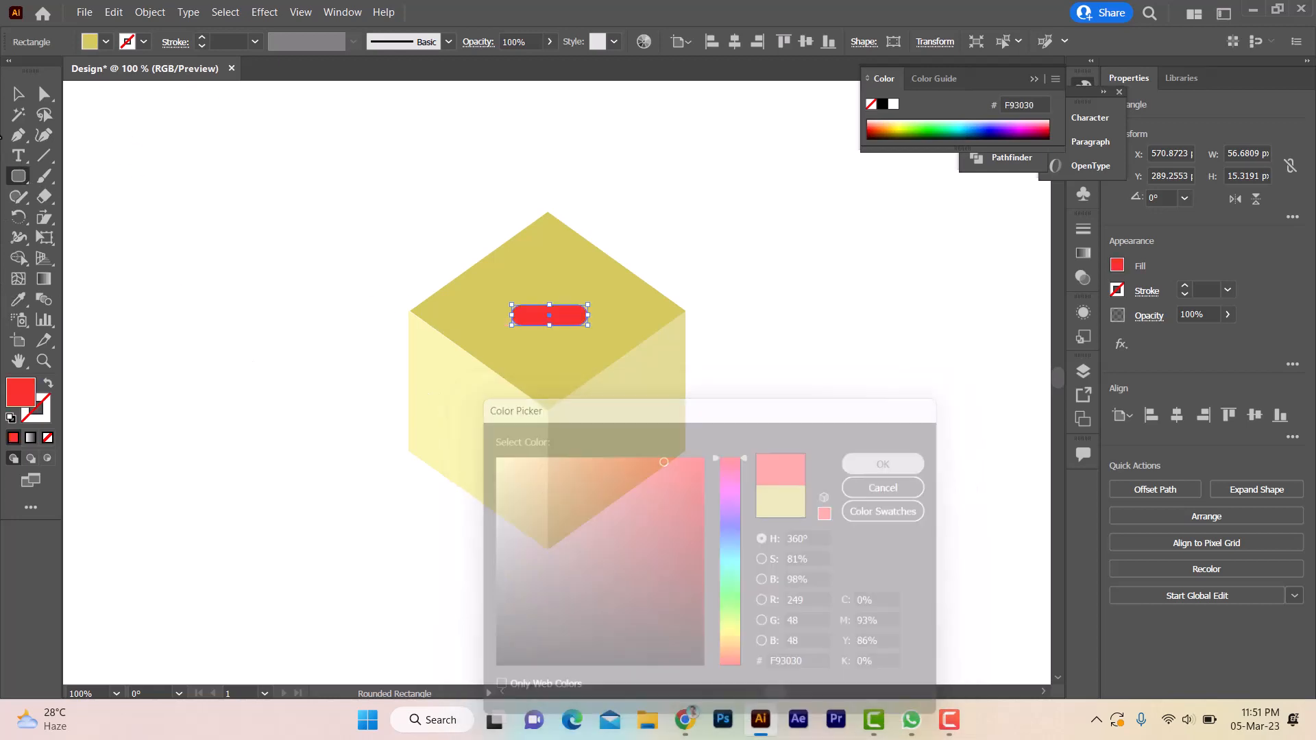
Rotate the red rounded bar until it stands almost upright and shift it slightly upward on the top face.
{"action": "left_click", "coordinate": [18, 93]}
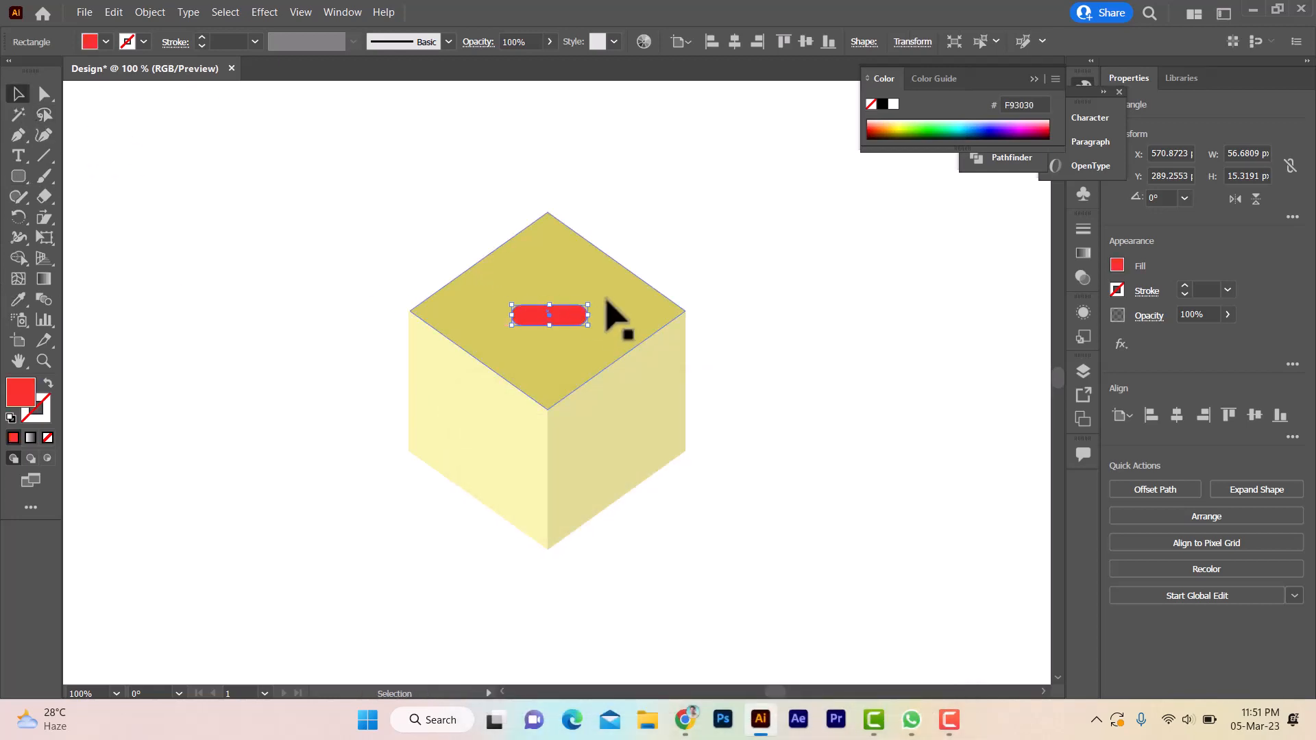
{"action": "left_click_drag", "start_coordinate": [596, 300], "coordinate": [540, 217]}
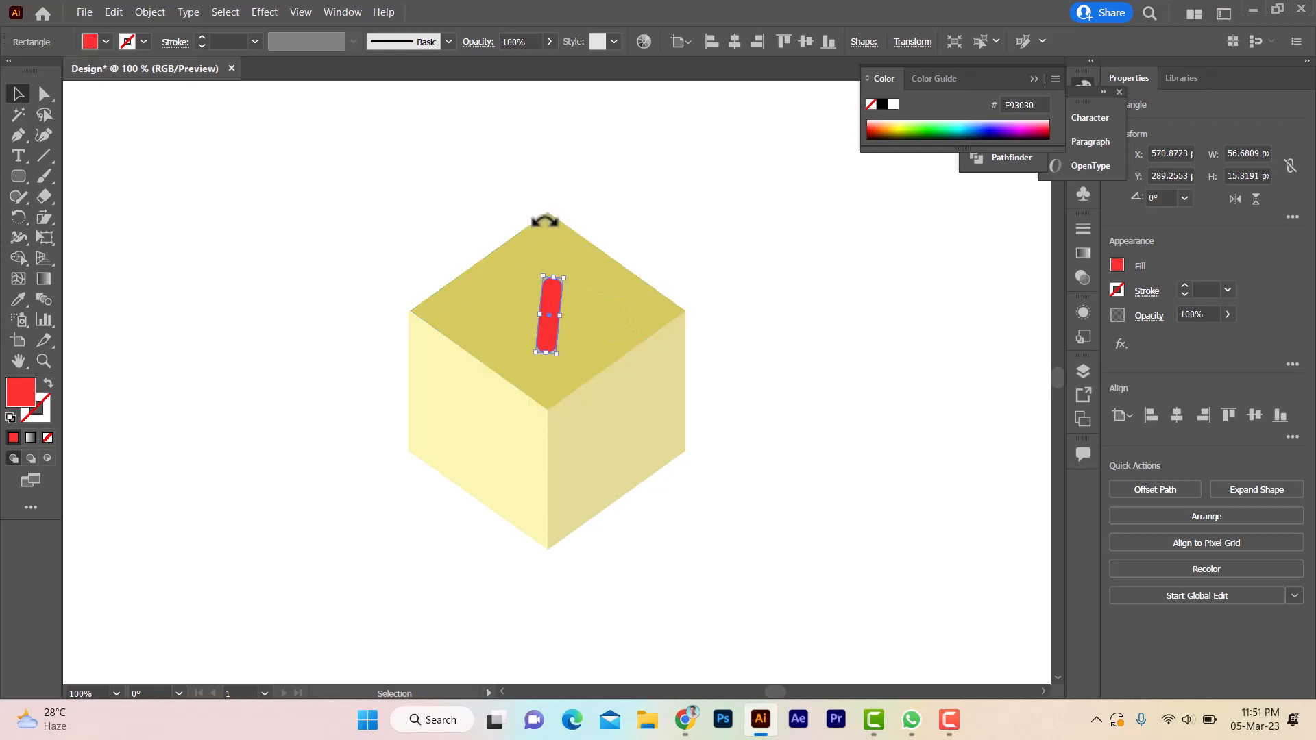
{"action": "left_click", "coordinate": [614, 294]}
{"action": "left_click_drag", "start_coordinate": [538, 313], "coordinate": [538, 306]}
Combine the red bar and the top face into a compound path to cut a slot through the face.
{"action": "left_click_drag", "start_coordinate": [510, 183], "coordinate": [572, 312]}
{"action": "right_click", "coordinate": [561, 291]}
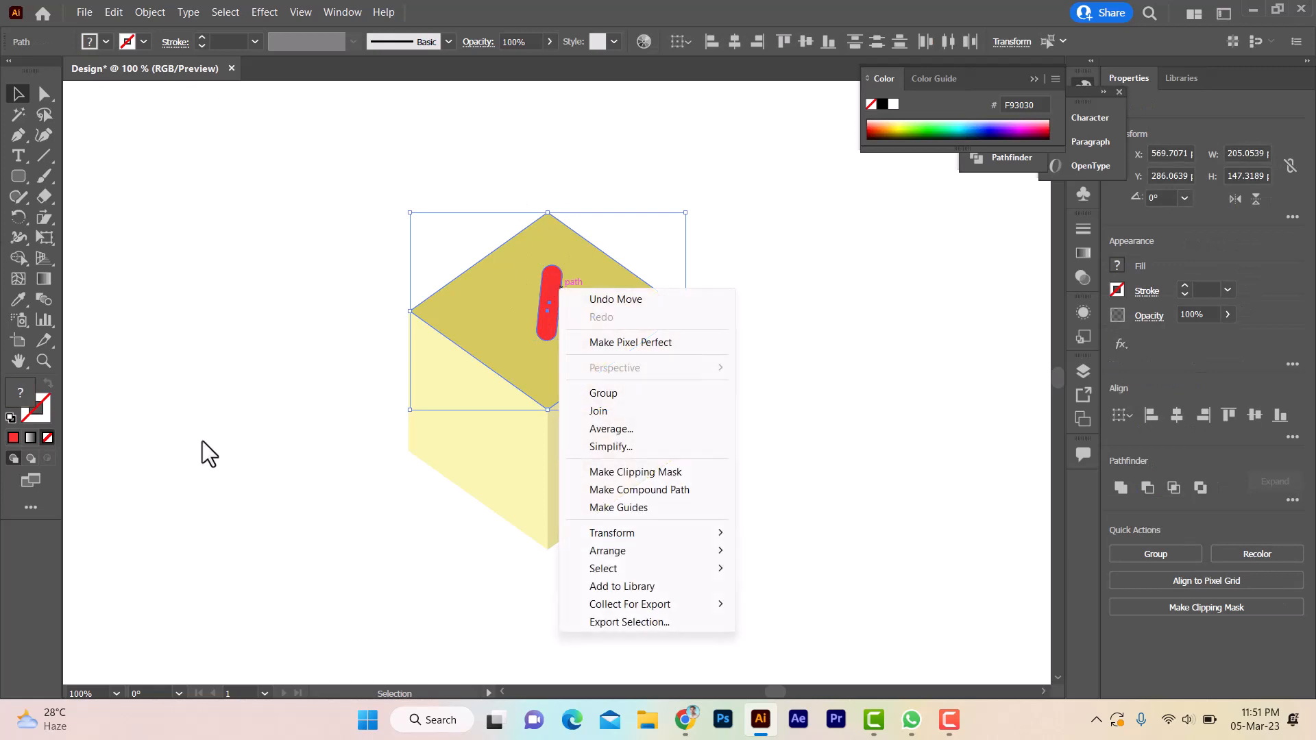
{"action": "left_click", "coordinate": [632, 492]}
{"action": "left_click", "coordinate": [734, 382]}
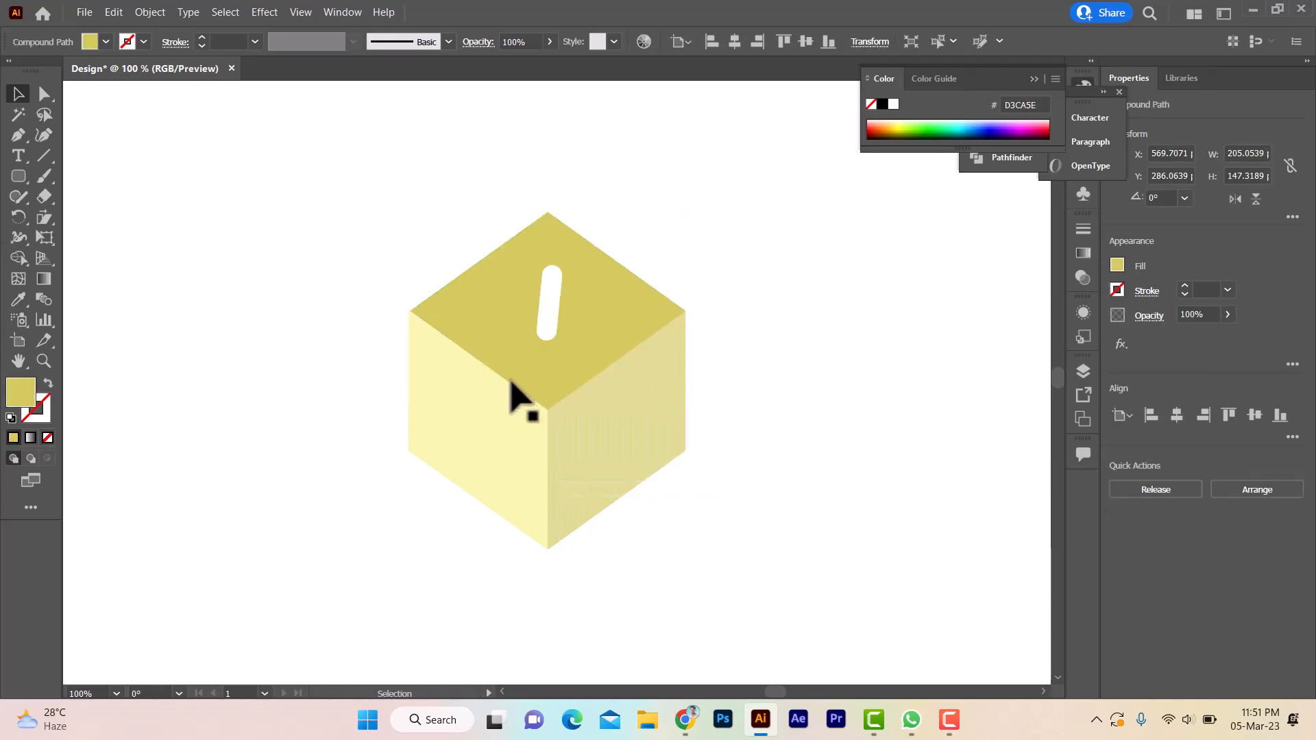
{"action": "scroll", "coordinate": [514, 397], "scroll_direction": "down", "scroll_amount": 2}
{"action": "left_click_drag", "start_coordinate": [567, 356], "coordinate": [549, 184]}
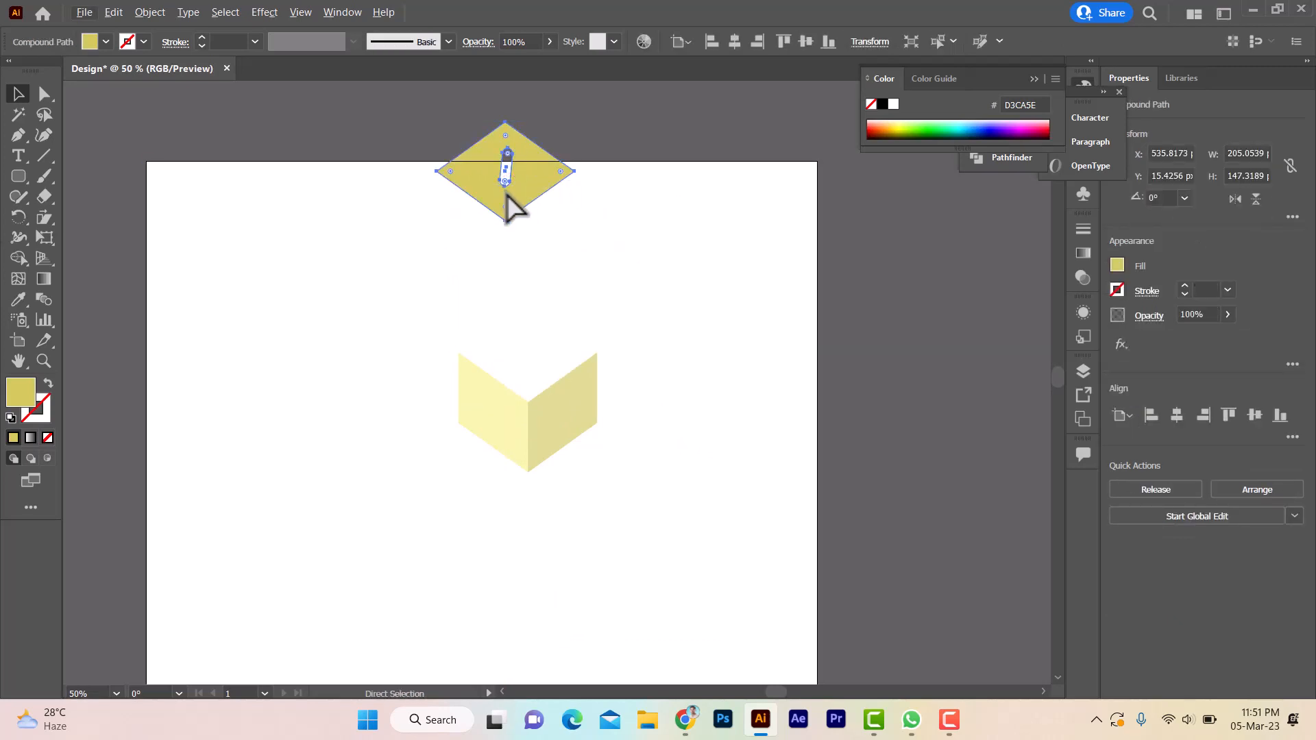
{"action": "key", "text": "ctrl+z"}
{"action": "left_click", "coordinate": [602, 302]}
Group all faces of the slotted cube and move the group to about X 725, Y 182 px.
{"action": "left_click_drag", "start_coordinate": [424, 278], "coordinate": [747, 528]}
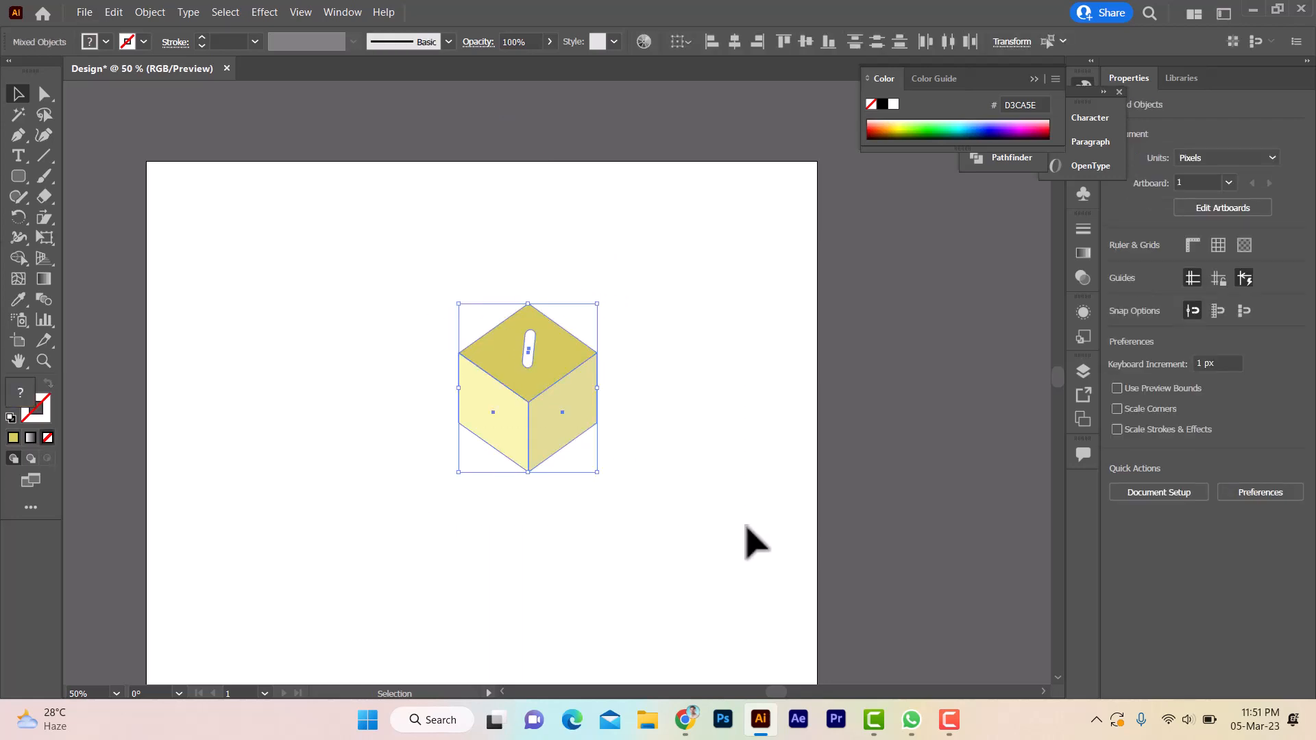
{"action": "key", "text": "a"}
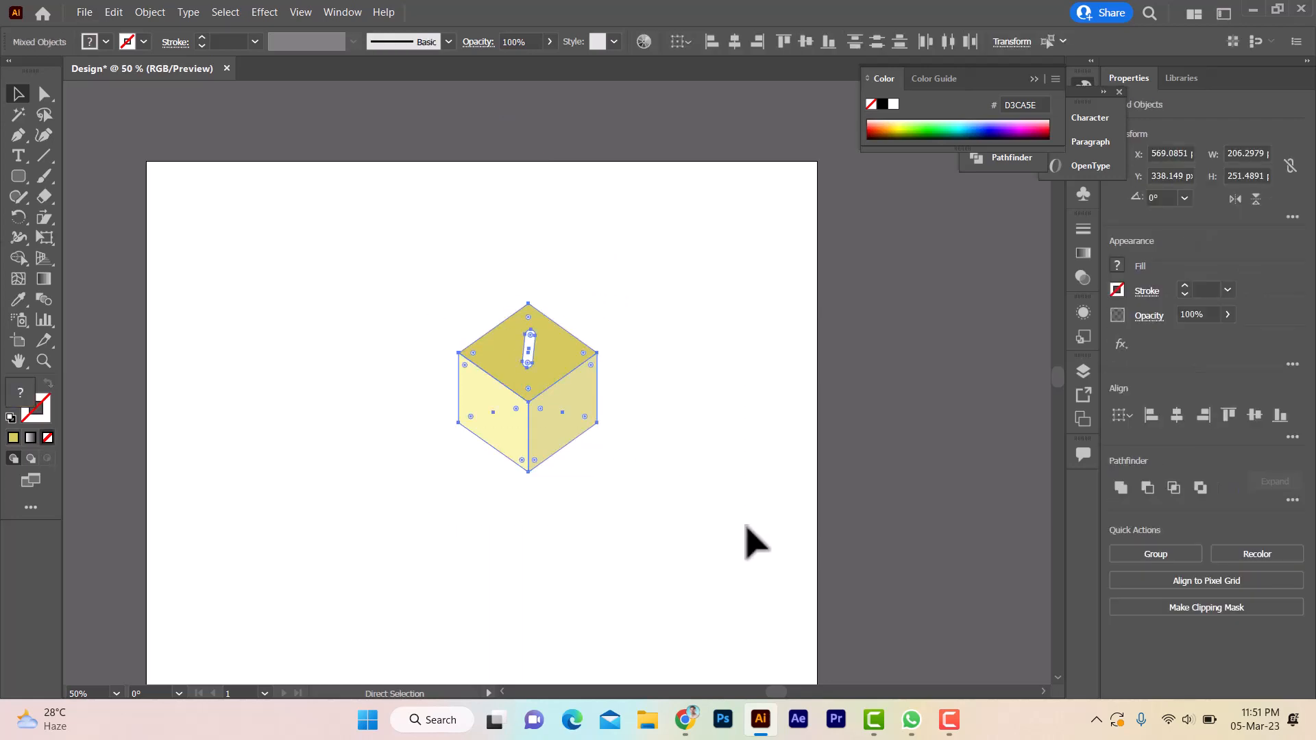
{"action": "key", "text": "ctrl+g"}
{"action": "key", "text": "v"}
{"action": "left_click_drag", "start_coordinate": [544, 441], "coordinate": [648, 337]}
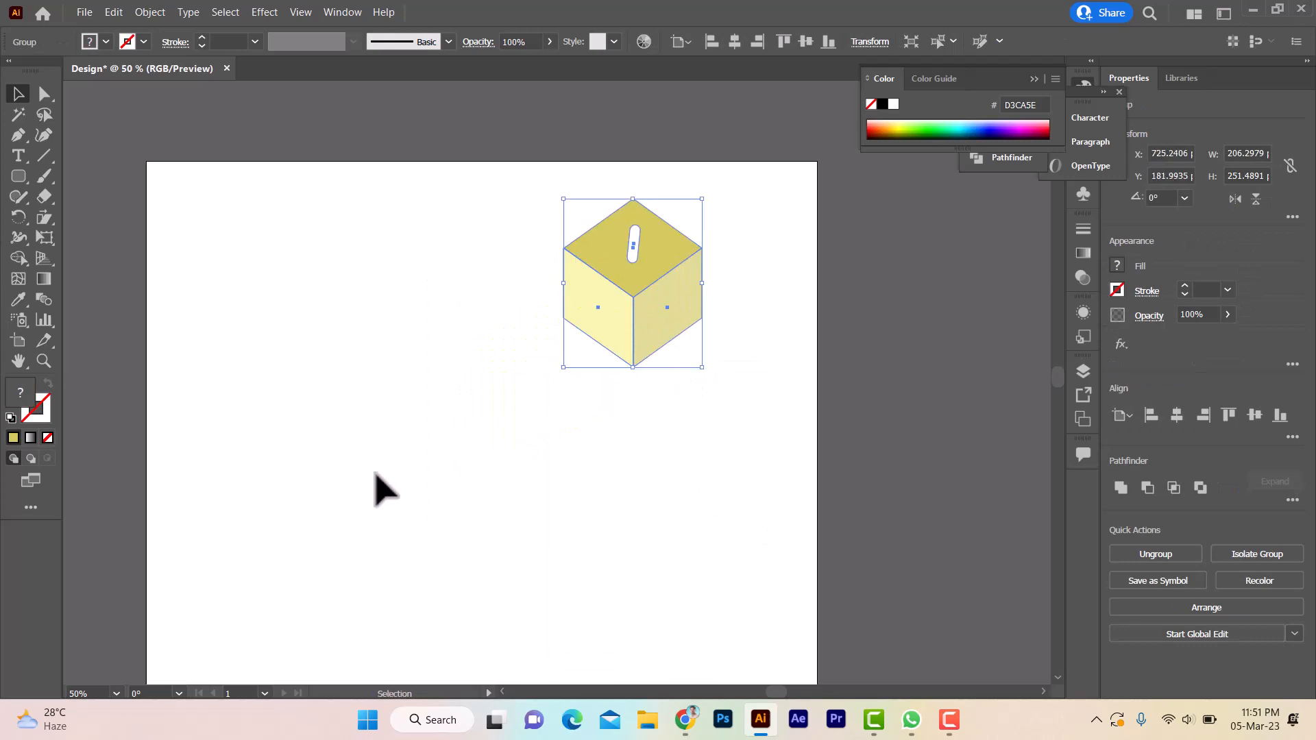
Draw a vertical line about 514 px long in the empty area below and beside the slotted cube.
{"action": "scroll", "coordinate": [375, 473], "scroll_direction": "up", "scroll_amount": 1}
{"action": "left_click_drag", "start_coordinate": [392, 483], "coordinate": [562, 364]}
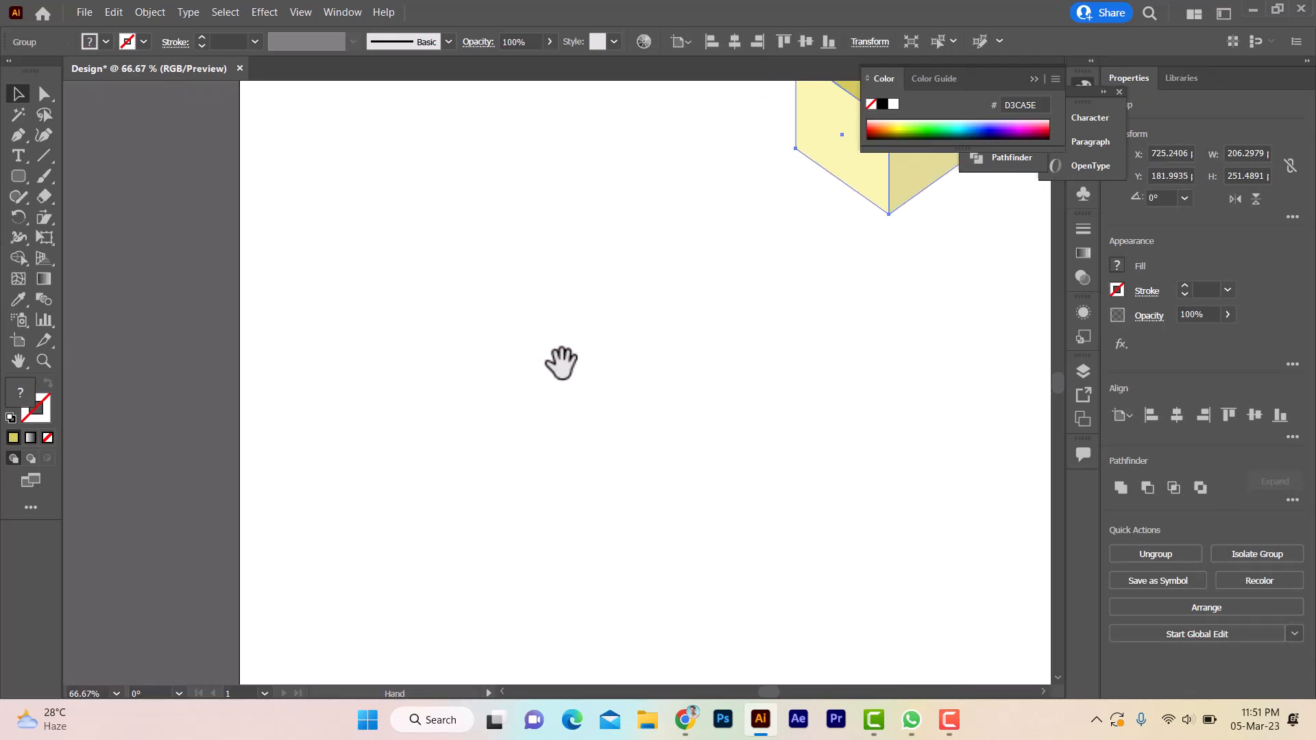
{"action": "left_click", "coordinate": [23, 174]}
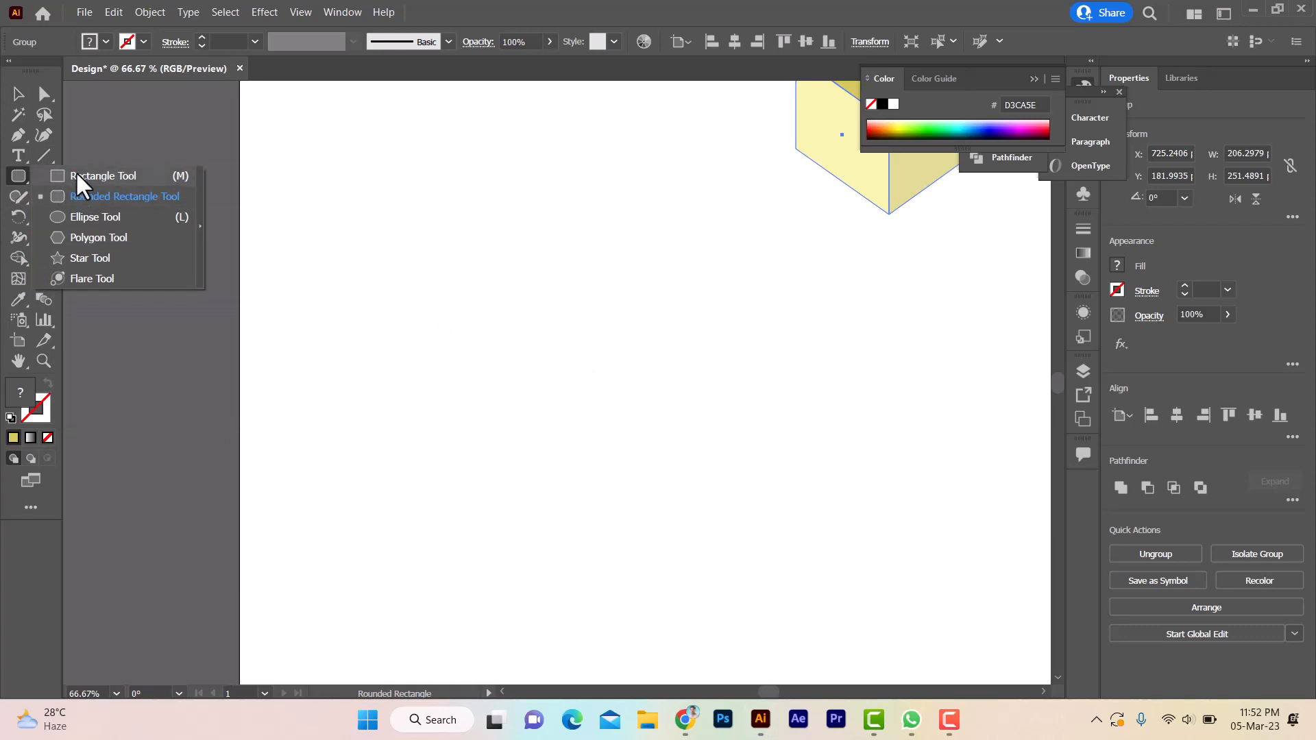
{"action": "left_click", "coordinate": [75, 173]}
{"action": "left_click", "coordinate": [40, 146]}
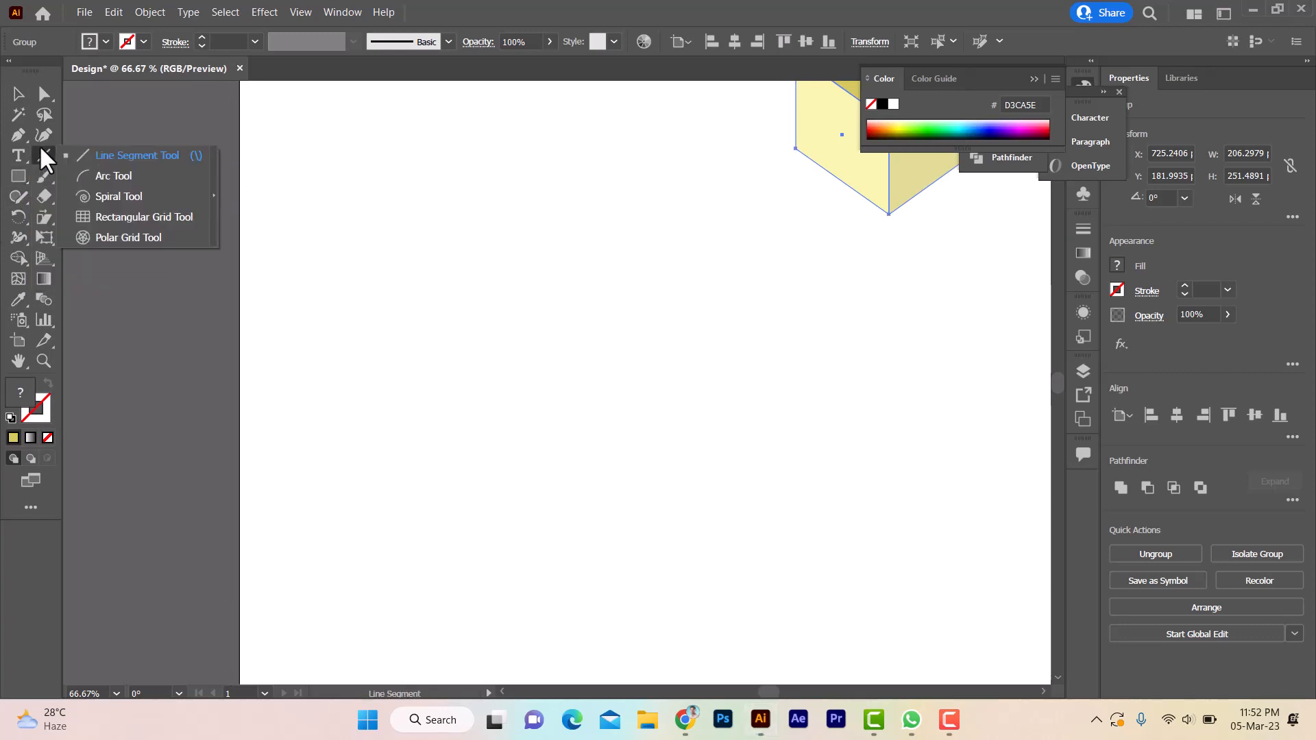
{"action": "left_click", "coordinate": [130, 155]}
{"action": "mouse_move", "coordinate": [489, 135]}
{"action": "left_mouse_down"}
{"action": "mouse_move", "coordinate": [546, 484]}
{"action": "mouse_move", "coordinate": [549, 595]}
{"action": "left_mouse_up"}
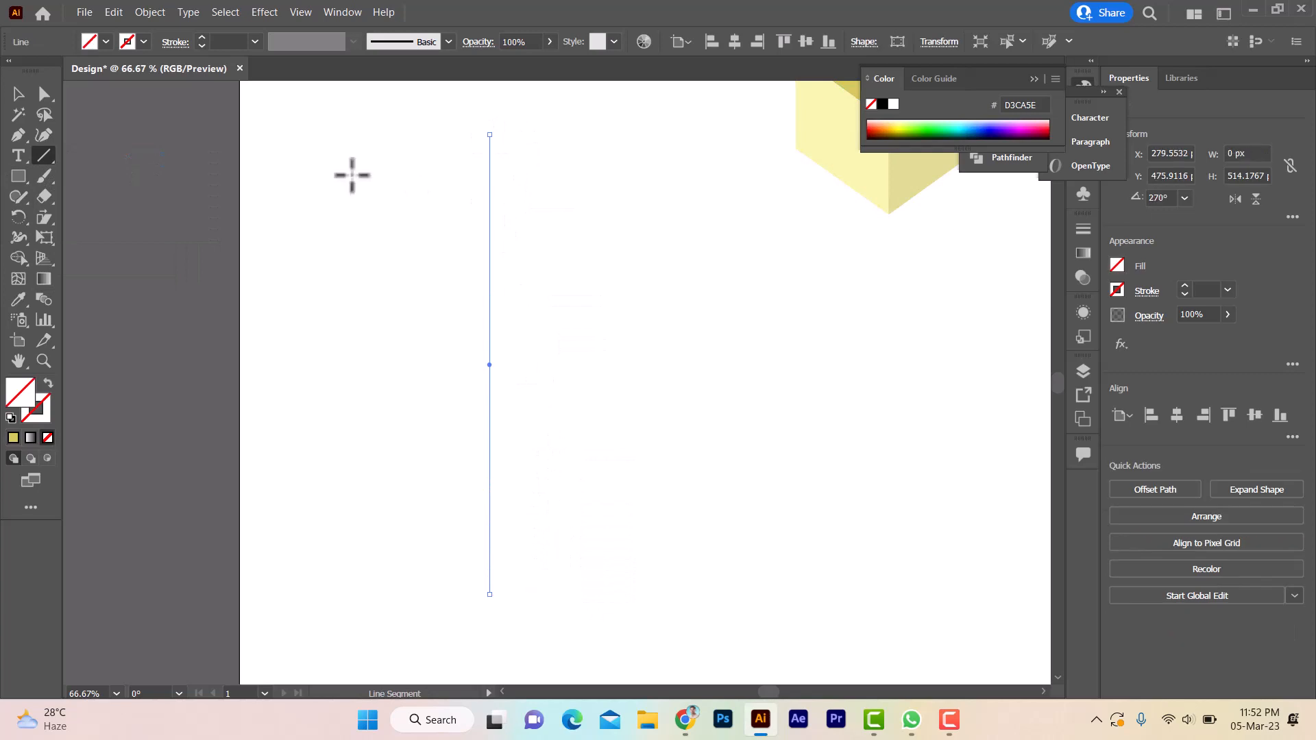
Set the vertical line's stroke weight to 1 pt and deselect it.
{"action": "left_click", "coordinate": [175, 45]}
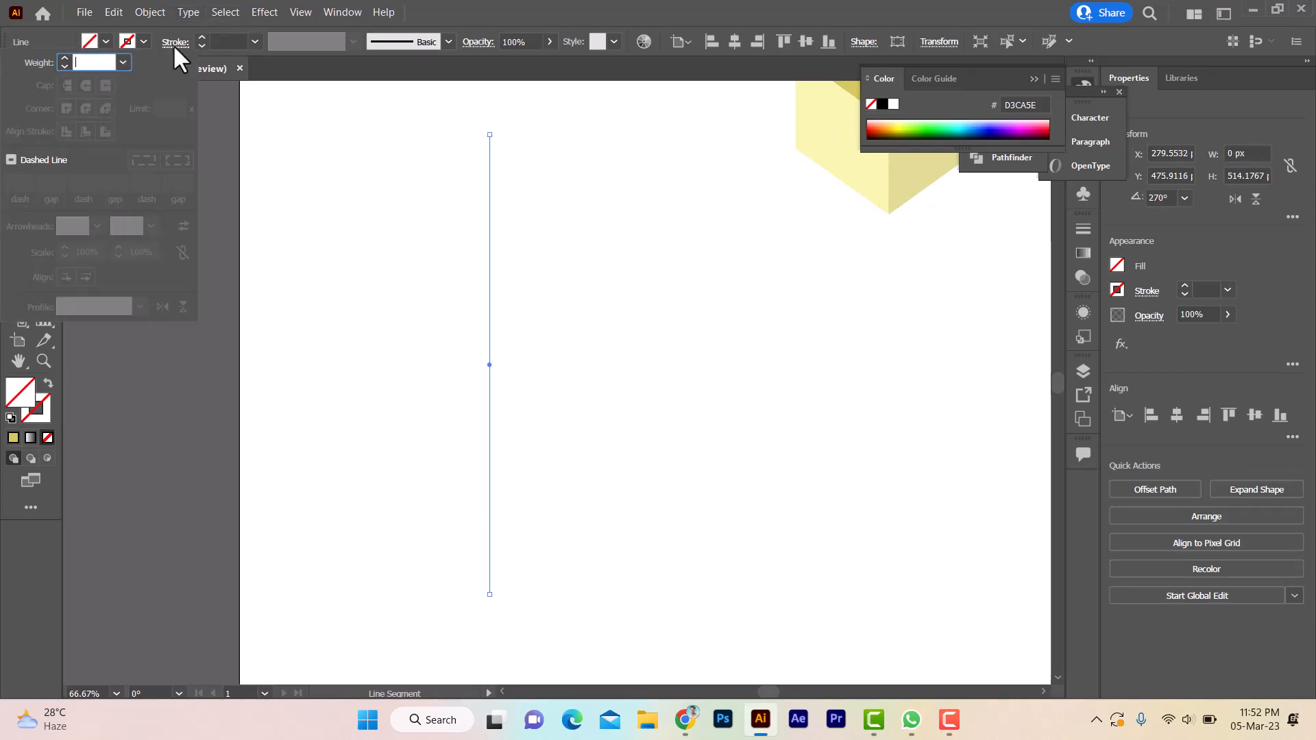
{"action": "left_click", "coordinate": [122, 64]}
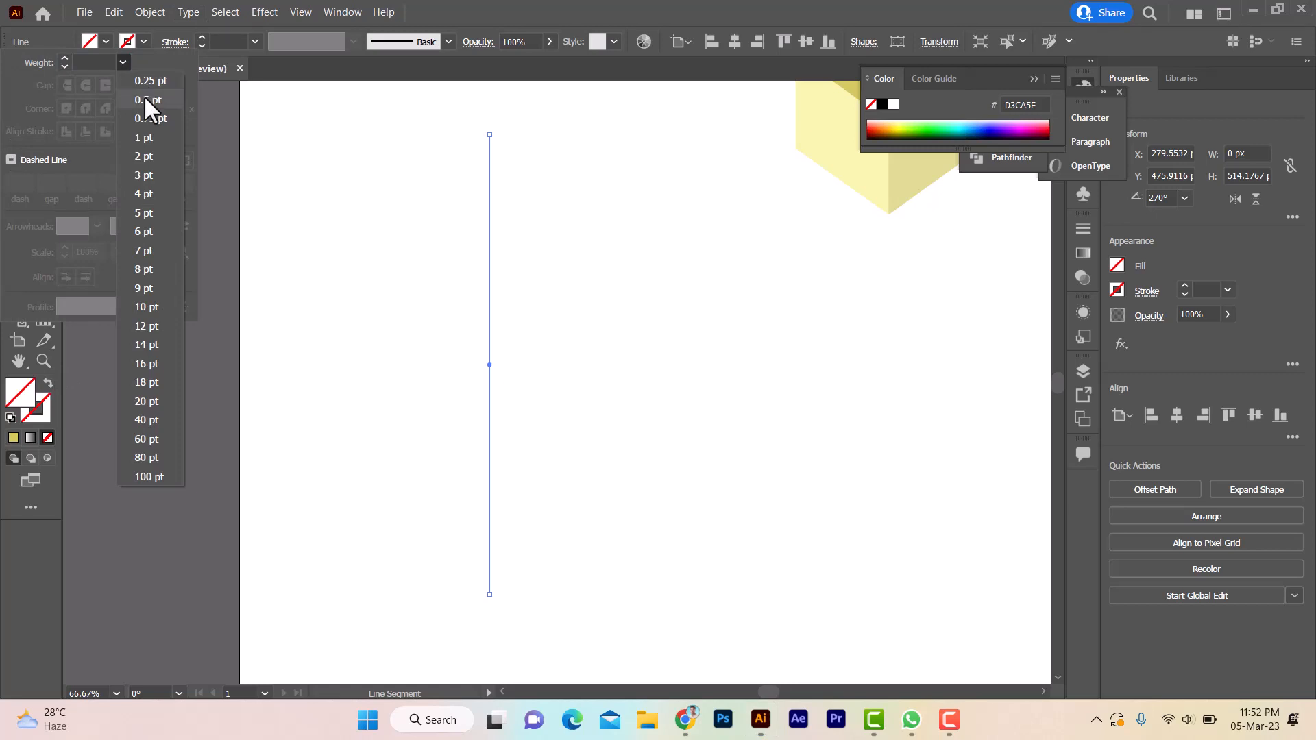
{"action": "left_click", "coordinate": [153, 138]}
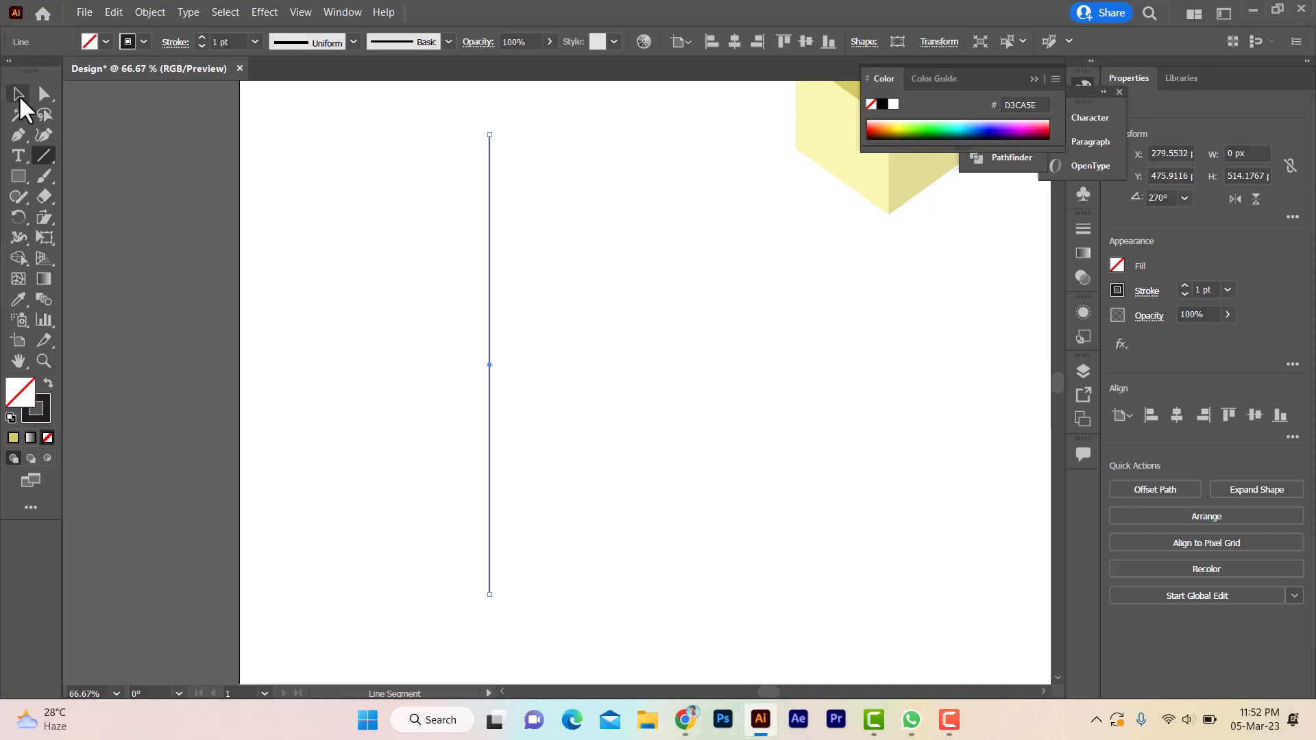
{"action": "left_click", "coordinate": [396, 167]}
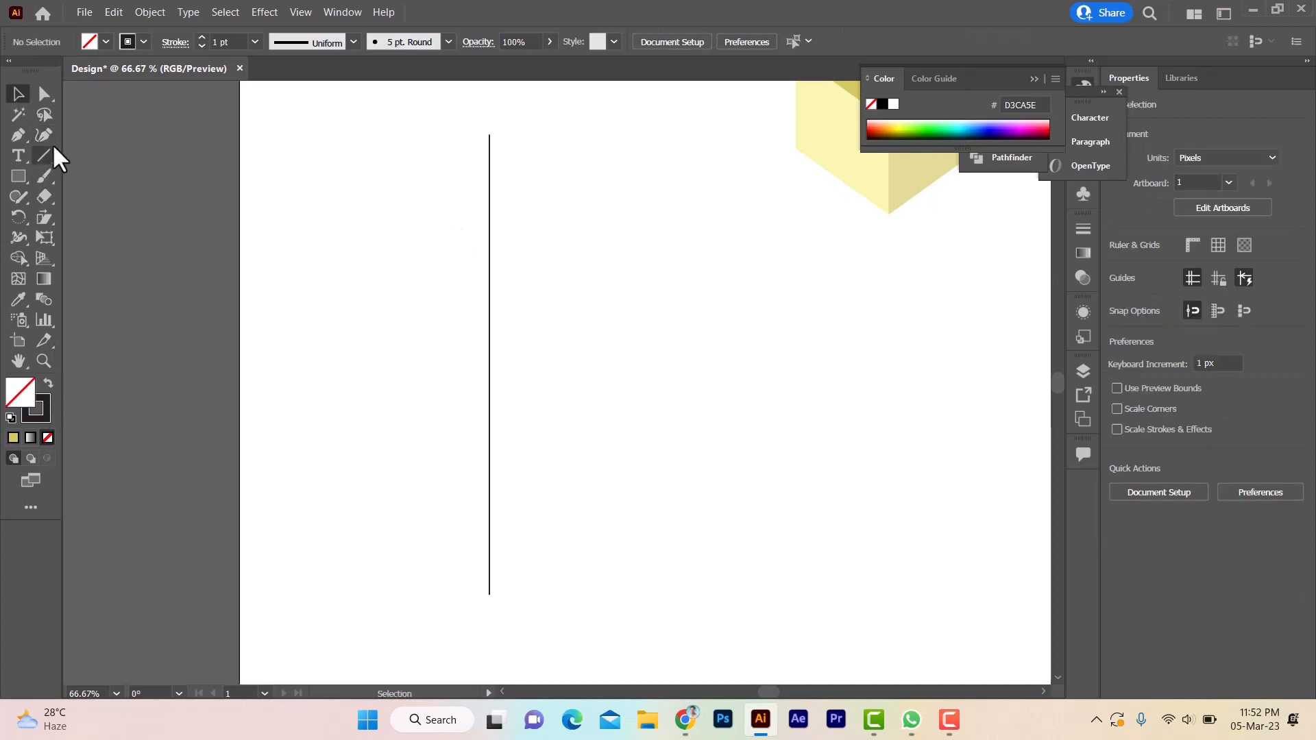
Draw a circle about 97 px in diameter between the artboard's edge and the vertical line.
{"action": "left_click", "coordinate": [20, 175]}
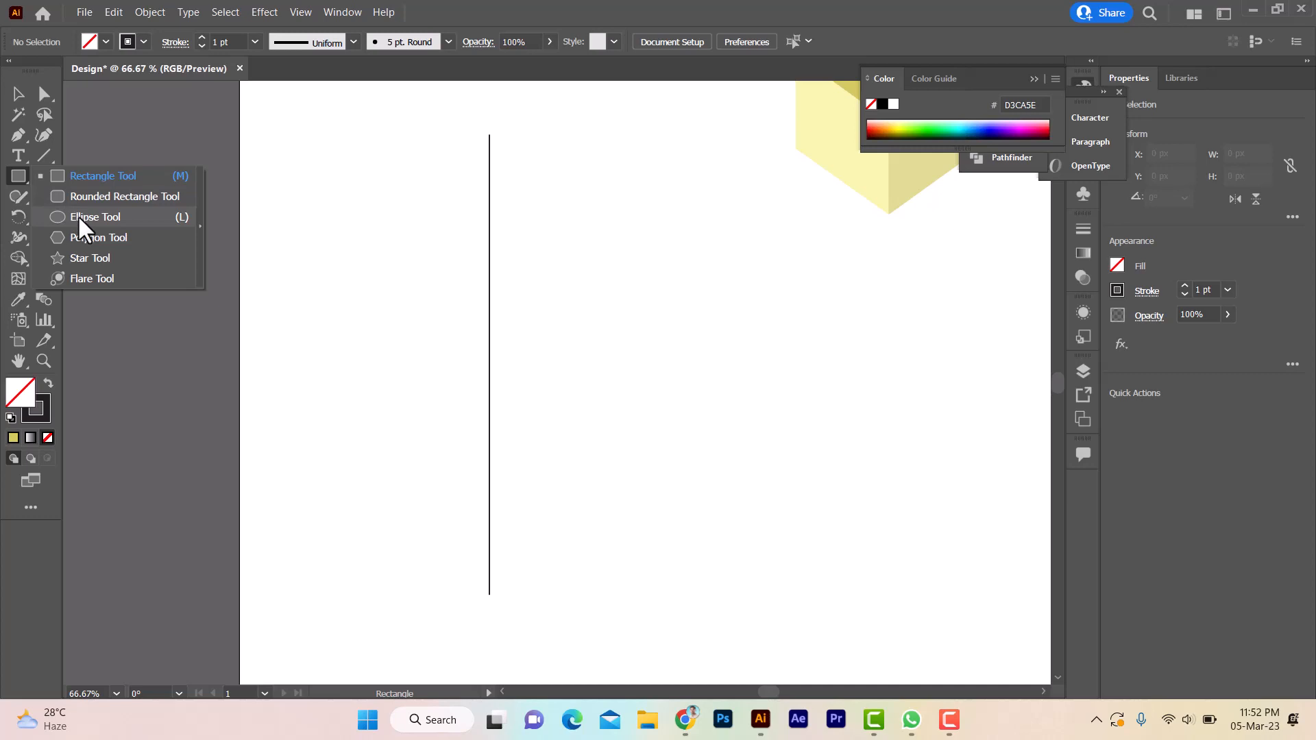
{"action": "left_click", "coordinate": [78, 215]}
{"action": "left_click_drag", "start_coordinate": [333, 260], "coordinate": [376, 304]}
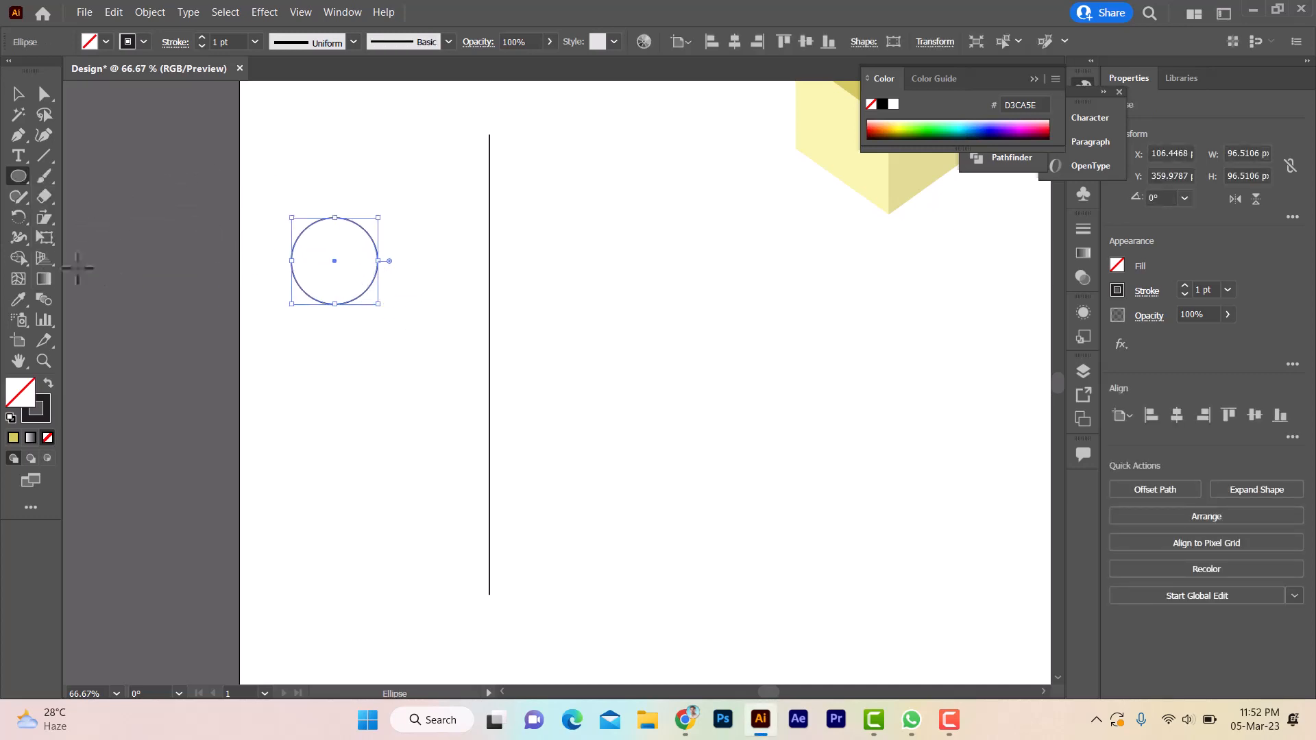
Swap the circle's stroke and fill, and set the fill to light blue 8FB4FF.
{"action": "left_click", "coordinate": [42, 412]}
{"action": "key", "text": "shift+x"}
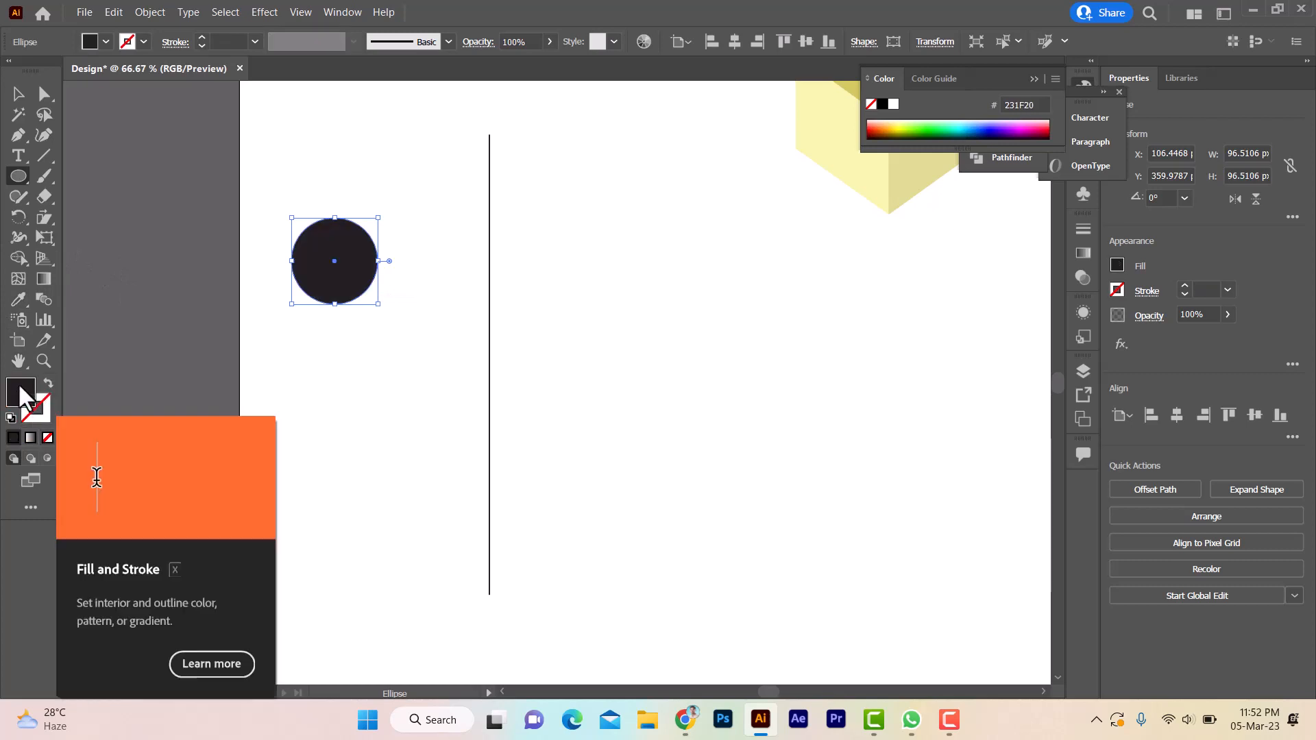
{"action": "double_click", "coordinate": [20, 393]}
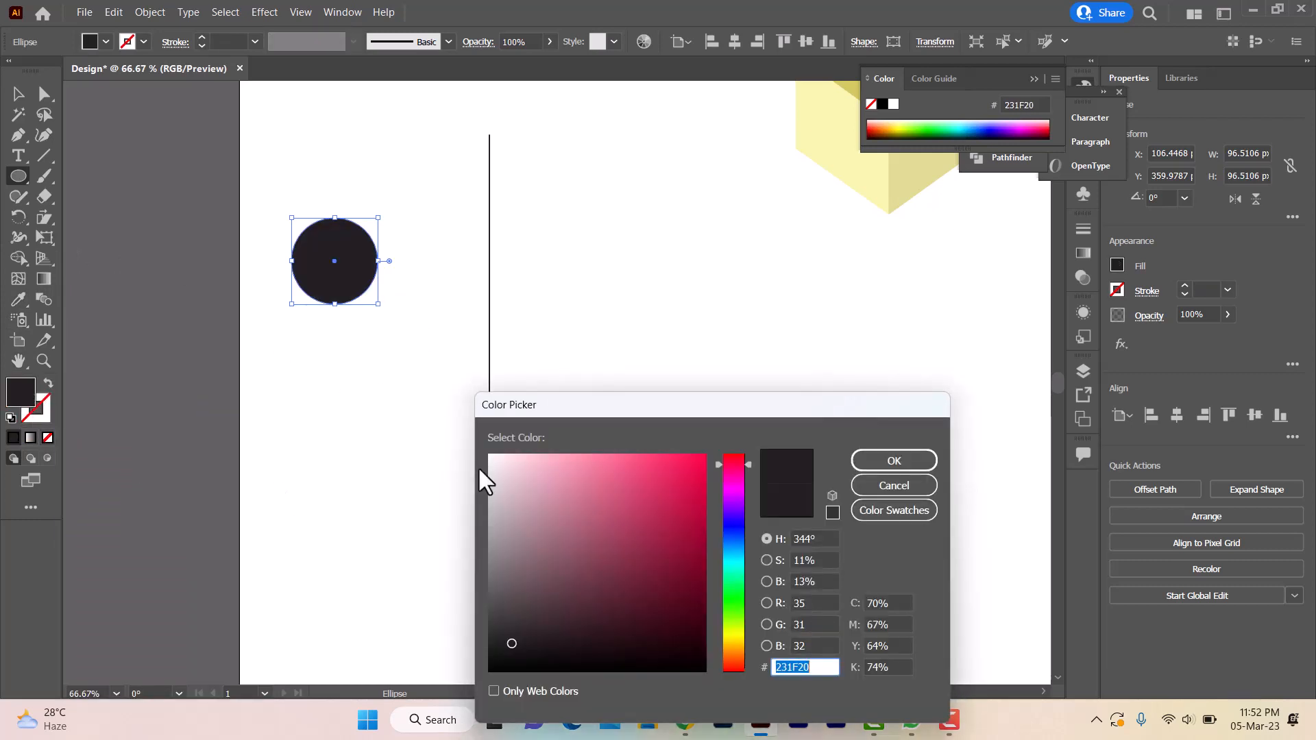
{"action": "left_click_drag", "start_coordinate": [732, 566], "coordinate": [729, 539]}
{"action": "left_click", "coordinate": [553, 472]}
{"action": "mouse_move", "coordinate": [553, 472]}
{"action": "left_mouse_down"}
{"action": "mouse_move", "coordinate": [566, 442]}
{"action": "mouse_move", "coordinate": [583, 450]}
{"action": "left_mouse_up"}
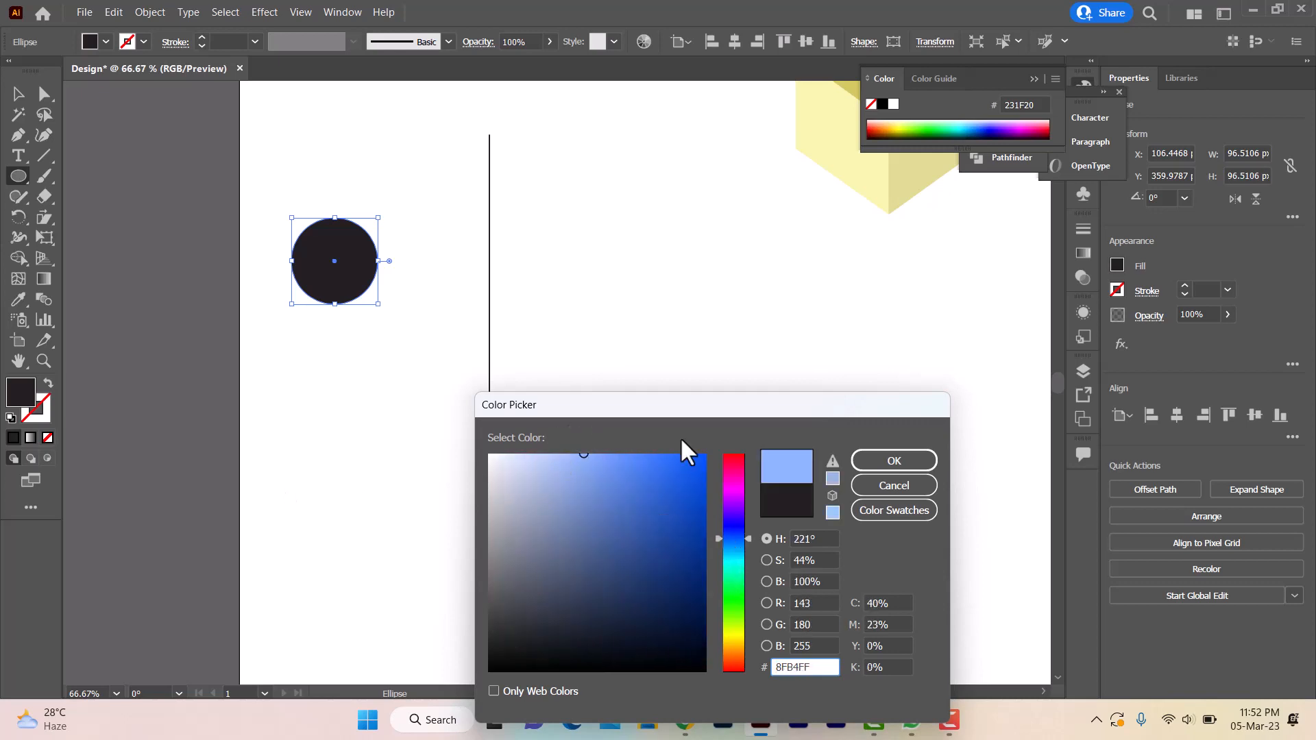
{"action": "left_click", "coordinate": [877, 458]}
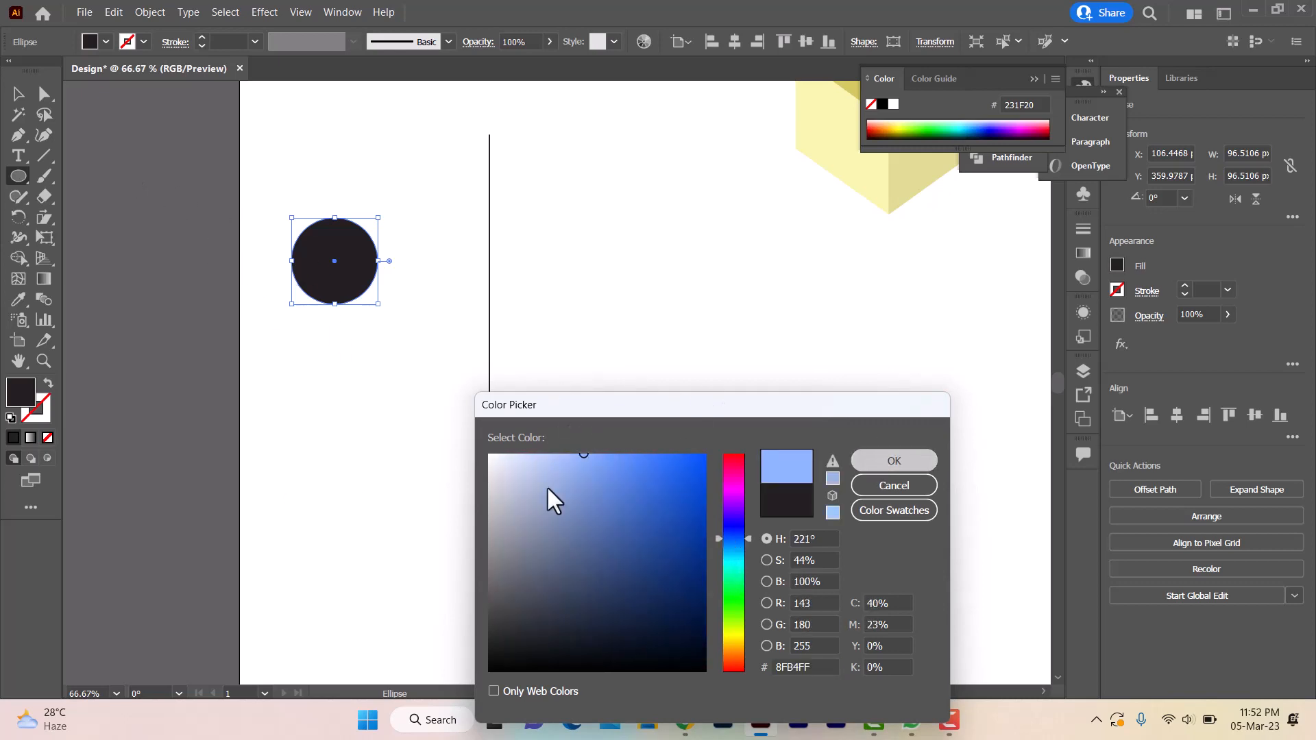
Duplicate the blue circle horizontally toward the line so that the two circles partly overlap.
{"action": "left_click", "coordinate": [18, 94]}
{"action": "left_click", "coordinate": [368, 235]}
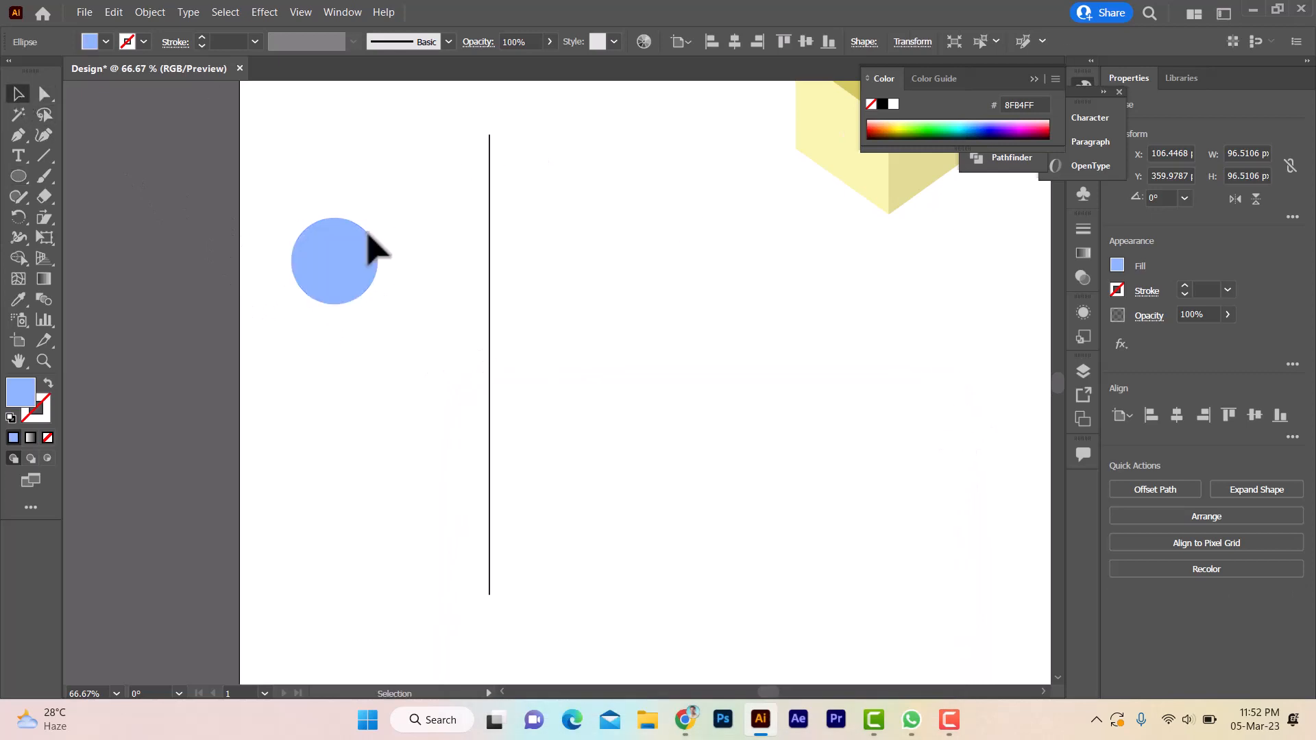
{"action": "left_click_drag", "start_coordinate": [329, 274], "coordinate": [389, 291]}
{"action": "left_click", "coordinate": [441, 370]}
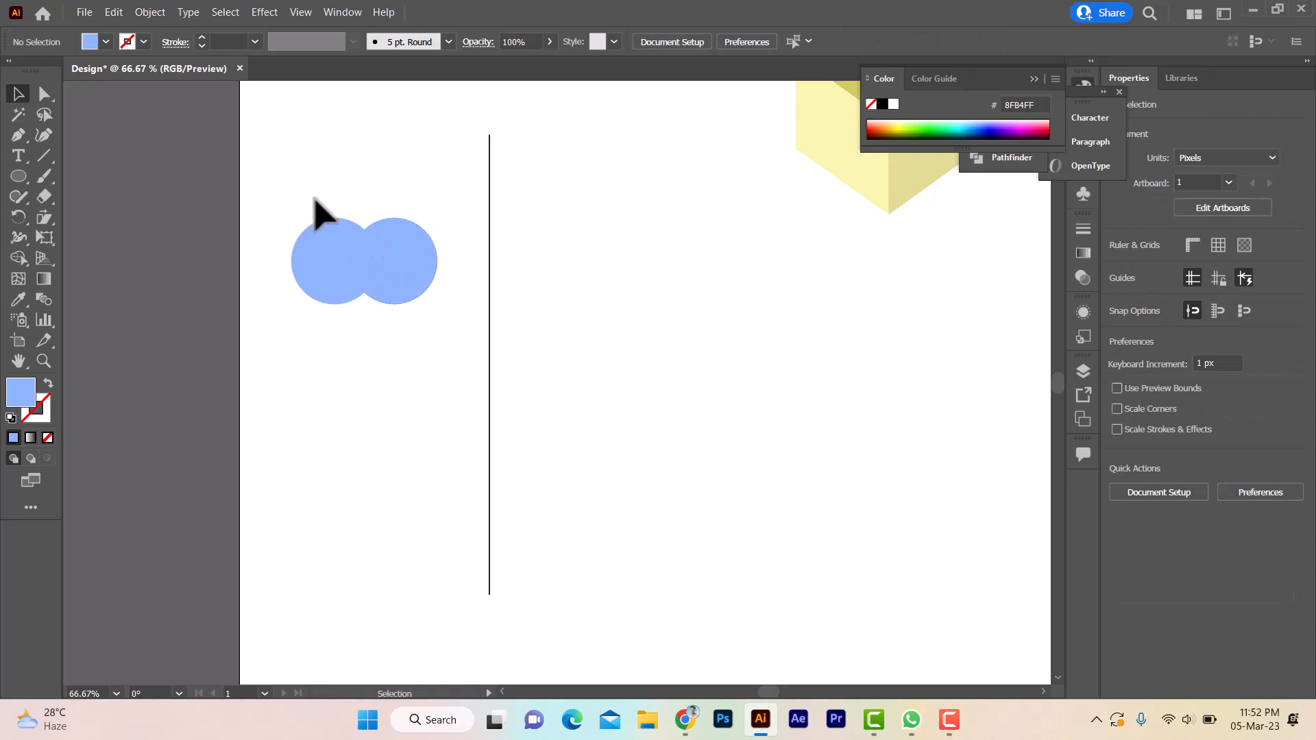
Remove the outer parts of both circles with the Shape Builder, keeping only the leaf-shaped overlap.
{"action": "left_click_drag", "start_coordinate": [315, 199], "coordinate": [434, 329]}
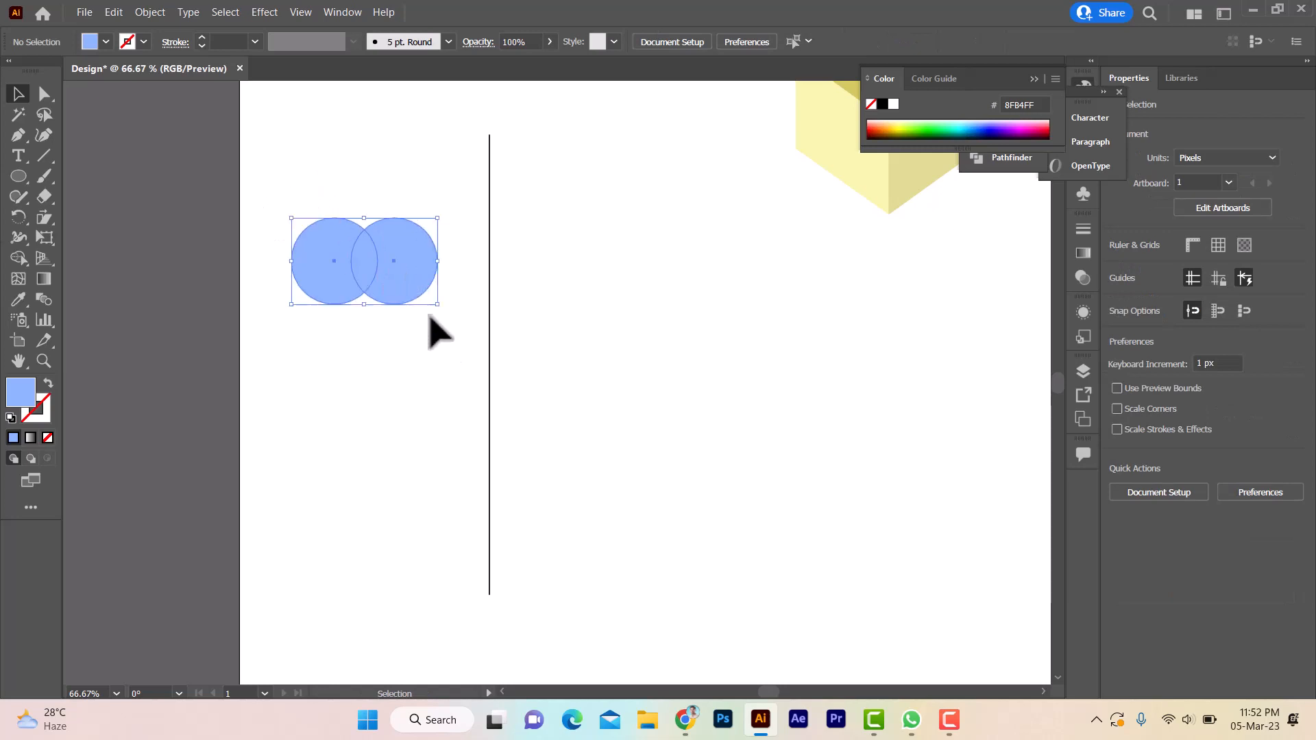
{"action": "left_click", "coordinate": [26, 255]}
{"action": "left_click", "coordinate": [308, 273], "text": "alt"}
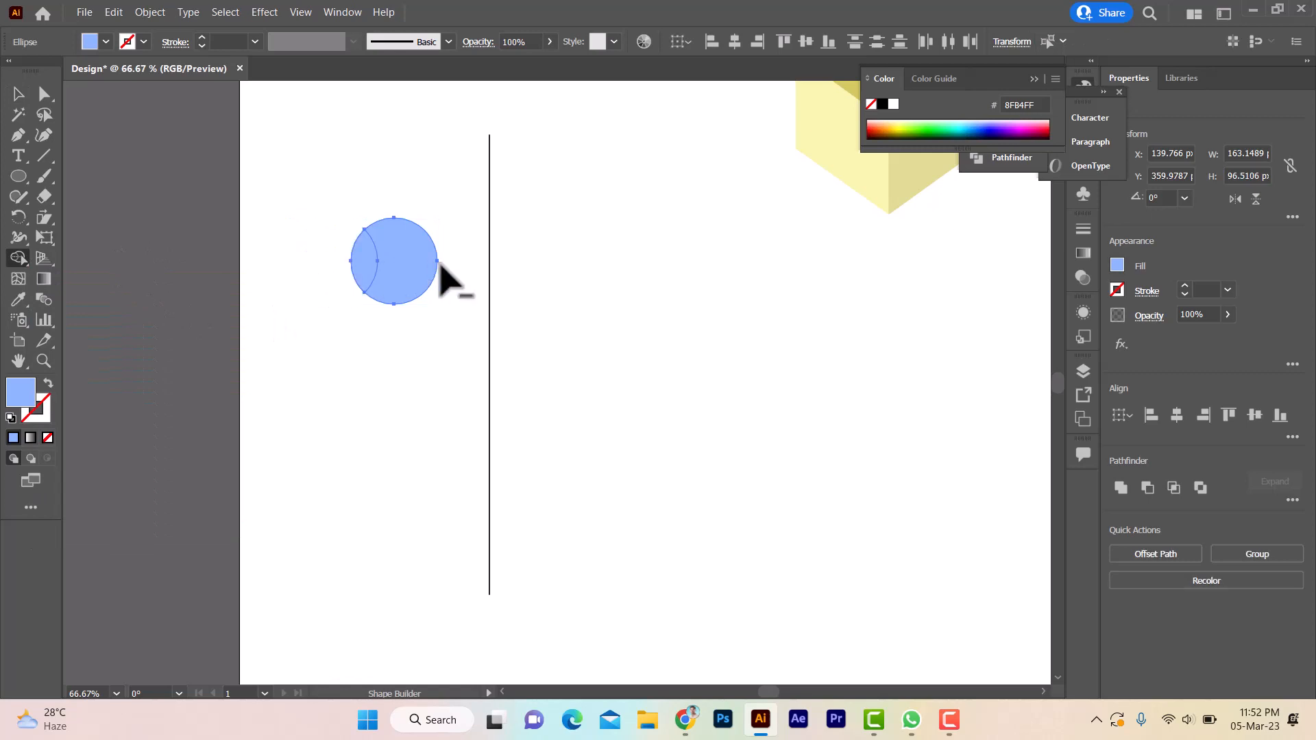
{"action": "left_click", "coordinate": [425, 270], "text": "alt"}
{"action": "left_click", "coordinate": [19, 94]}
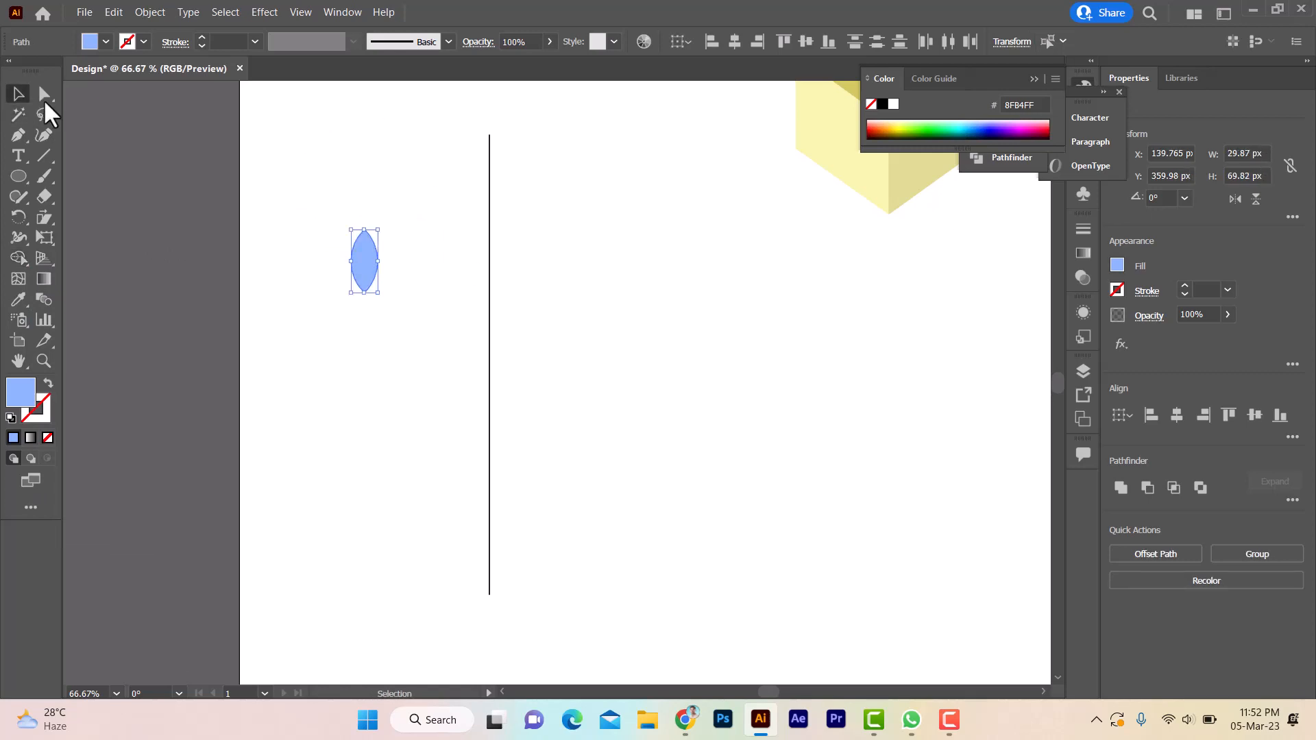
Place the leaf, shrunk and rotated about 44°, at the vertical line's upper end, and a copy near its lower end.
{"action": "left_click_drag", "start_coordinate": [344, 149], "coordinate": [436, 318]}
{"action": "left_click_drag", "start_coordinate": [384, 223], "coordinate": [356, 217]}
{"action": "left_click_drag", "start_coordinate": [405, 279], "coordinate": [472, 251]}
{"action": "scroll", "coordinate": [480, 548], "scroll_direction": "down", "scroll_amount": 1}
{"action": "left_click", "coordinate": [479, 608]}
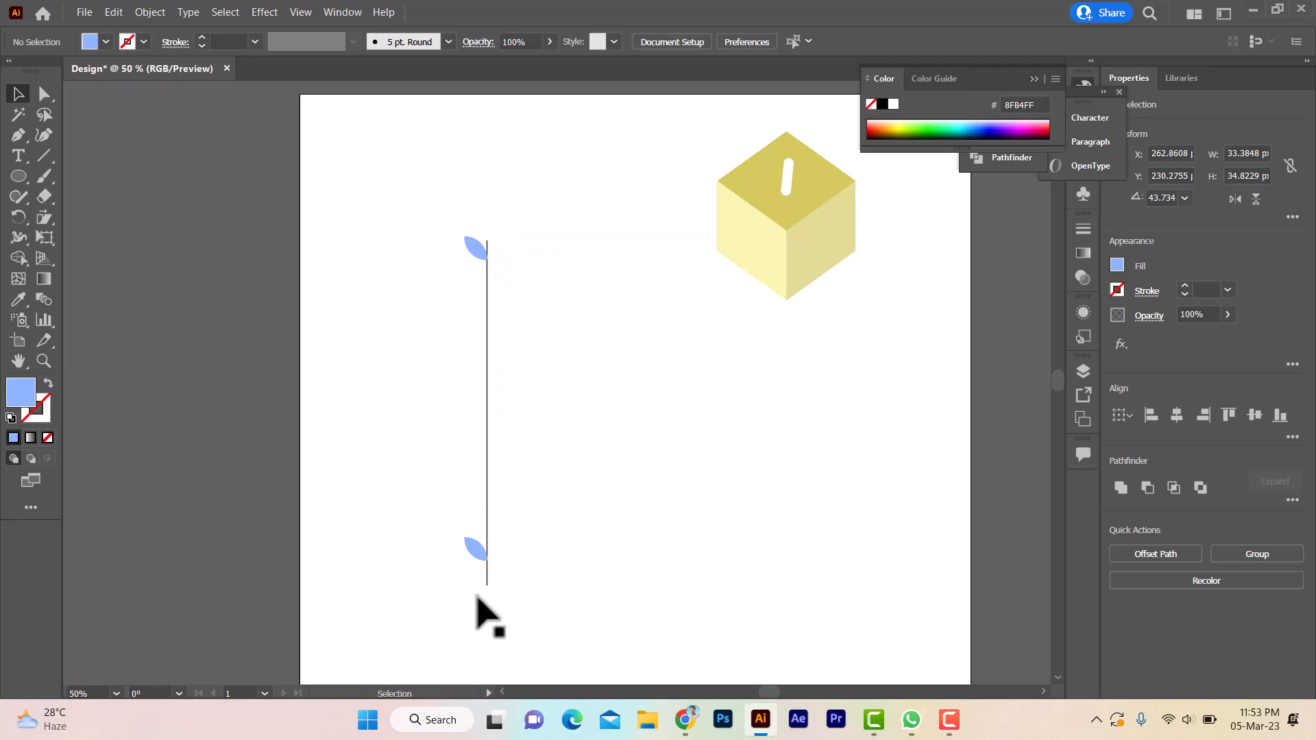
{"action": "left_click", "coordinate": [482, 553]}
{"action": "left_click_drag", "start_coordinate": [497, 574], "coordinate": [456, 548]}
{"action": "left_click", "coordinate": [552, 564]}
{"action": "key", "text": "Return"}
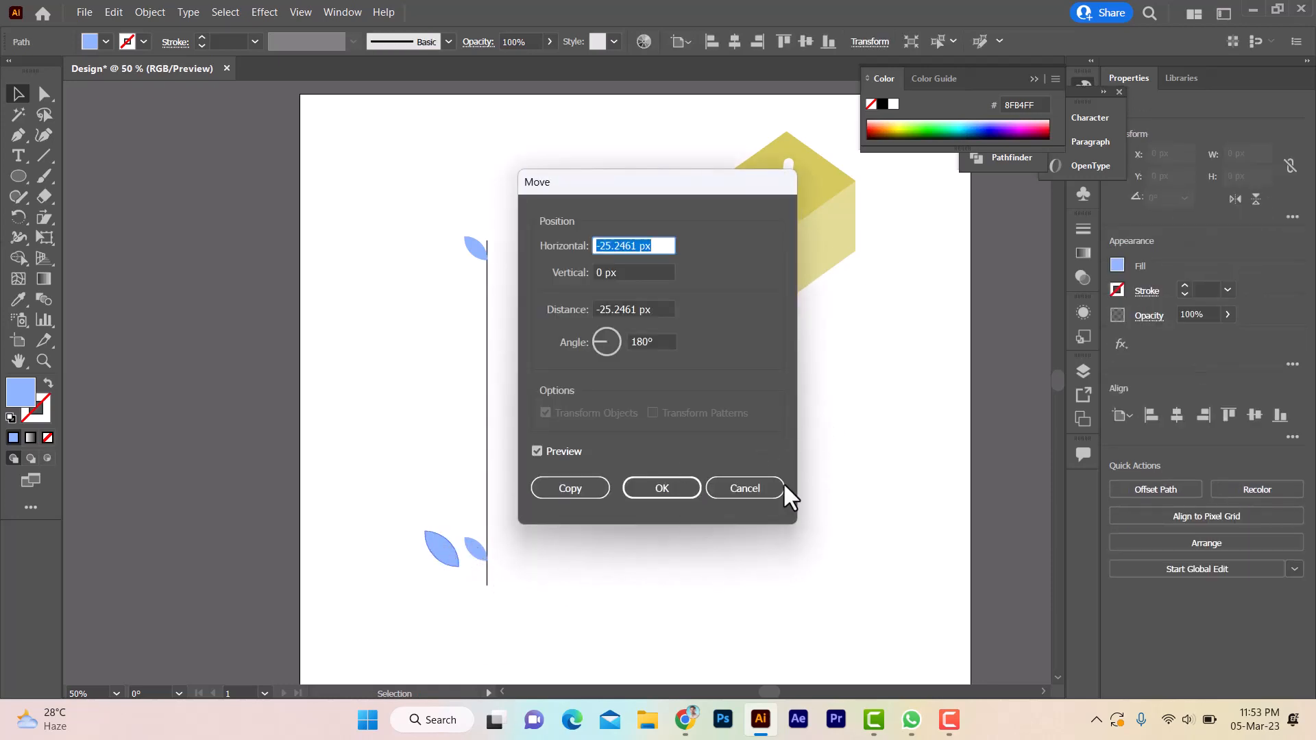
{"action": "left_click", "coordinate": [745, 488]}
{"action": "left_click", "coordinate": [761, 500]}
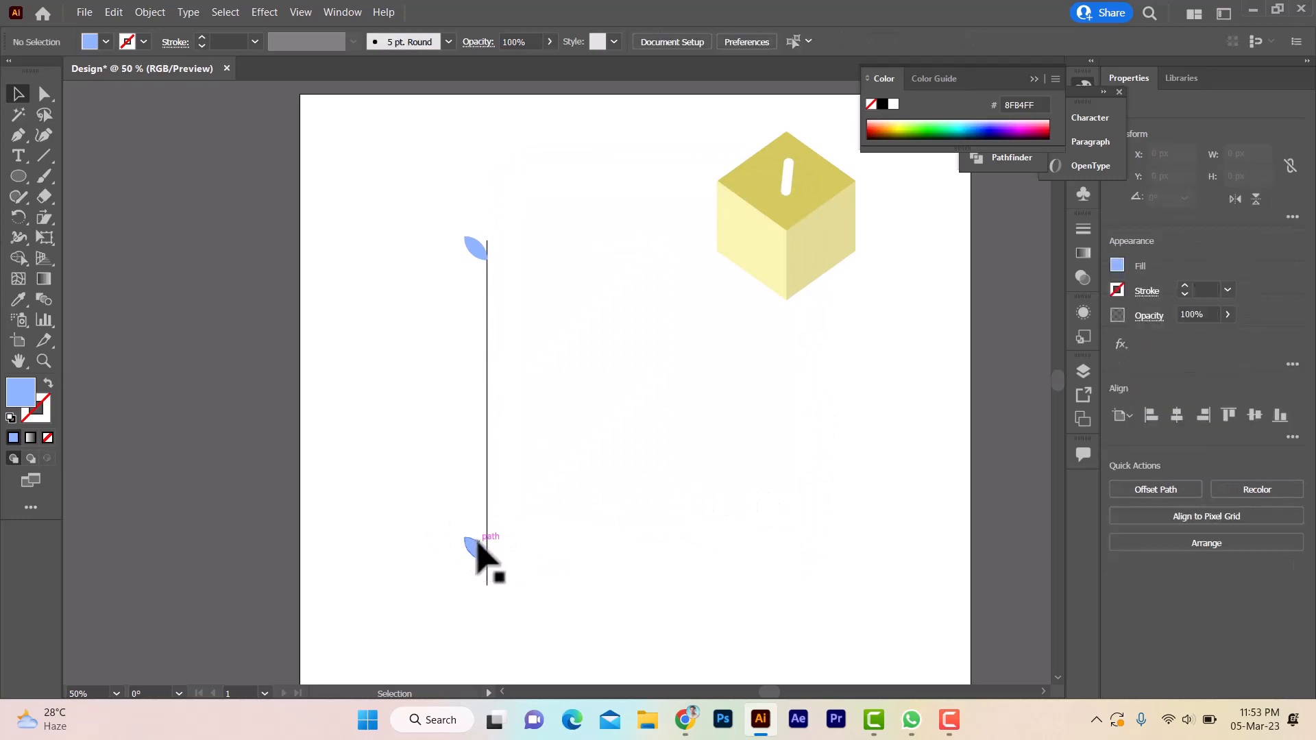
Enlarge the lower leaf to about 50 × 52 px and move it so its tip meets the line near the lower end.
{"action": "left_click", "coordinate": [477, 545]}
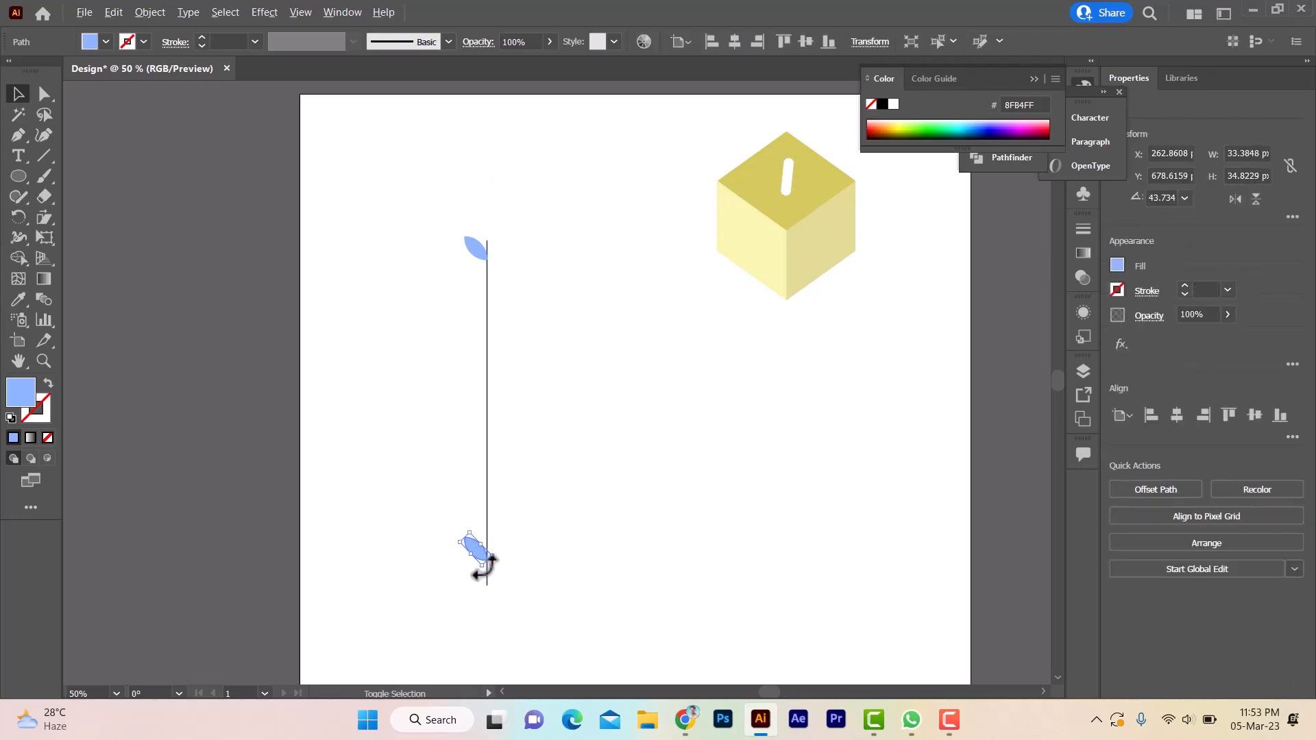
{"action": "left_click_drag", "start_coordinate": [489, 563], "coordinate": [505, 596]}
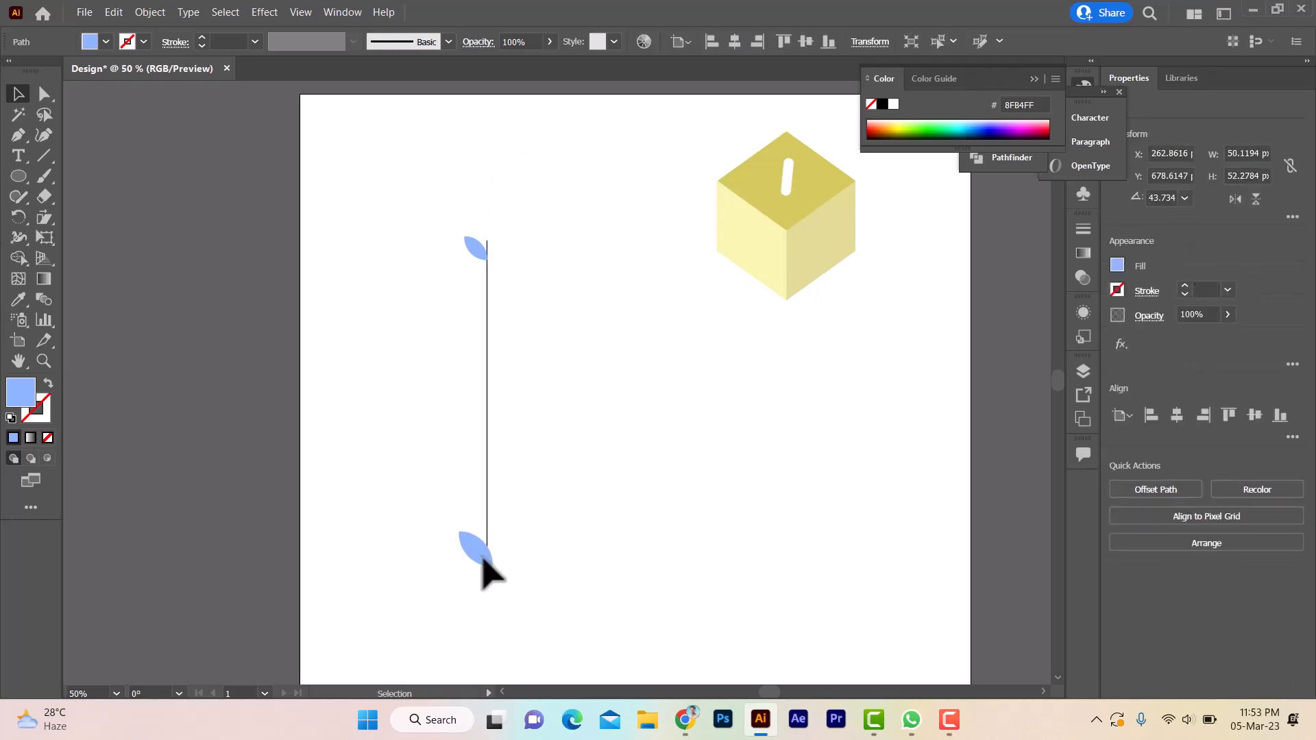
{"action": "scroll", "coordinate": [482, 557], "scroll_direction": "up", "scroll_amount": 2}
{"action": "left_click_drag", "start_coordinate": [564, 549], "coordinate": [665, 440]}
{"action": "left_click_drag", "start_coordinate": [577, 445], "coordinate": [555, 460]}
{"action": "left_click", "coordinate": [670, 474]}
{"action": "scroll", "coordinate": [573, 463], "scroll_direction": "up", "scroll_amount": 1}
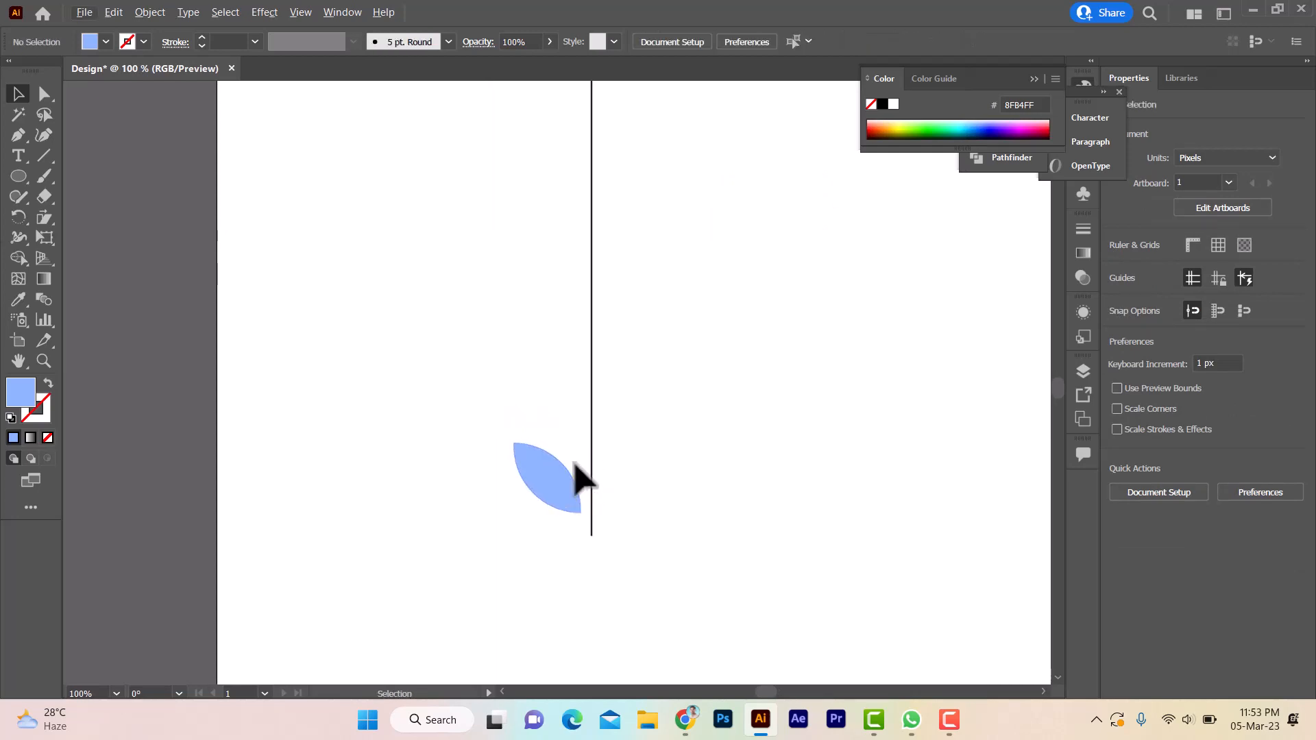
{"action": "scroll", "coordinate": [583, 478], "scroll_direction": "up", "scroll_amount": 1}
{"action": "left_click_drag", "start_coordinate": [575, 505], "coordinate": [578, 501]}
{"action": "scroll", "coordinate": [564, 511], "scroll_direction": "down", "scroll_amount": 2}
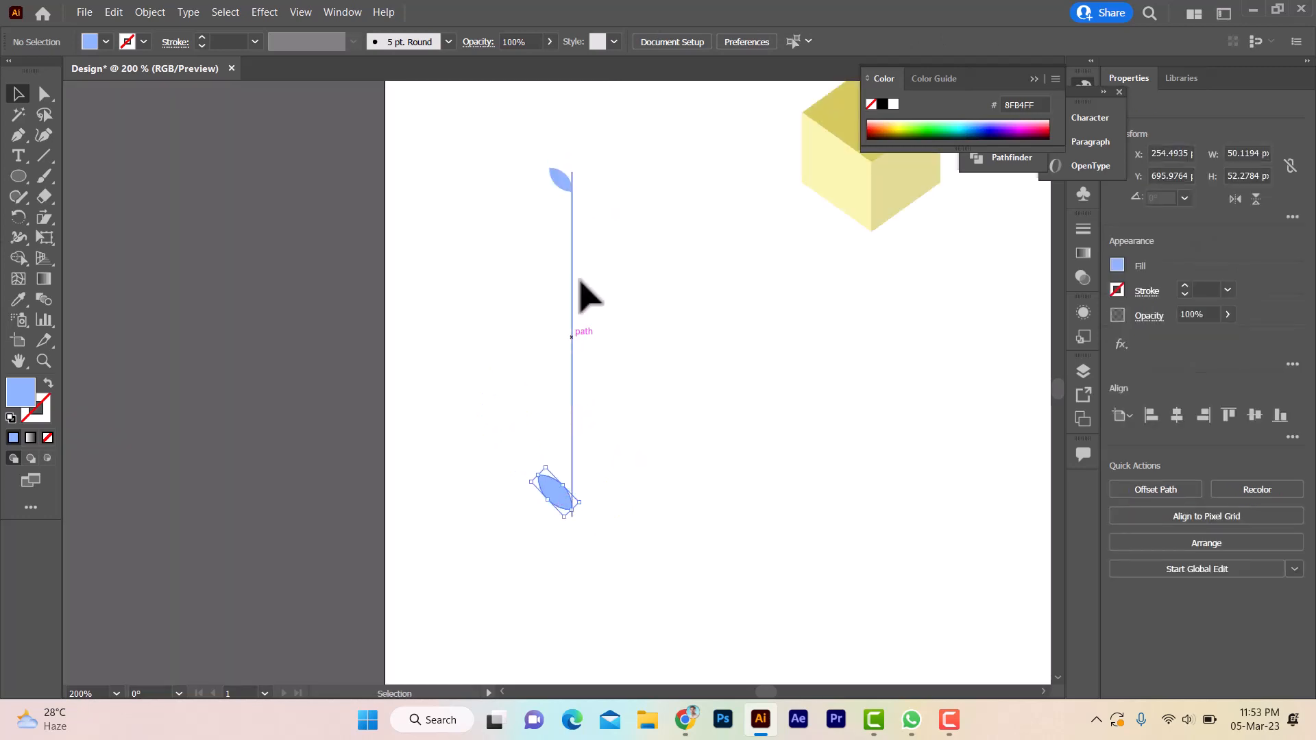
Fill both leaves with green 00D465.
{"action": "left_click", "coordinate": [558, 182], "text": "shift"}
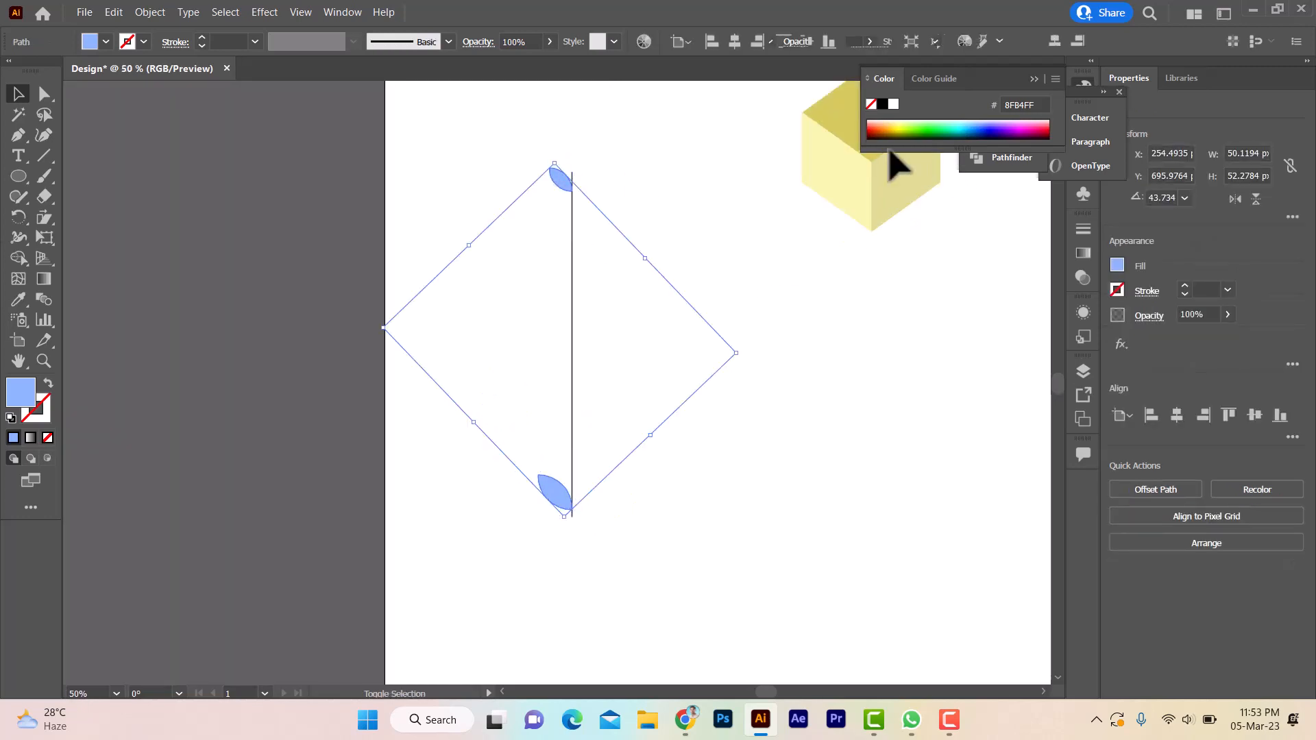
{"action": "left_click", "coordinate": [944, 127]}
{"action": "left_click", "coordinate": [635, 382]}
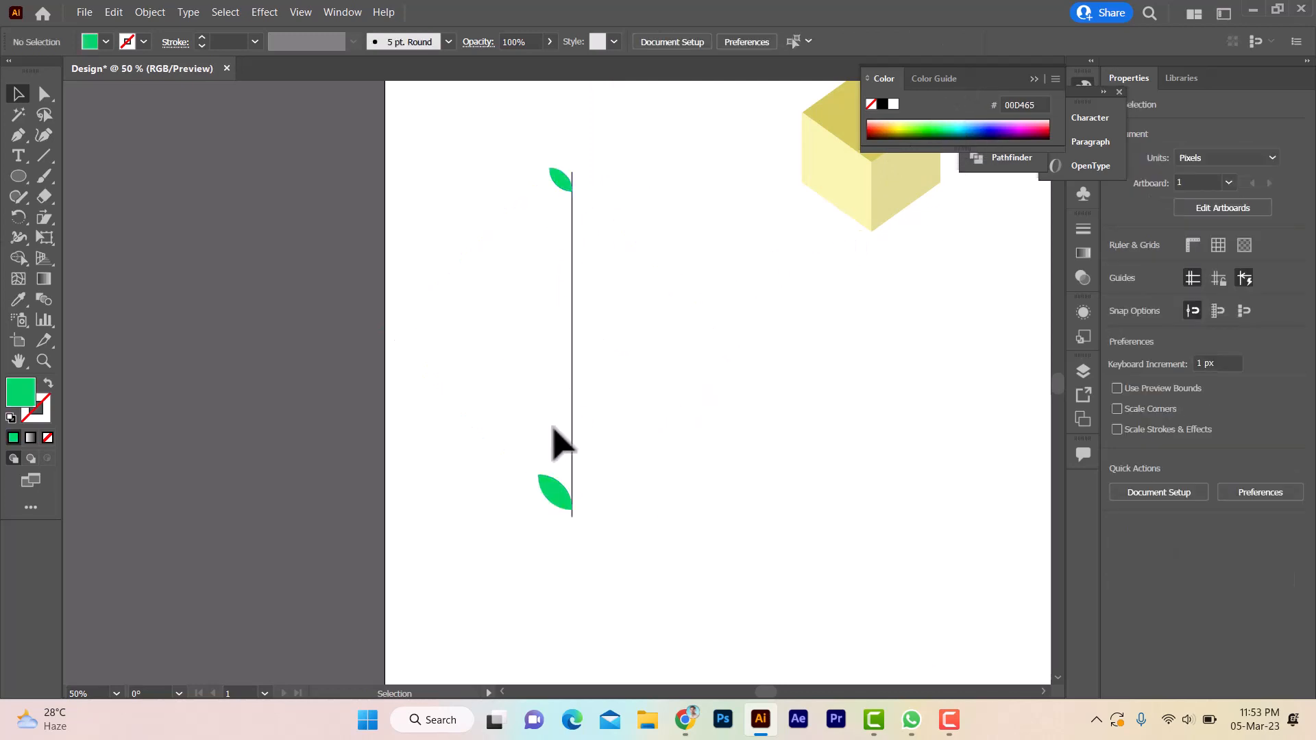
Fill the upper leaf with pale green DEFFD4.
{"action": "left_click", "coordinate": [561, 182]}
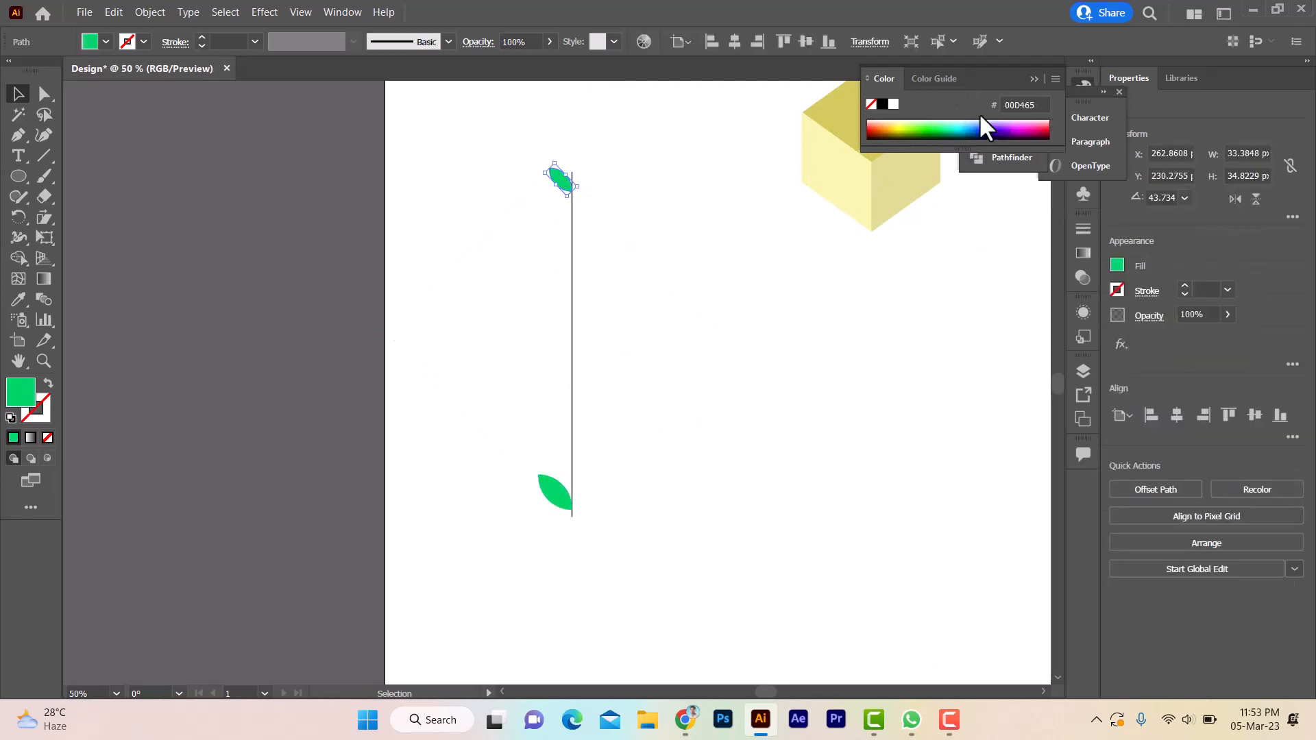
{"action": "left_click", "coordinate": [922, 124]}
{"action": "left_click", "coordinate": [921, 116]}
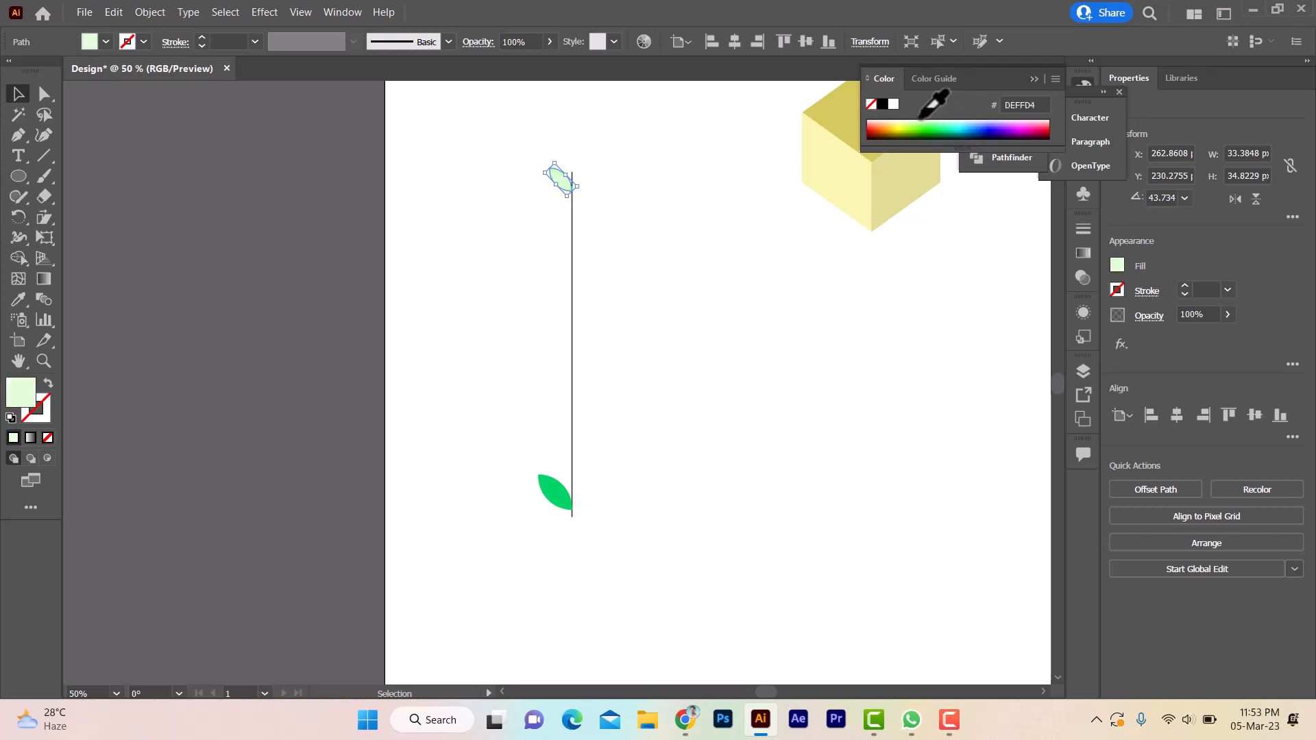
{"action": "left_click", "coordinate": [760, 254]}
Move the upper leaf to about X 262, Y 232 px so its tip meets the vertical line.
{"action": "scroll", "coordinate": [556, 199], "scroll_direction": "up", "scroll_amount": 4}
{"action": "left_click_drag", "start_coordinate": [557, 154], "coordinate": [440, 182]}
{"action": "left_click", "coordinate": [532, 243]}
{"action": "left_click", "coordinate": [590, 135]}
{"action": "left_click_drag", "start_coordinate": [608, 176], "coordinate": [574, 174]}
{"action": "scroll", "coordinate": [592, 318], "scroll_direction": "down", "scroll_amount": 4}
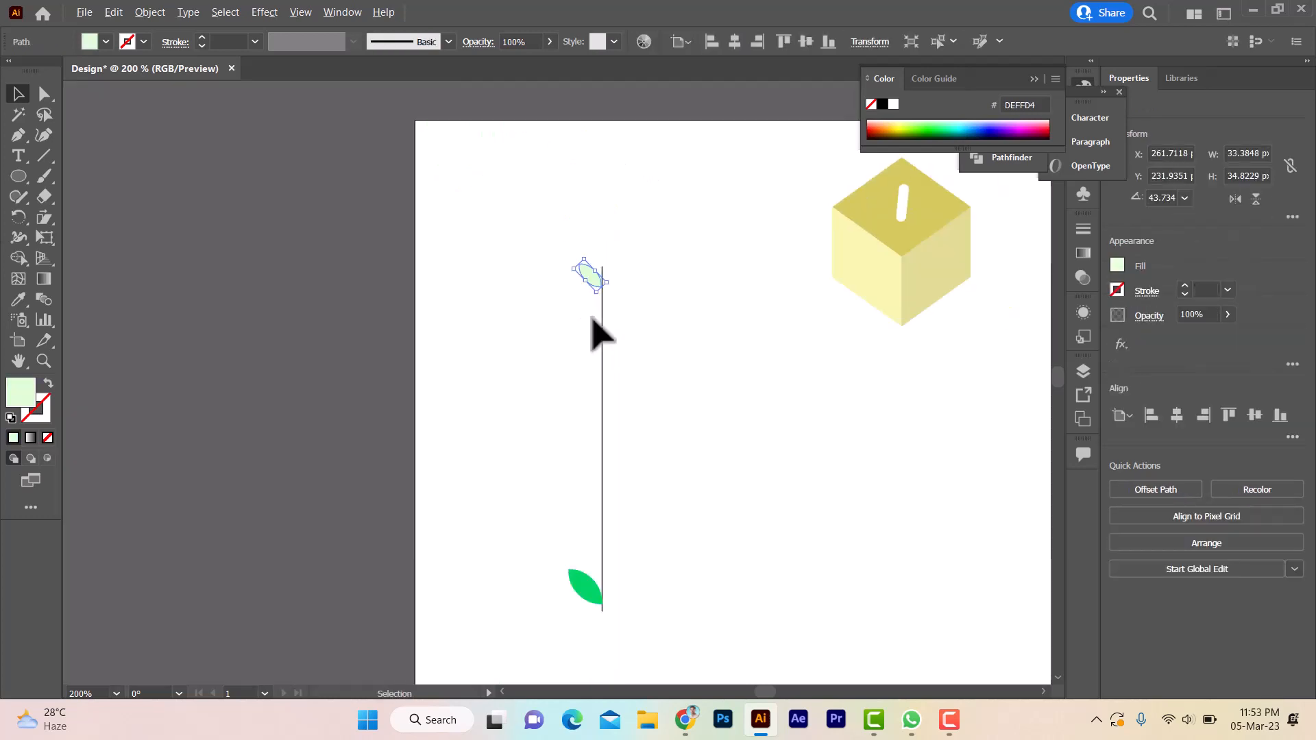
Blend the pale upper leaf into the green lower leaf along the vertical line.
{"action": "left_click_drag", "start_coordinate": [660, 353], "coordinate": [642, 278]}
{"action": "left_click", "coordinate": [569, 525], "text": "shift"}
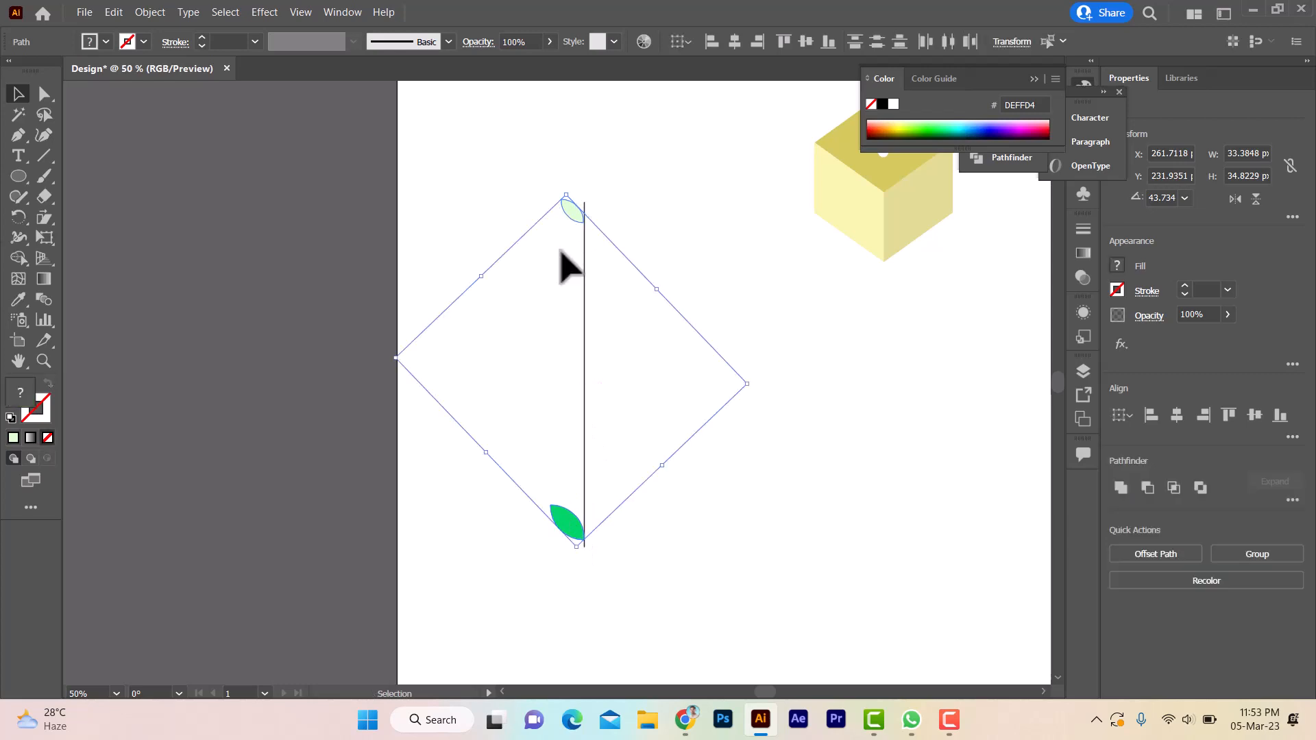
{"action": "left_click", "coordinate": [49, 306]}
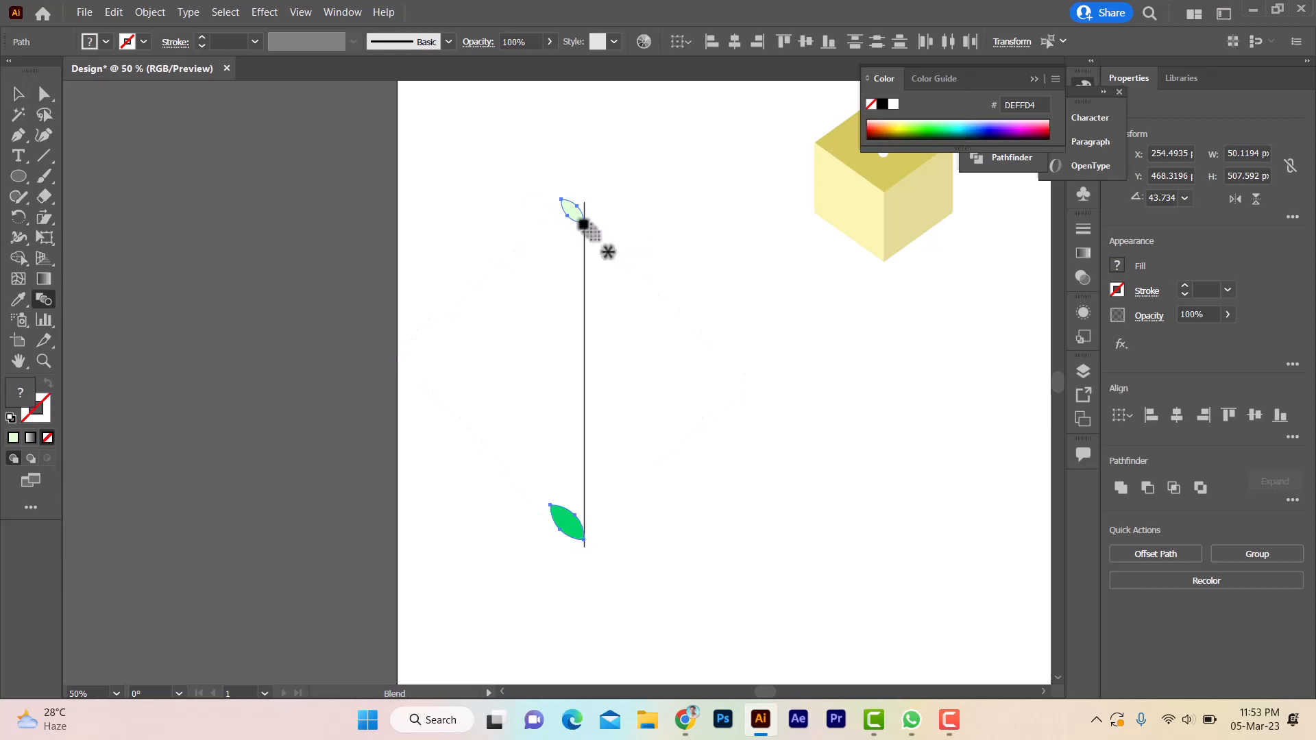
{"action": "left_click", "coordinate": [585, 540]}
{"action": "scroll", "coordinate": [576, 449], "scroll_direction": "up", "scroll_amount": 4}
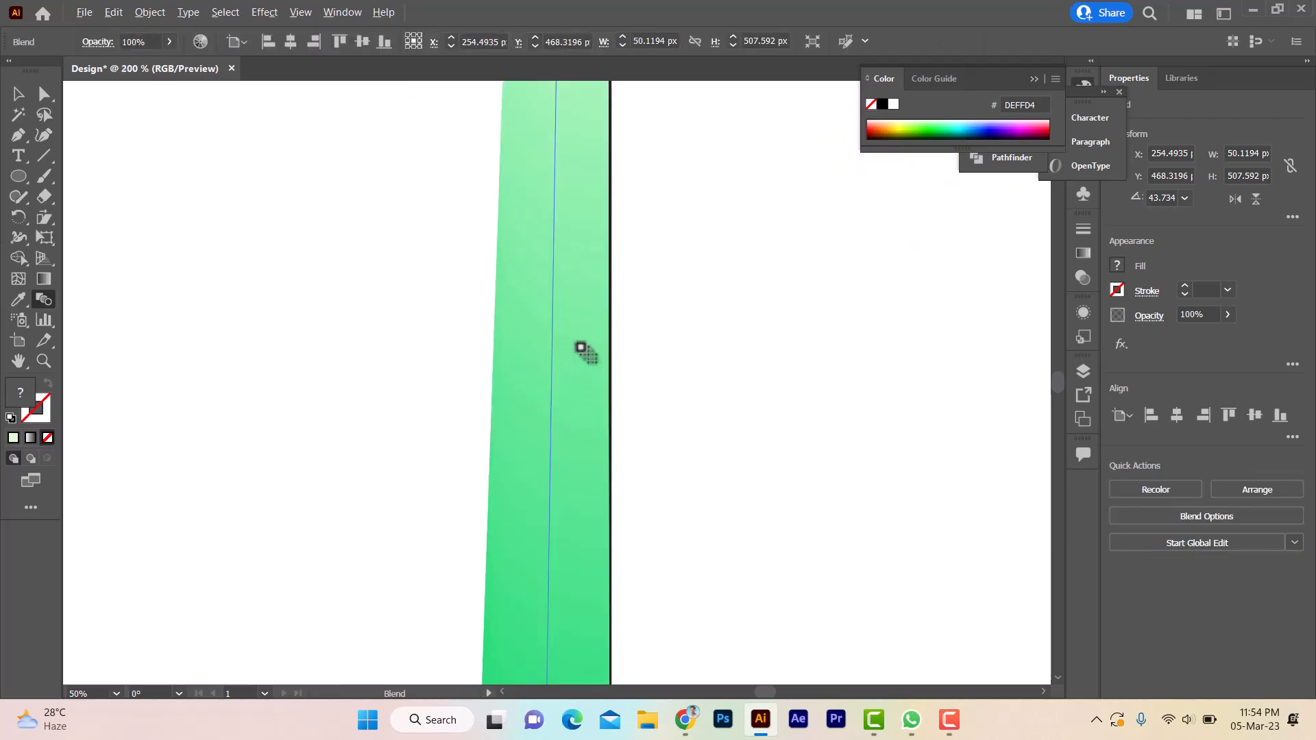
{"action": "scroll", "coordinate": [570, 381], "scroll_direction": "down", "scroll_amount": 4}
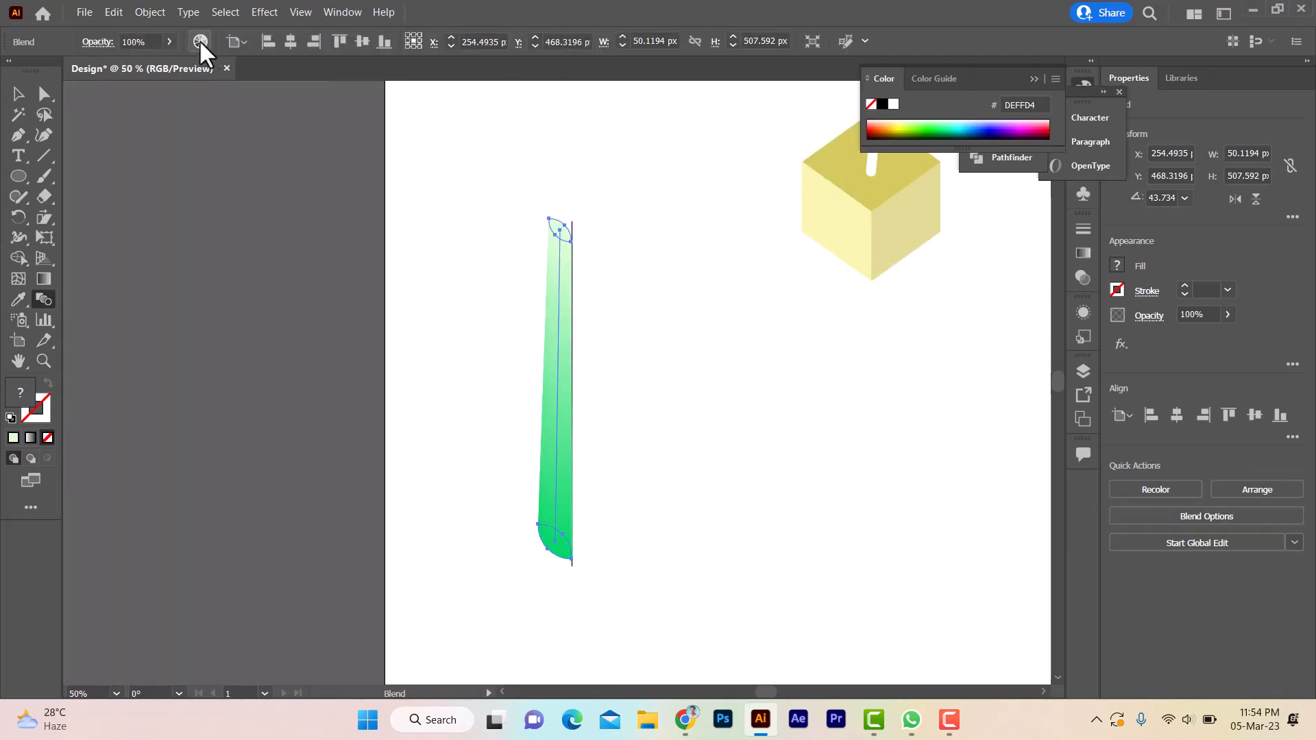
Set the leaf blend's spacing to Specified Steps with a value of 5.
{"action": "left_click", "coordinate": [150, 14]}
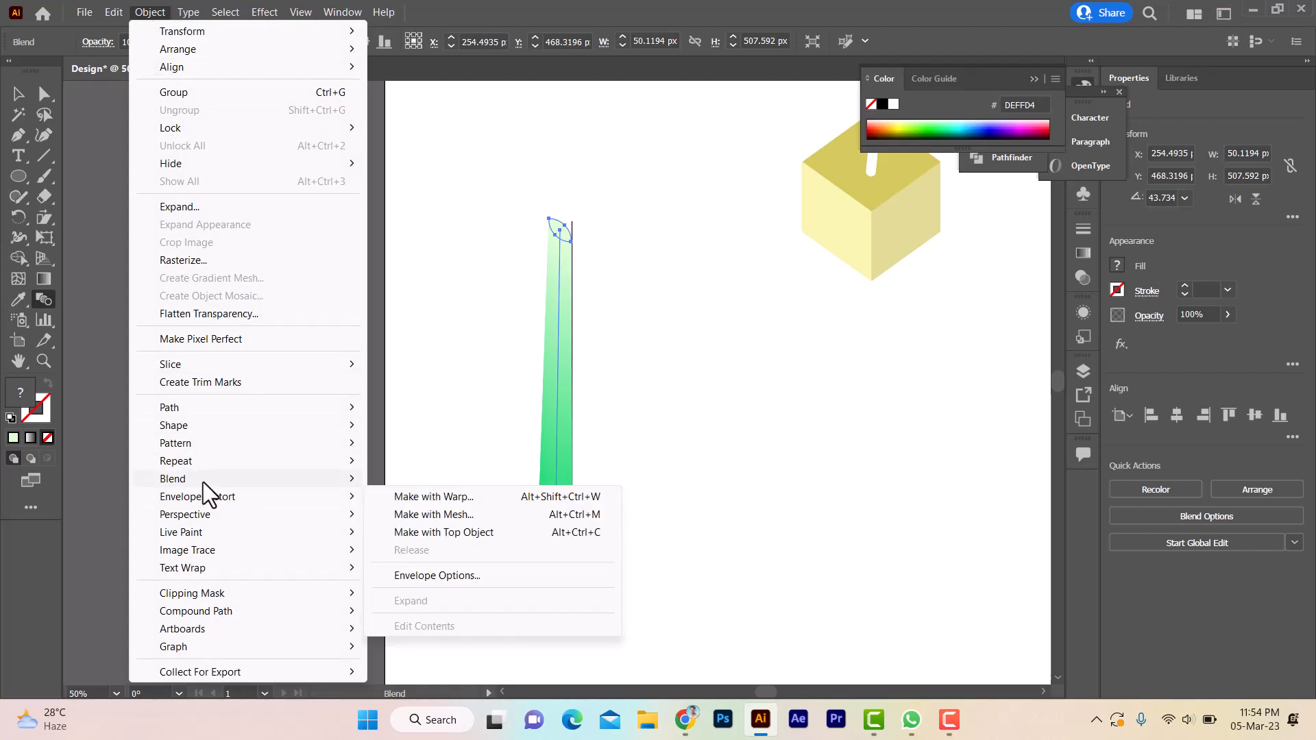
{"action": "mouse_move", "coordinate": [213, 482]}
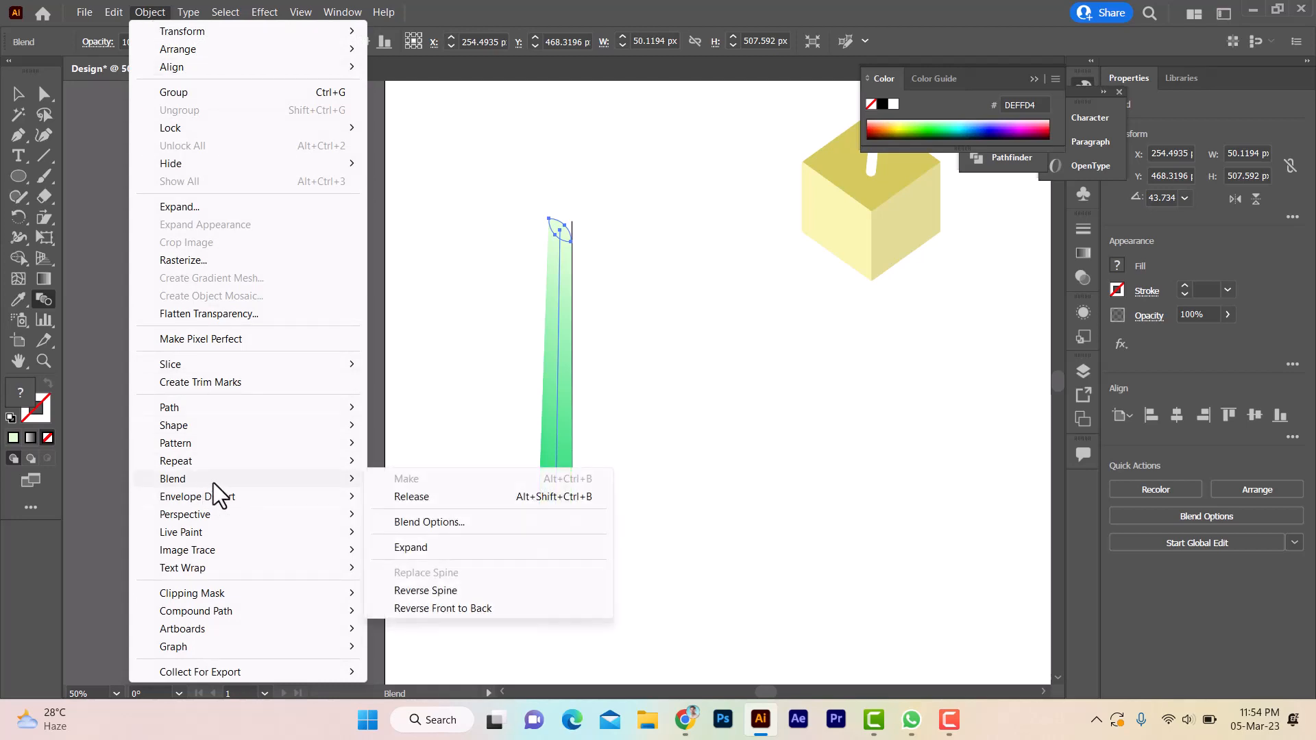
{"action": "left_click", "coordinate": [434, 524]}
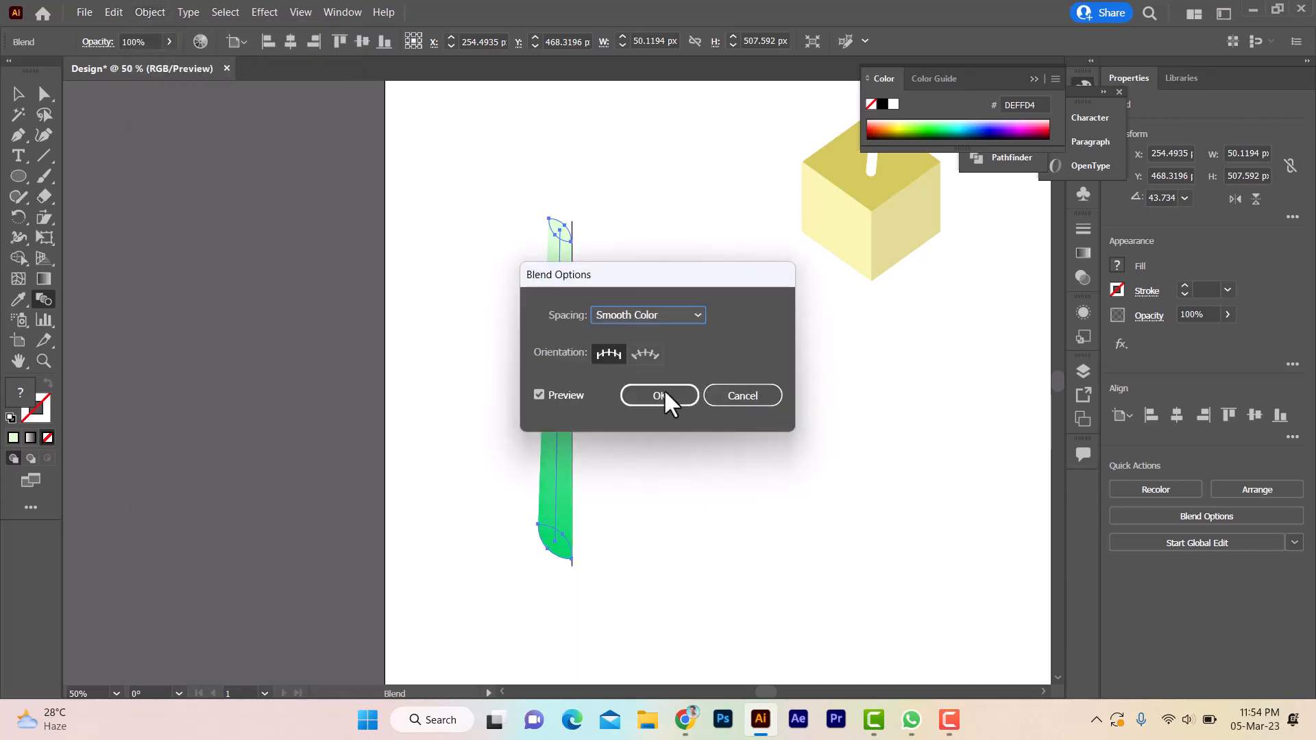
{"action": "left_click", "coordinate": [654, 317]}
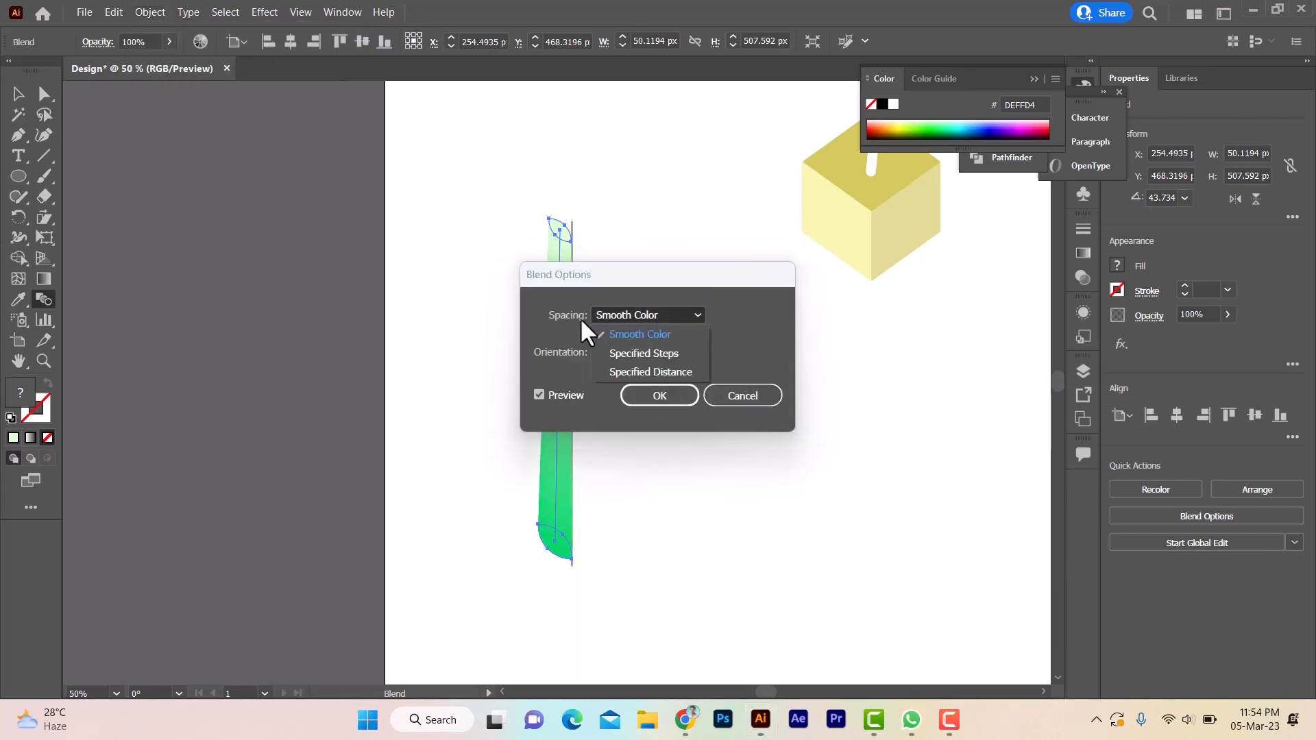
{"action": "left_click", "coordinate": [647, 352]}
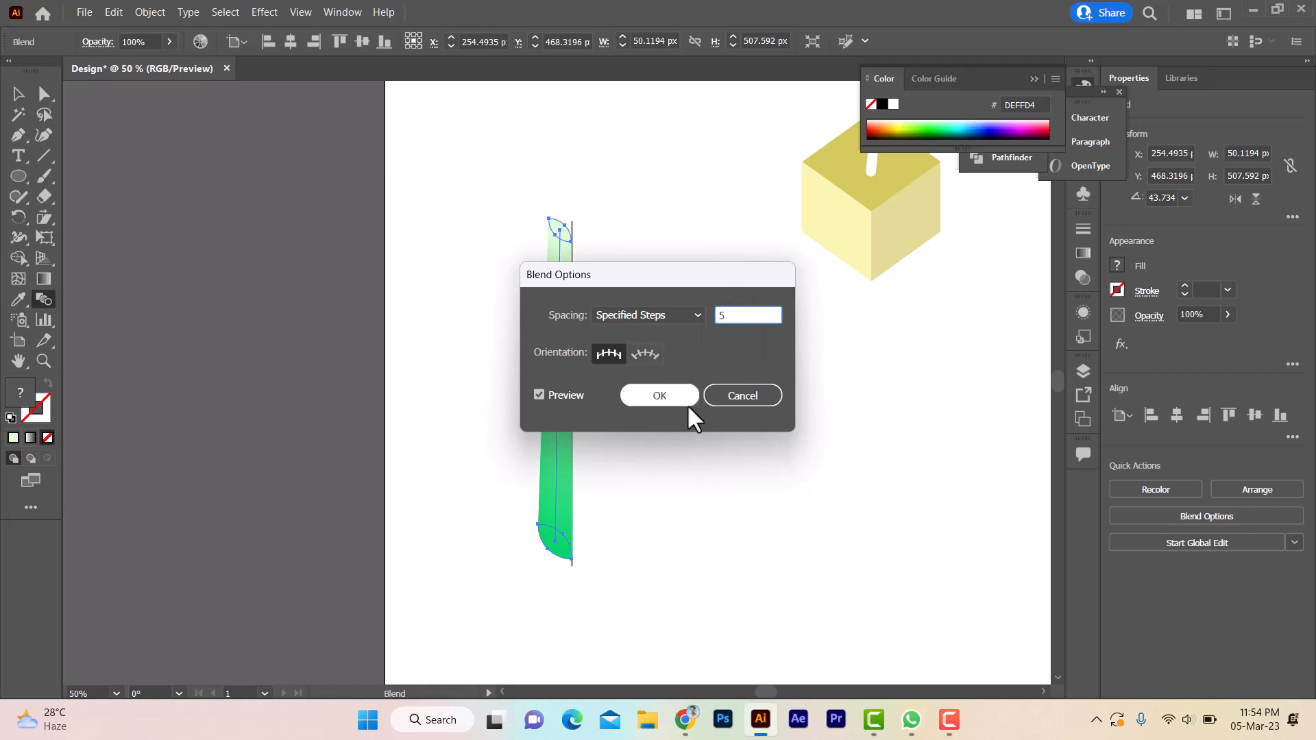
{"action": "left_click", "coordinate": [573, 397]}
{"action": "left_click", "coordinate": [573, 397]}
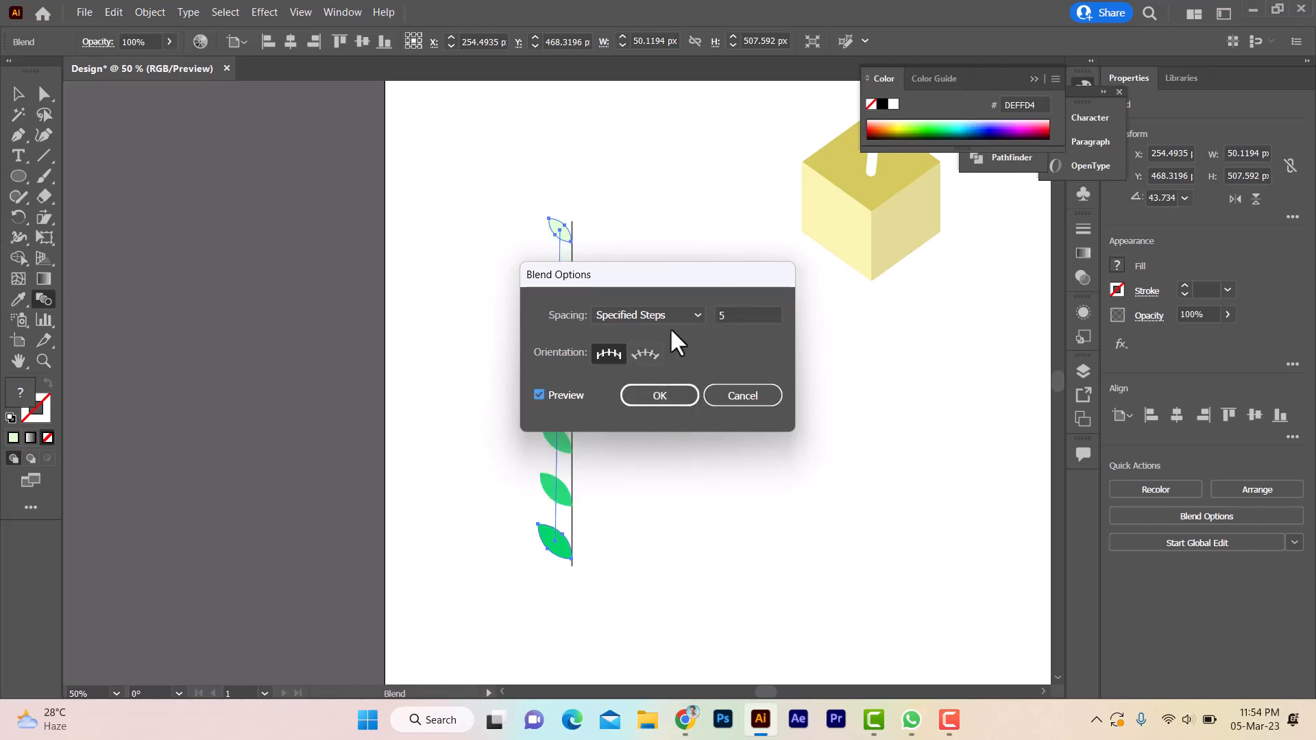
{"action": "left_click_drag", "start_coordinate": [646, 275], "coordinate": [854, 283]}
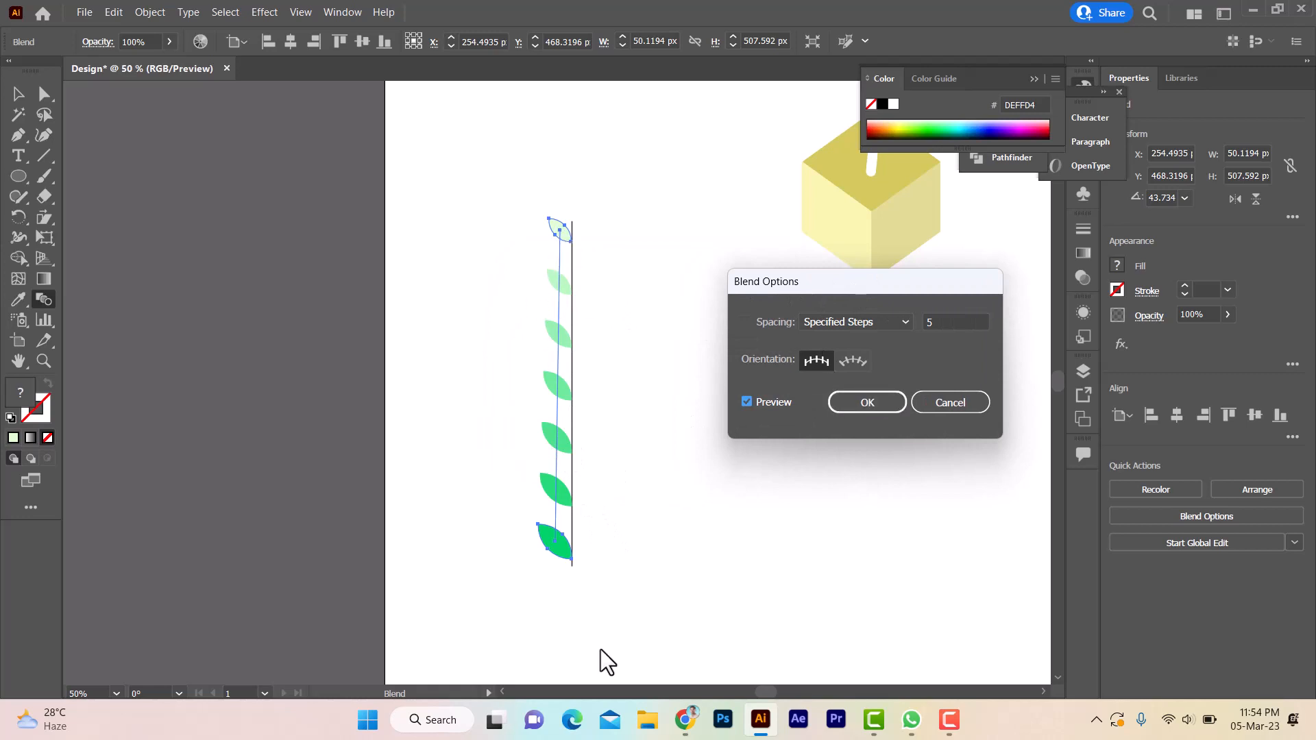
{"action": "left_click", "coordinate": [881, 402]}
{"action": "left_click", "coordinate": [18, 94]}
{"action": "left_click", "coordinate": [525, 165]}
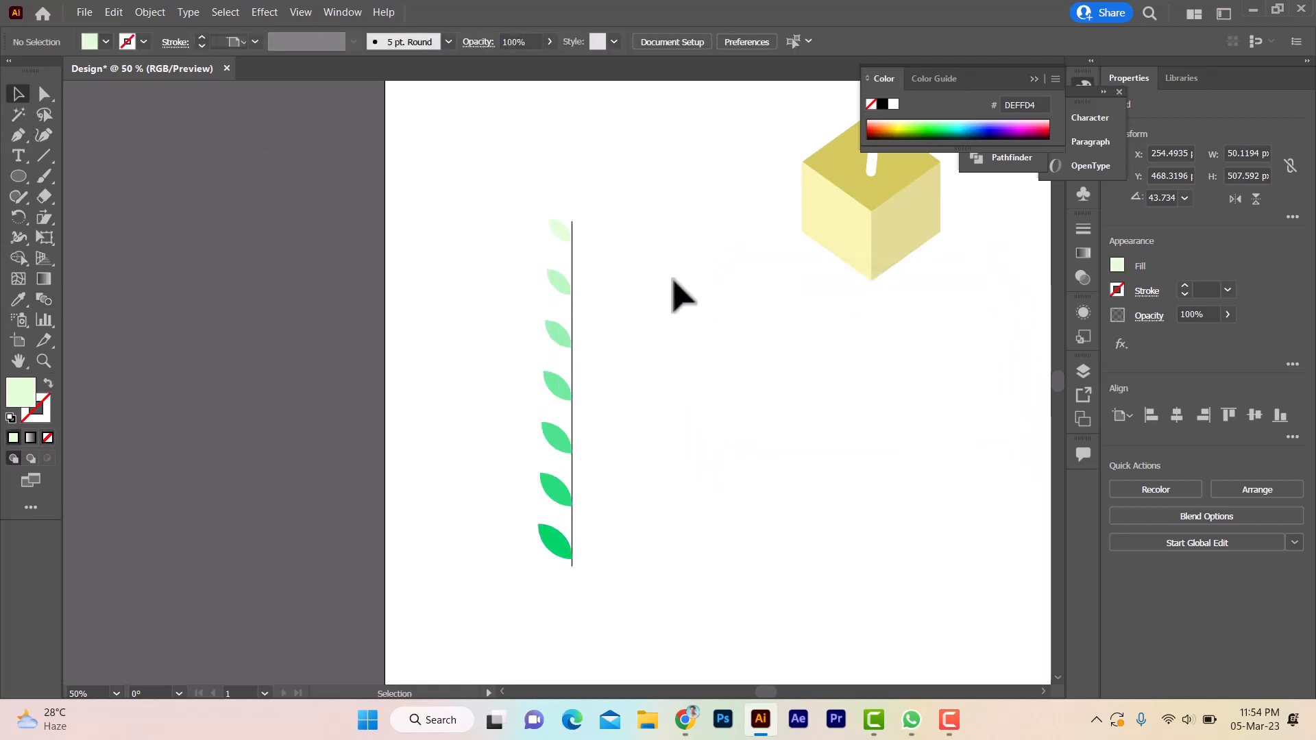
Try to reflect the leaf blend across the vertical line without copying it, and undo the reflection.
{"action": "left_click", "coordinate": [559, 281]}
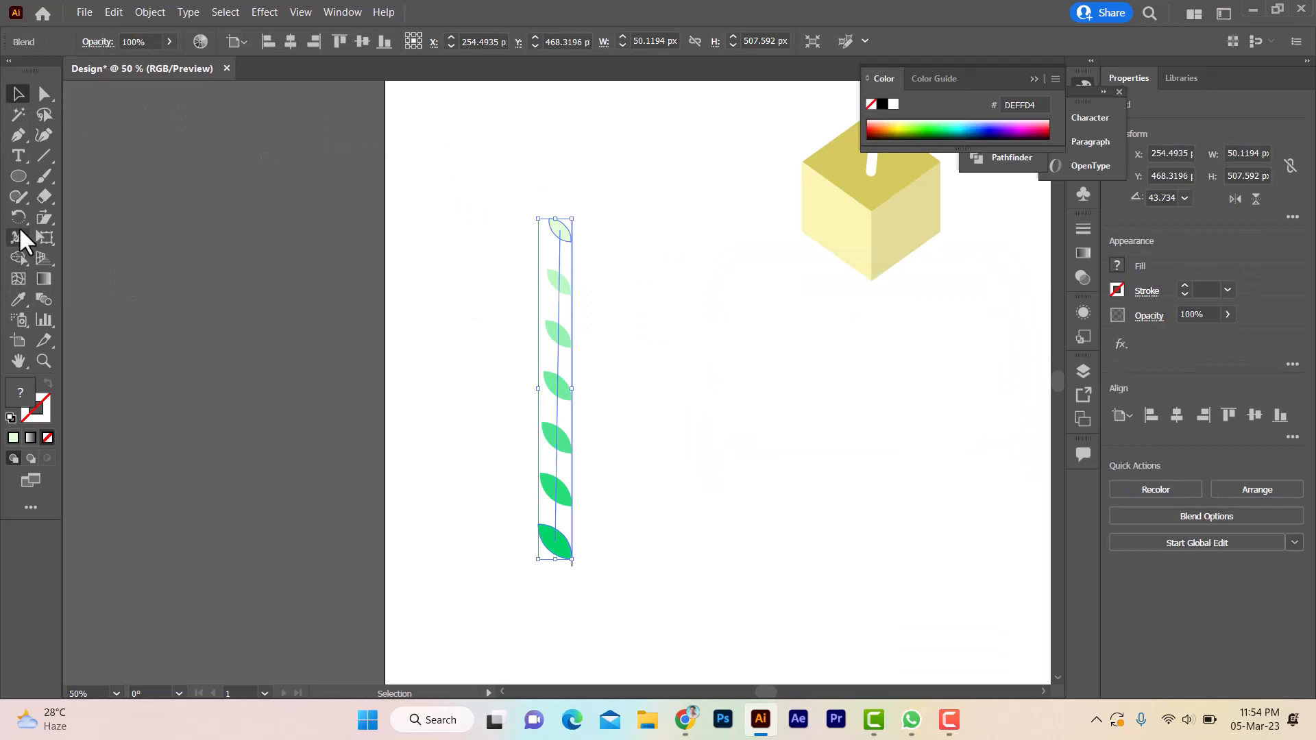
{"action": "left_click", "coordinate": [16, 215]}
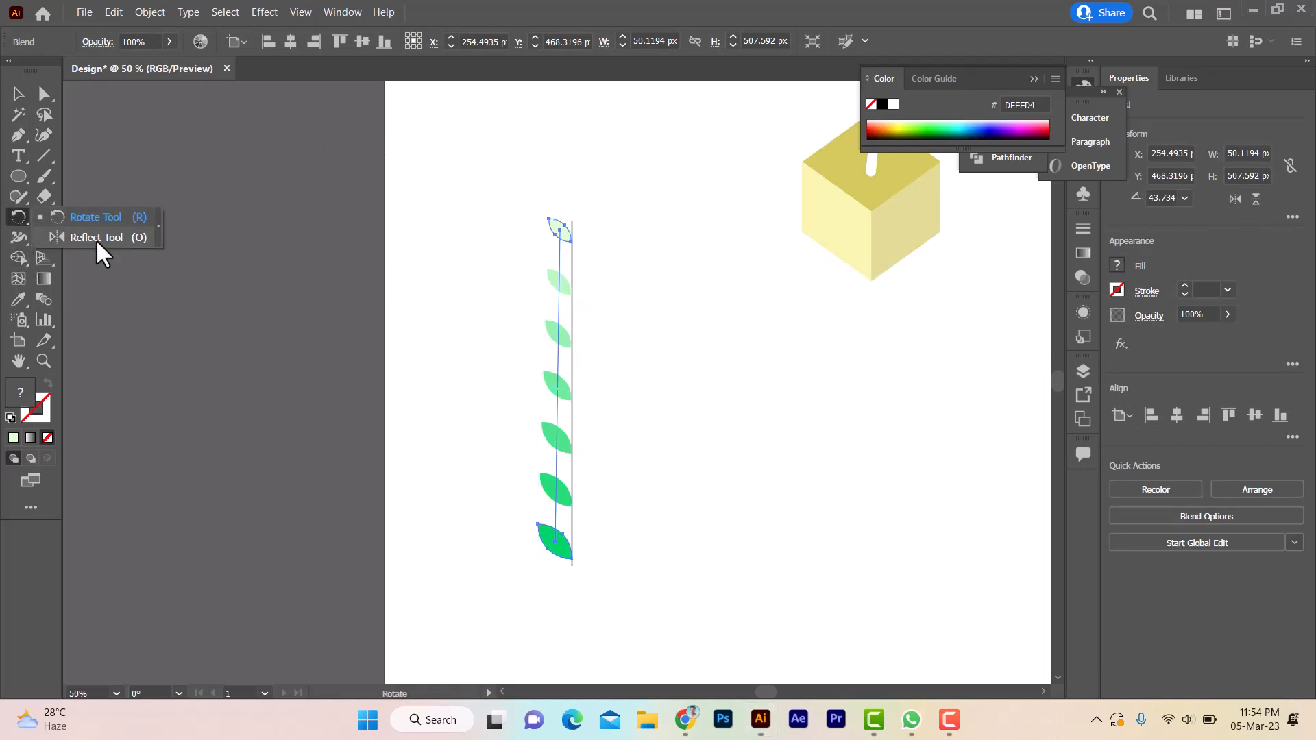
{"action": "left_click", "coordinate": [96, 238]}
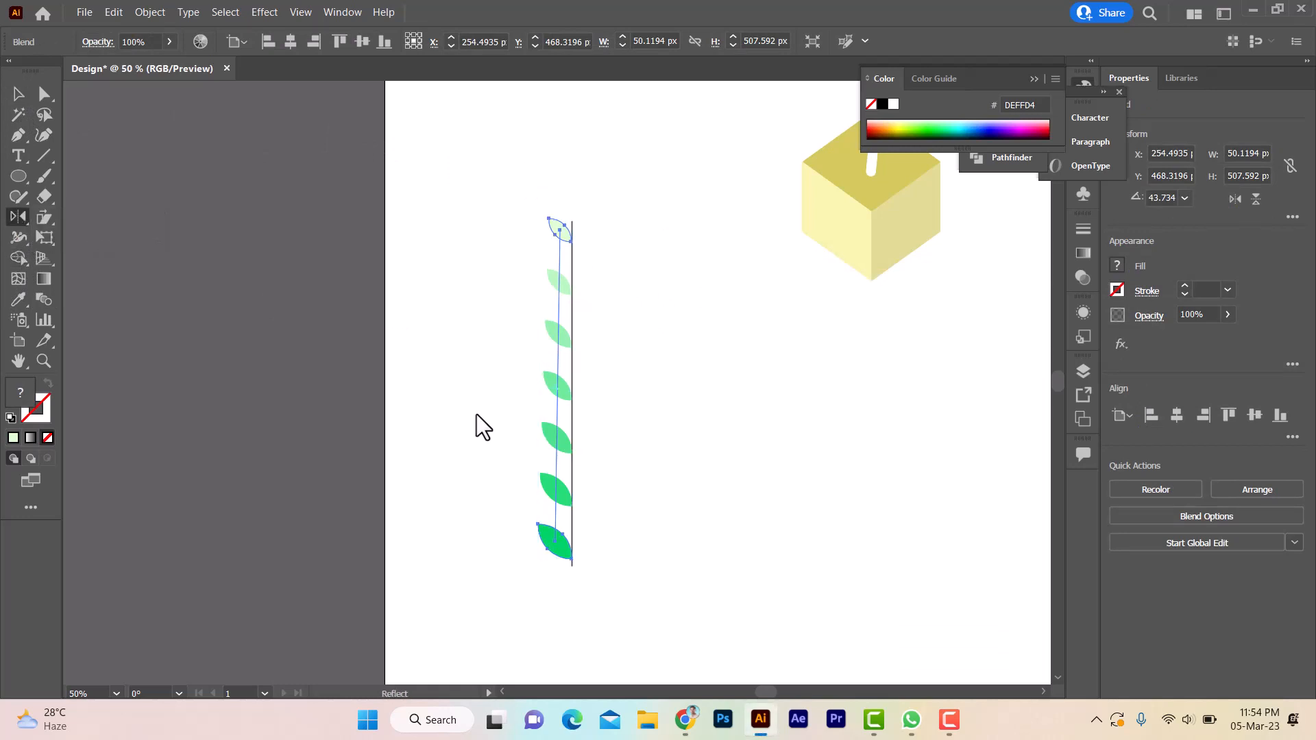
{"action": "left_click", "coordinate": [574, 557], "text": "alt"}
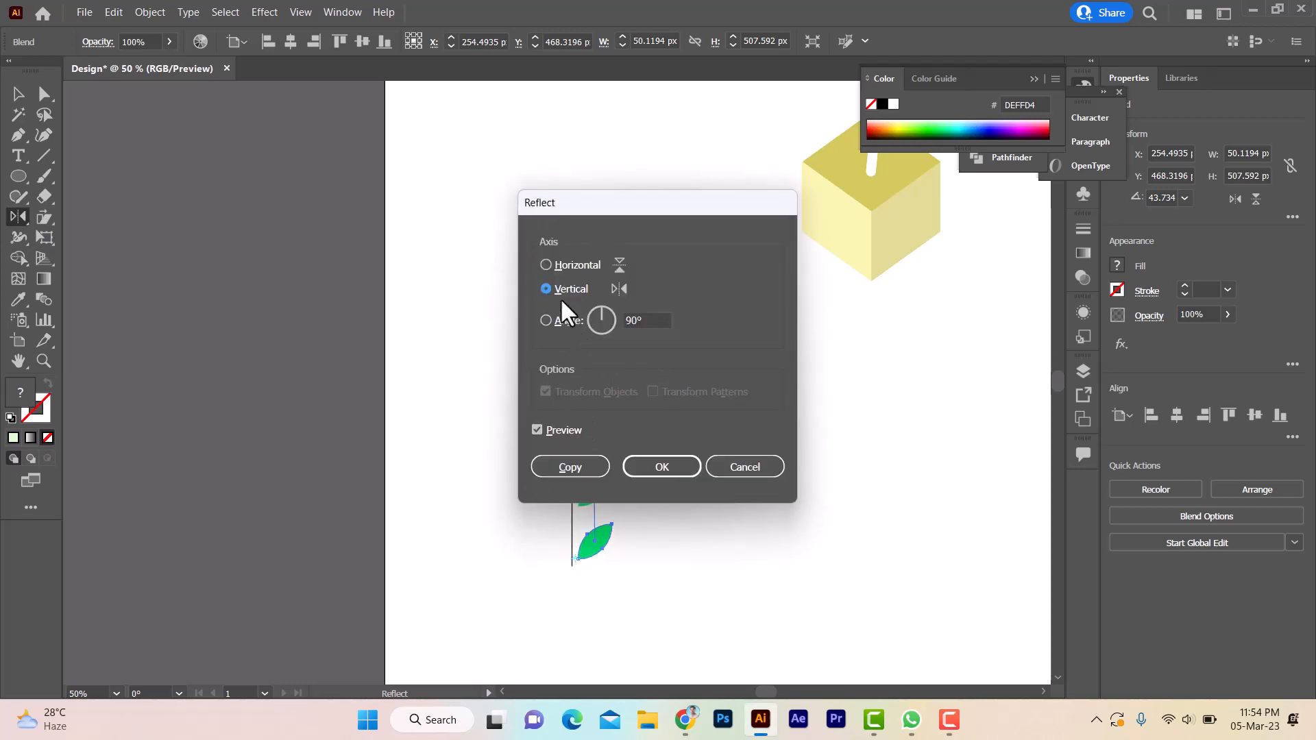
{"action": "left_click_drag", "start_coordinate": [572, 208], "coordinate": [916, 192]}
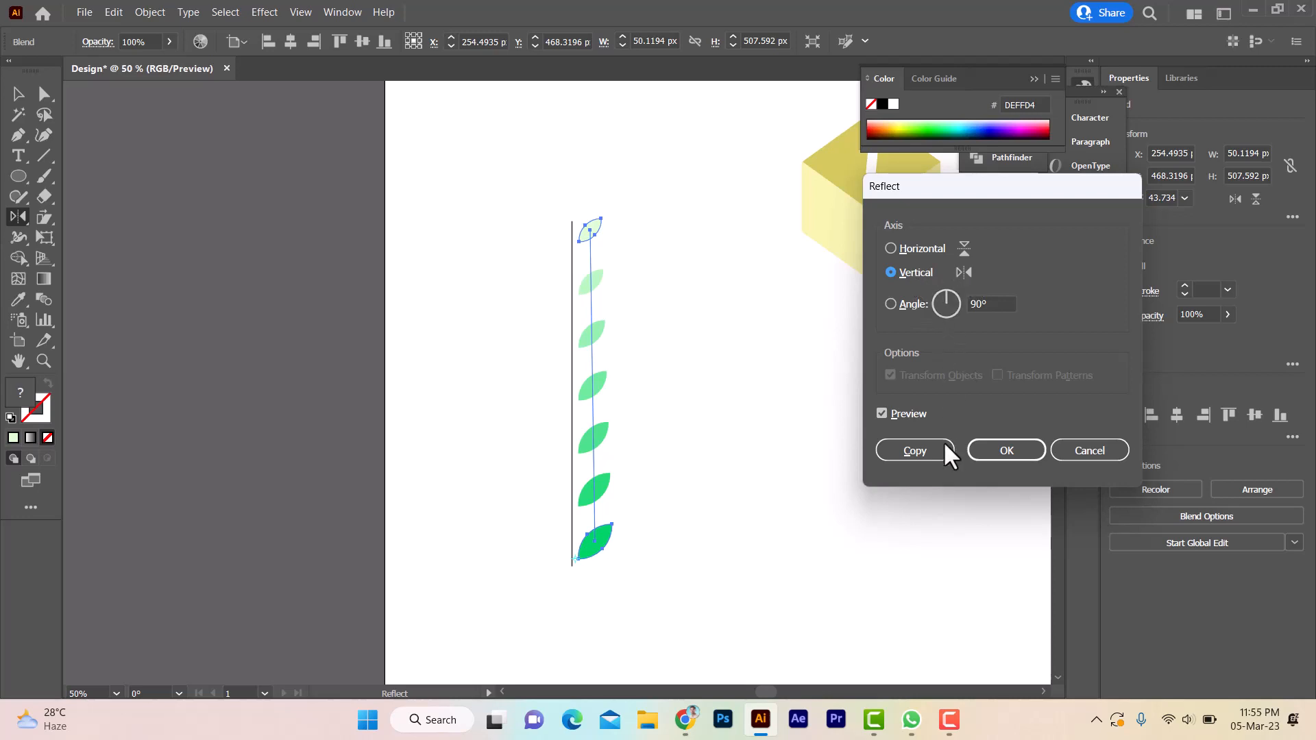
{"action": "left_click", "coordinate": [994, 447]}
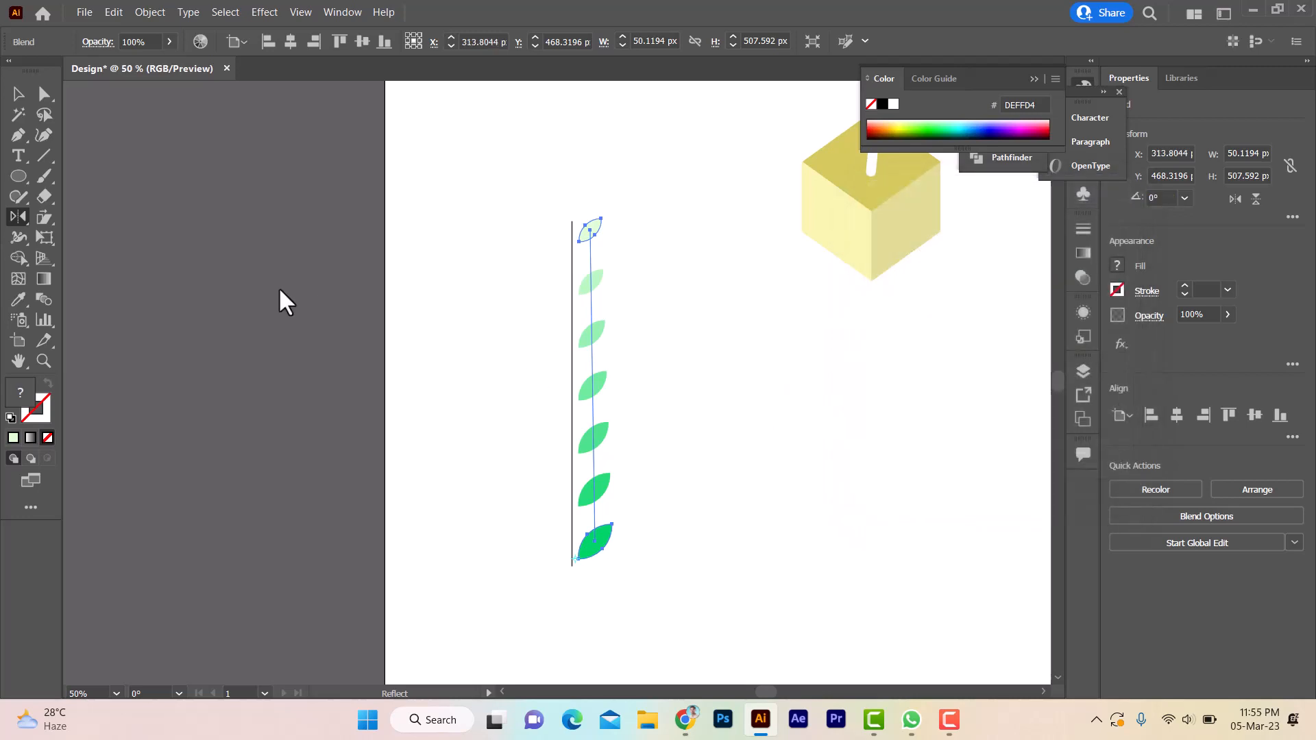
{"action": "left_click", "coordinate": [18, 94]}
{"action": "left_click", "coordinate": [713, 199]}
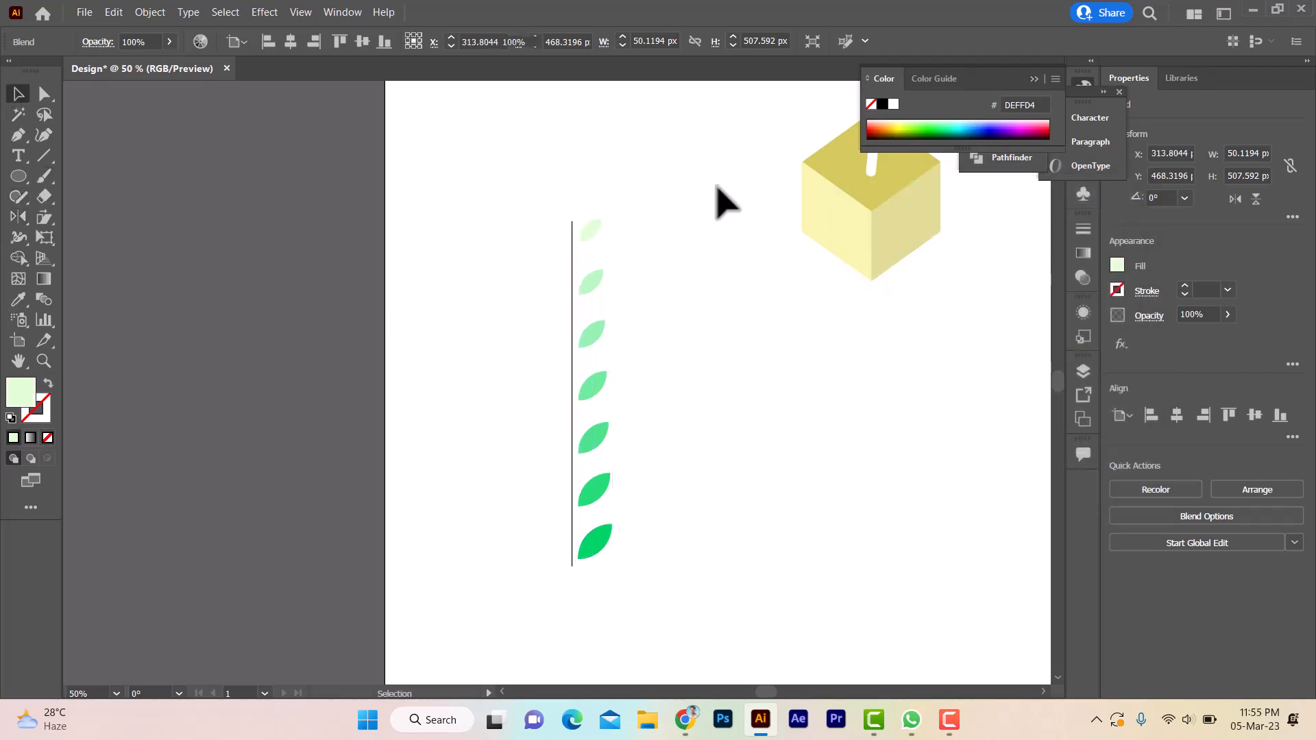
{"action": "left_click", "coordinate": [591, 296]}
{"action": "key", "text": "ctrl+z"}
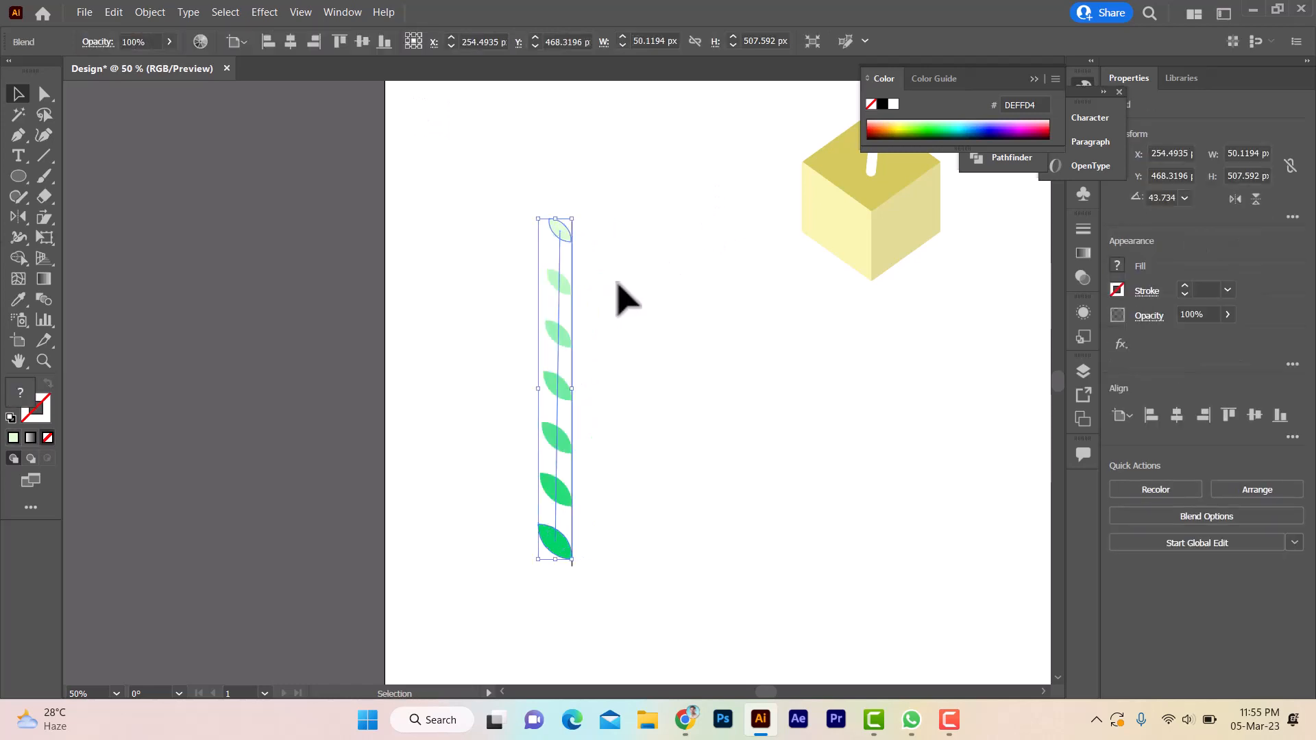
Create a mirrored copy of the leaf blend across the vertical line, using the Vertical axis.
{"action": "left_click", "coordinate": [20, 223]}
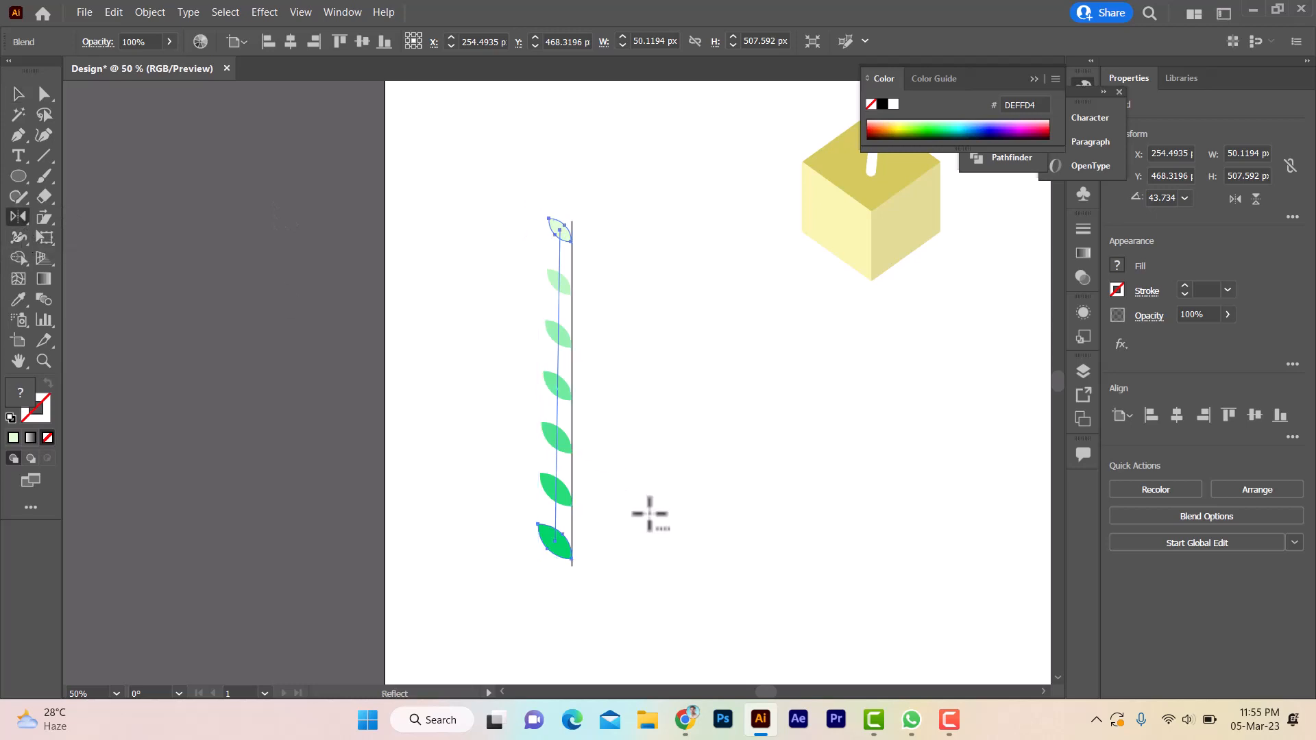
{"action": "left_click", "coordinate": [570, 550], "text": "alt"}
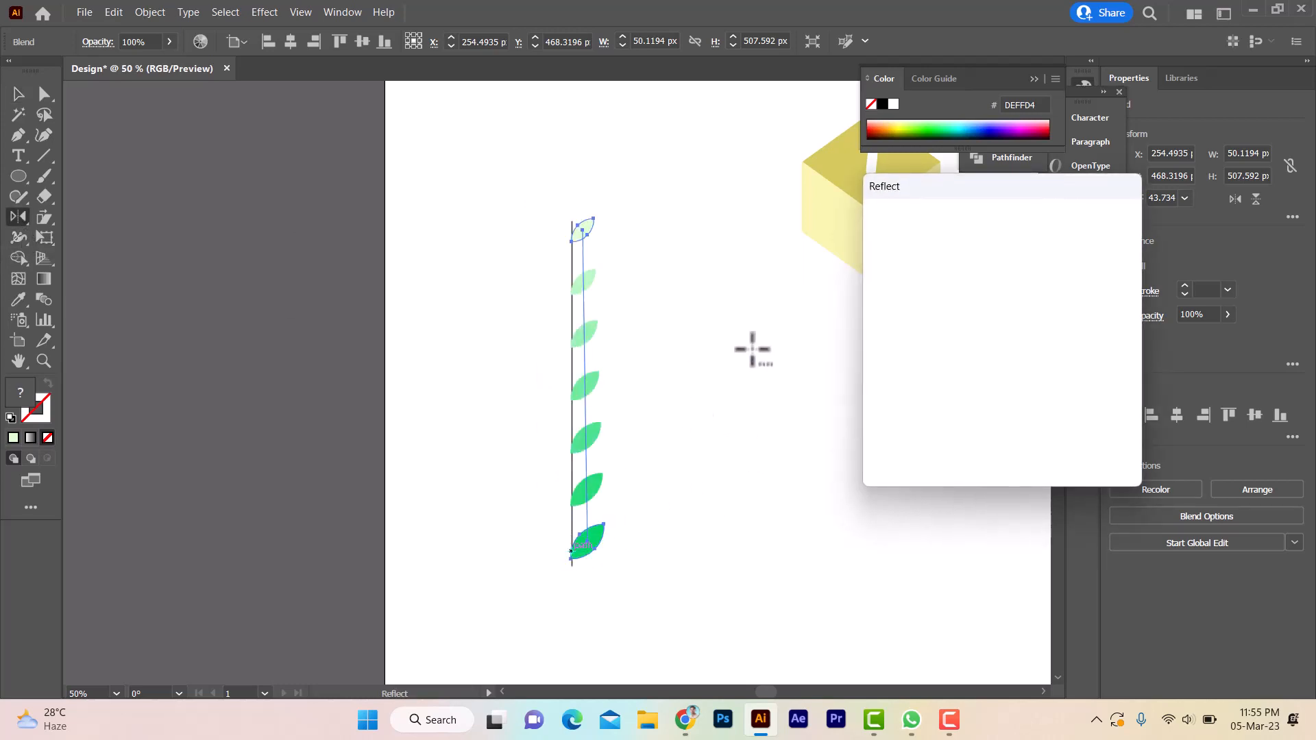
{"action": "left_click", "coordinate": [918, 456]}
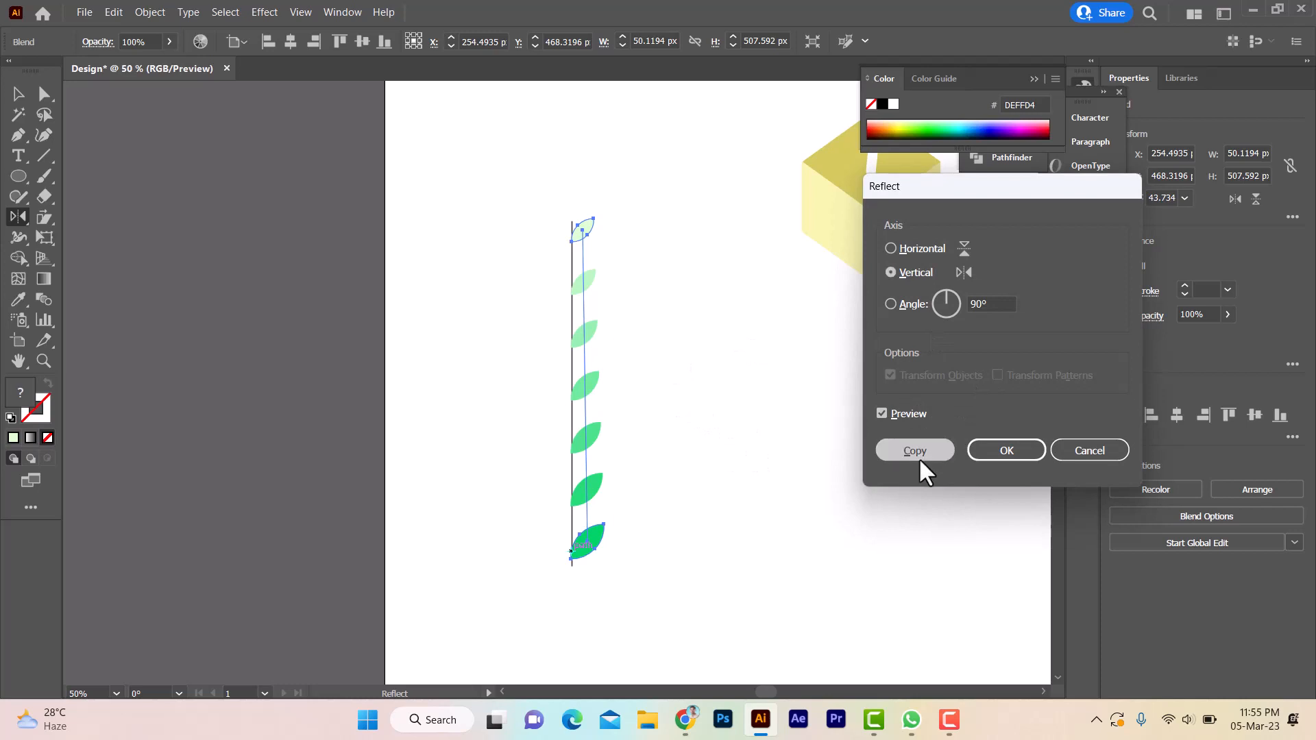
Move the mirrored leaf blend slightly upward along the stem so the leaf pairs are staggered.
{"action": "left_click", "coordinate": [17, 94]}
{"action": "left_click", "coordinate": [532, 251]}
{"action": "left_click_drag", "start_coordinate": [584, 229], "coordinate": [587, 217]}
{"action": "left_click", "coordinate": [660, 229]}
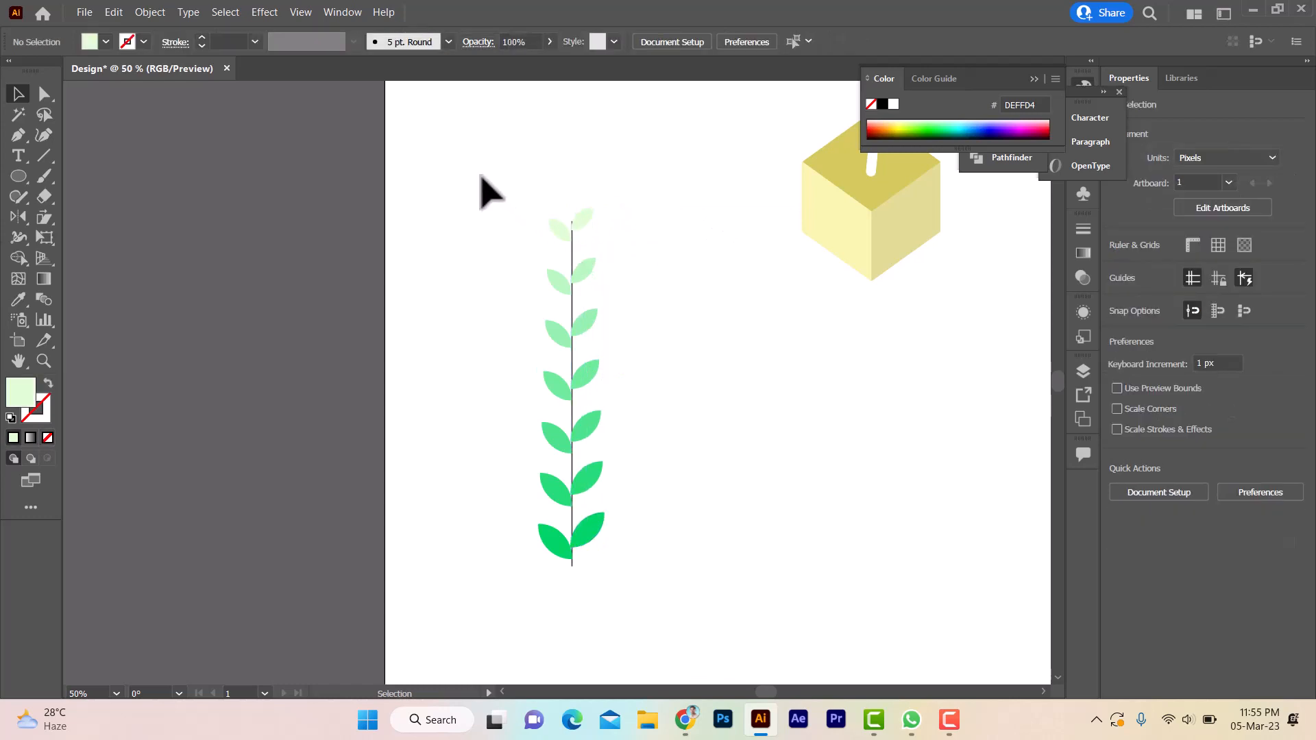
Group both leaf blends with the vertical stem line.
{"action": "scroll", "coordinate": [484, 182], "scroll_direction": "up", "scroll_amount": 3}
{"action": "left_click_drag", "start_coordinate": [534, 219], "coordinate": [537, 220]}
{"action": "left_click", "coordinate": [597, 224]}
{"action": "scroll", "coordinate": [528, 347], "scroll_direction": "down", "scroll_amount": 2}
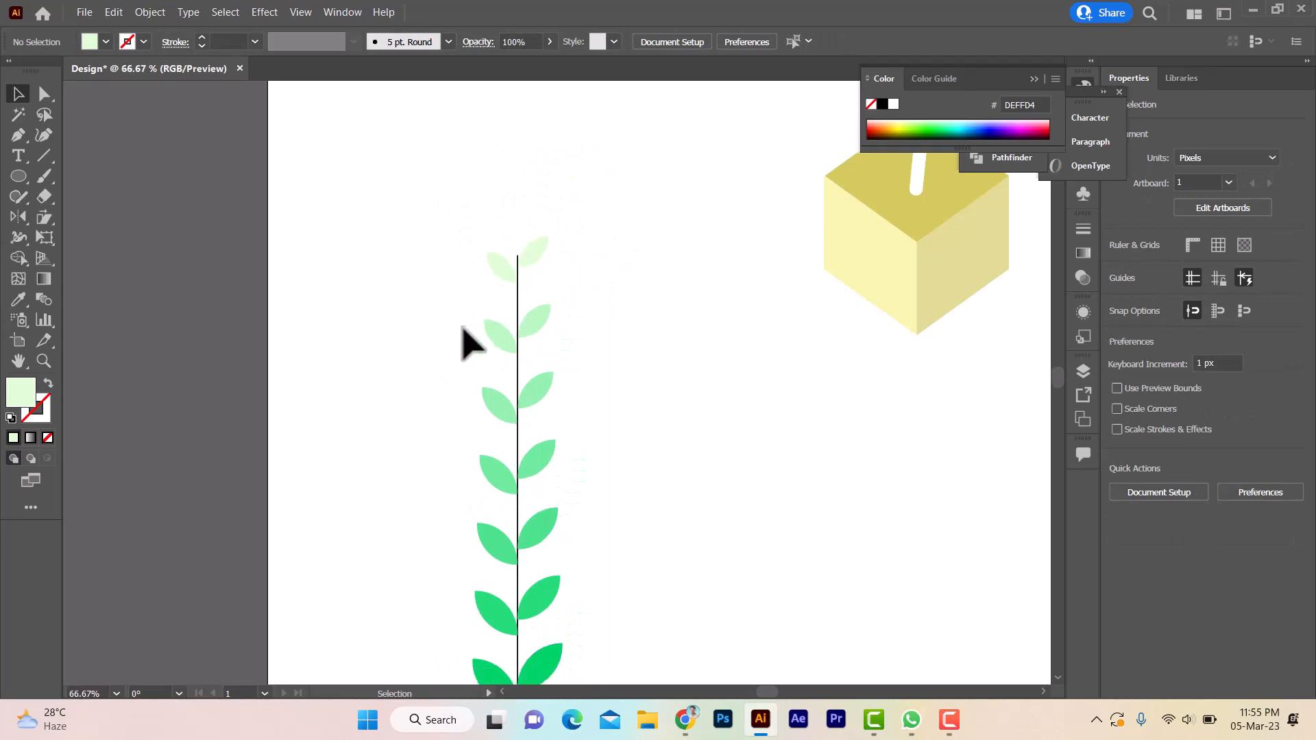
{"action": "scroll", "coordinate": [466, 350], "scroll_direction": "down", "scroll_amount": 3}
{"action": "scroll", "coordinate": [452, 345], "scroll_direction": "up", "scroll_amount": 2}
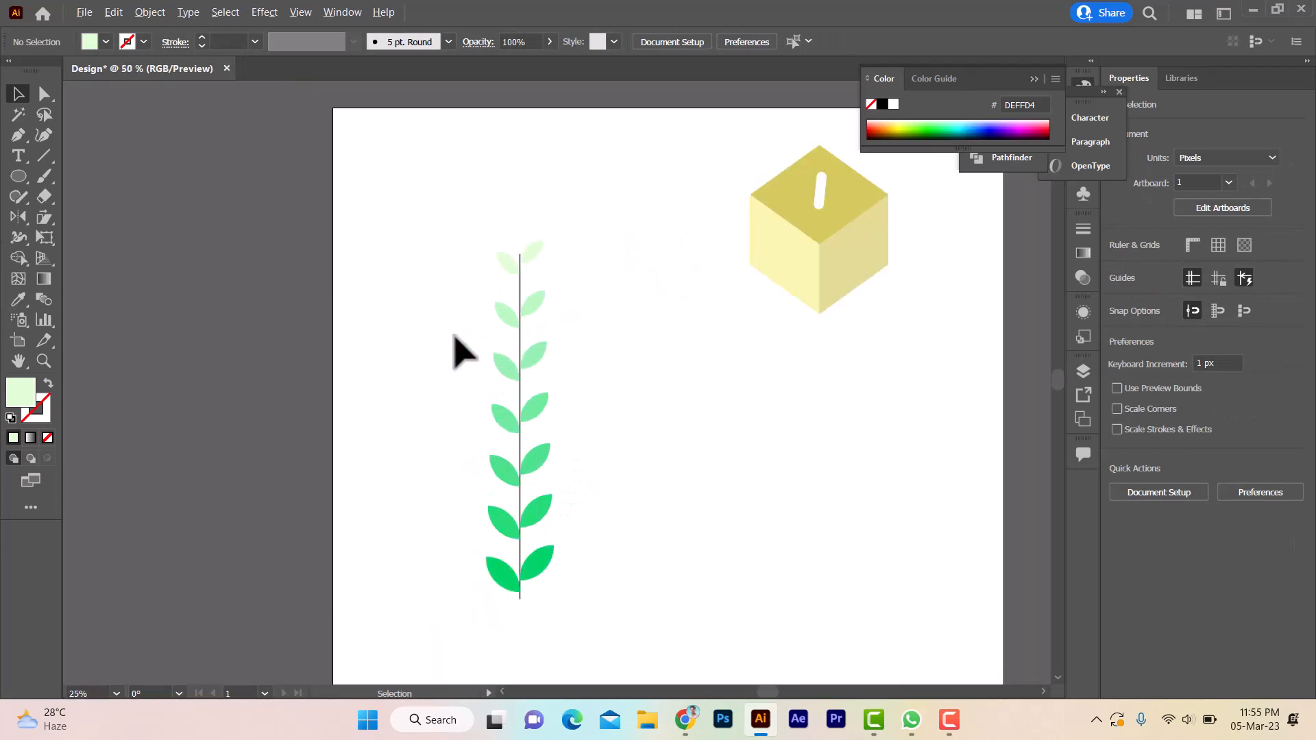
{"action": "scroll", "coordinate": [484, 303], "scroll_direction": "up", "scroll_amount": 1}
{"action": "scroll", "coordinate": [484, 302], "scroll_direction": "down", "scroll_amount": 1}
{"action": "left_click_drag", "start_coordinate": [429, 221], "coordinate": [664, 563]}
{"action": "key", "text": "a"}
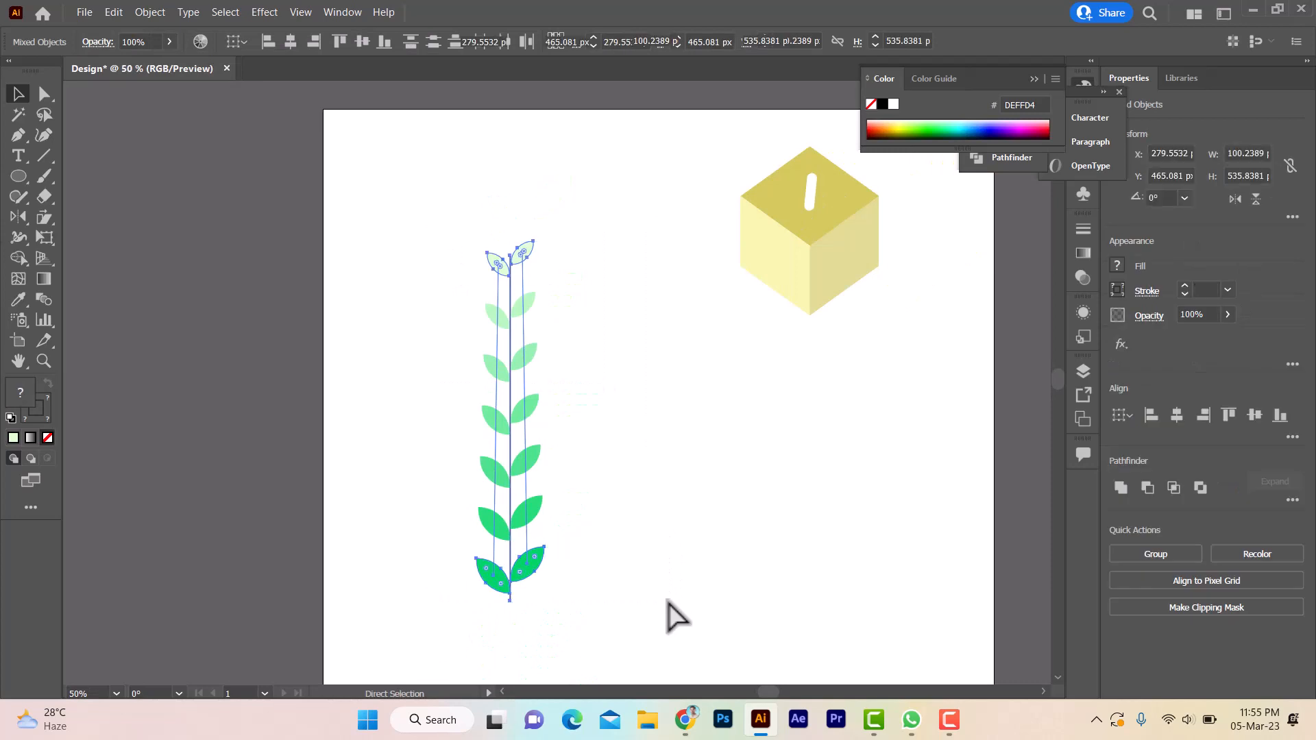
{"action": "key", "text": "v"}
{"action": "key", "text": "ctrl+g"}
Apply a vertical Arc warp to the leafy branch group, with the bend increased beyond 50%.
{"action": "left_click", "coordinate": [266, 14]}
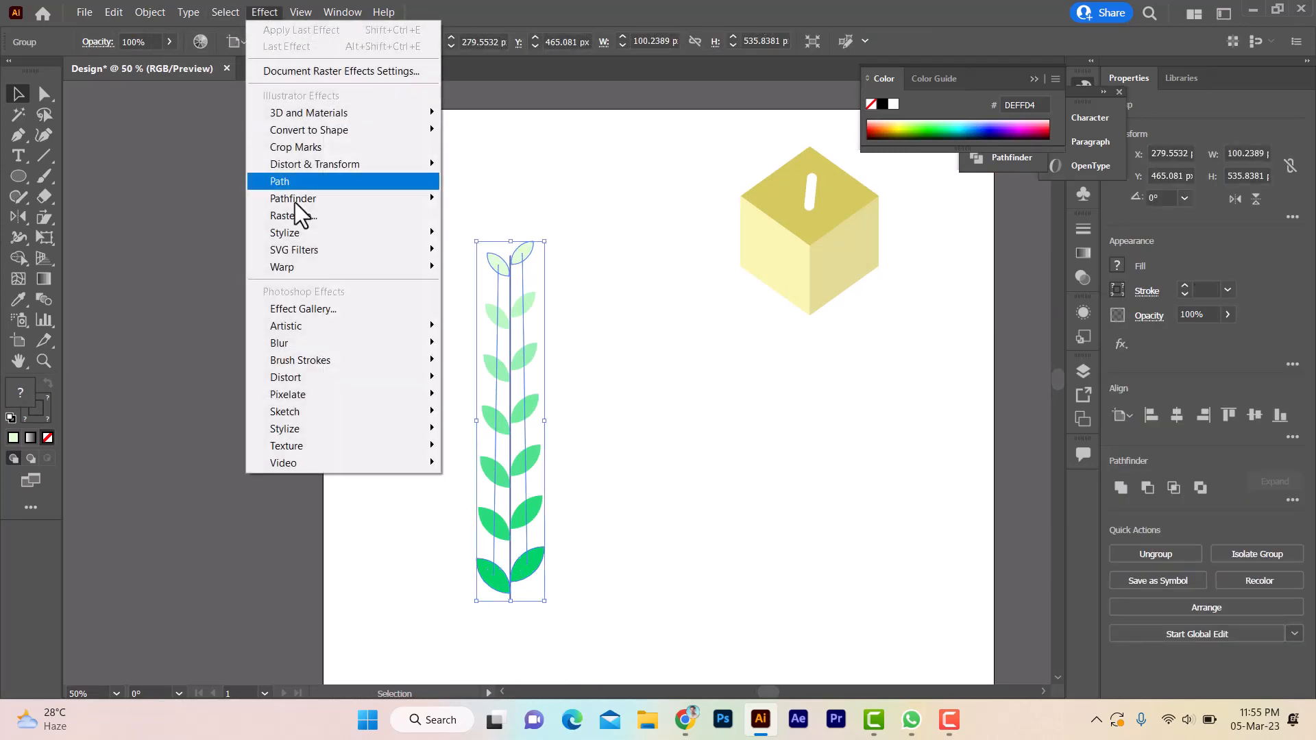
{"action": "mouse_move", "coordinate": [310, 269]}
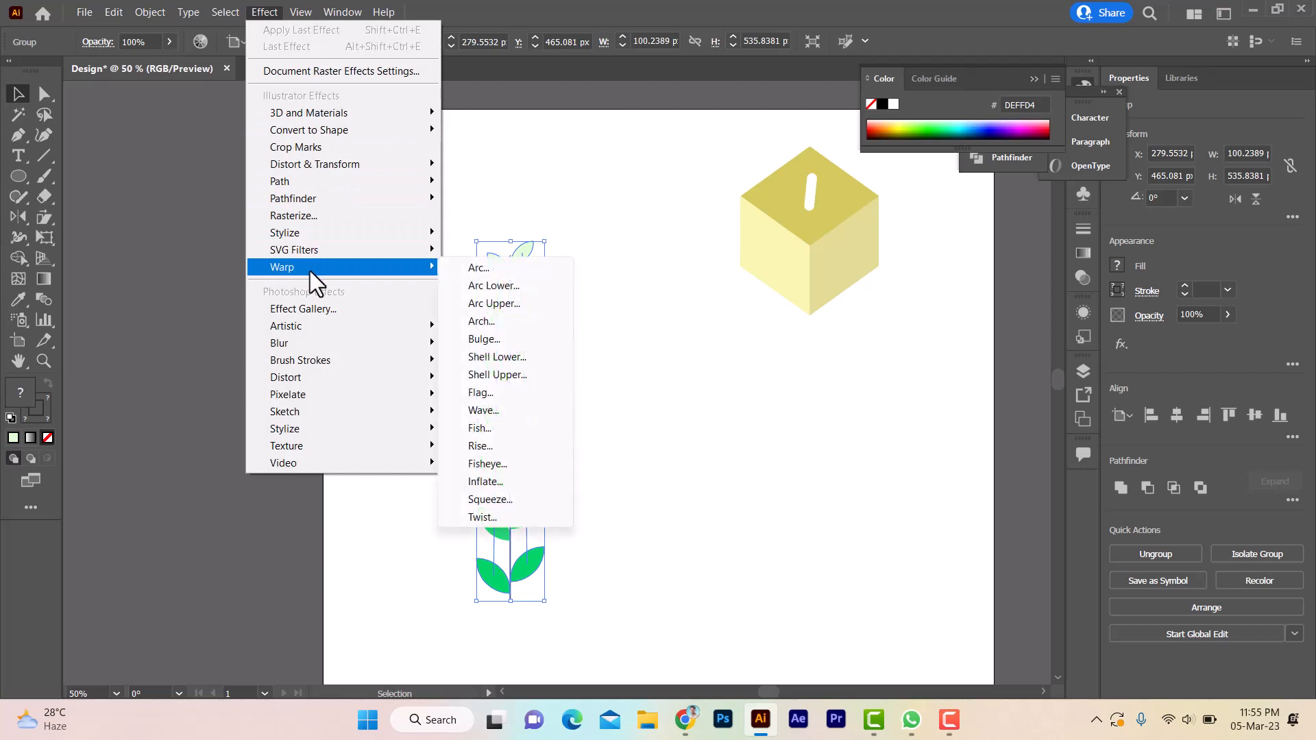
{"action": "left_click", "coordinate": [548, 269]}
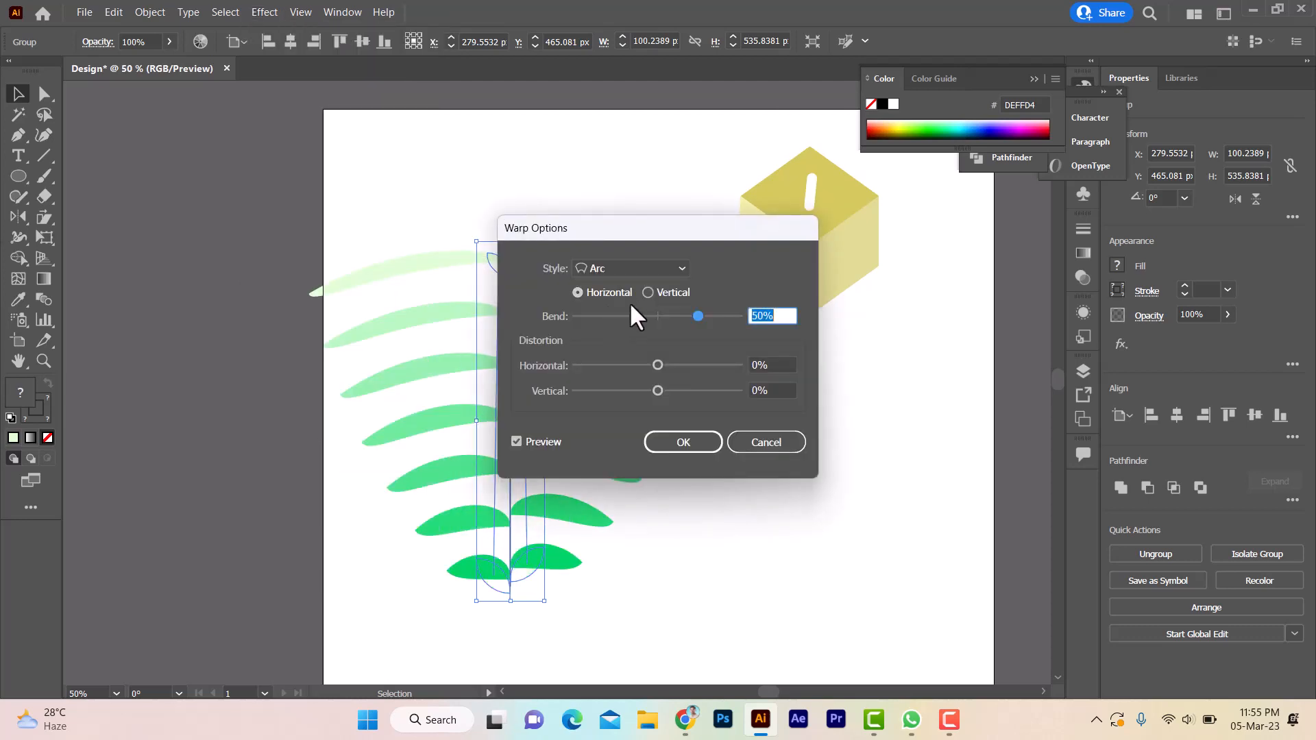
{"action": "left_click", "coordinate": [647, 289]}
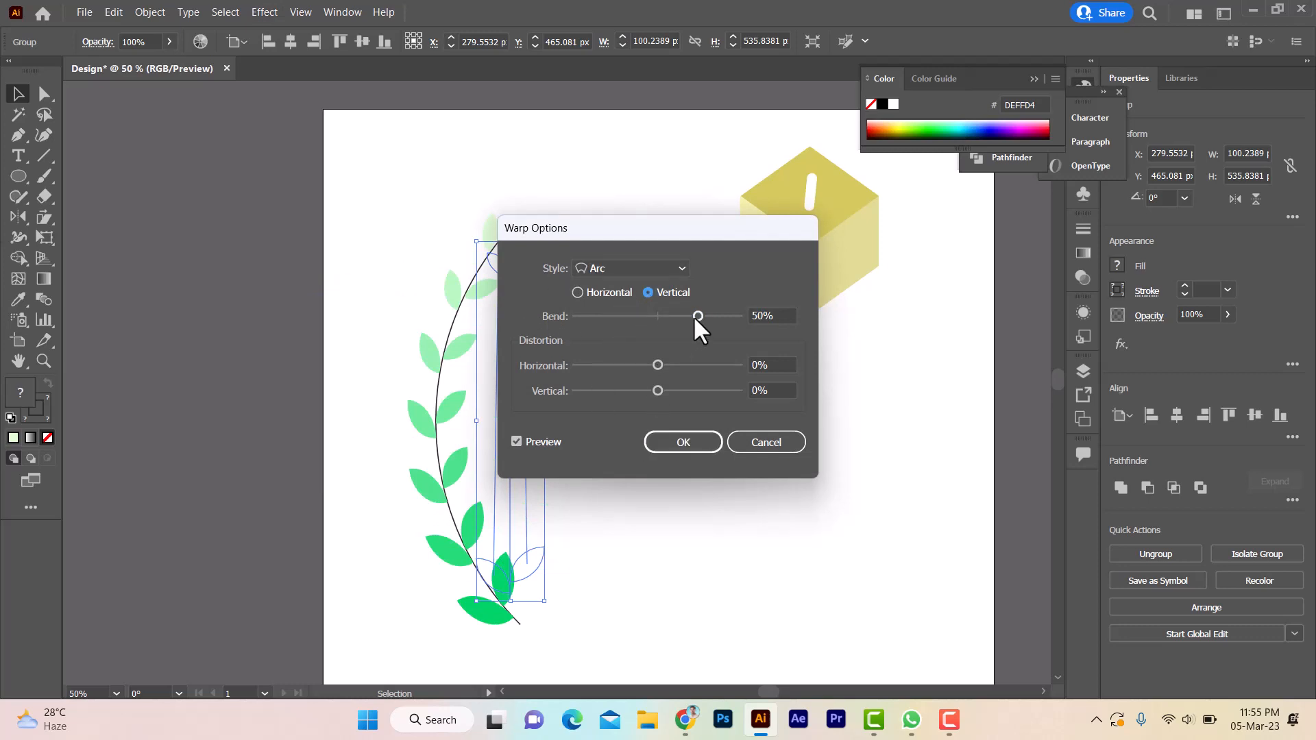
{"action": "left_click_drag", "start_coordinate": [693, 315], "coordinate": [705, 312]}
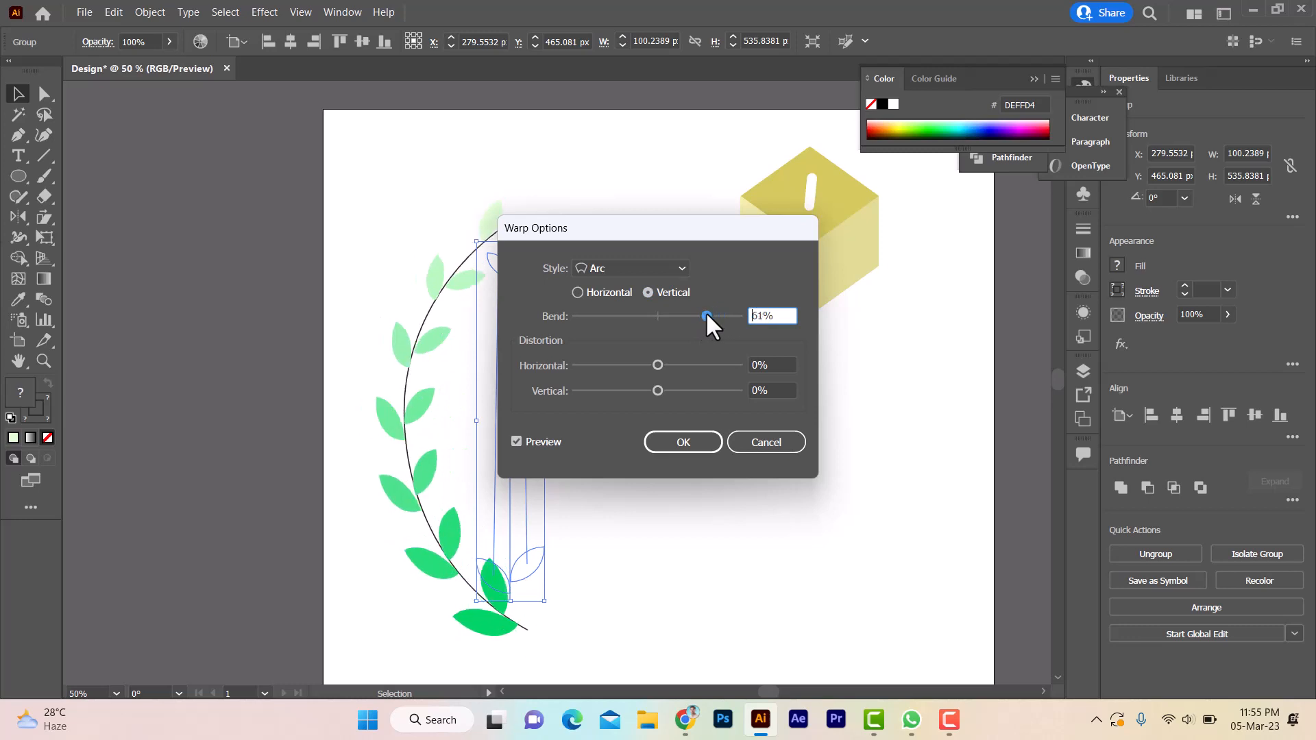
{"action": "left_click", "coordinate": [684, 442]}
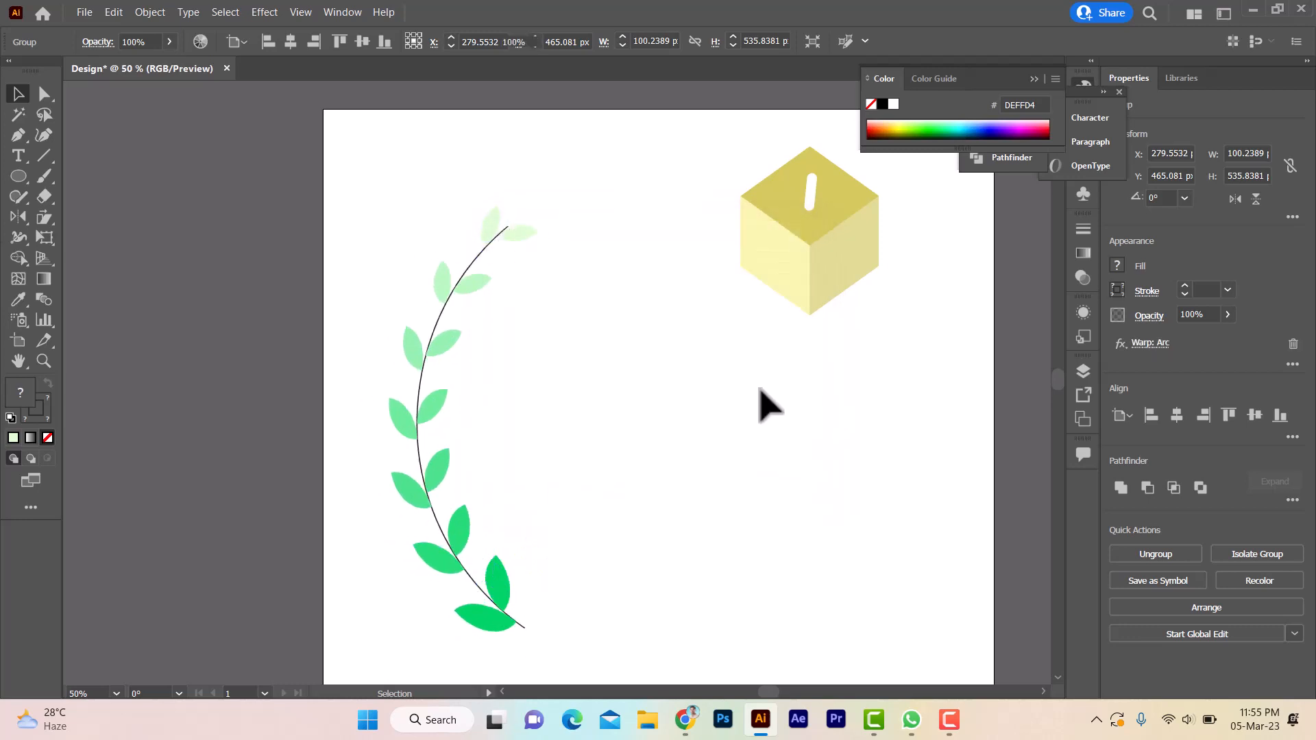
{"action": "left_click", "coordinate": [757, 397]}
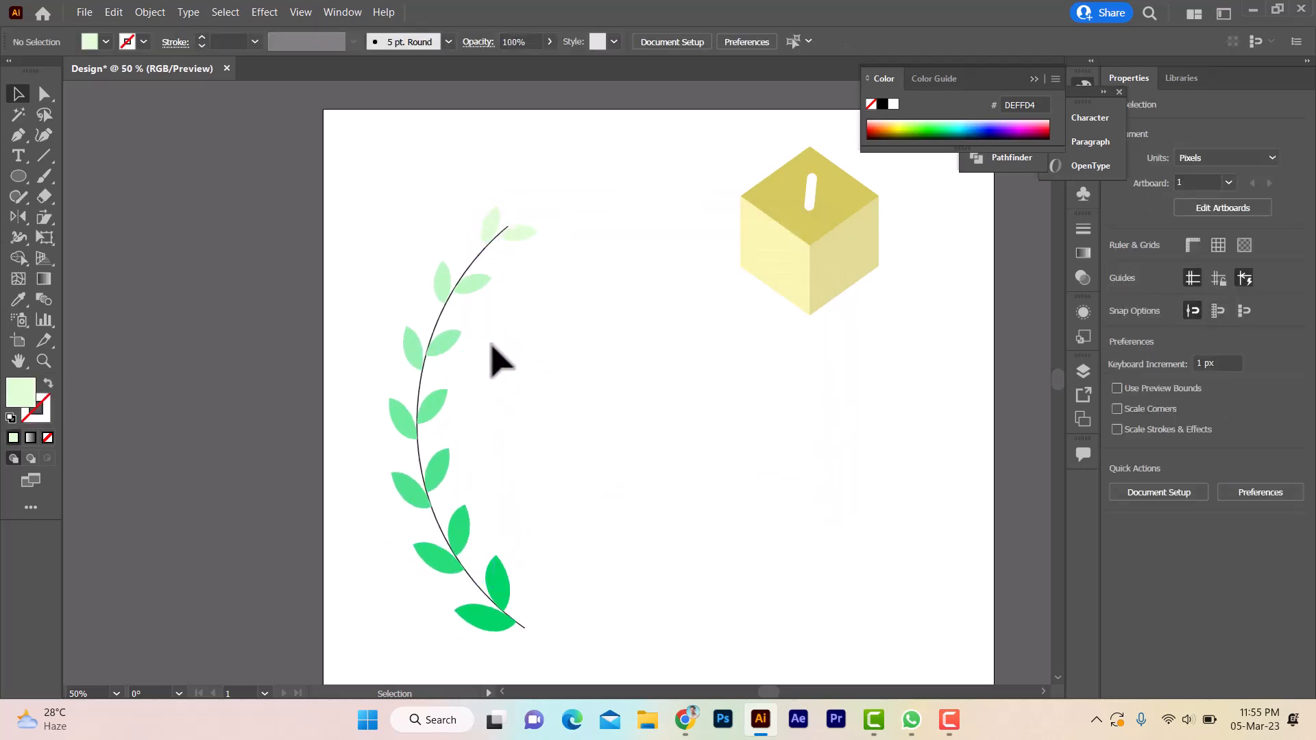
Expand the appearance of the warped branch group.
{"action": "left_click", "coordinate": [495, 346]}
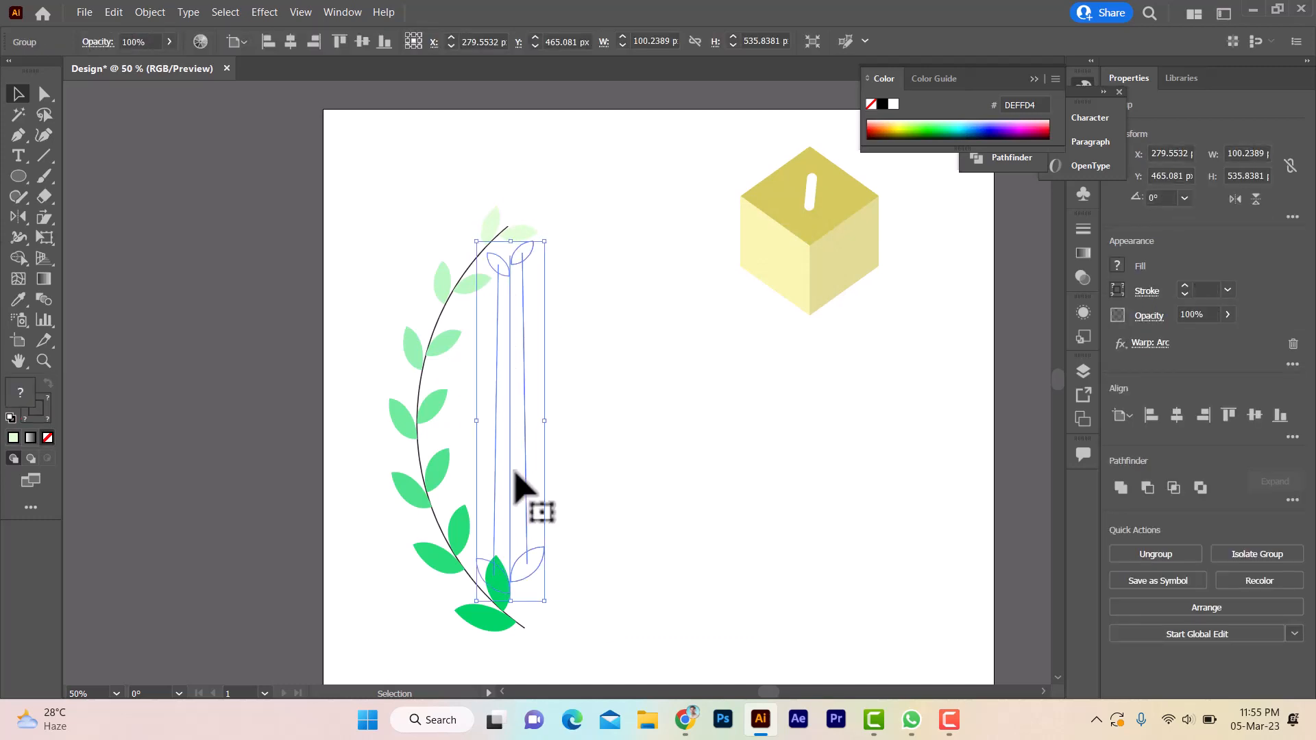
{"action": "left_click", "coordinate": [150, 12]}
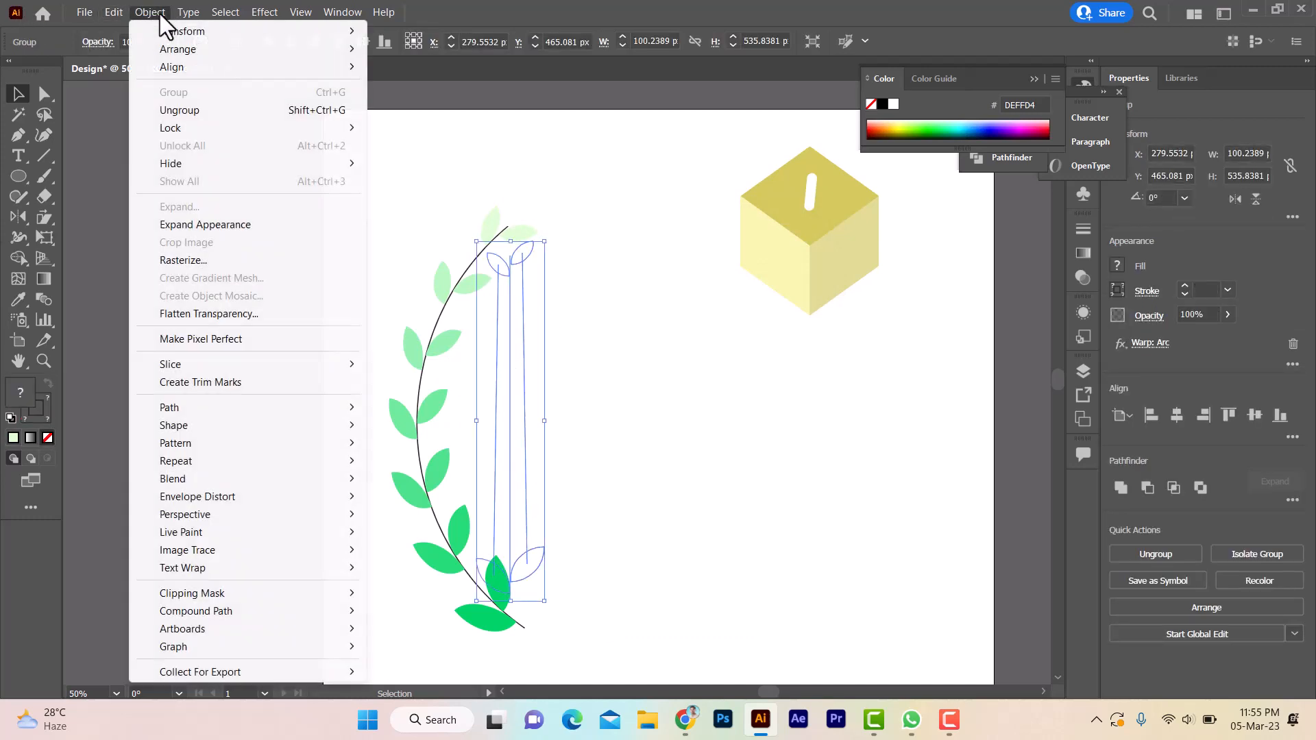
{"action": "left_click", "coordinate": [218, 224]}
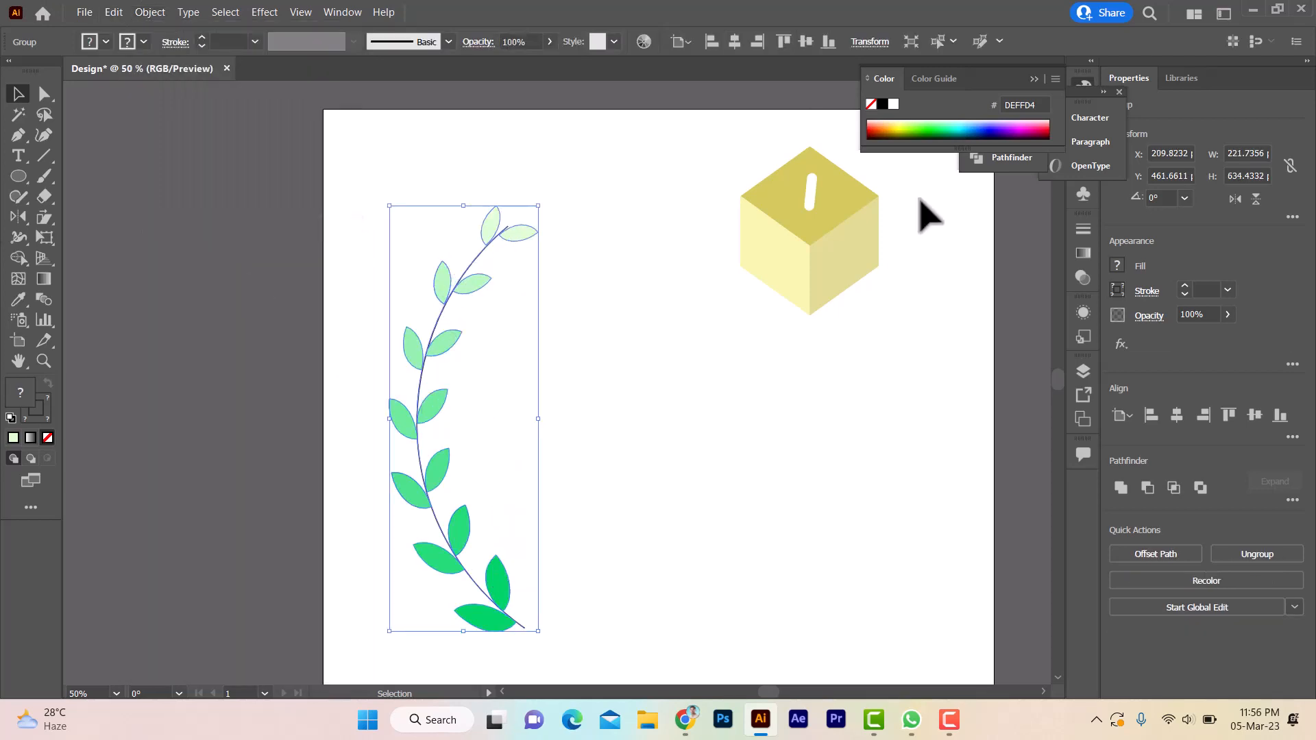
Move the slotted isometric box beside the curved branch, to about X 445, Y 475 px.
{"action": "left_click_drag", "start_coordinate": [830, 240], "coordinate": [639, 431]}
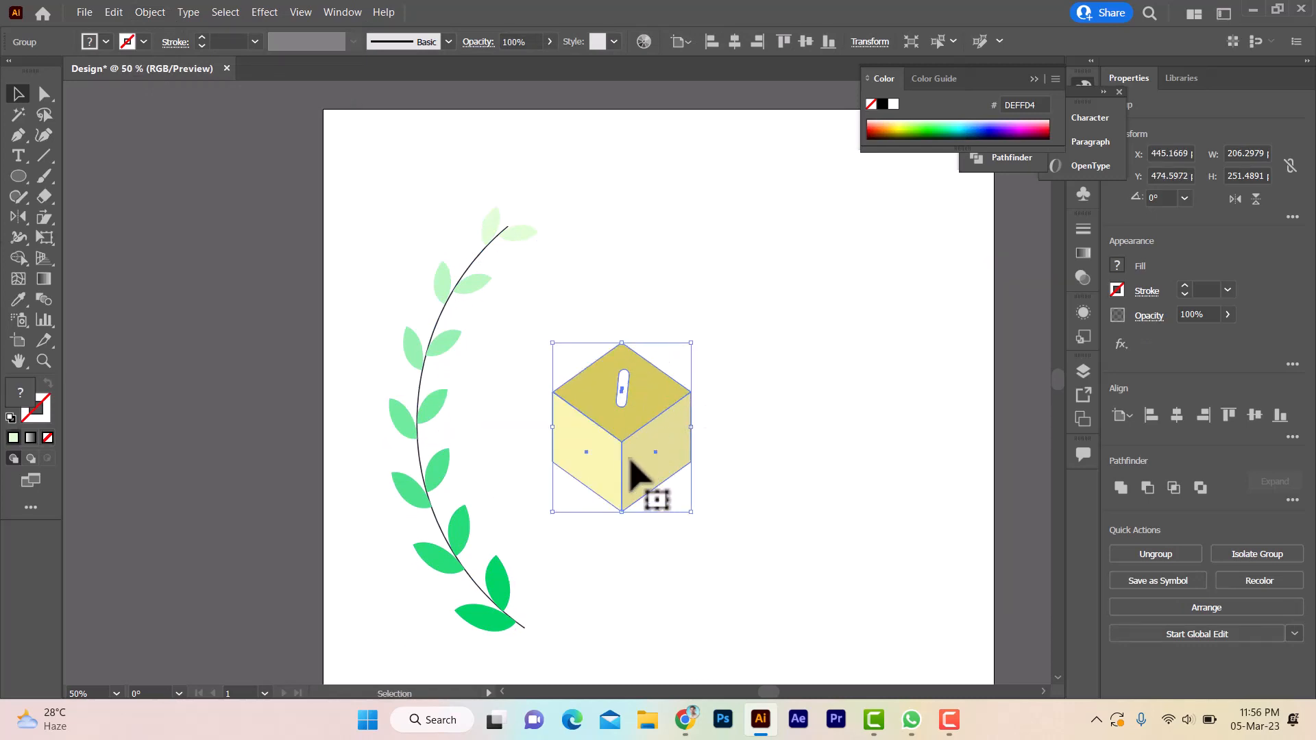
{"action": "scroll", "coordinate": [617, 529], "scroll_direction": "up", "scroll_amount": 4}
{"action": "scroll", "coordinate": [605, 518], "scroll_direction": "down", "scroll_amount": 3}
{"action": "key", "text": "space"}
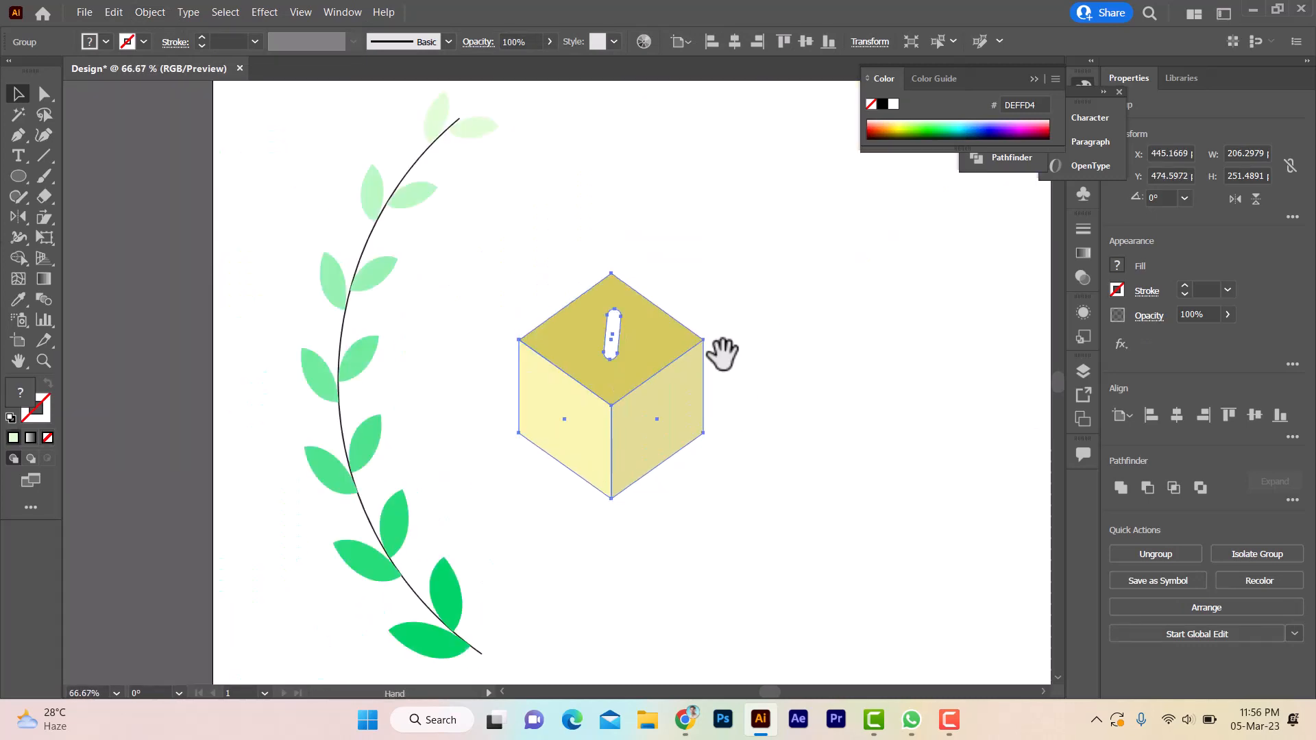
Show the rulers and place a vertical guide at about X 447 px and a horizontal guide, crossing at the isometric box's centre.
{"action": "left_click_drag", "start_coordinate": [722, 352], "coordinate": [650, 250]}
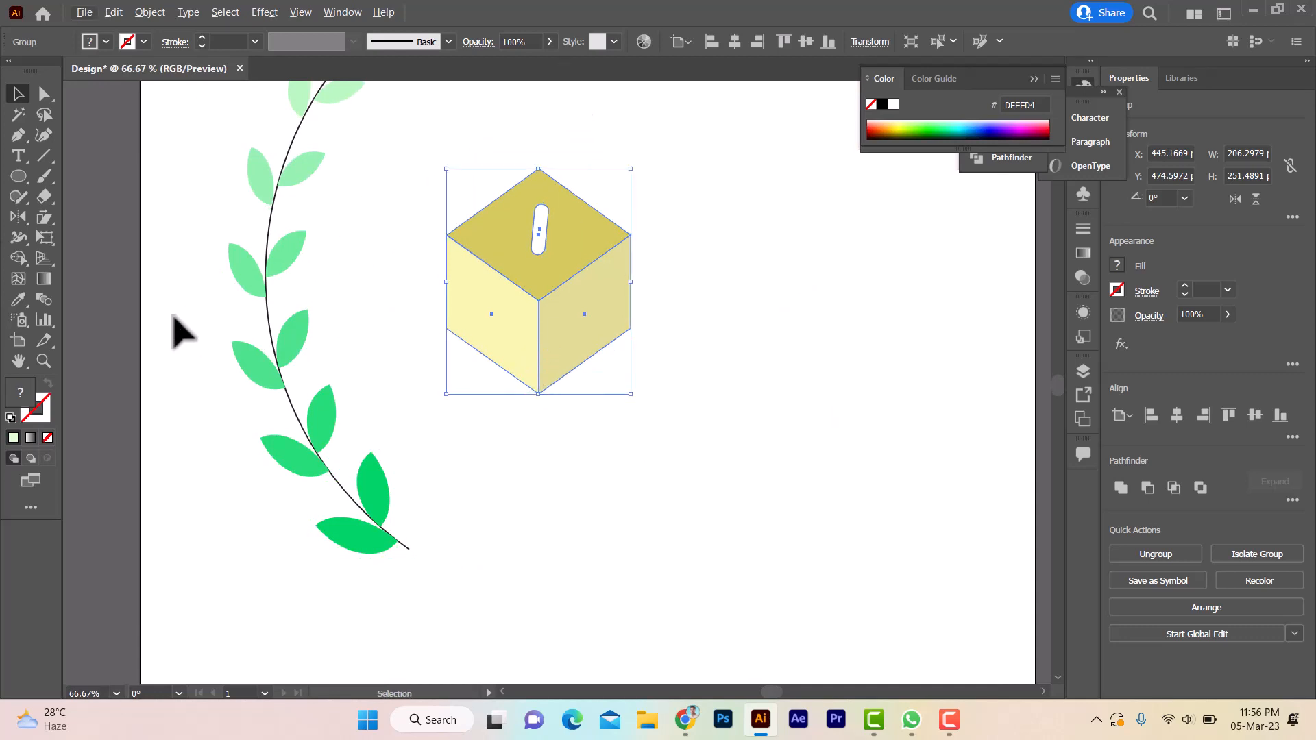
{"action": "key", "text": "a"}
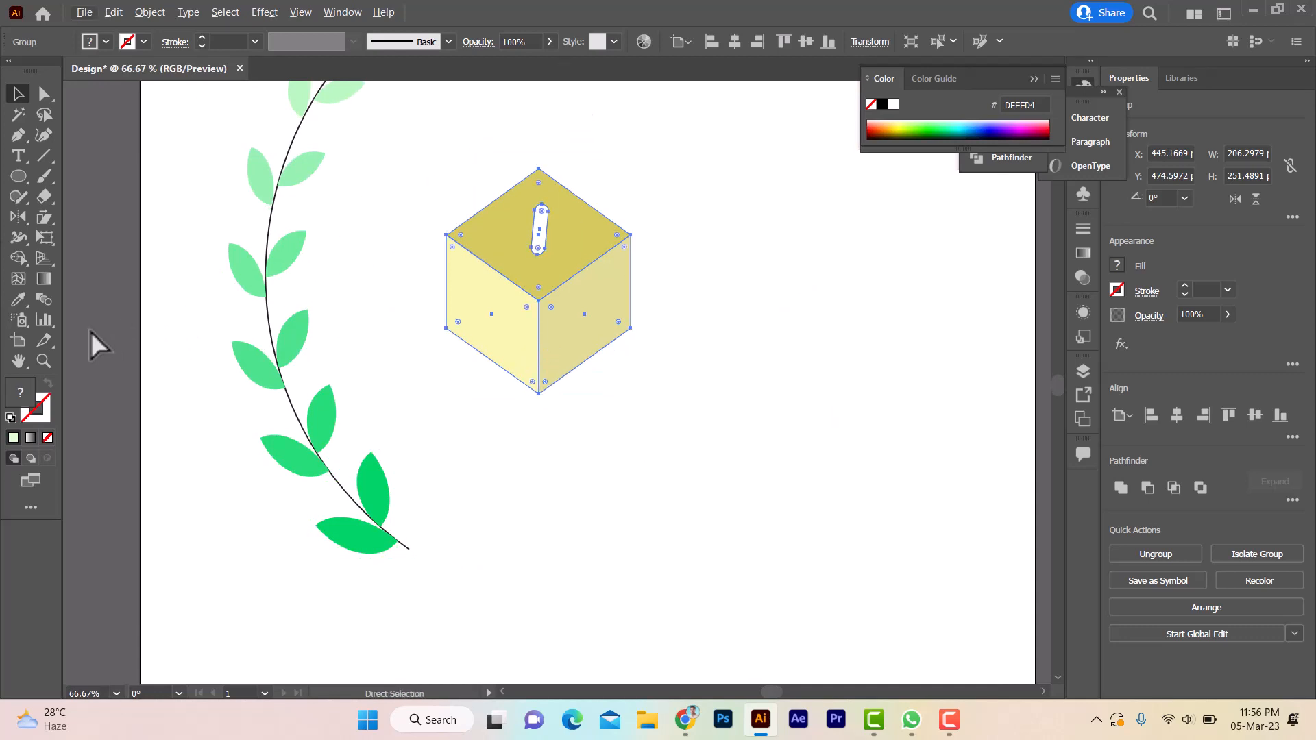
{"action": "key", "text": "ctrl+r"}
{"action": "key", "text": "v"}
{"action": "left_click_drag", "start_coordinate": [73, 294], "coordinate": [541, 177]}
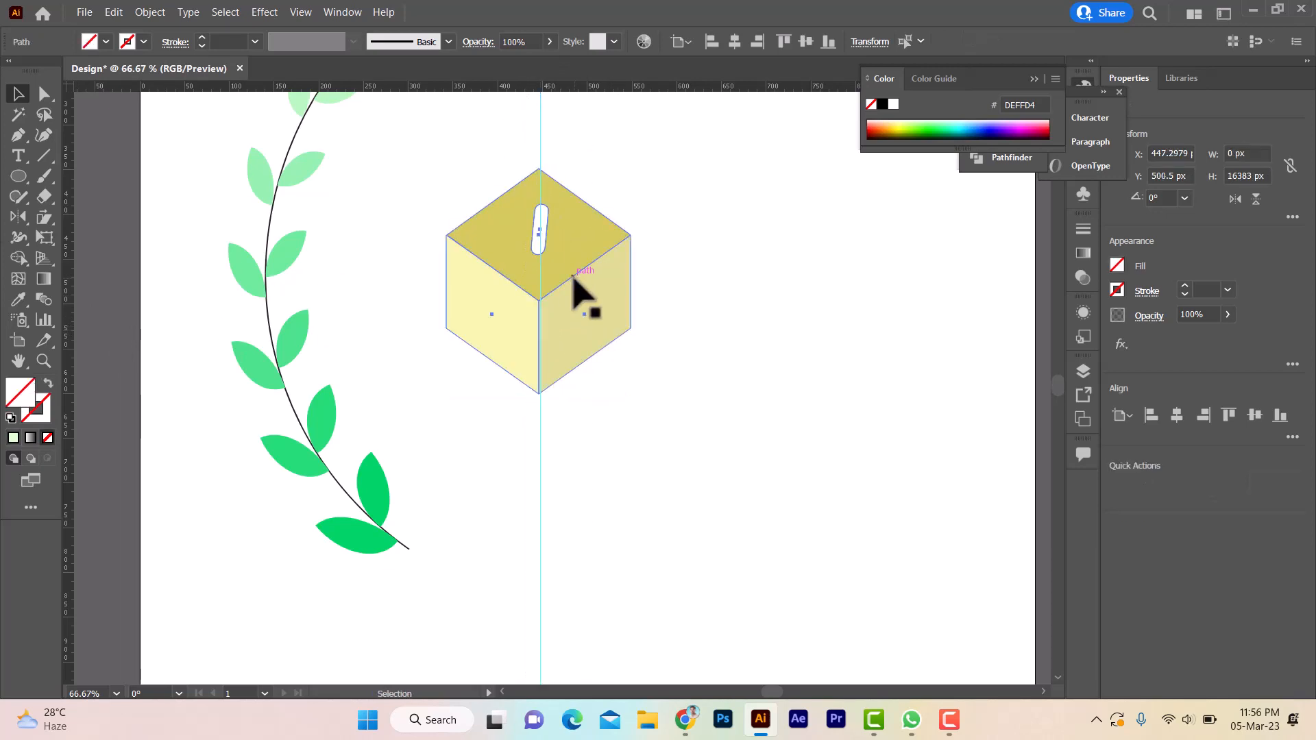
{"action": "left_click_drag", "start_coordinate": [591, 83], "coordinate": [446, 283]}
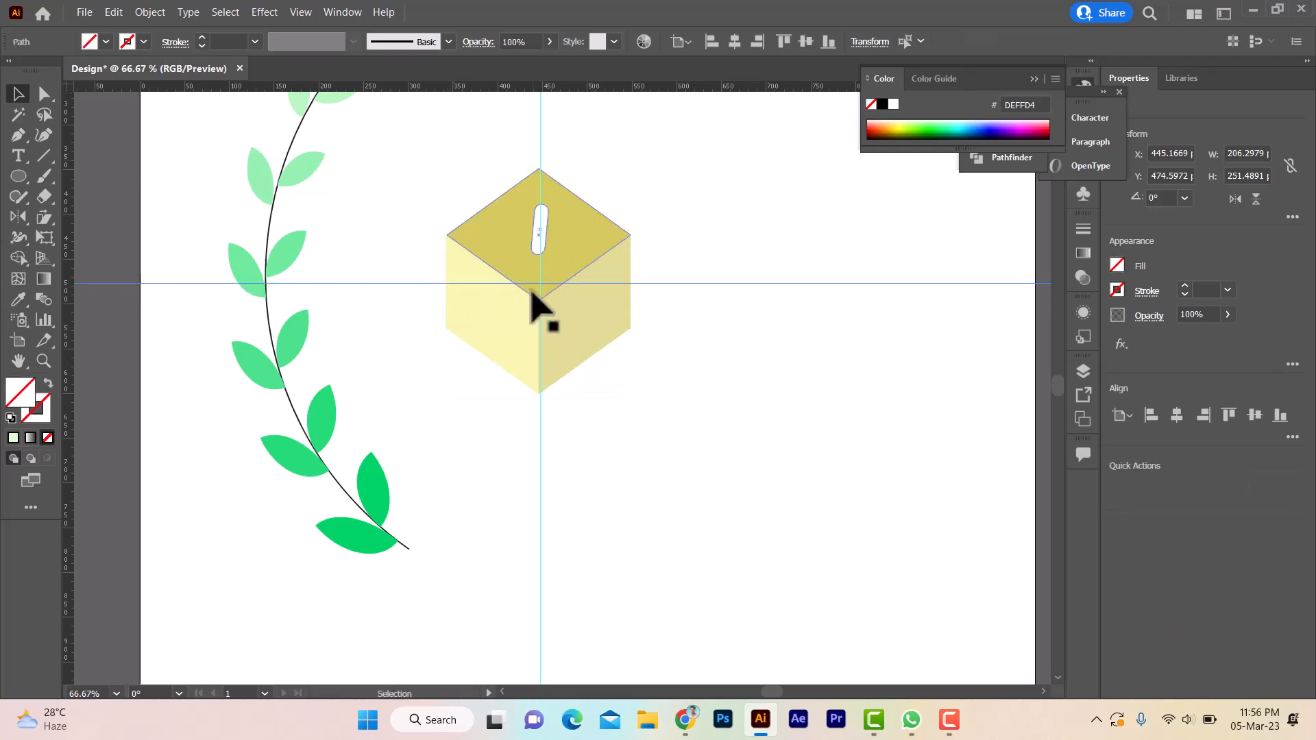
{"action": "left_click", "coordinate": [355, 504]}
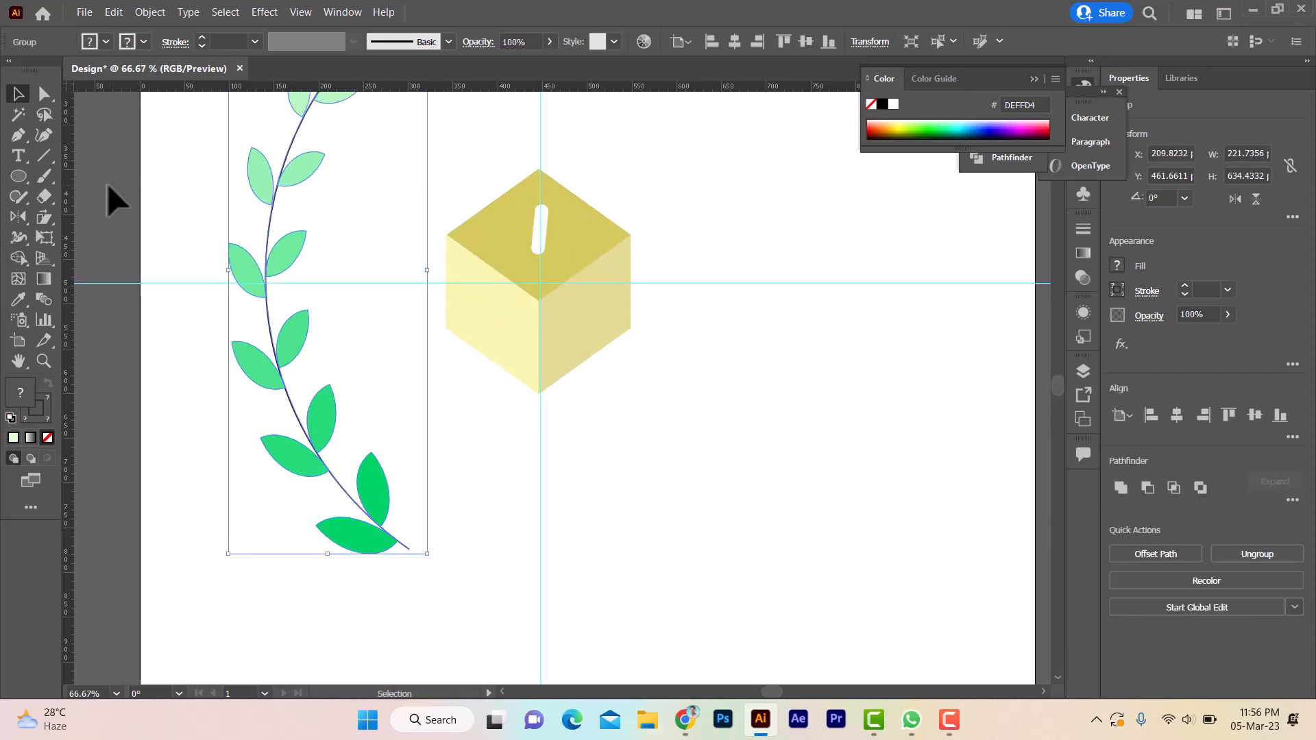
{"action": "left_click", "coordinate": [18, 217]}
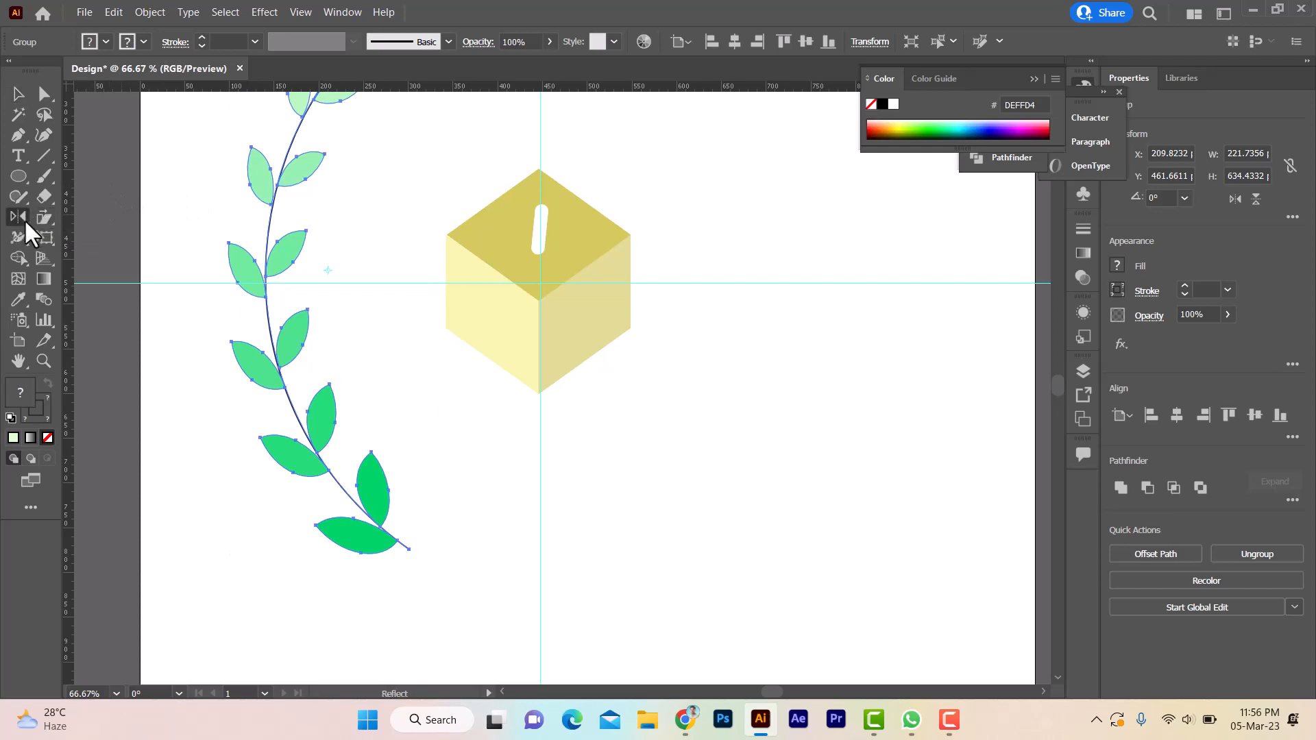
{"action": "left_click", "coordinate": [540, 282], "text": "alt"}
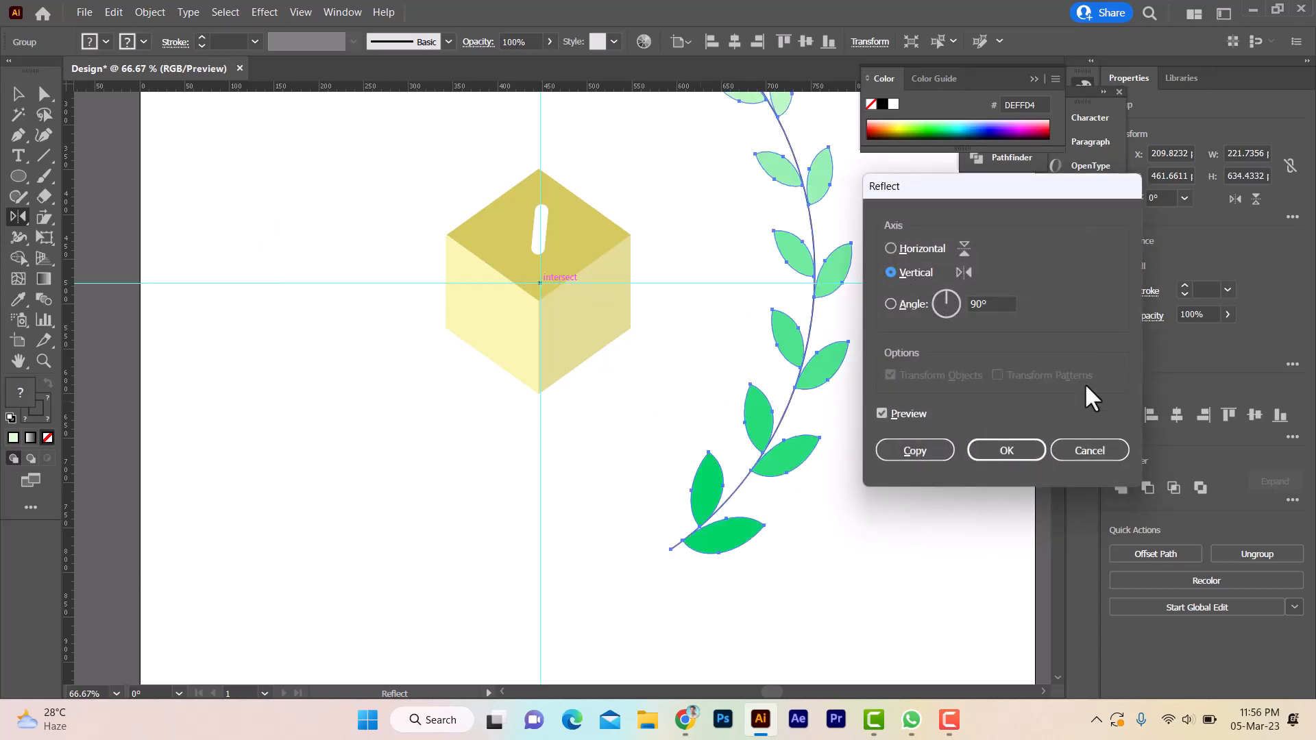
{"action": "key", "text": "Escape"}
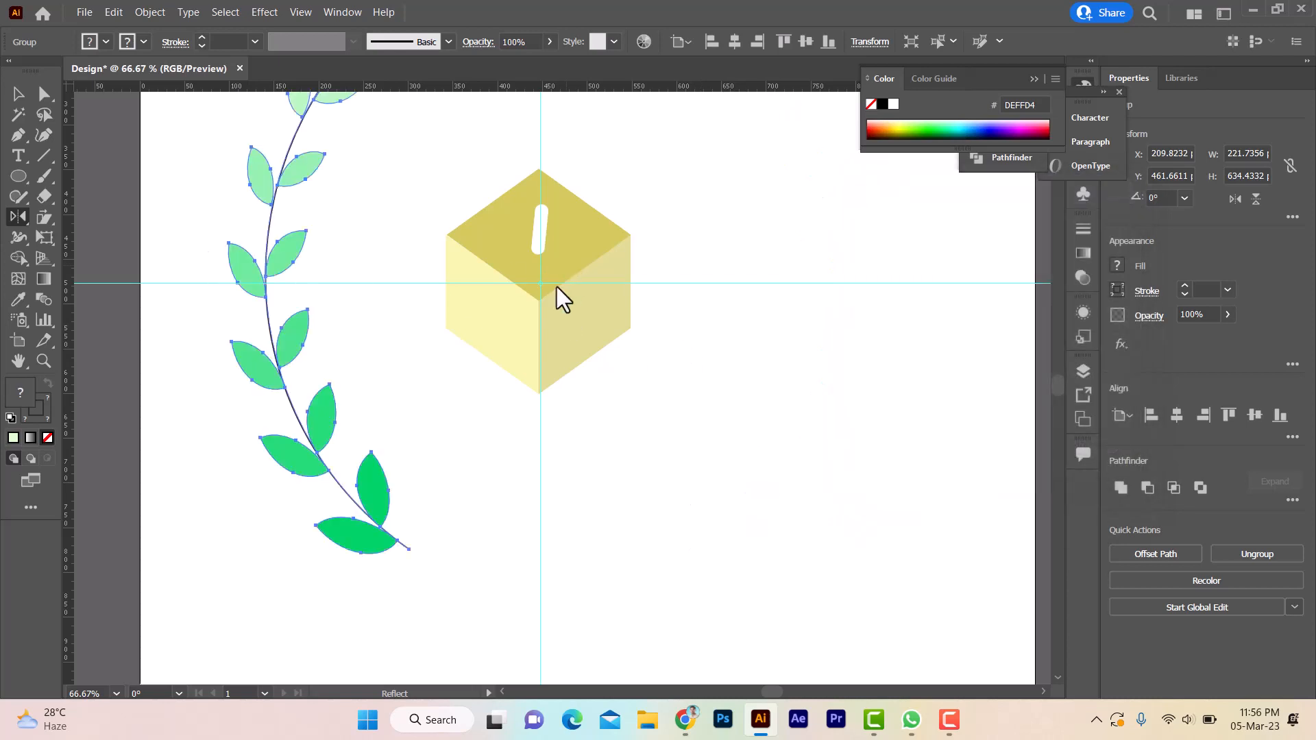
{"action": "left_click", "coordinate": [16, 93]}
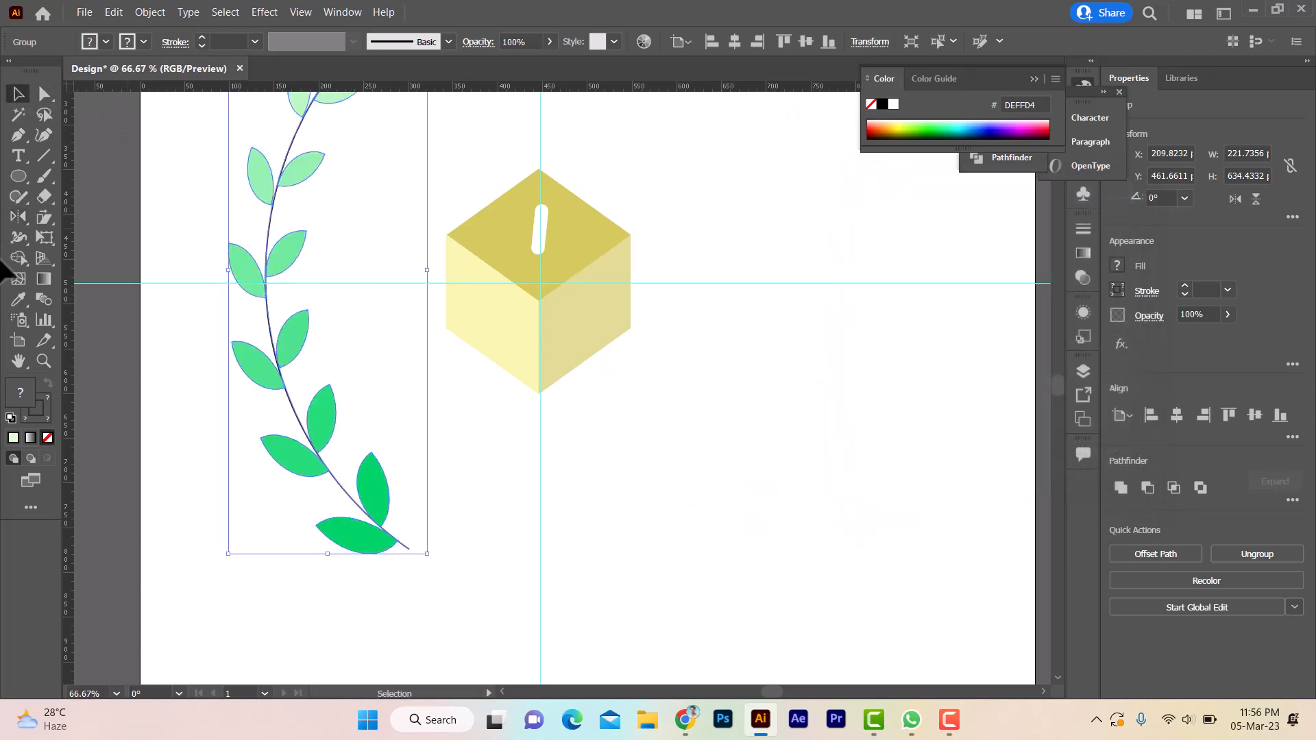
Reflect a copy of the leafy branch across the vertical axis through the guide intersection at the box's centre.
{"action": "left_click", "coordinate": [21, 217]}
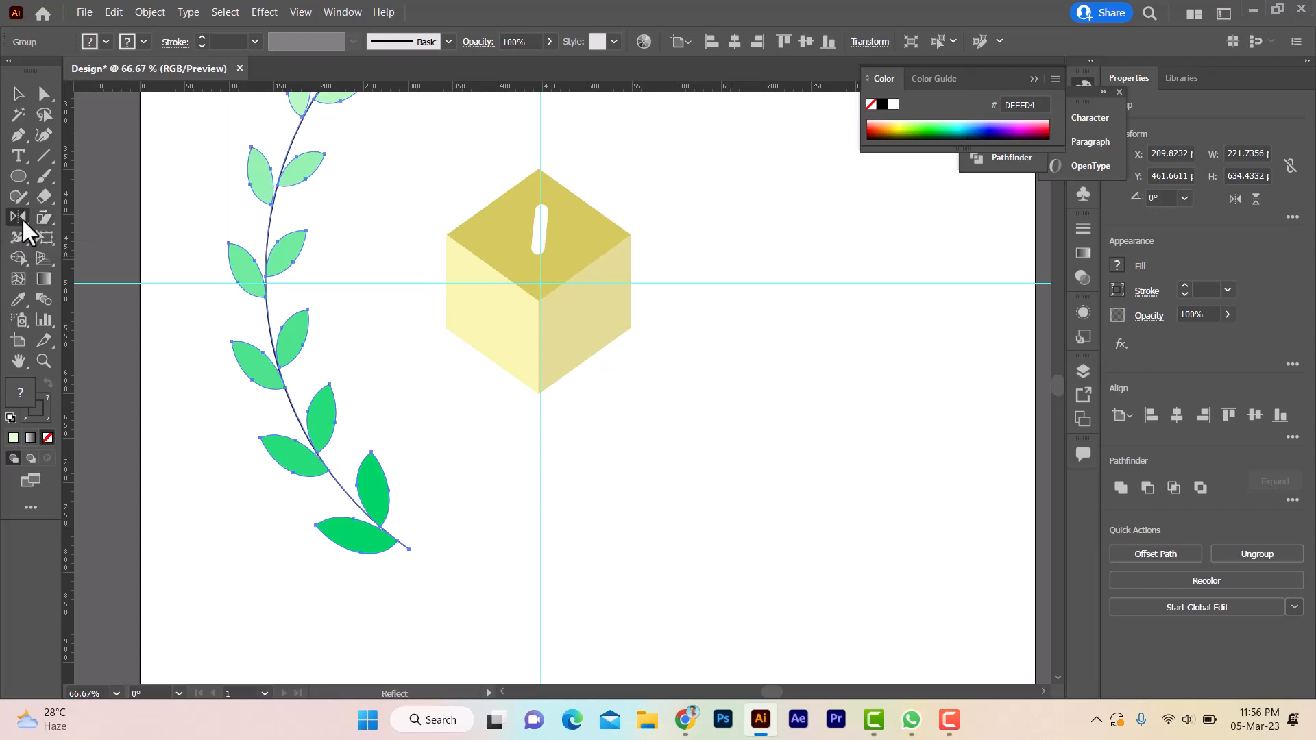
{"action": "left_click", "coordinate": [540, 281], "text": "alt"}
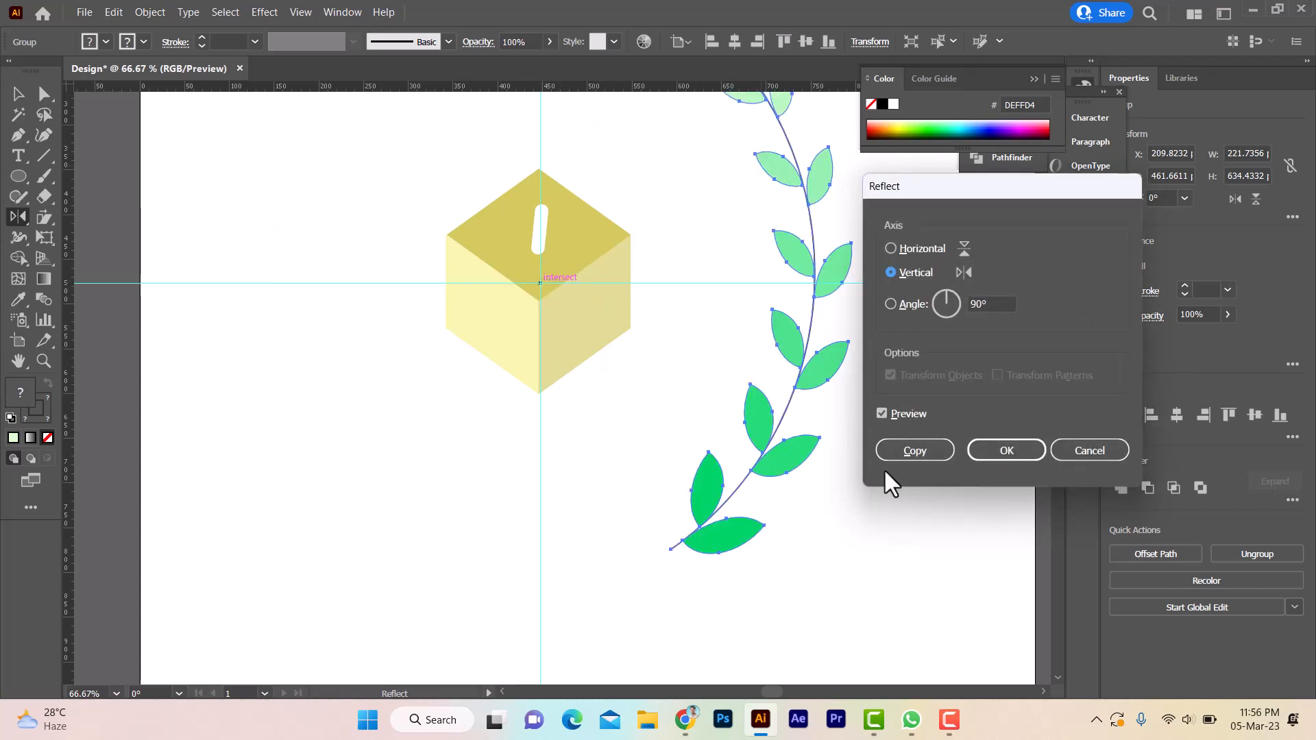
{"action": "left_click", "coordinate": [920, 452]}
Delete the vertical and horizontal guides crossing the box.
{"action": "left_click", "coordinate": [19, 114]}
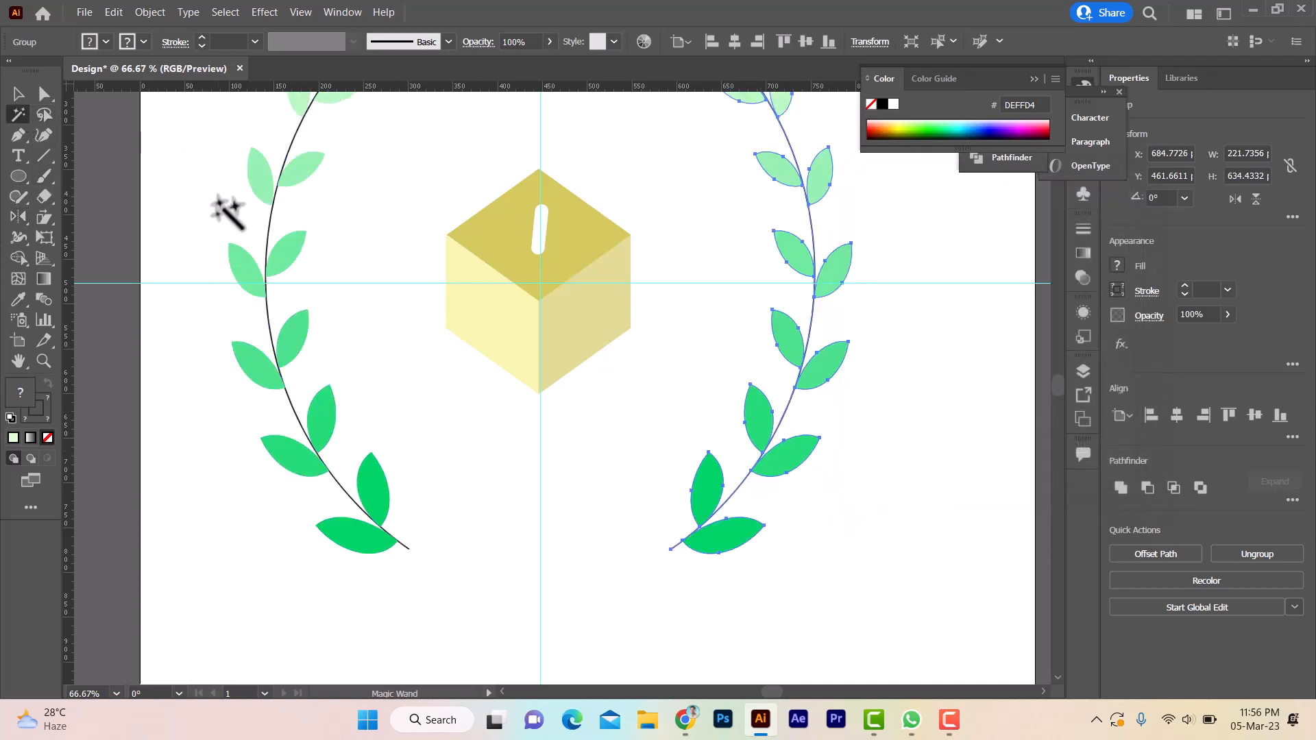
{"action": "left_click", "coordinate": [206, 209]}
{"action": "left_click", "coordinate": [20, 97]}
{"action": "left_click_drag", "start_coordinate": [141, 220], "coordinate": [185, 399]}
{"action": "key", "text": "Delete"}
{"action": "left_click_drag", "start_coordinate": [514, 444], "coordinate": [570, 464]}
{"action": "key", "text": "Delete"}
Group both leafy branches with the isometric box.
{"action": "scroll", "coordinate": [510, 446], "scroll_direction": "down", "scroll_amount": 3}
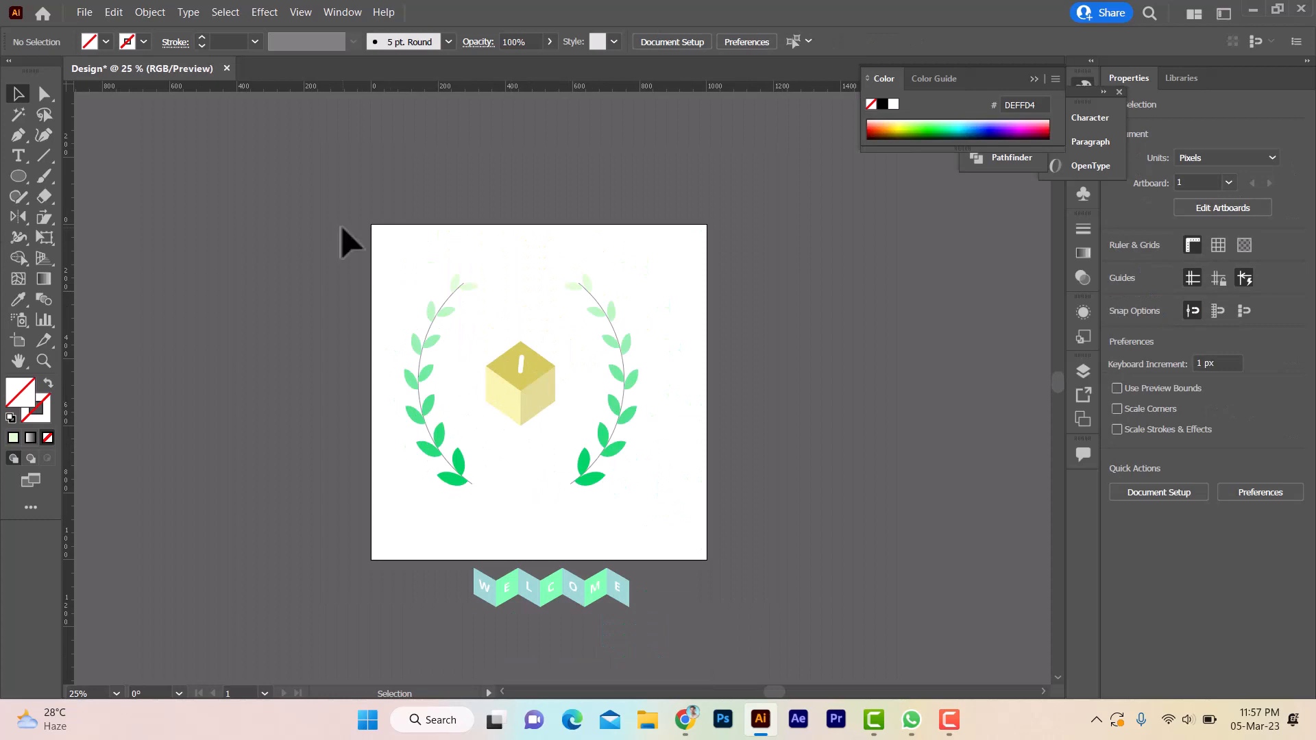
{"action": "left_click", "coordinate": [636, 456]}
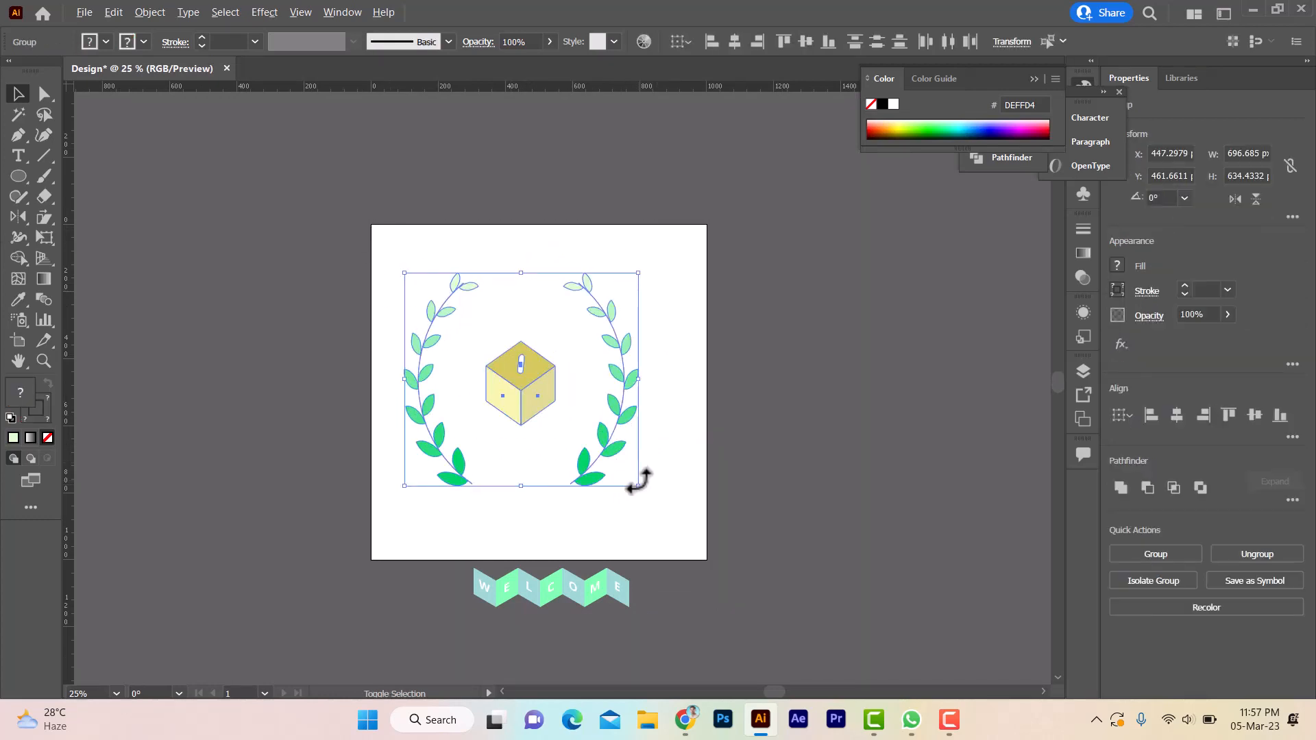
{"action": "key", "text": "a"}
{"action": "key", "text": "ctrl+g"}
{"action": "left_click", "coordinate": [671, 410]}
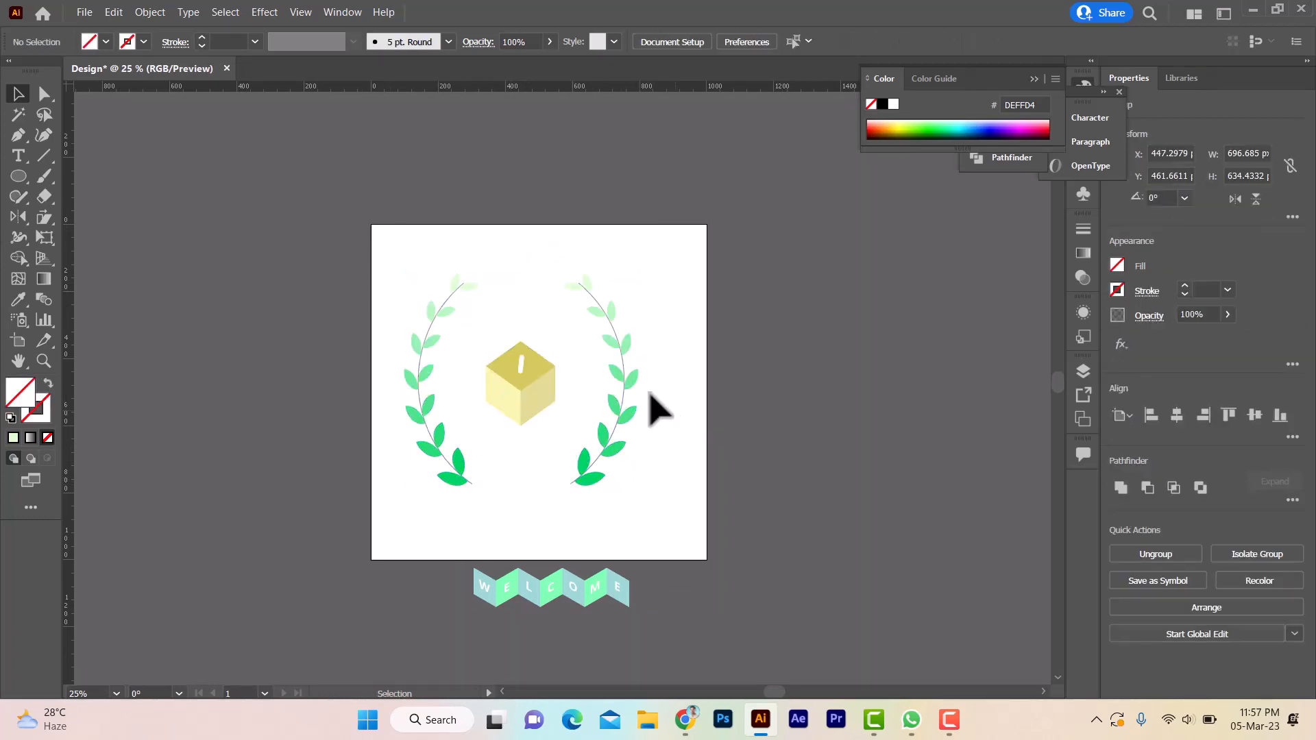
Move the branches-and-box group 57 px horizontally to align with the artboard's vertical centre line.
{"action": "left_click", "coordinate": [624, 381]}
{"action": "left_click_drag", "start_coordinate": [534, 376], "coordinate": [553, 379]}
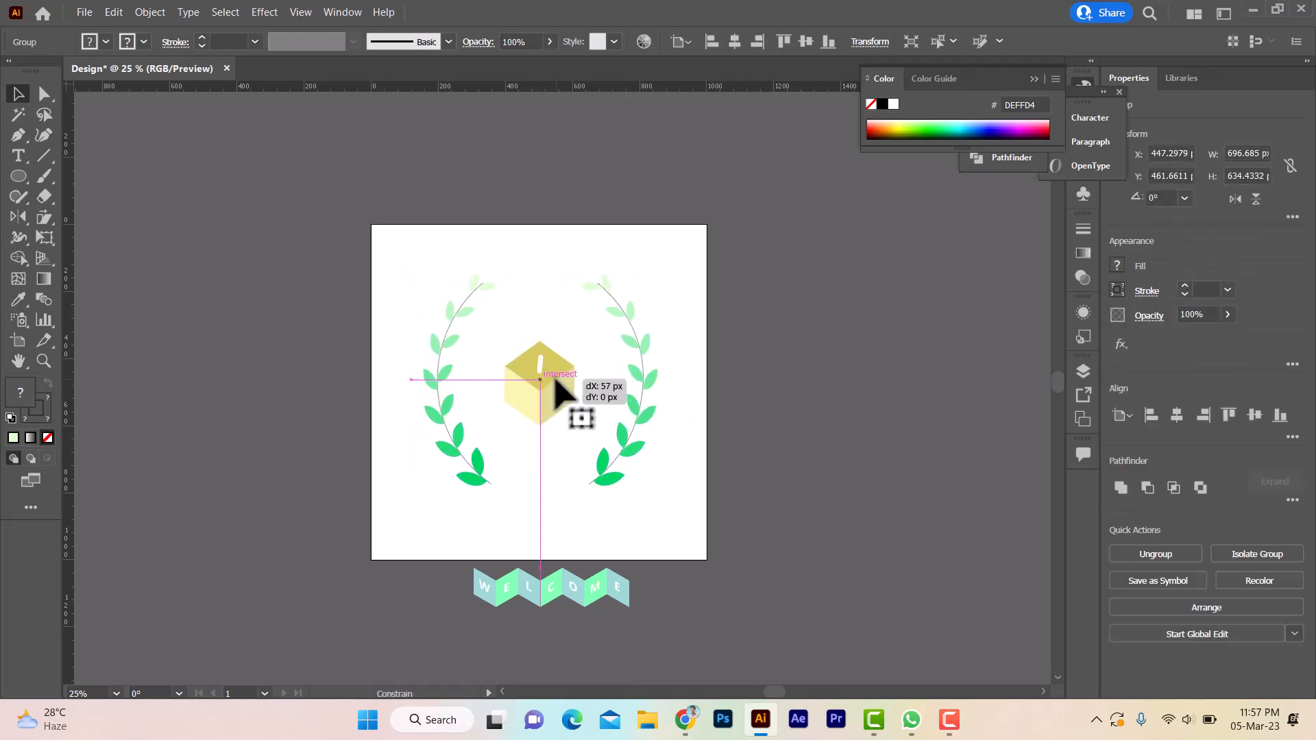
{"action": "left_click", "coordinate": [719, 358]}
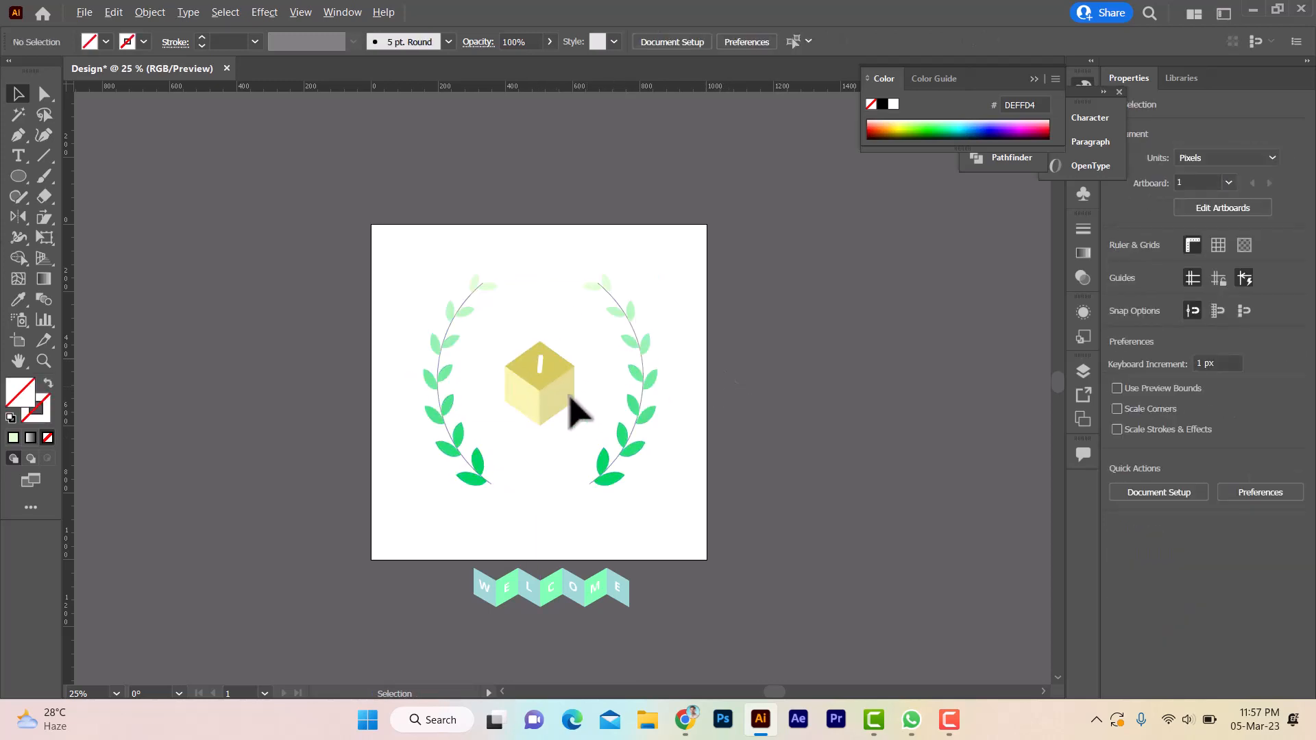
Move the branches-and-box group off the artboard to its right side, at about X 1505, Y 457 px.
{"action": "scroll", "coordinate": [549, 424], "scroll_direction": "up", "scroll_amount": 1}
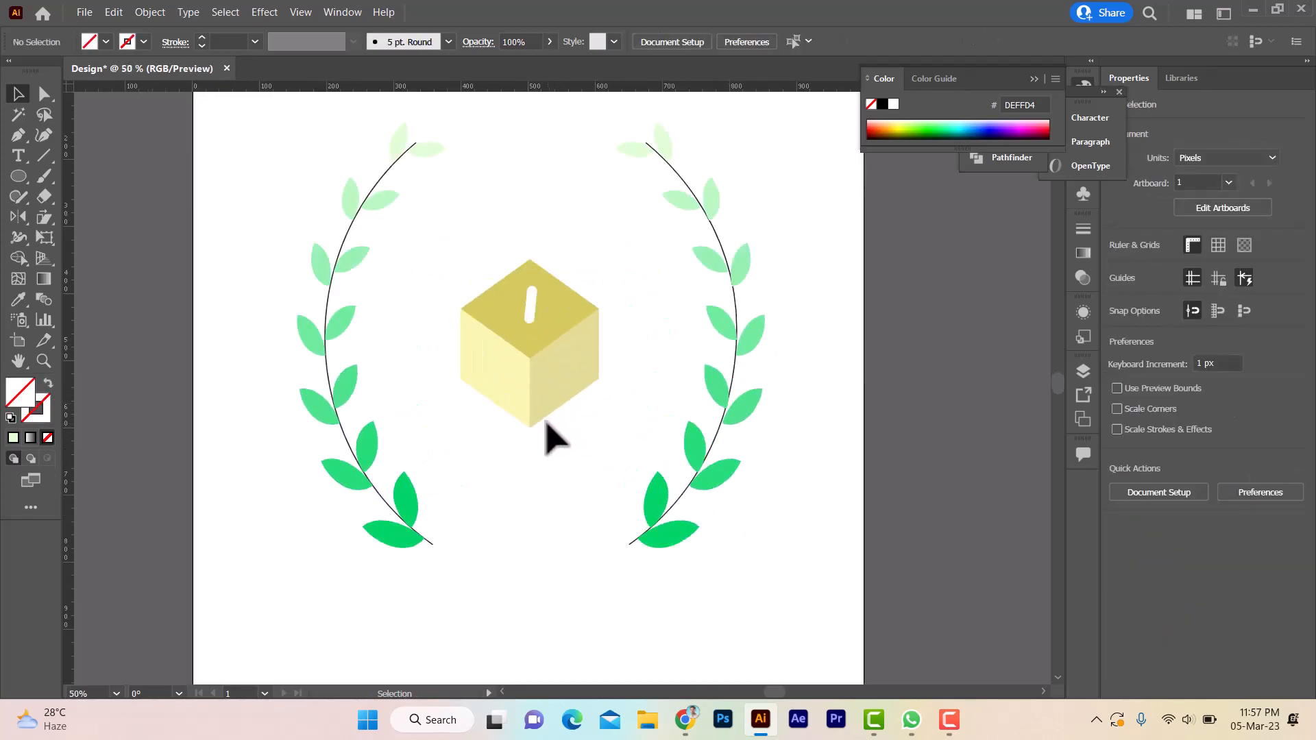
{"action": "scroll", "coordinate": [470, 450], "scroll_direction": "down", "scroll_amount": 1}
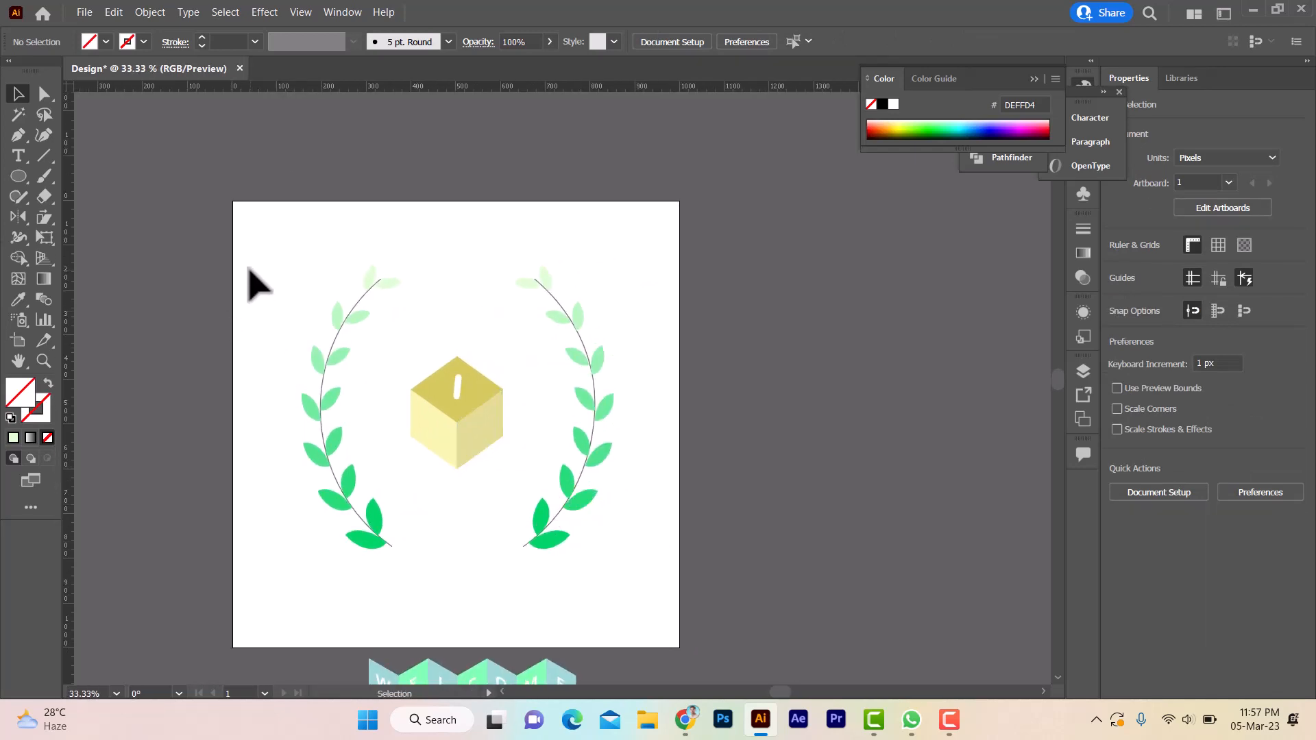
{"action": "left_click_drag", "start_coordinate": [248, 269], "coordinate": [661, 518]}
{"action": "left_click_drag", "start_coordinate": [607, 450], "coordinate": [1044, 451]}
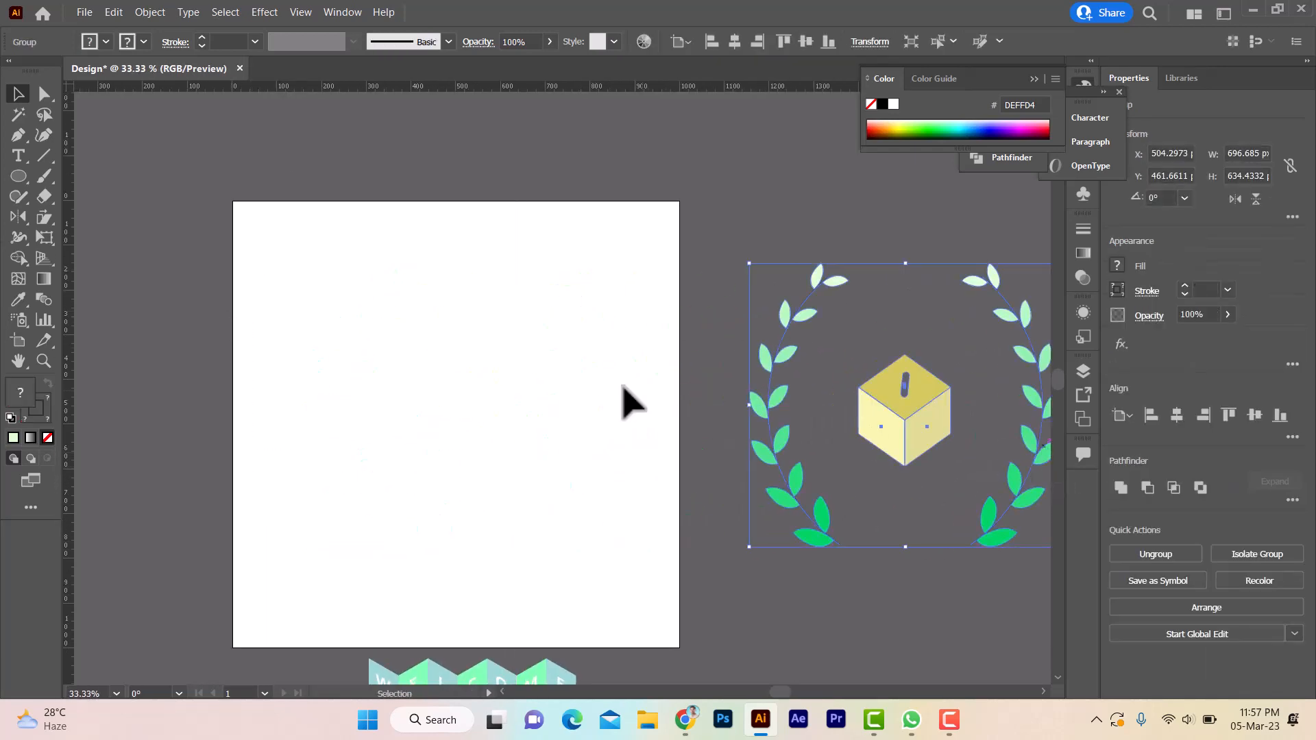
Draw a circle about 49 px wide at about X 108, Y 352 px and fill it with green 00D447.
{"action": "left_click", "coordinate": [26, 174]}
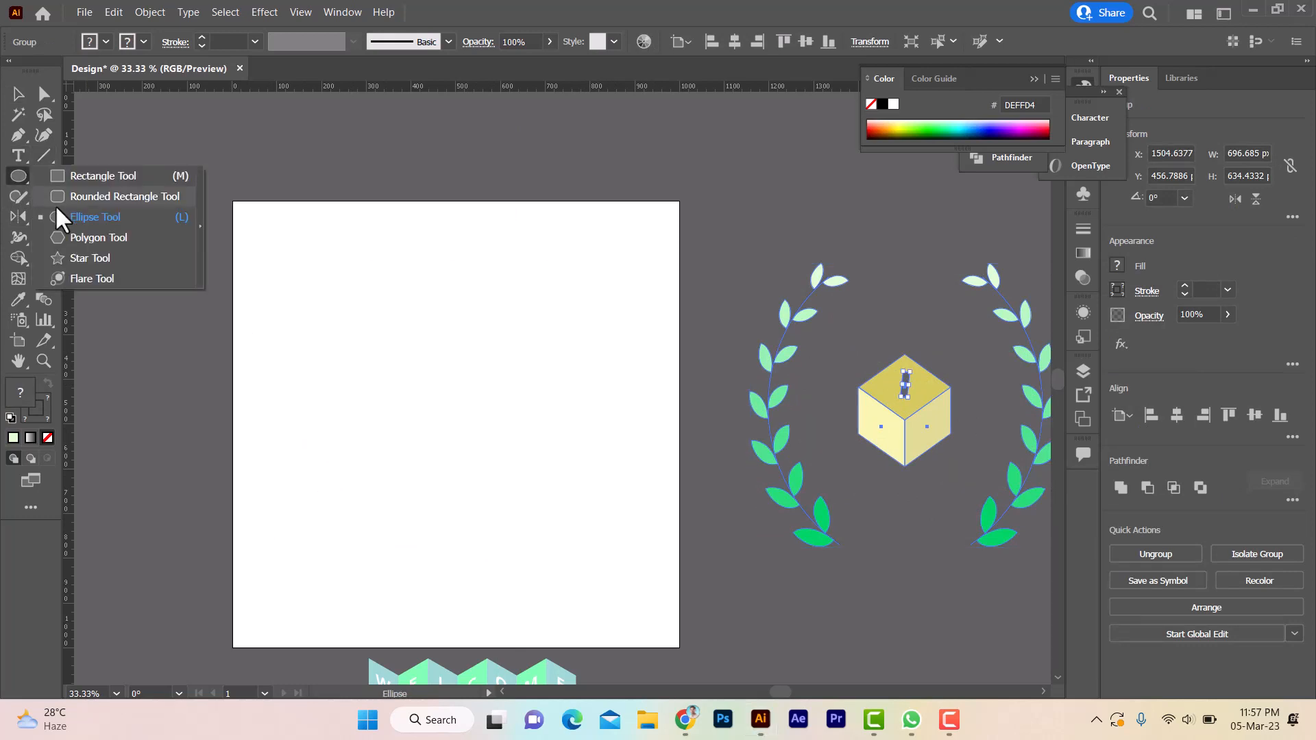
{"action": "left_click", "coordinate": [84, 216]}
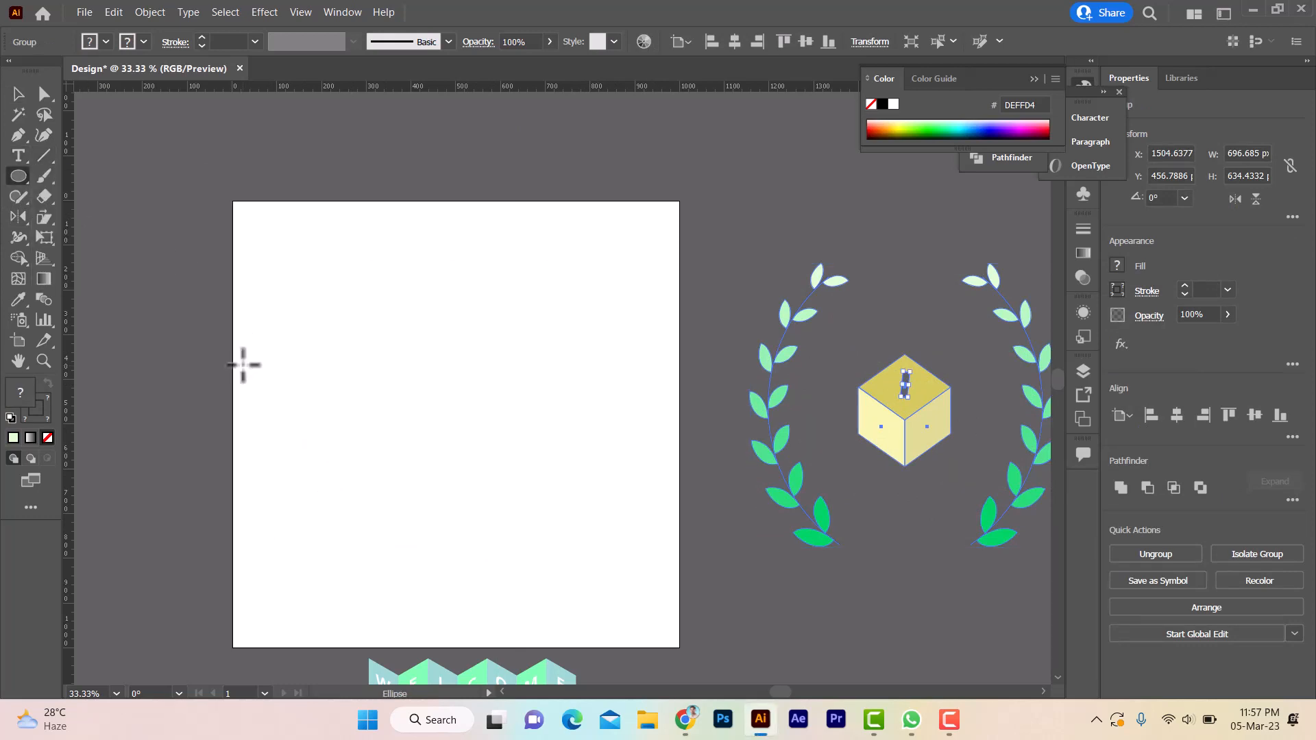
{"action": "left_click_drag", "start_coordinate": [242, 318], "coordinate": [270, 369]}
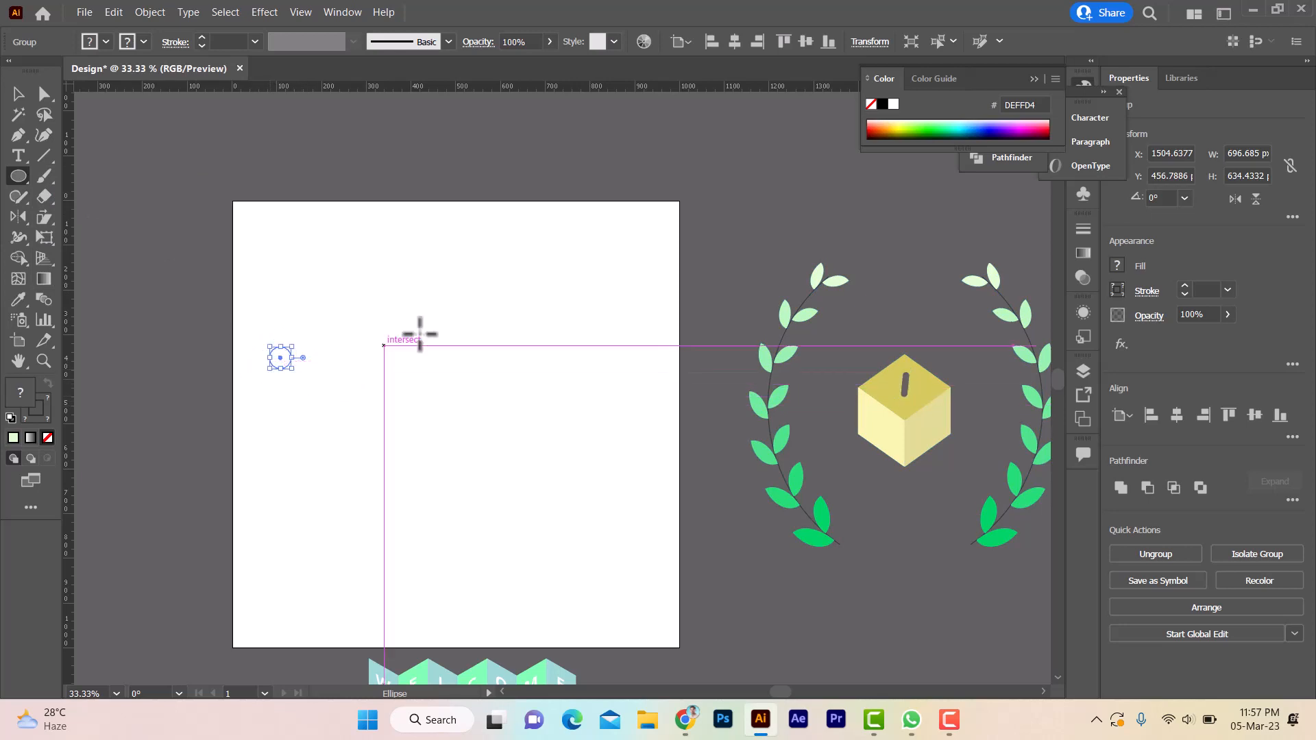
{"action": "left_click", "coordinate": [943, 127]}
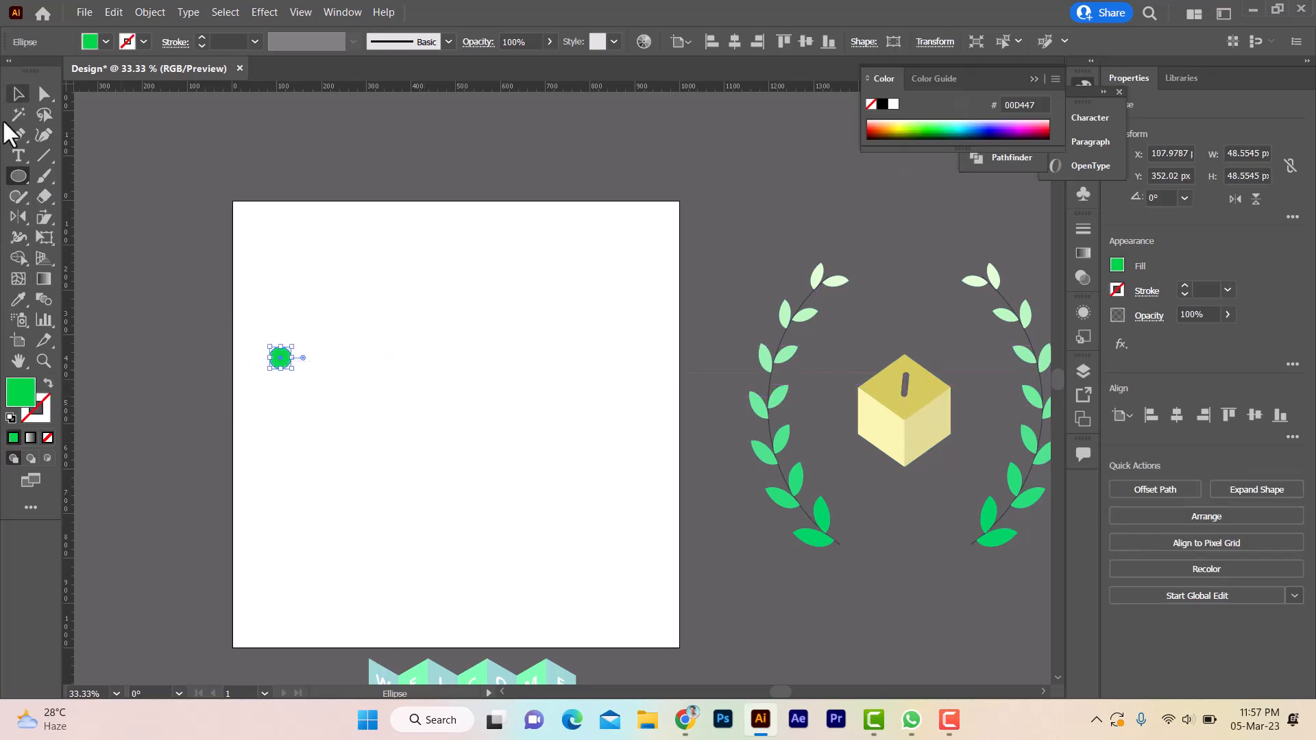
Copy the circle horizontally to about X 799 px, enlarge the copy to about 122 px, and fill it with purple AD00D4.
{"action": "left_click", "coordinate": [18, 93]}
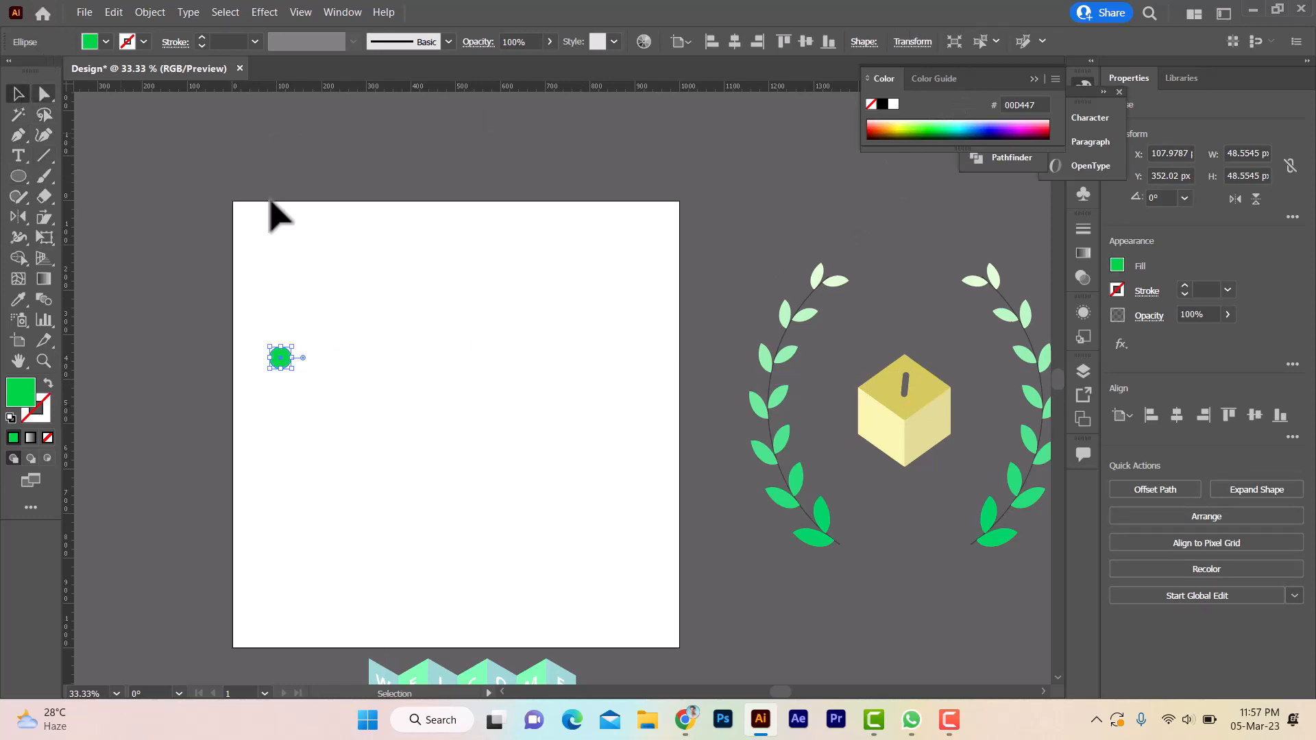
{"action": "left_click", "coordinate": [260, 381]}
{"action": "left_click_drag", "start_coordinate": [284, 370], "coordinate": [620, 392]}
{"action": "left_click", "coordinate": [593, 362], "text": "shift"}
{"action": "left_click", "coordinate": [590, 357]}
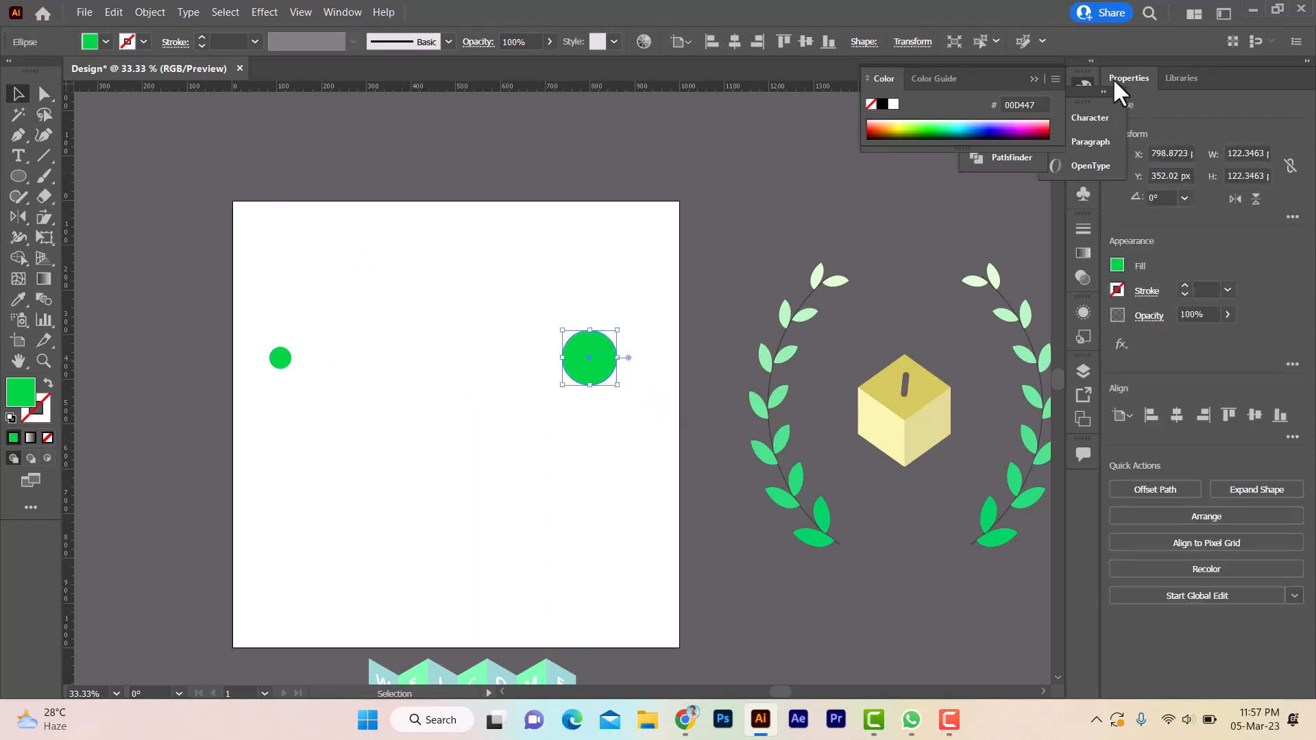
{"action": "left_click", "coordinate": [1014, 130]}
Blend the small green circle with the large purple circle.
{"action": "left_click_drag", "start_coordinate": [265, 343], "coordinate": [607, 391]}
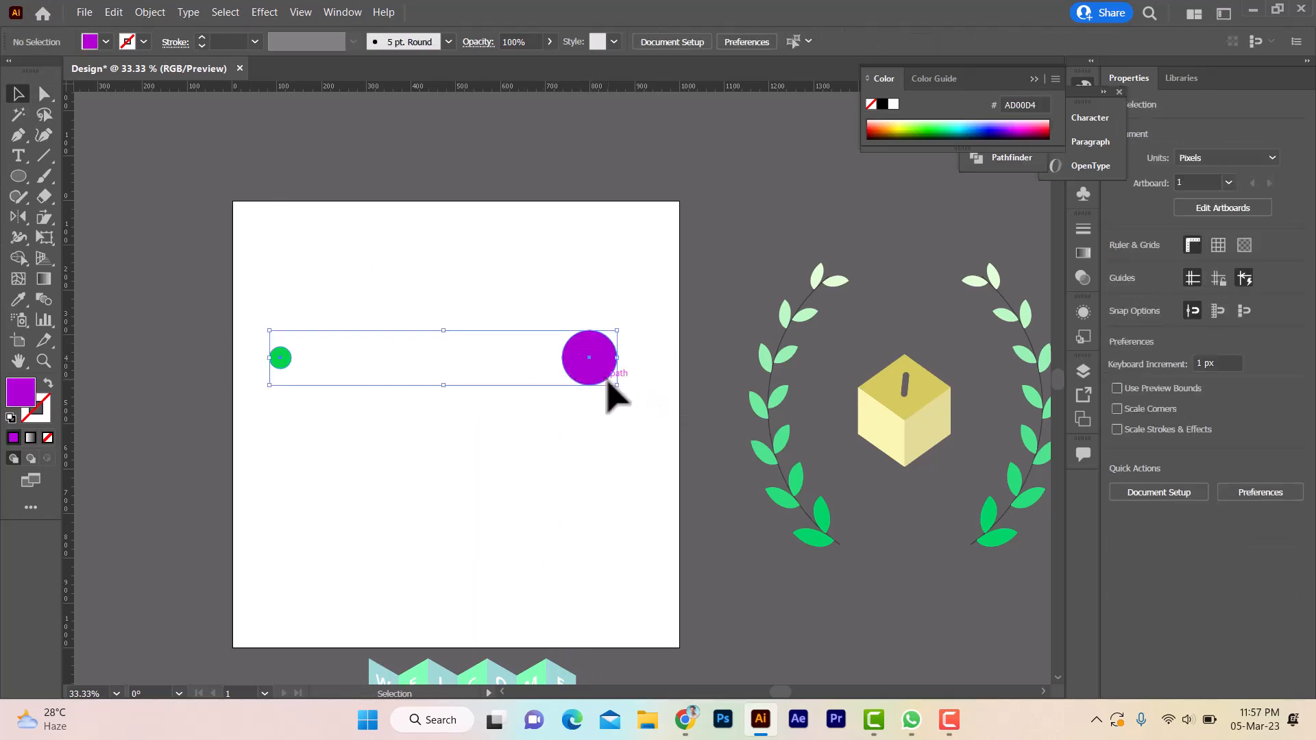
{"action": "left_click", "coordinate": [44, 302]}
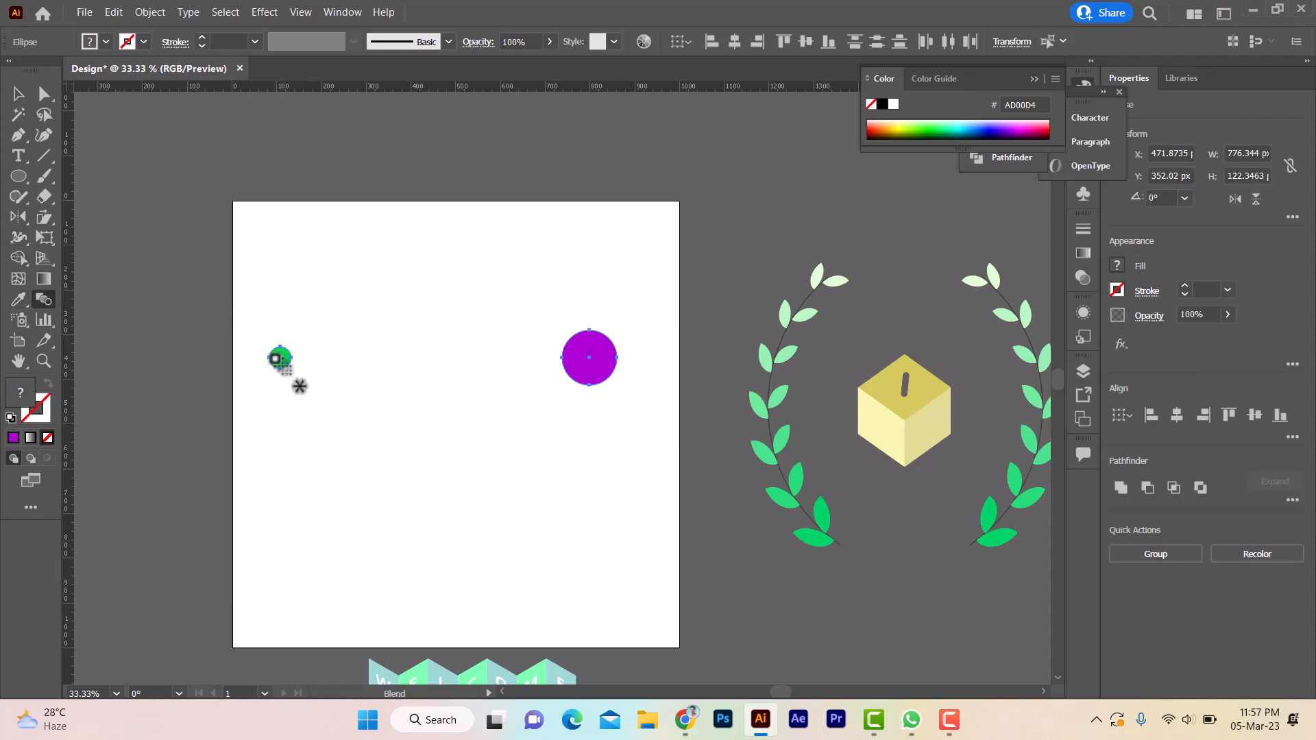
{"action": "scroll", "coordinate": [277, 358], "scroll_direction": "up", "scroll_amount": 4}
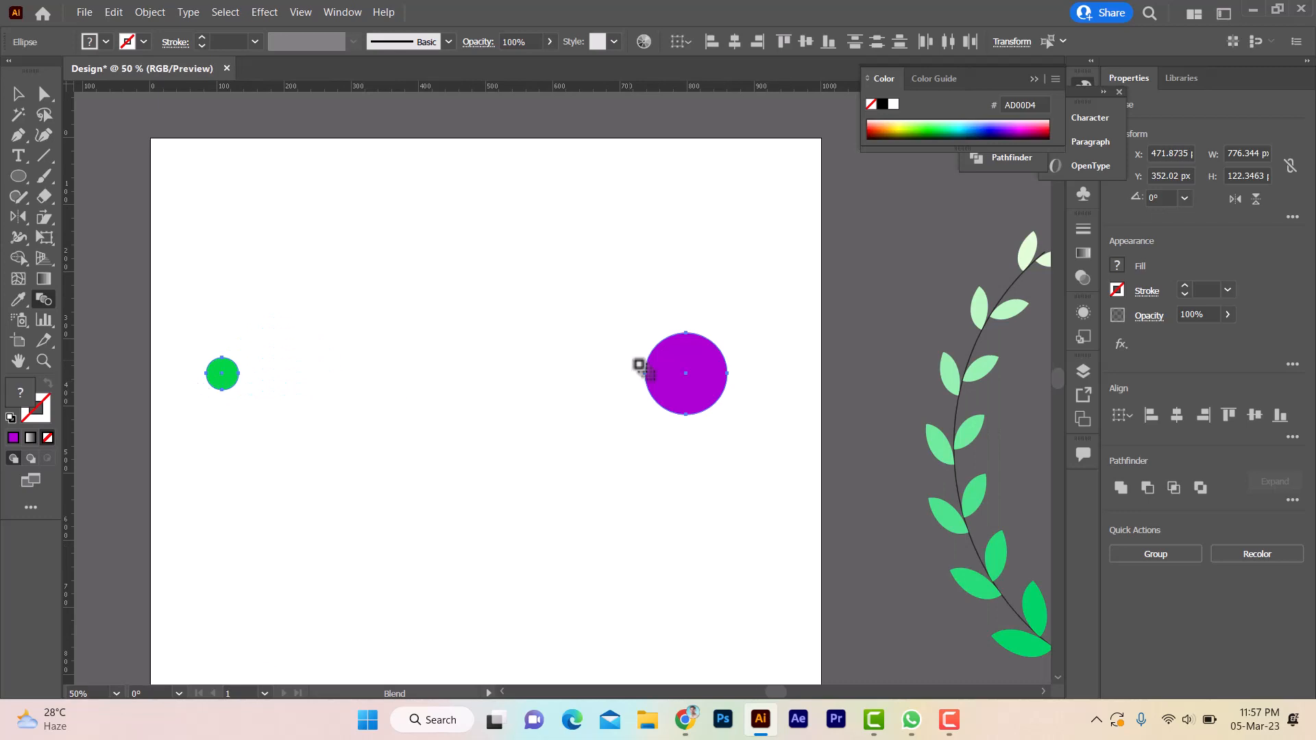
{"action": "left_click", "coordinate": [685, 375]}
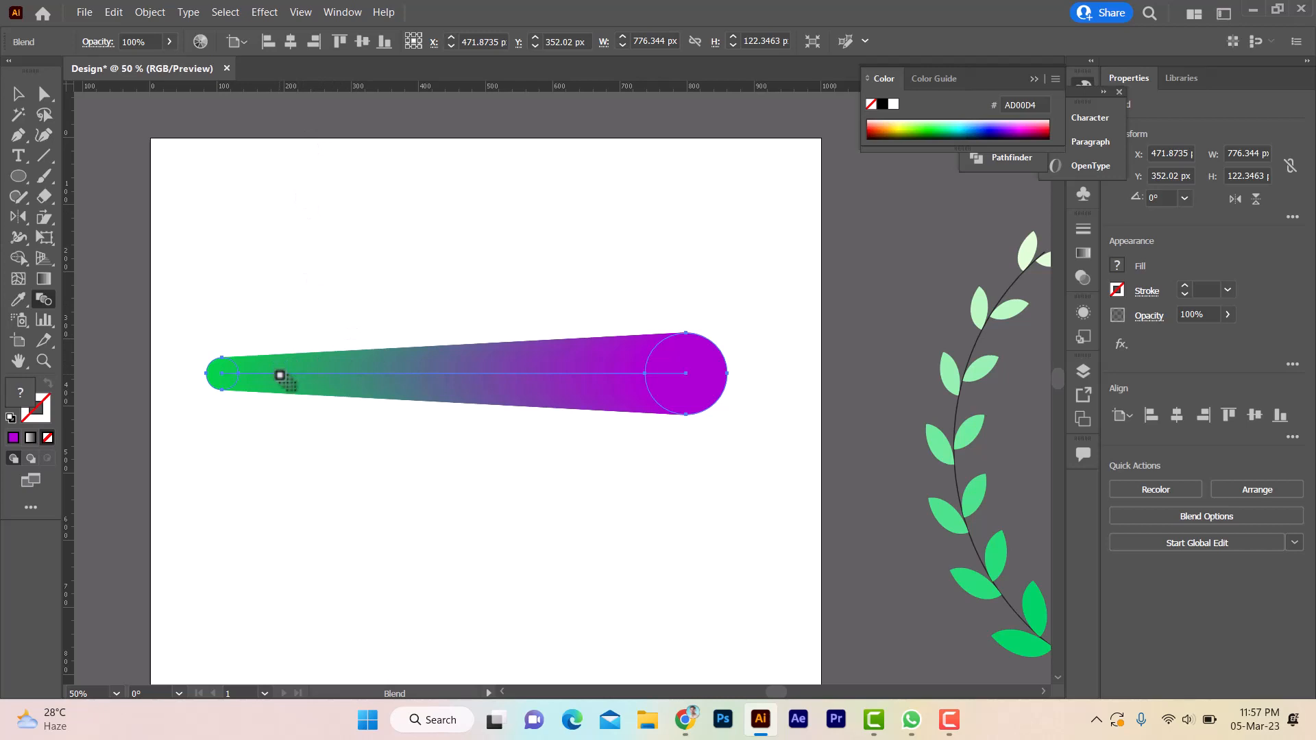
Set the circle blend's spacing to 7 specified steps and move the blend to about X 437, Y 84 px.
{"action": "left_click", "coordinate": [162, 12]}
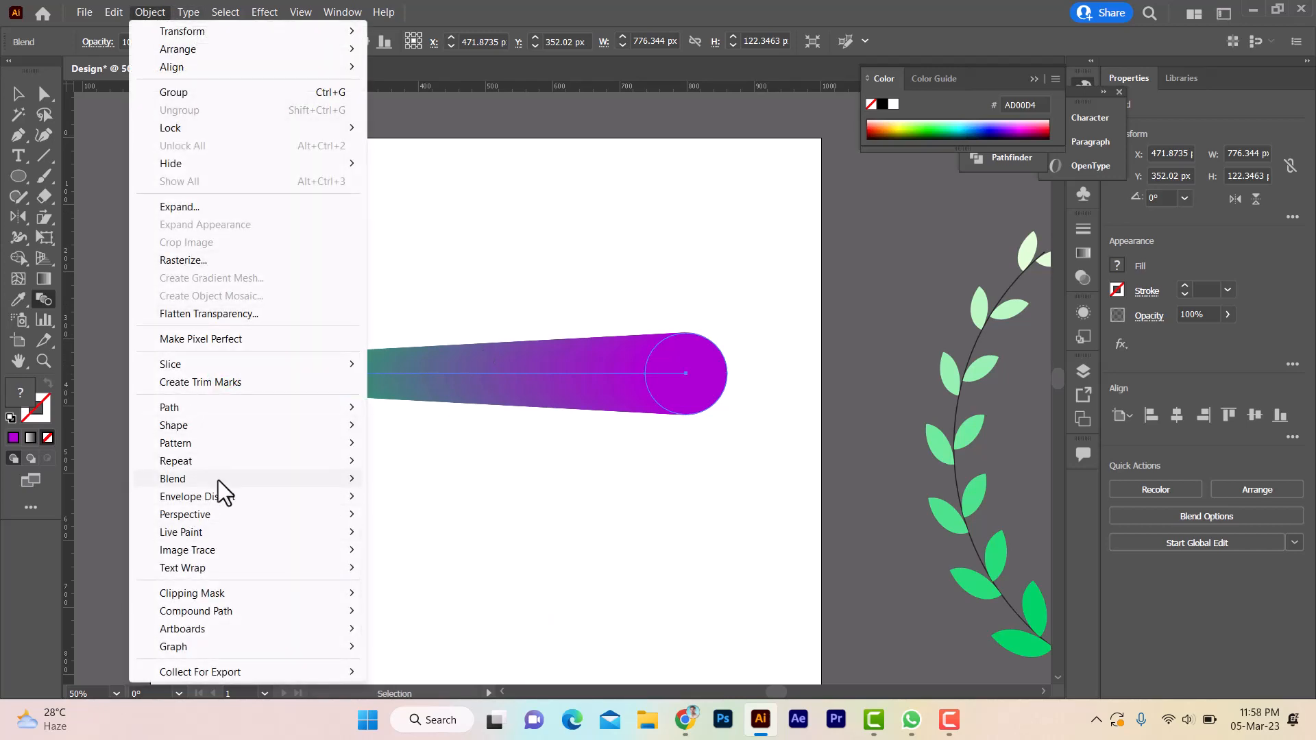
{"action": "mouse_move", "coordinate": [227, 487]}
{"action": "left_click", "coordinate": [436, 521]}
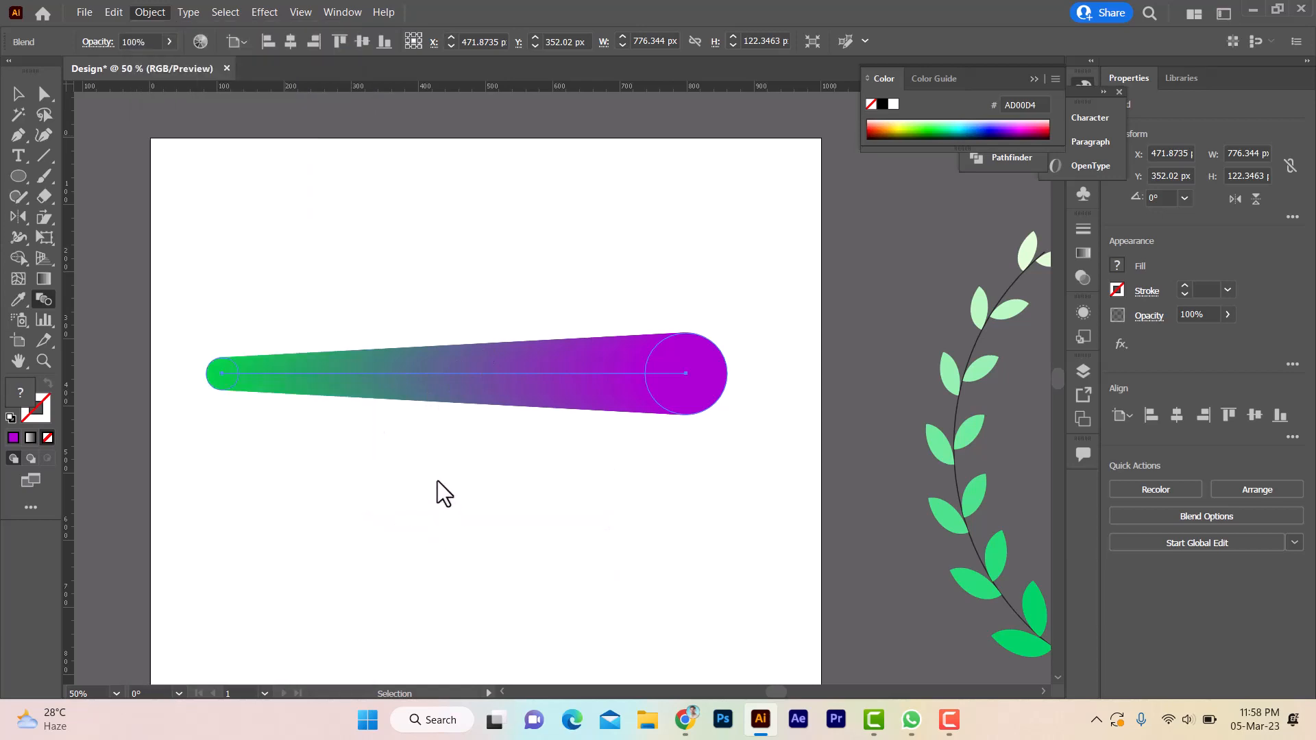
{"action": "left_click", "coordinate": [840, 322]}
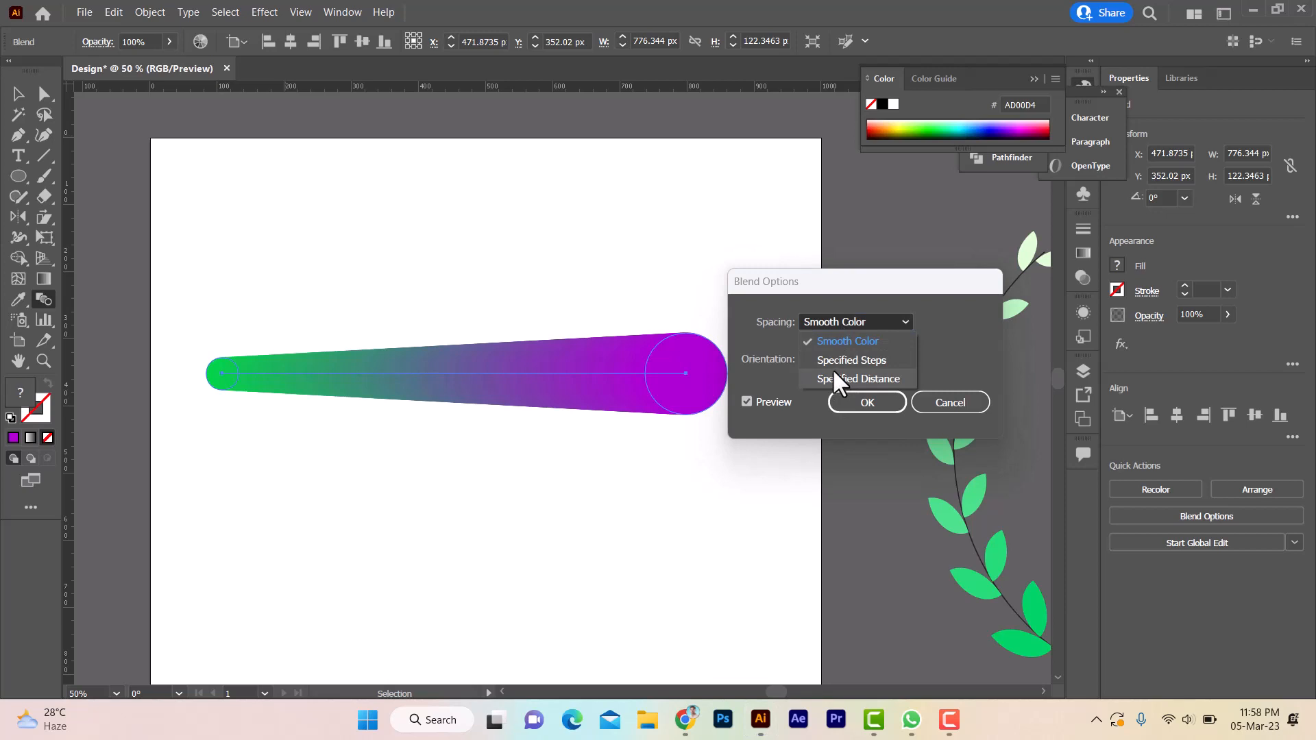
{"action": "left_click", "coordinate": [857, 361]}
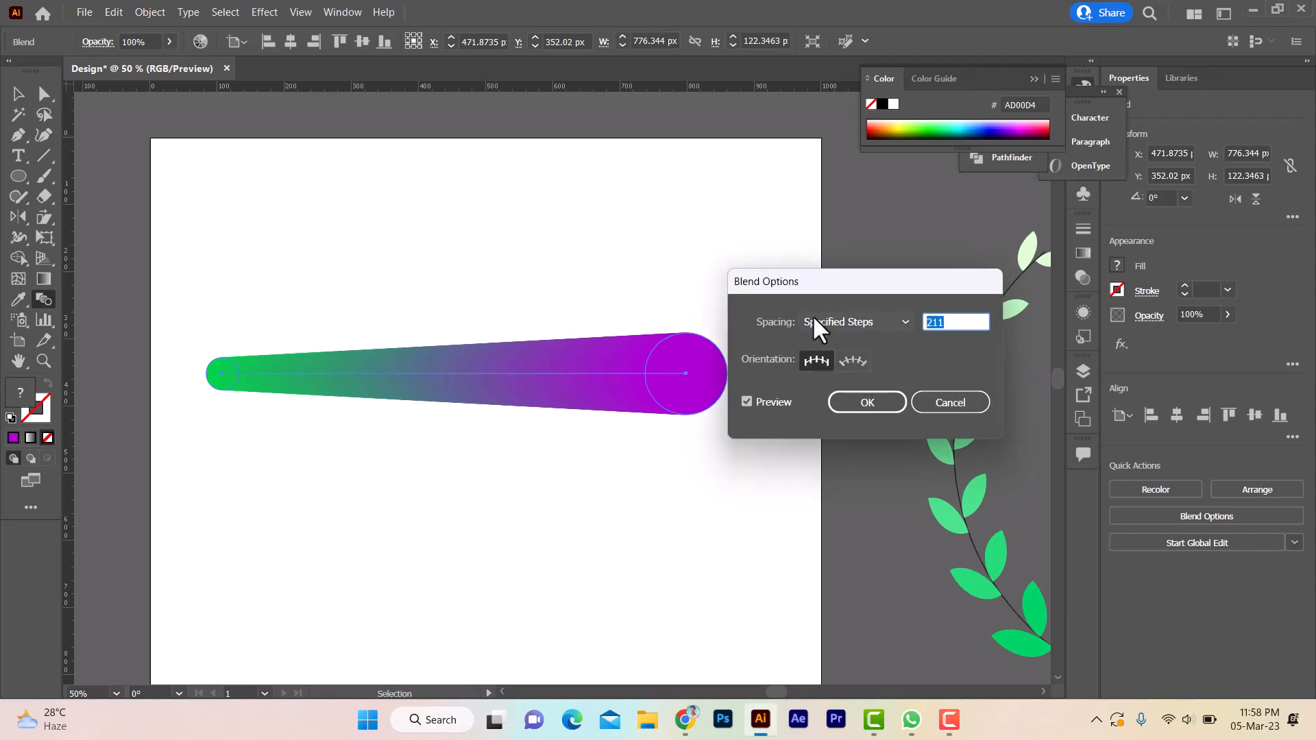
{"action": "type", "text": "7"}
{"action": "key", "text": "Tab"}
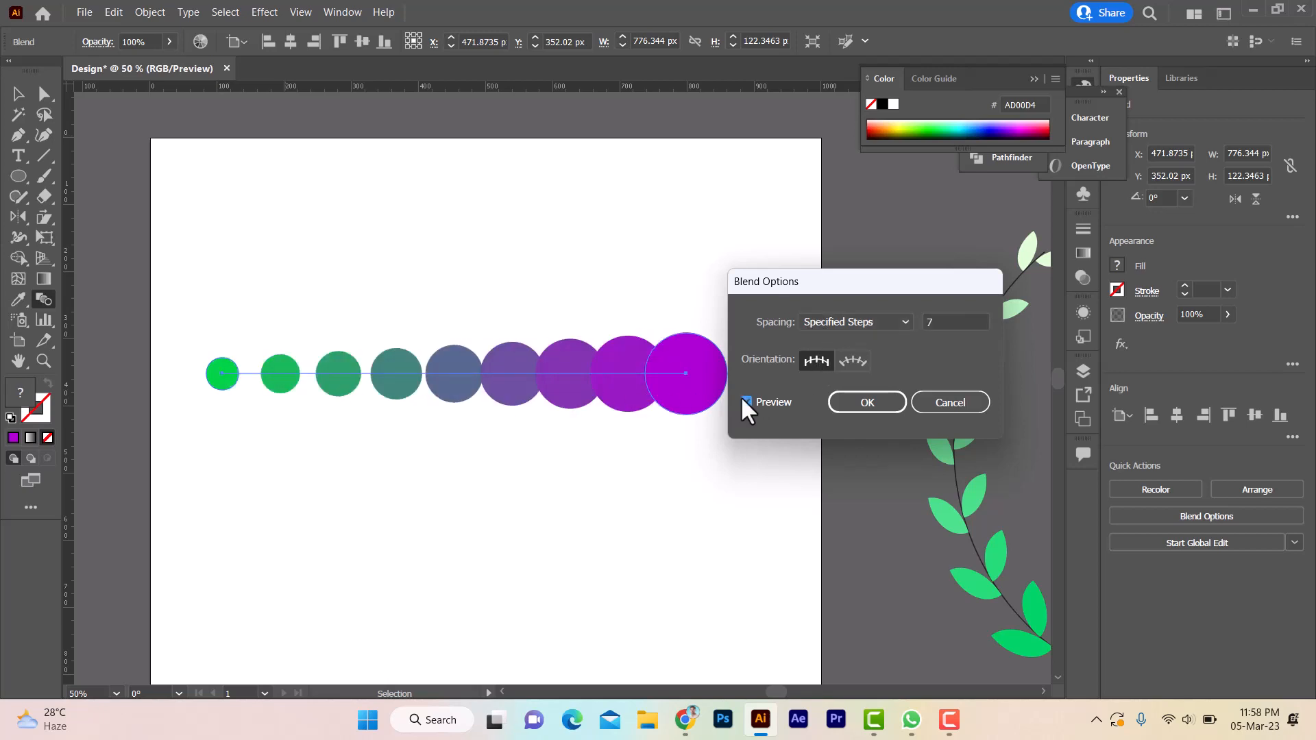
{"action": "left_click", "coordinate": [858, 401]}
{"action": "left_click", "coordinate": [17, 93]}
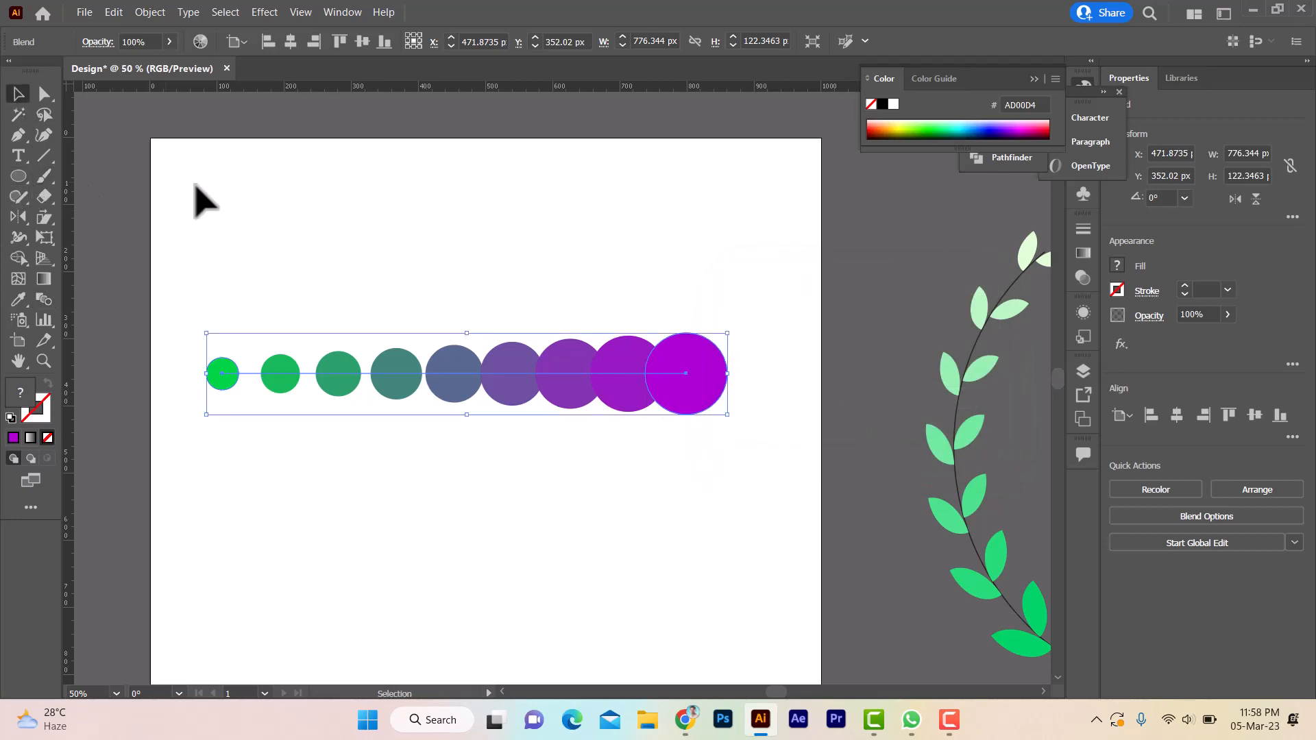
{"action": "left_click_drag", "start_coordinate": [515, 377], "coordinate": [504, 198]}
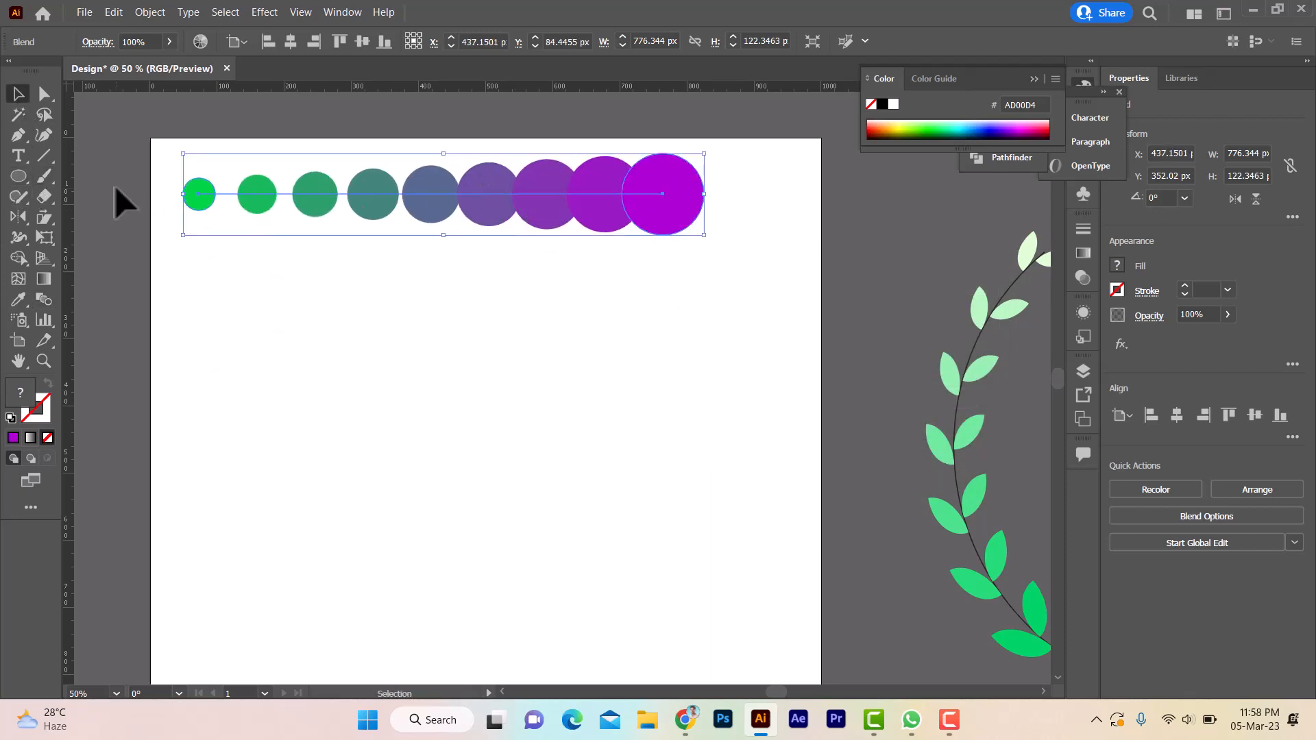
Draw a circle about 496 px wide below the blend, with no fill and a 1 pt purple stroke.
{"action": "left_click", "coordinate": [17, 179]}
{"action": "left_click_drag", "start_coordinate": [15, 179], "coordinate": [99, 219]}
{"action": "left_click_drag", "start_coordinate": [436, 460], "coordinate": [603, 626]}
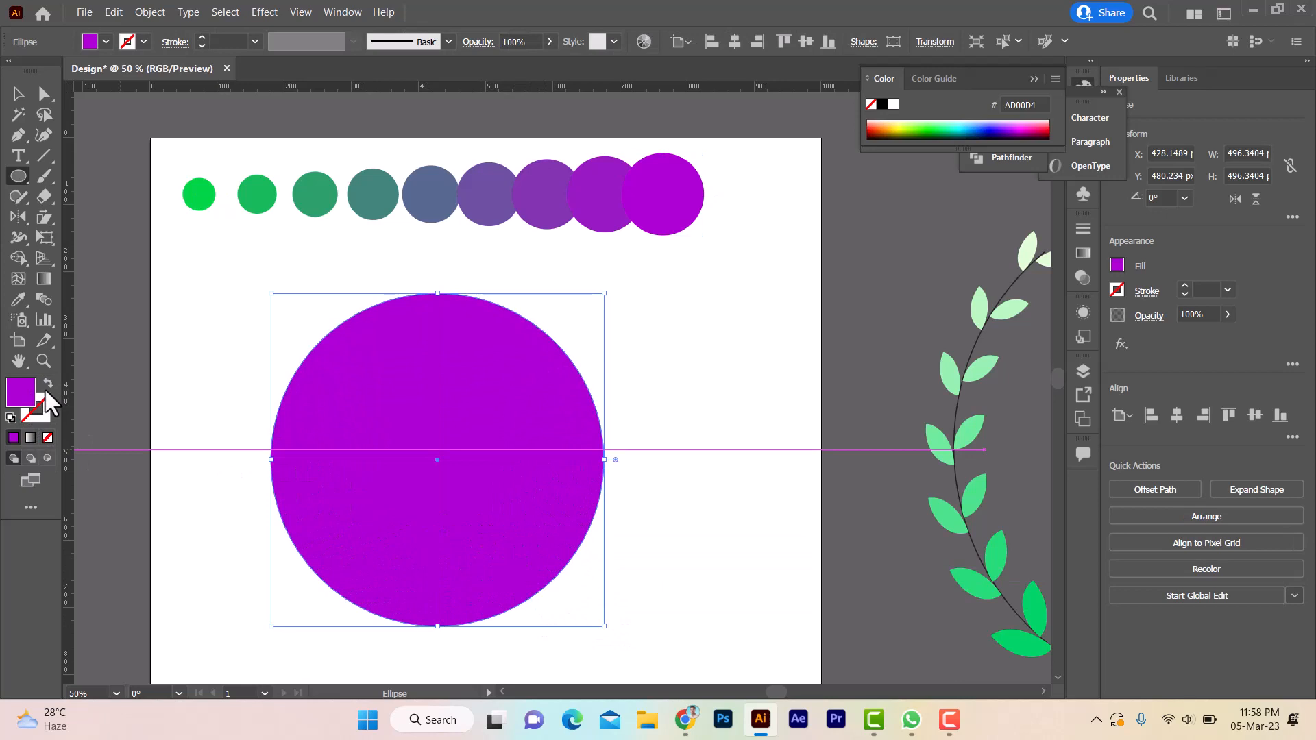
{"action": "left_click", "coordinate": [48, 384]}
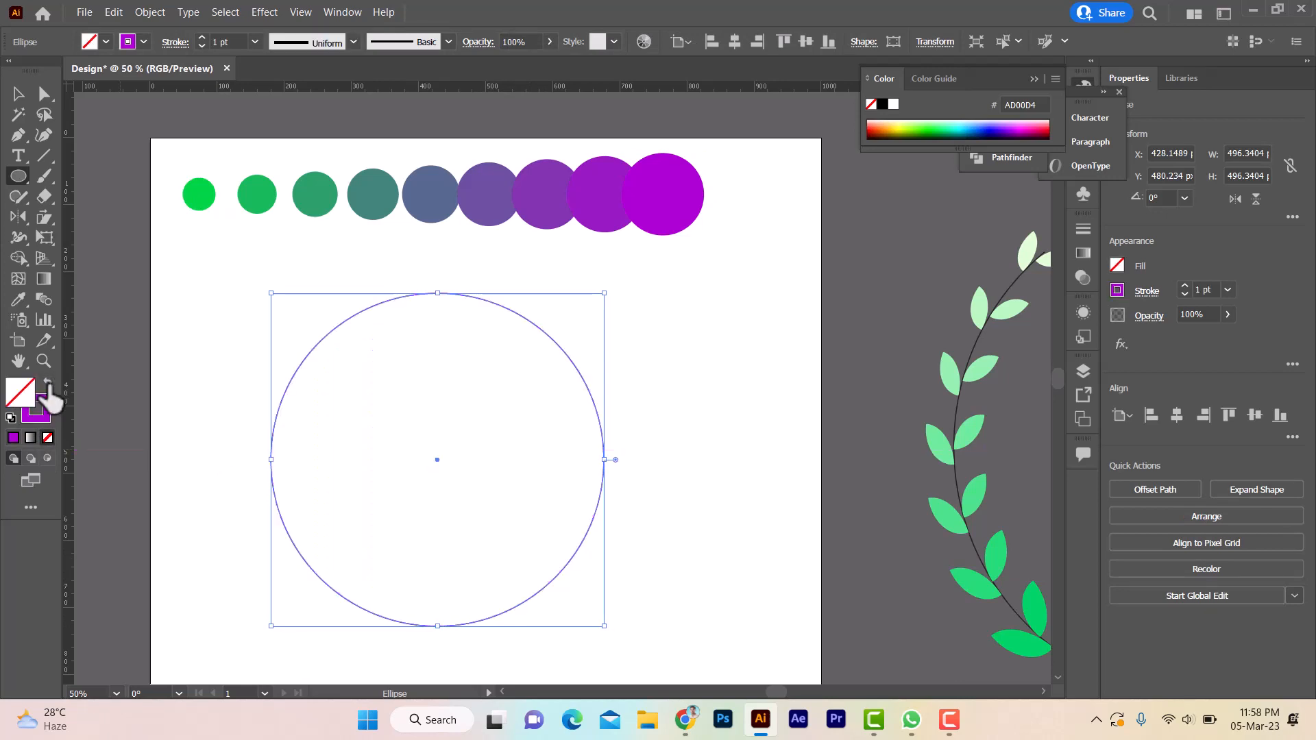
Replace the blend's spine with the large outlined circle.
{"action": "left_click", "coordinate": [19, 94]}
{"action": "left_click", "coordinate": [235, 185]}
{"action": "left_click_drag", "start_coordinate": [187, 156], "coordinate": [547, 511]}
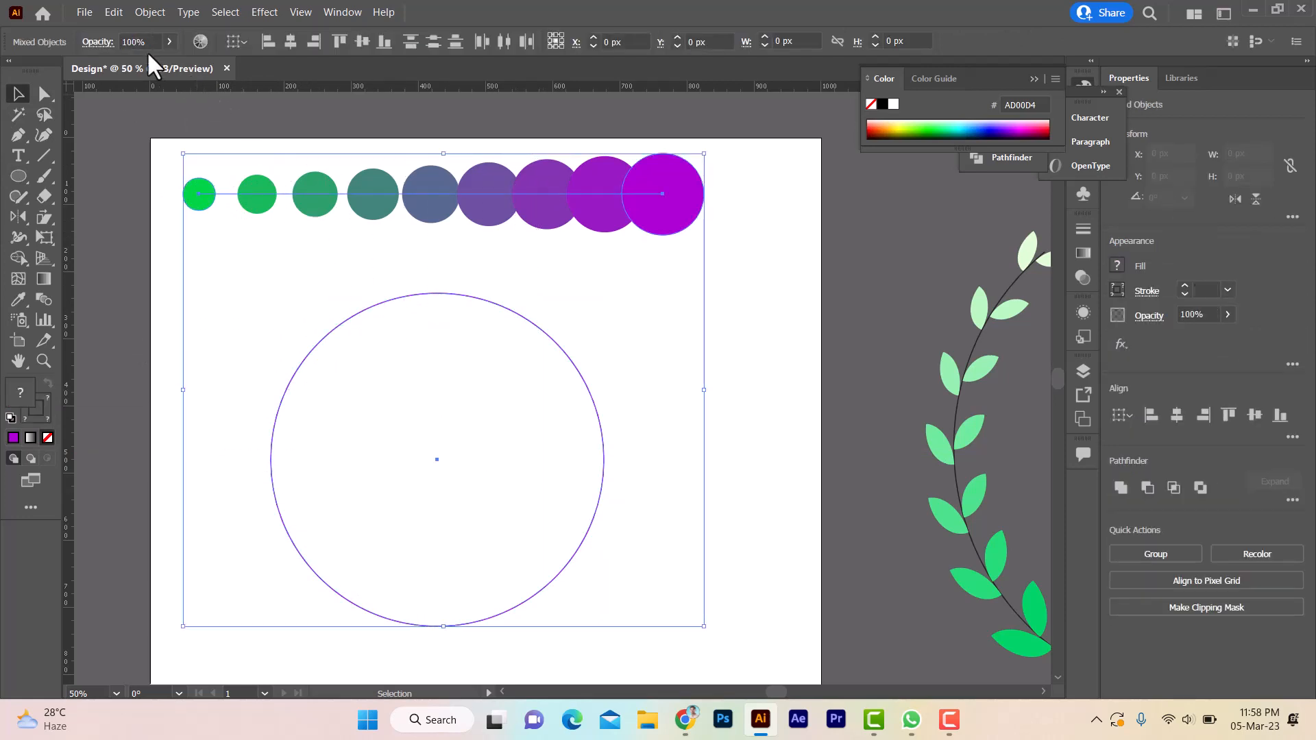
{"action": "left_click", "coordinate": [153, 19]}
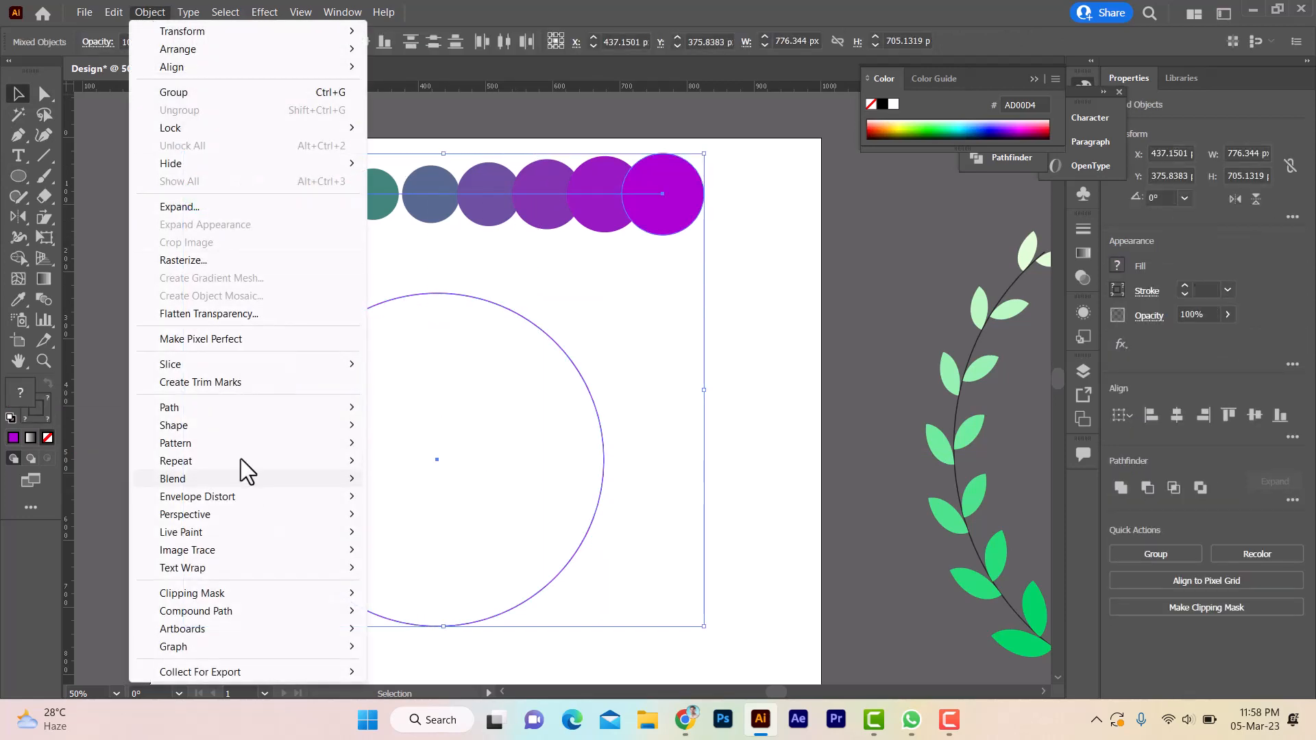
{"action": "mouse_move", "coordinate": [182, 484]}
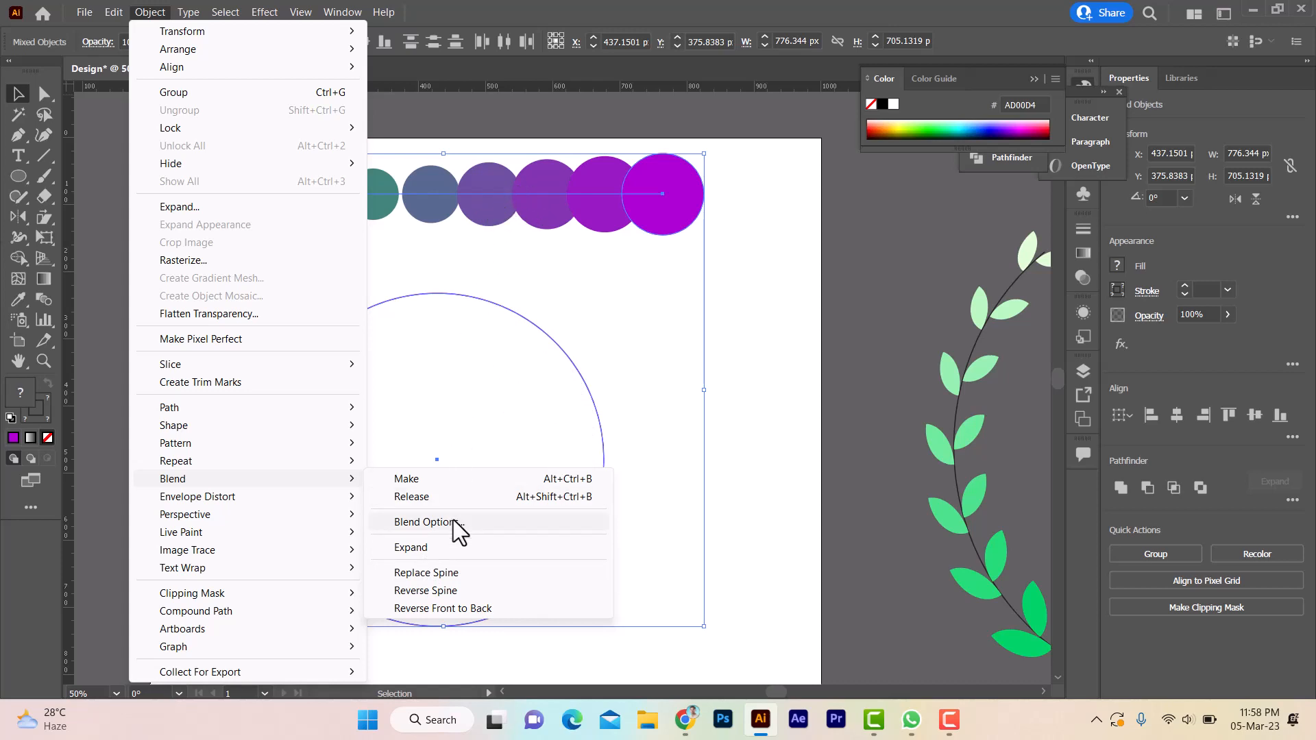
{"action": "left_click", "coordinate": [424, 572]}
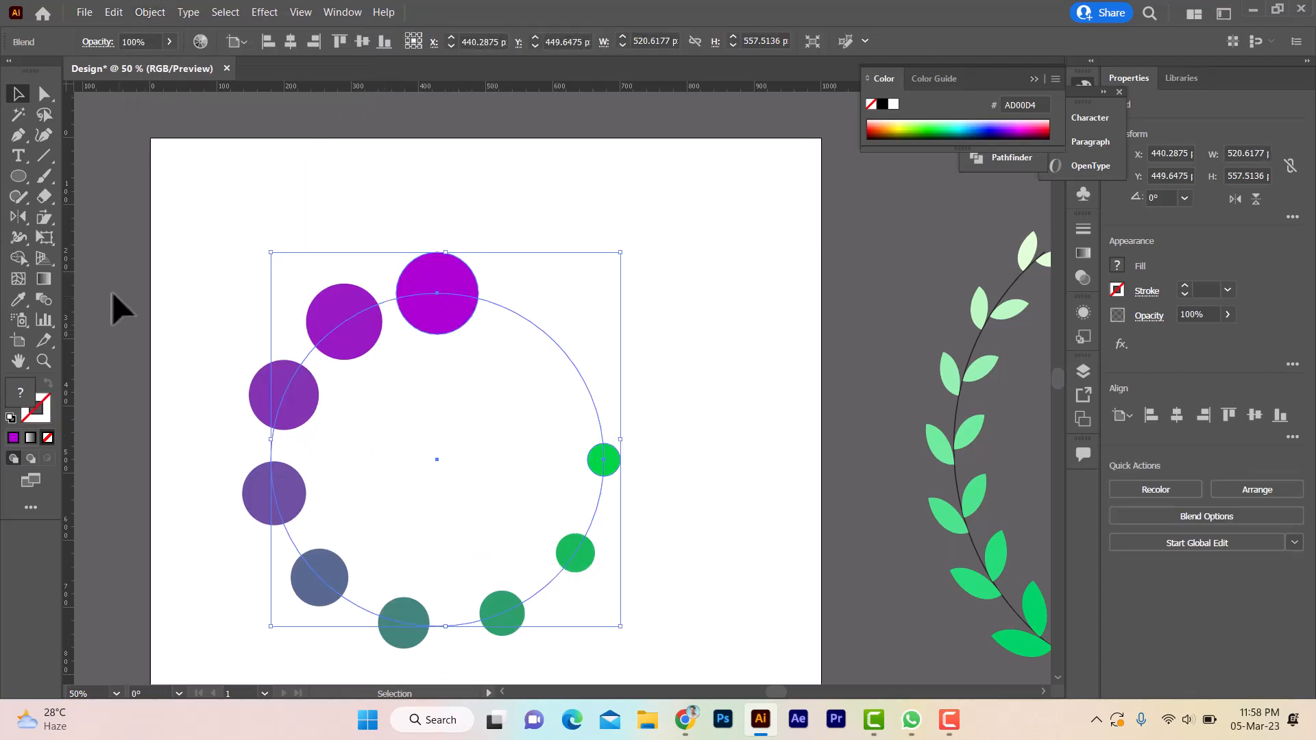
Cut the circular spine at its top anchor with the Scissors tool to spread the blend around the full ring.
{"action": "left_click", "coordinate": [46, 197]}
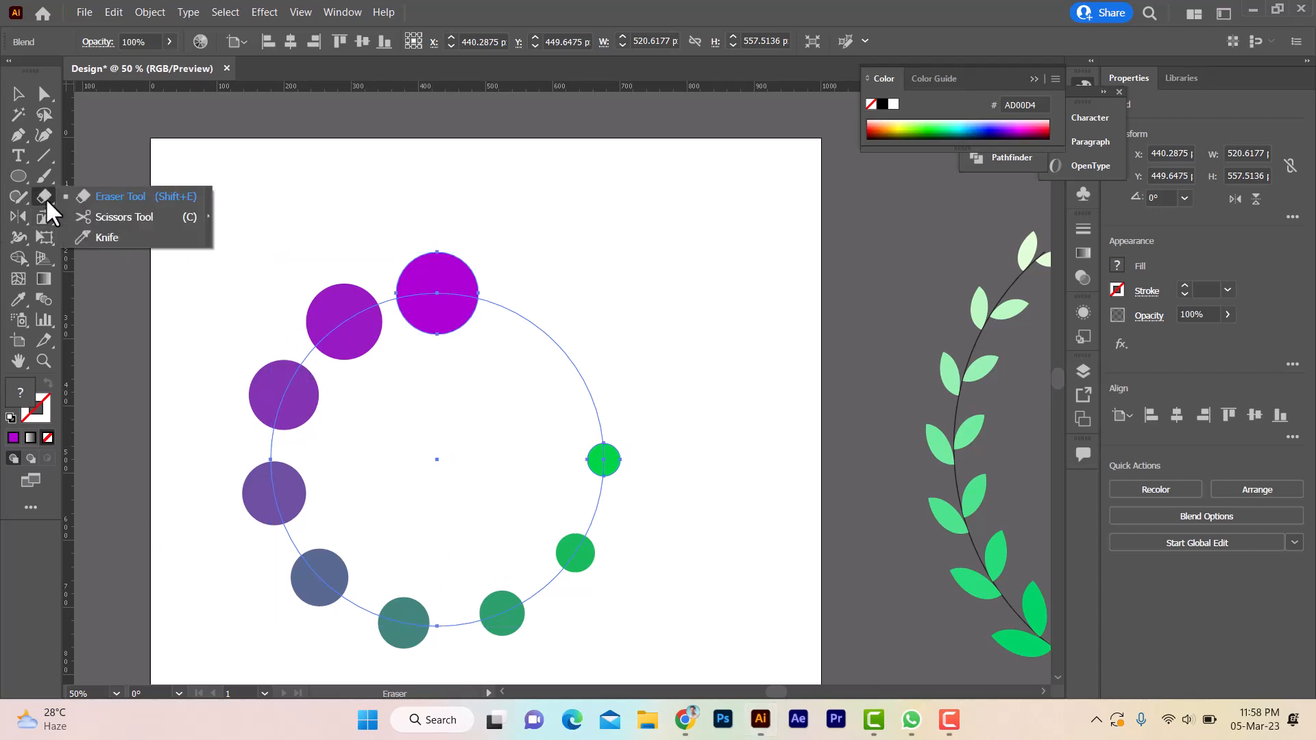
{"action": "left_click", "coordinate": [105, 216]}
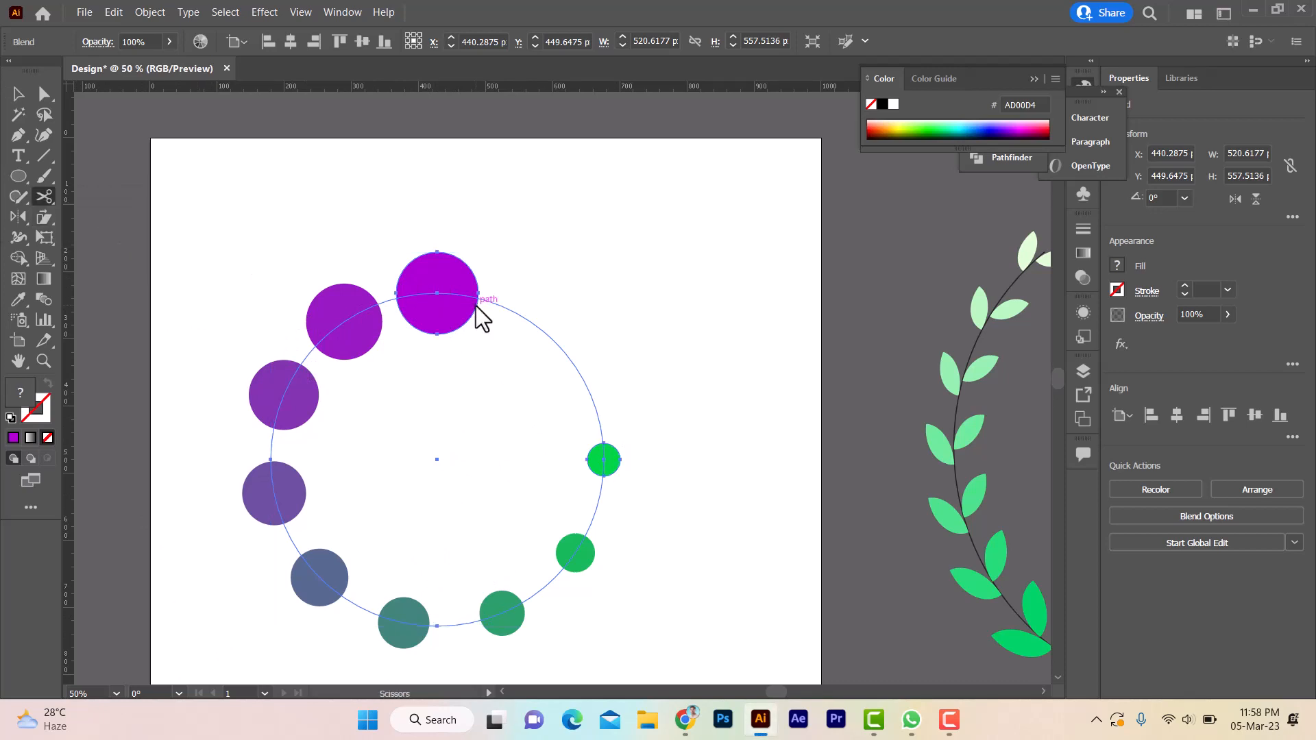
{"action": "left_click", "coordinate": [437, 293]}
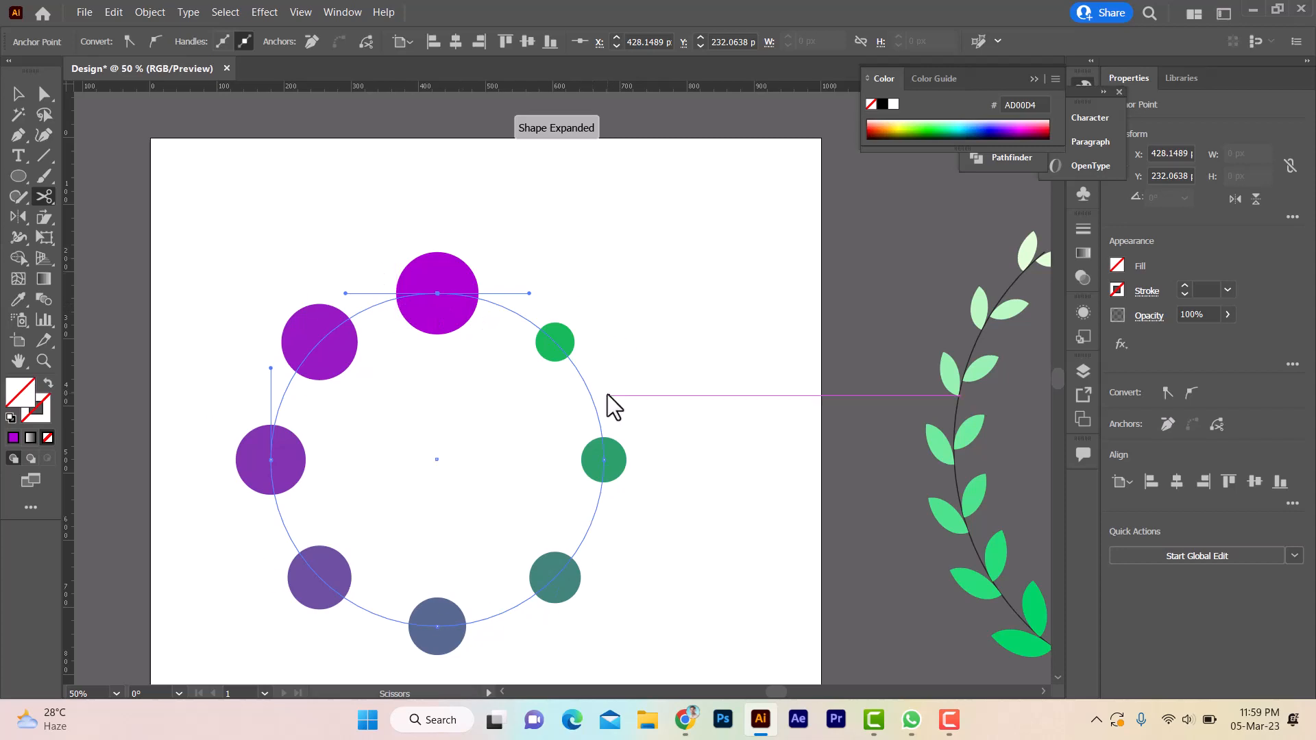
{"action": "left_click", "coordinate": [27, 95]}
{"action": "left_click", "coordinate": [391, 279]}
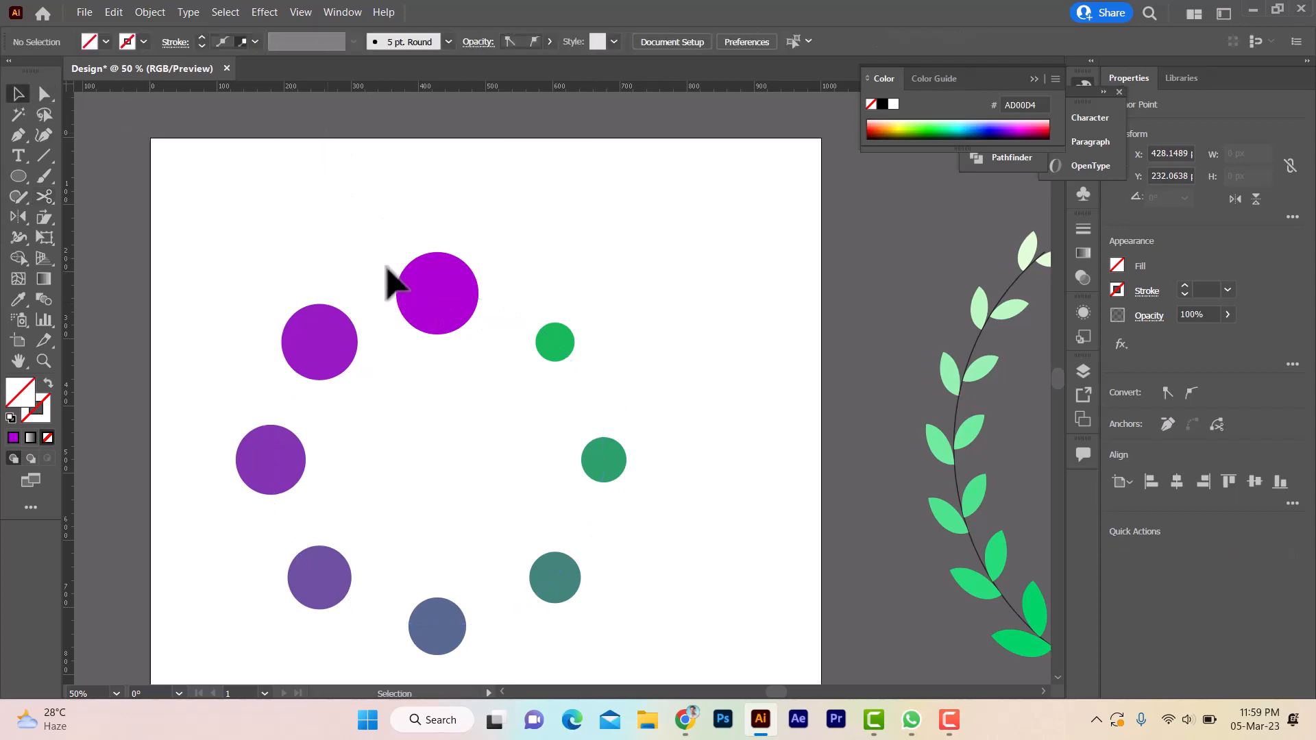
Move the circular blend on the artboard to about X 489, Y 478 px.
{"action": "scroll", "coordinate": [382, 322], "scroll_direction": "down", "scroll_amount": 1}
{"action": "left_click", "coordinate": [415, 296]}
{"action": "left_click_drag", "start_coordinate": [438, 312], "coordinate": [510, 280]}
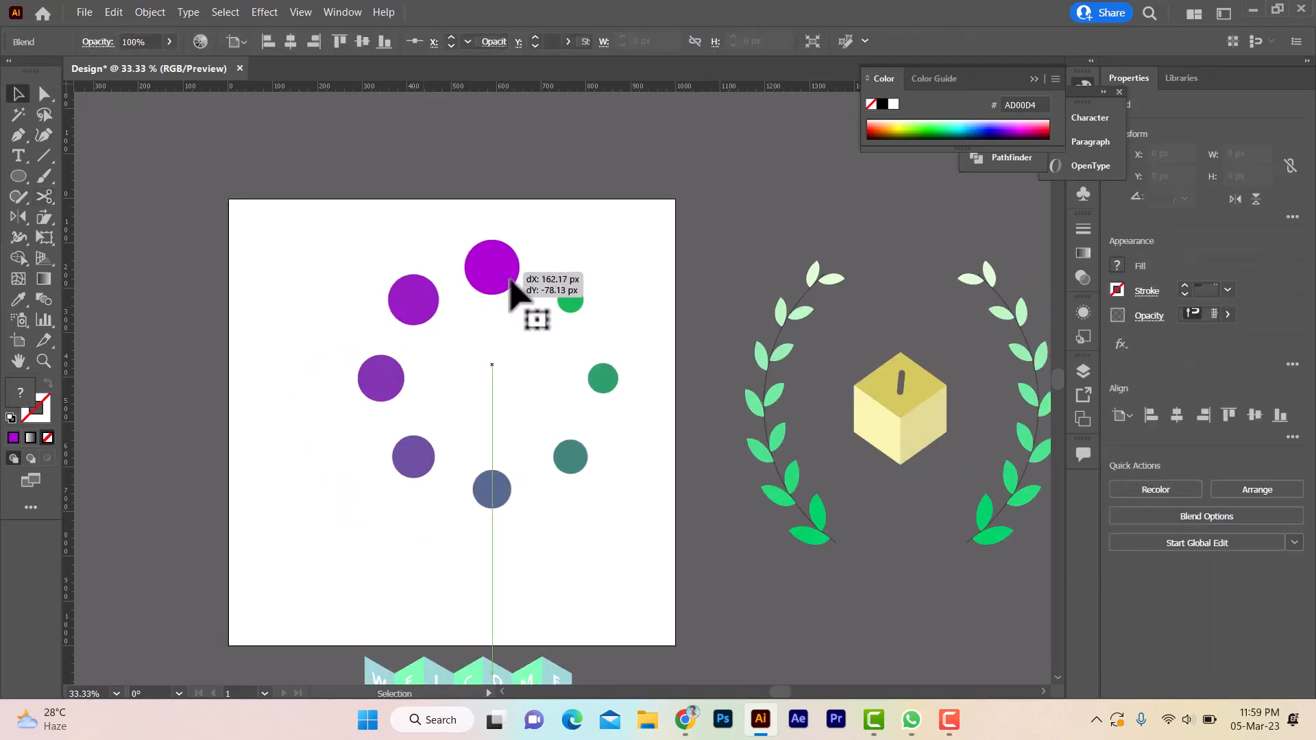
{"action": "key", "text": "ctrl+z"}
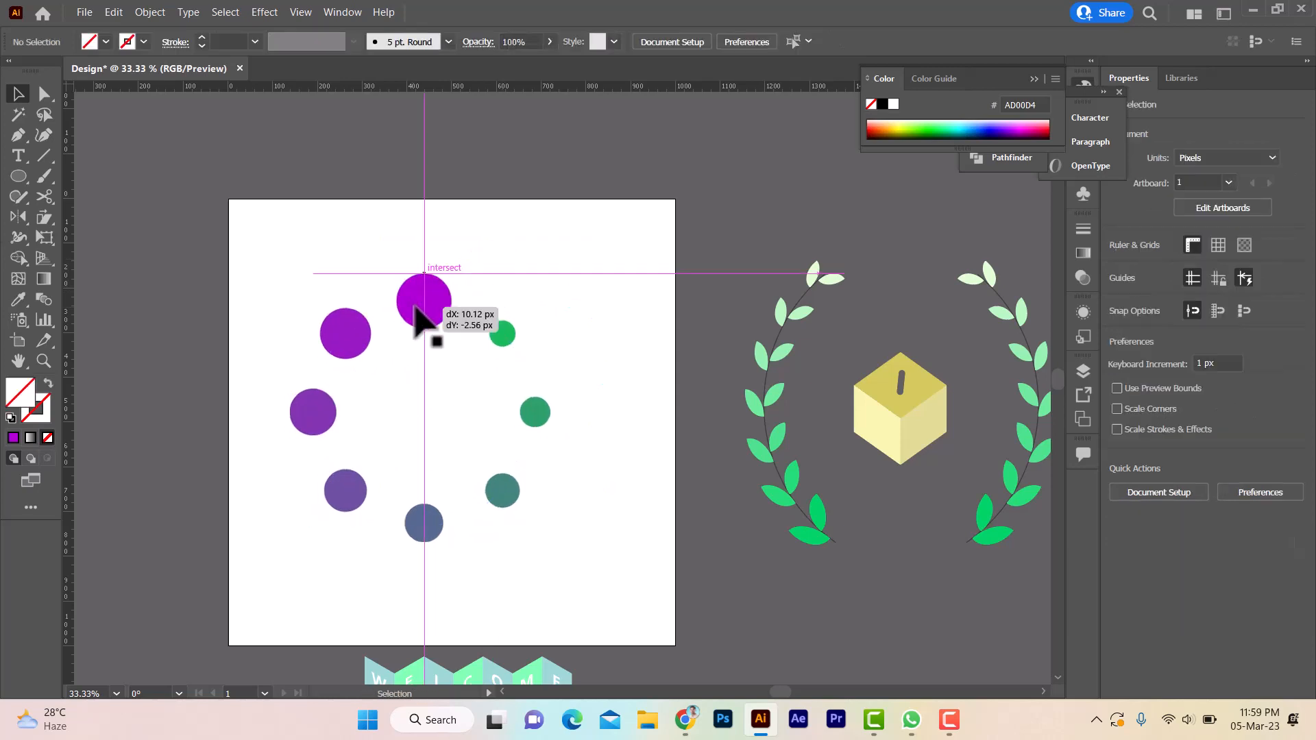
{"action": "left_click_drag", "start_coordinate": [417, 308], "coordinate": [461, 327]}
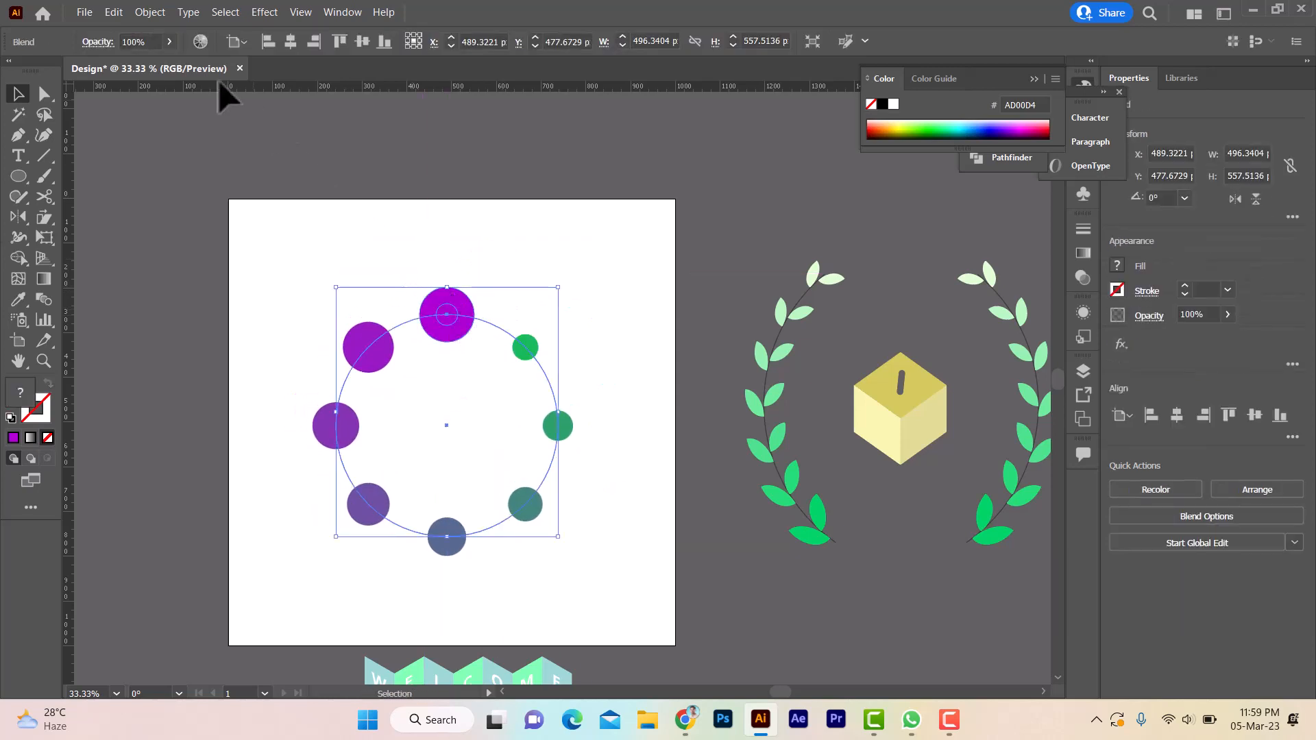
Expand the circular blend into separate shapes with Object and Fill enabled.
{"action": "left_click", "coordinate": [150, 13]}
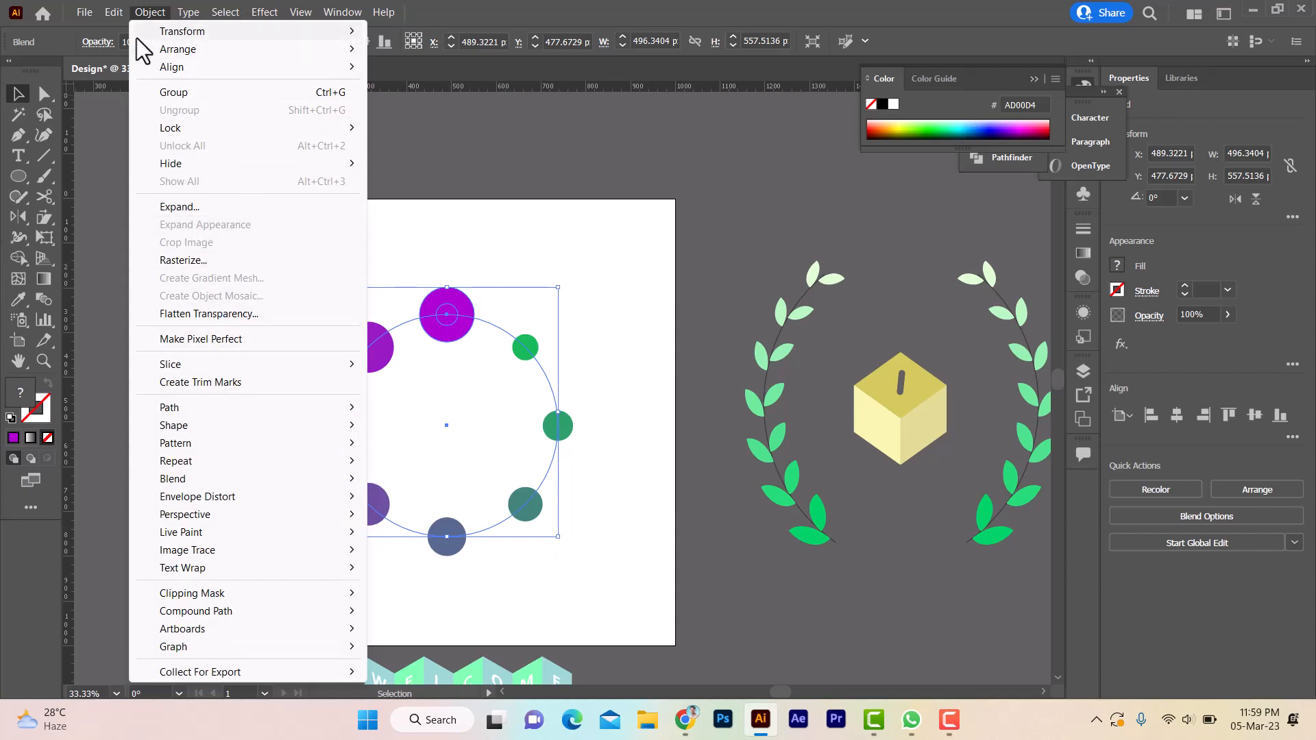
{"action": "left_click", "coordinate": [239, 209]}
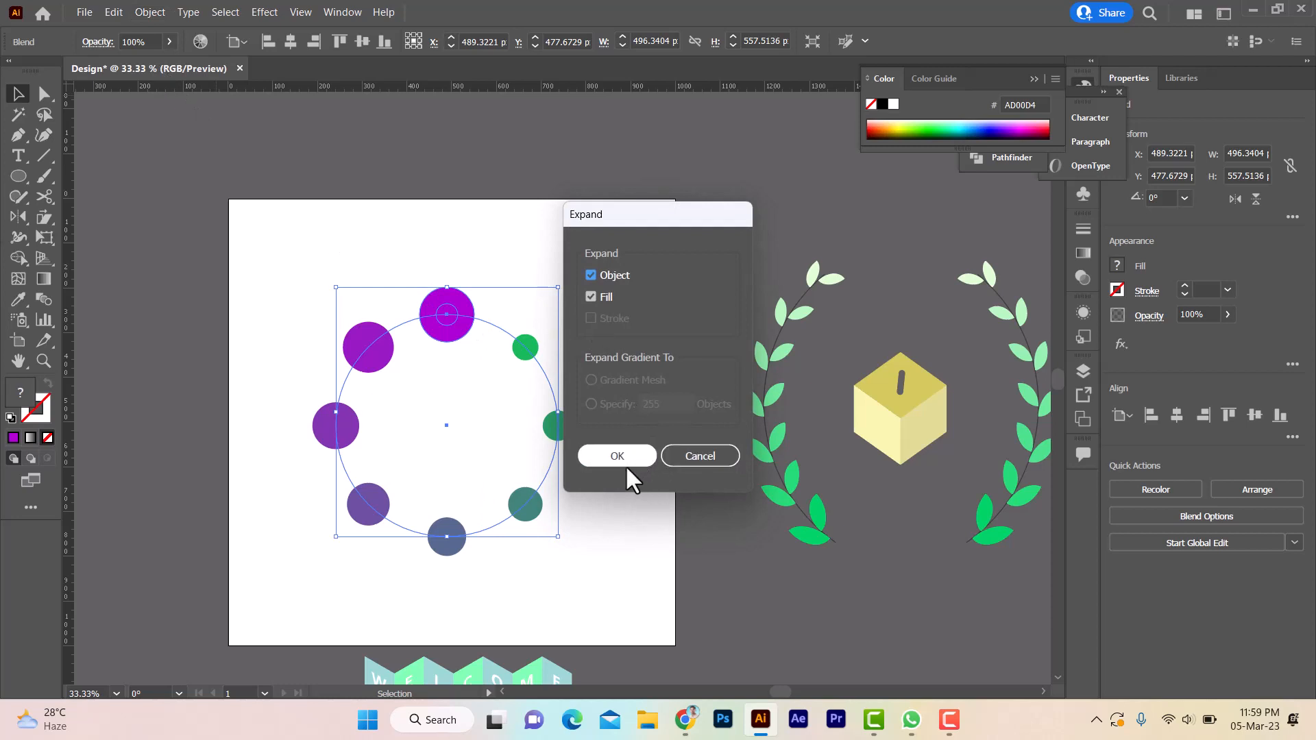
{"action": "left_click", "coordinate": [621, 459]}
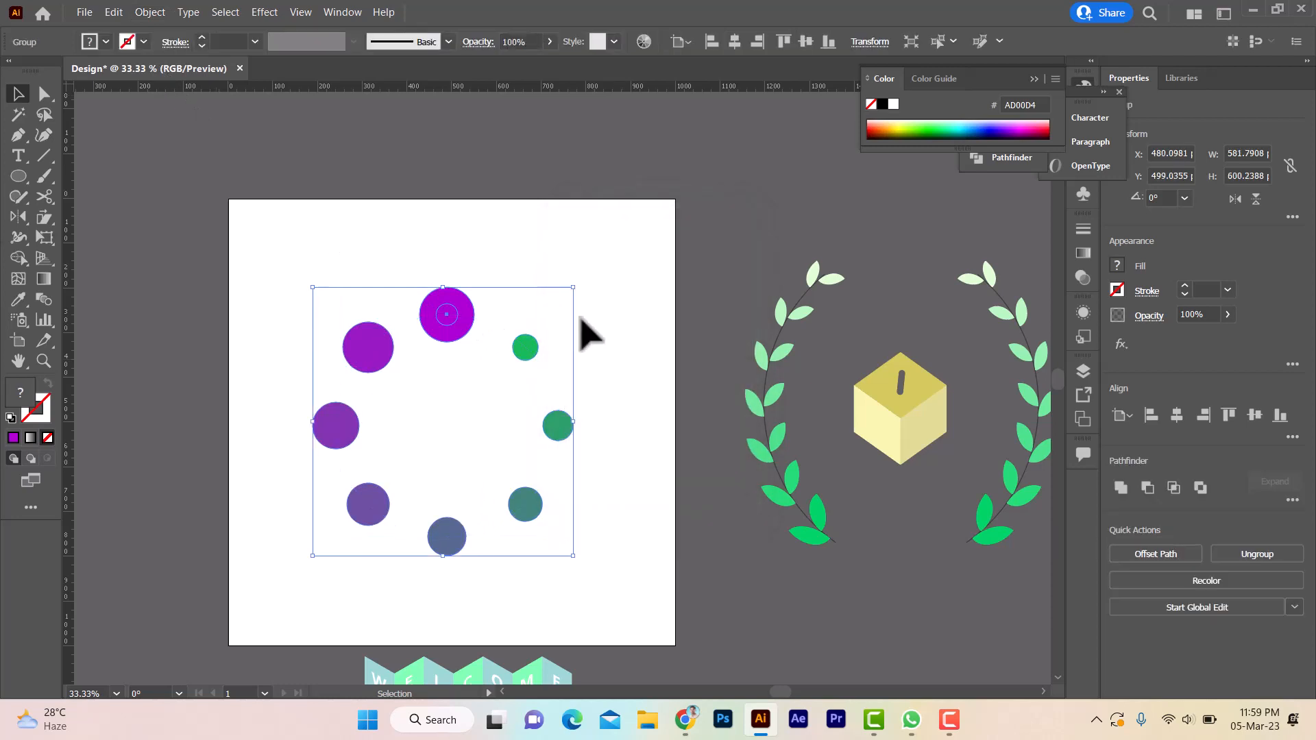
Isolate the ring's group, hide its large purple top circle, show it again, and leave isolation.
{"action": "left_click", "coordinate": [476, 317]}
{"action": "left_click", "coordinate": [438, 312]}
{"action": "double_click", "coordinate": [450, 314]}
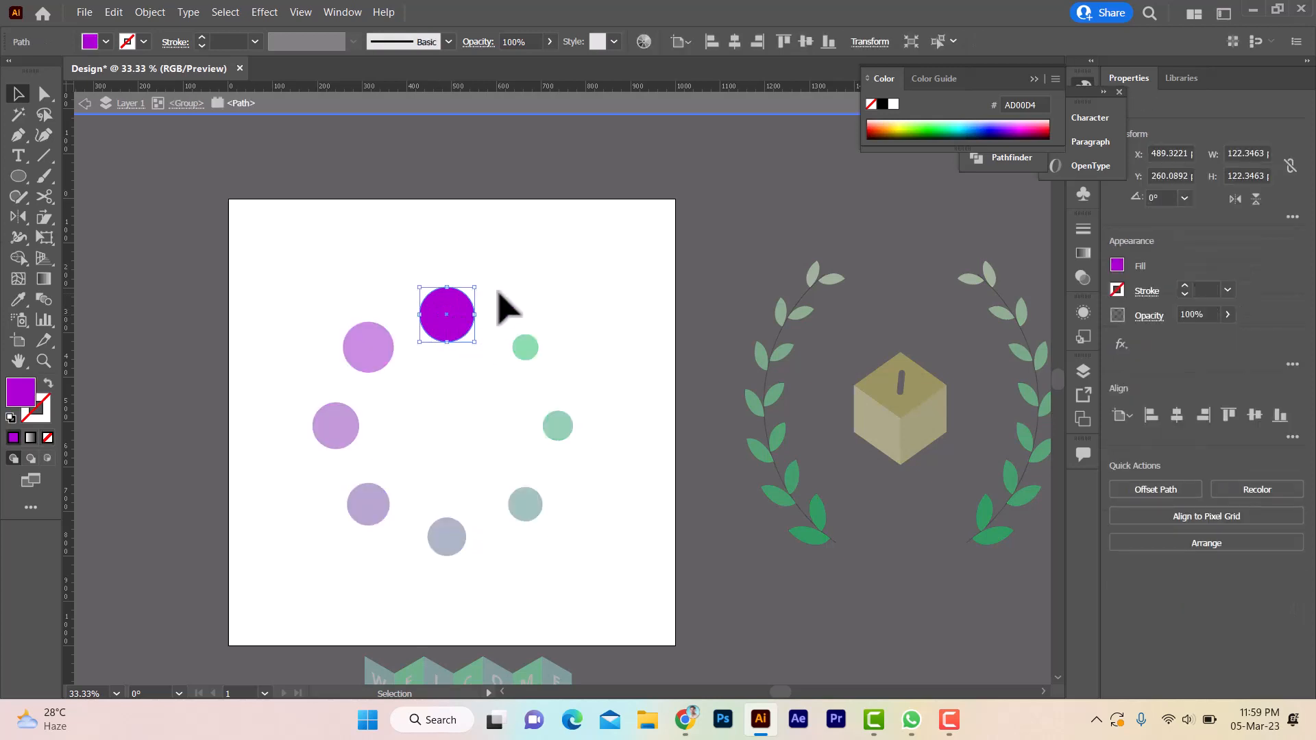
{"action": "key", "text": "Delete"}
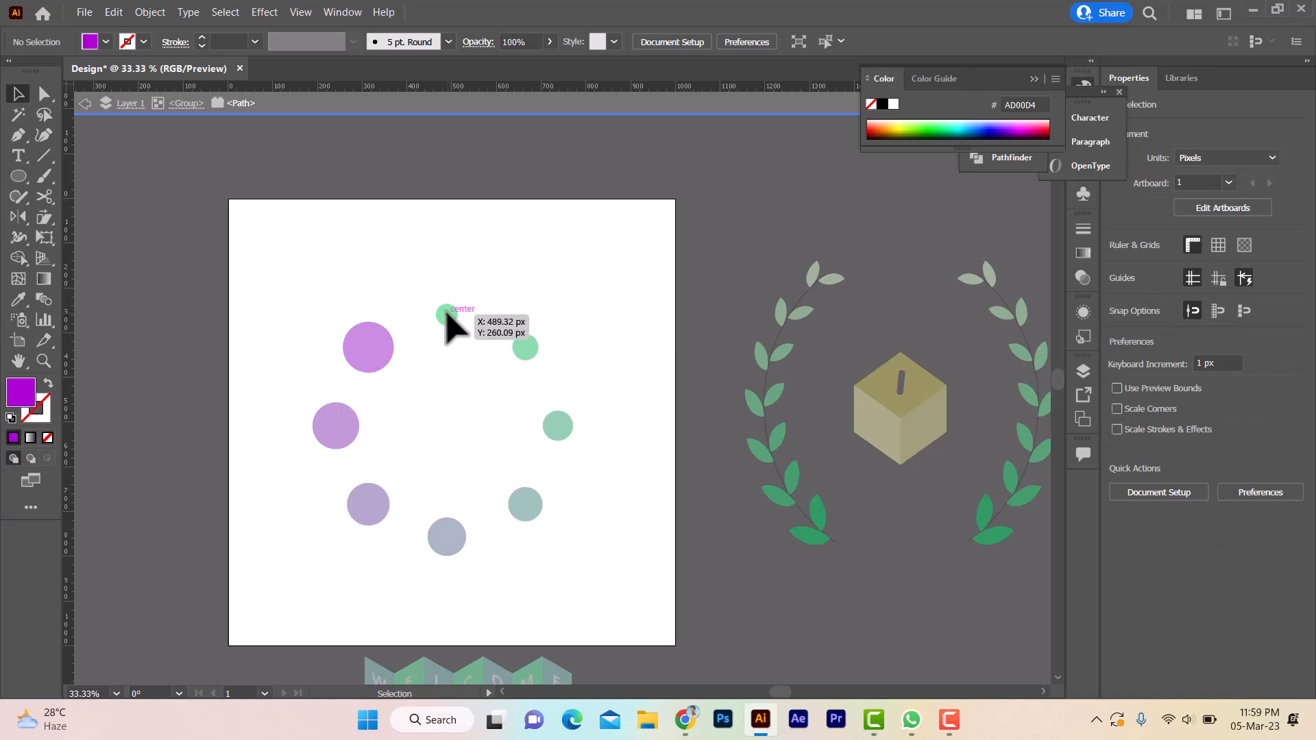
{"action": "left_click_drag", "start_coordinate": [434, 280], "coordinate": [458, 340]}
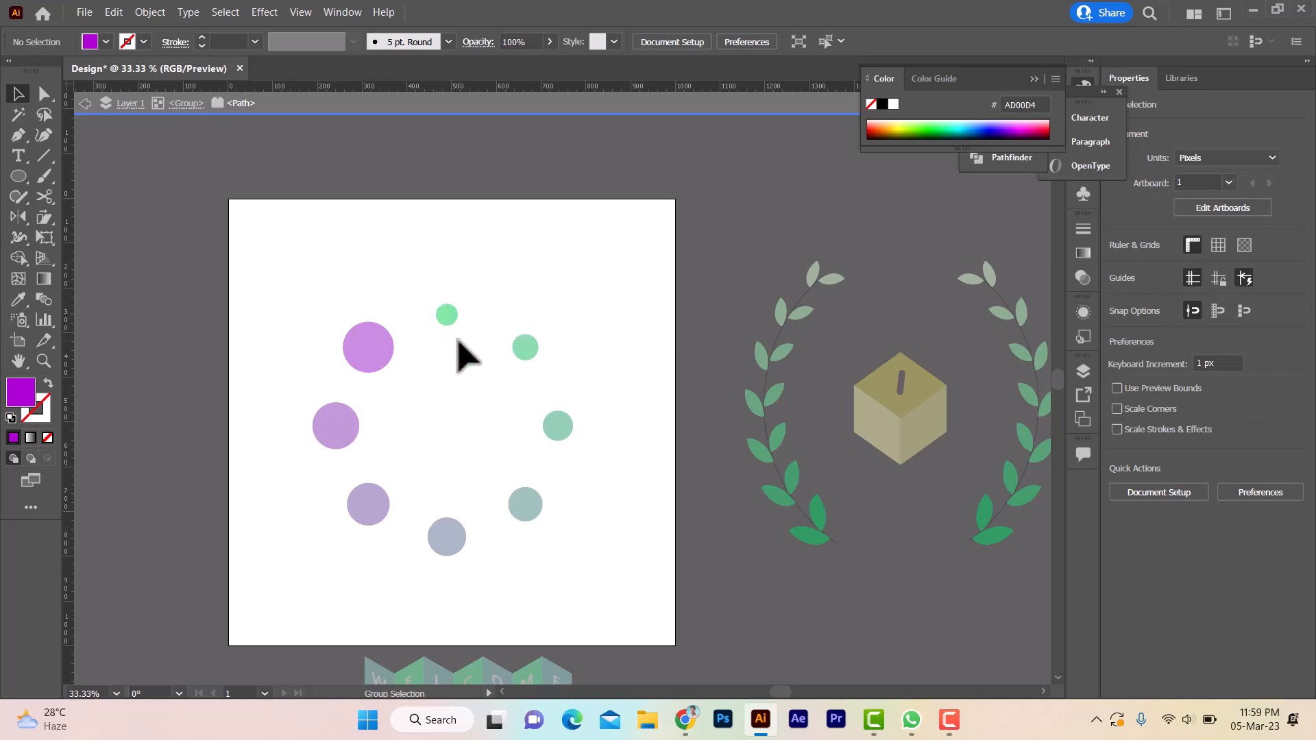
{"action": "key", "text": "ctrl+z"}
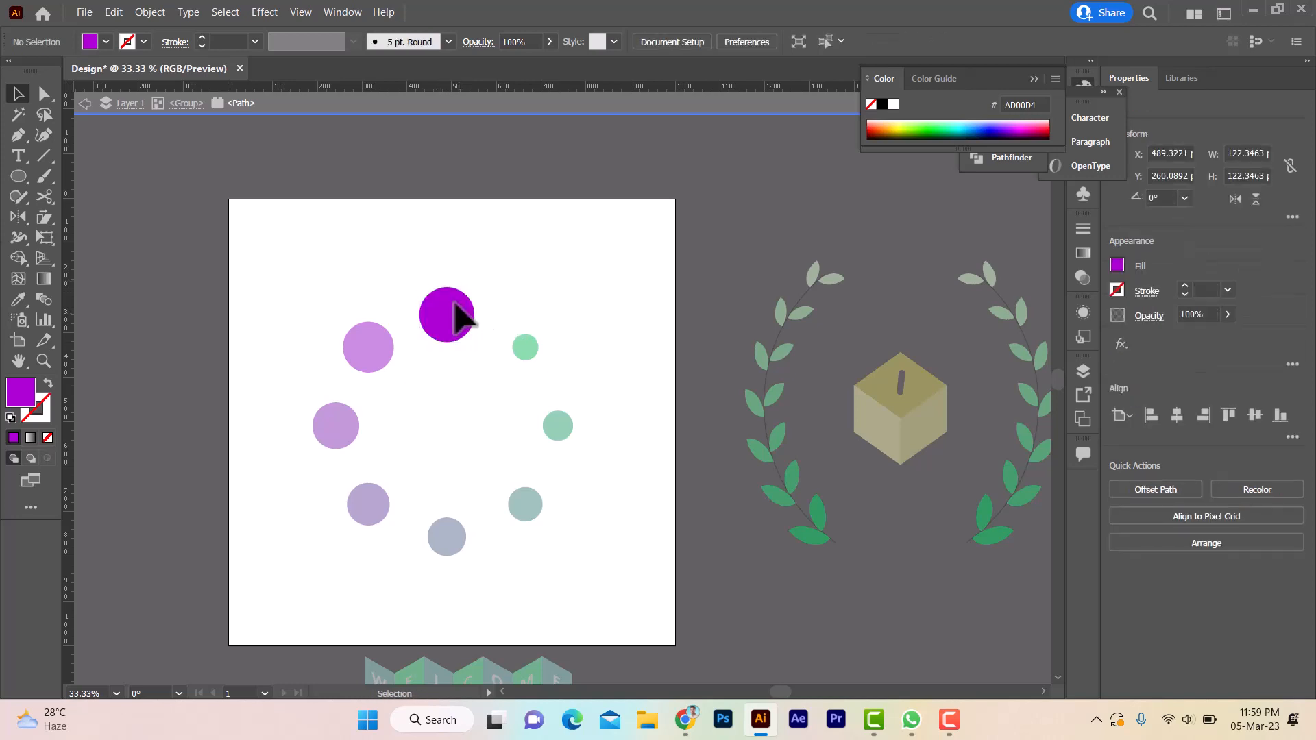
{"action": "double_click", "coordinate": [508, 285]}
Ungroup the expanded ring of circles.
{"action": "left_click", "coordinate": [440, 309]}
{"action": "right_click", "coordinate": [441, 302]}
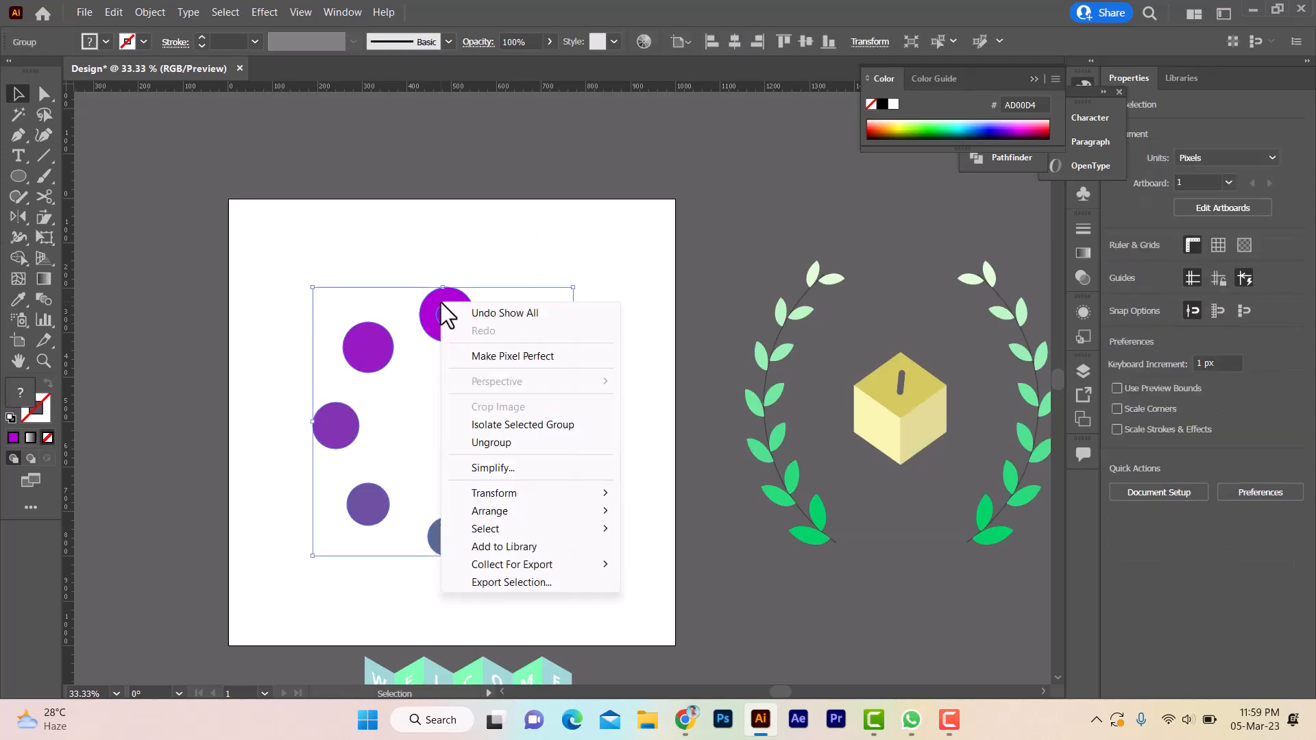
{"action": "left_click", "coordinate": [498, 441]}
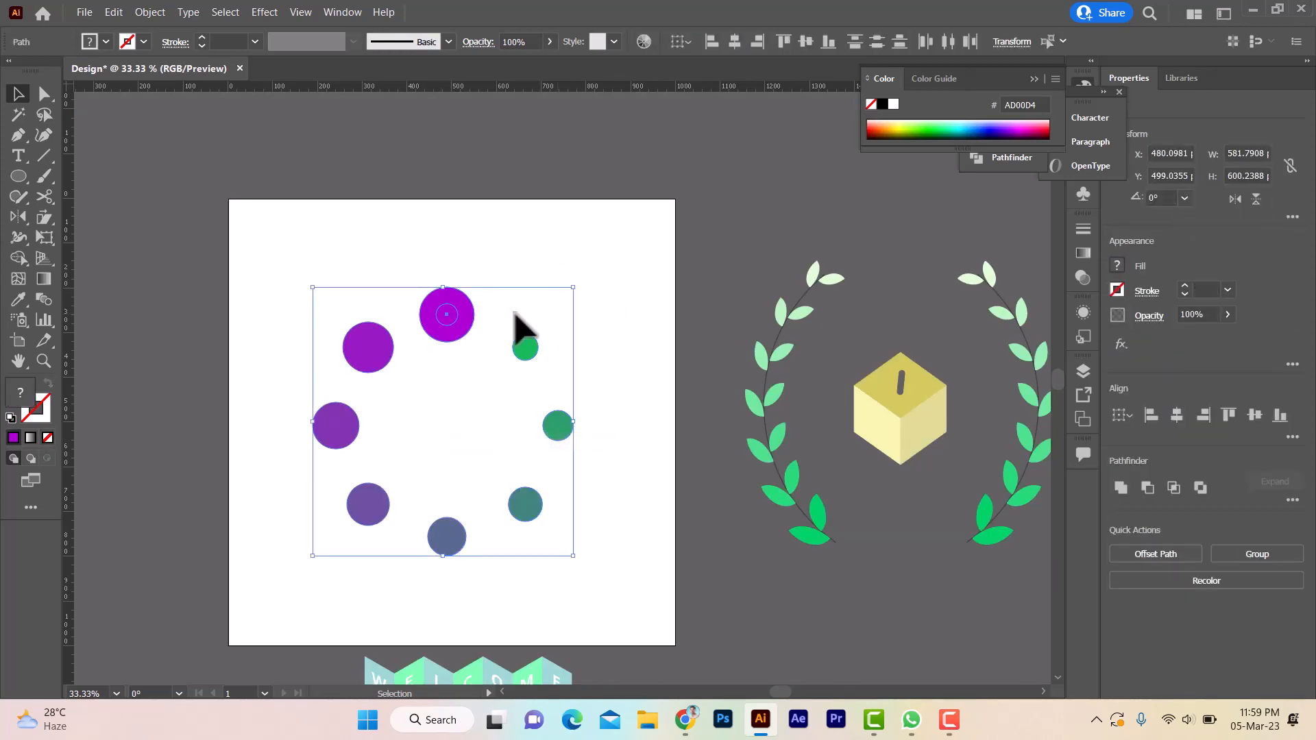
Delete the small green circle beneath the ring's large purple top circle, hiding the purple circle only temporarily to reach it.
{"action": "left_click", "coordinate": [458, 317]}
{"action": "key", "text": "Delete"}
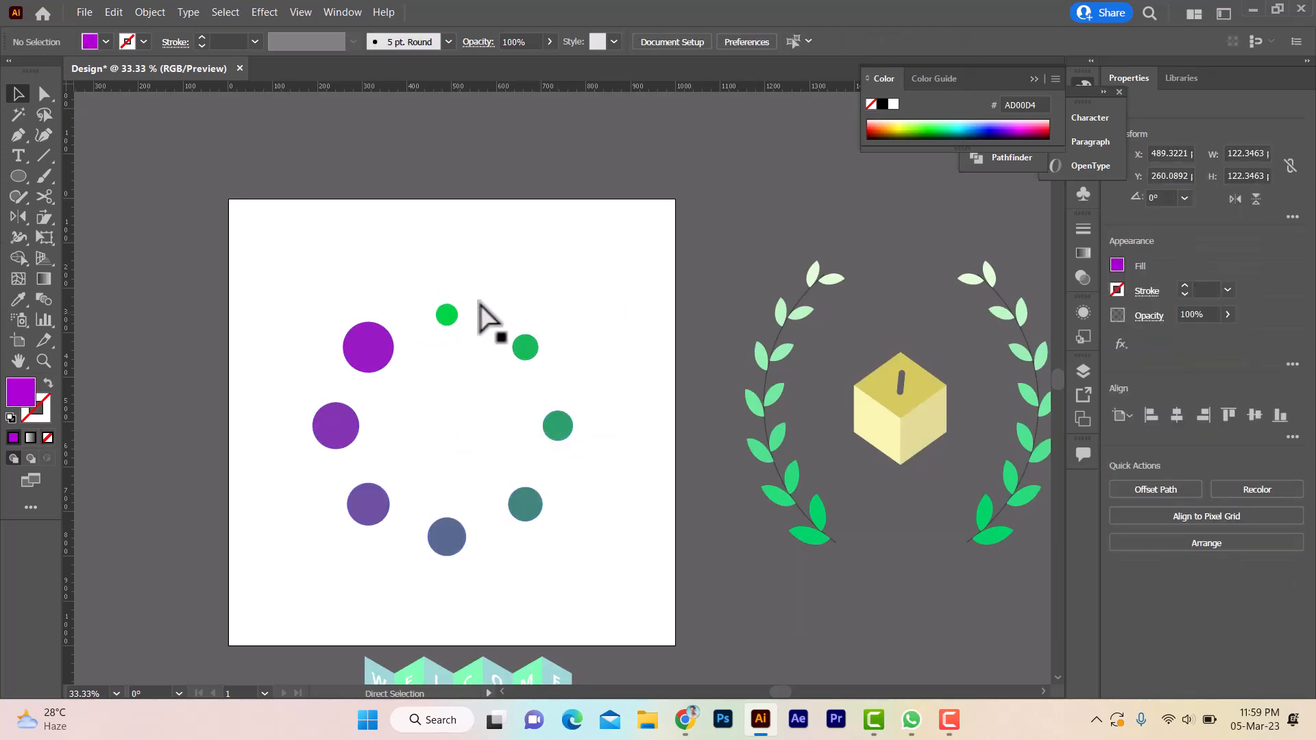
{"action": "left_click", "coordinate": [449, 314]}
{"action": "key", "text": "Delete"}
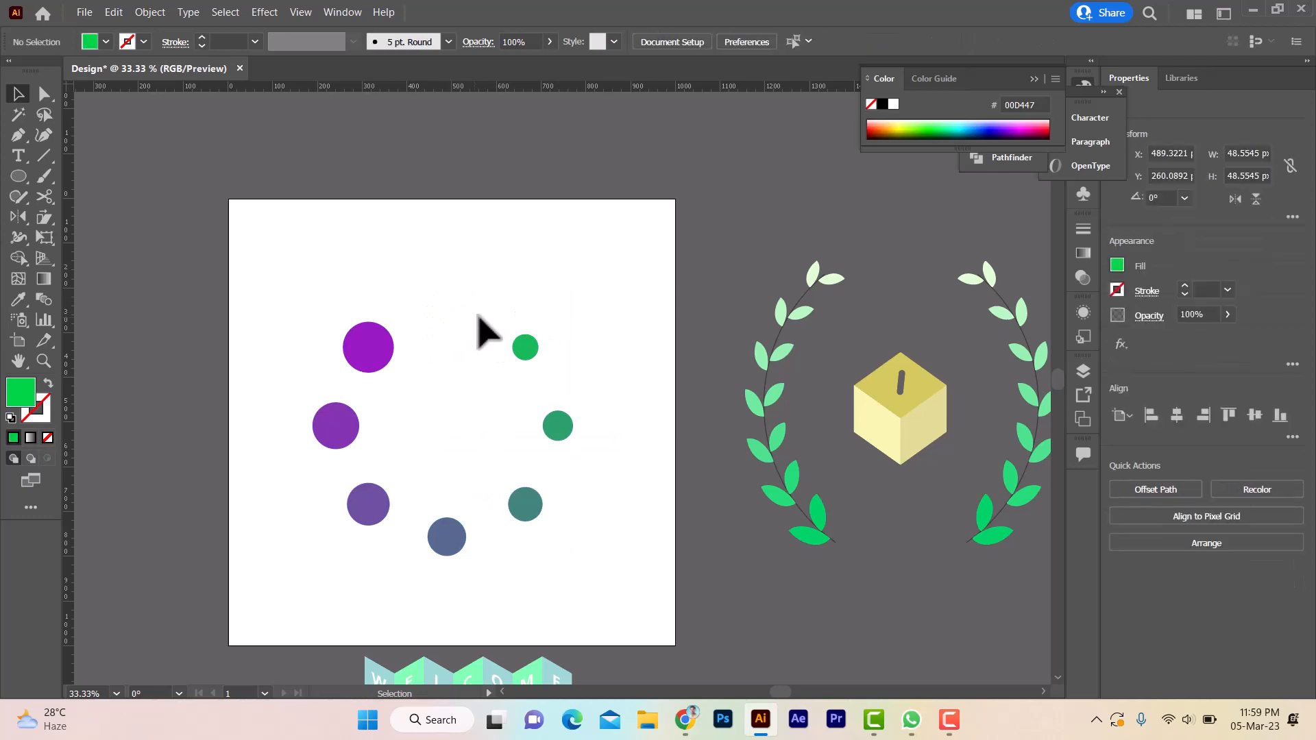
{"action": "key", "text": "ctrl+z"}
{"action": "key", "text": "ctrl+z"}
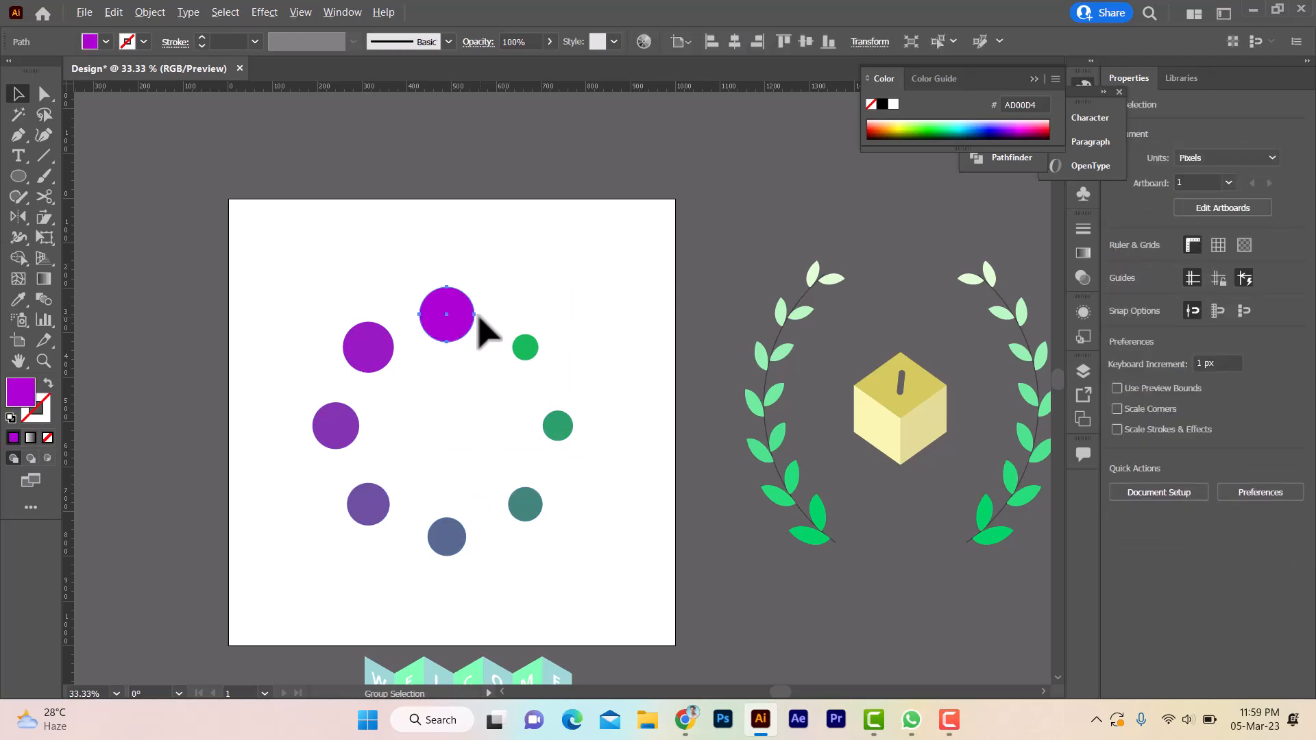
Group all circles of the ring and move the group to about X 478, Y 475 px.
{"action": "left_click_drag", "start_coordinate": [297, 264], "coordinate": [596, 574]}
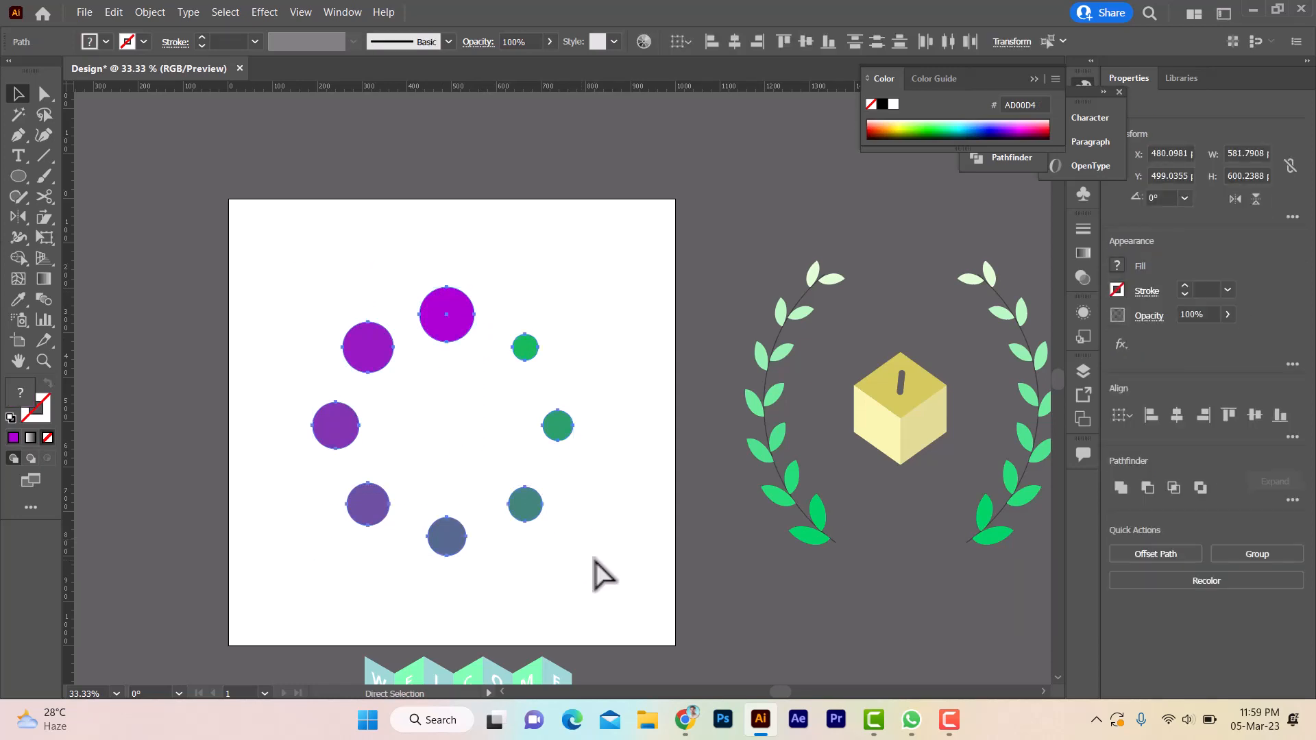
{"action": "key", "text": "ctrl+g"}
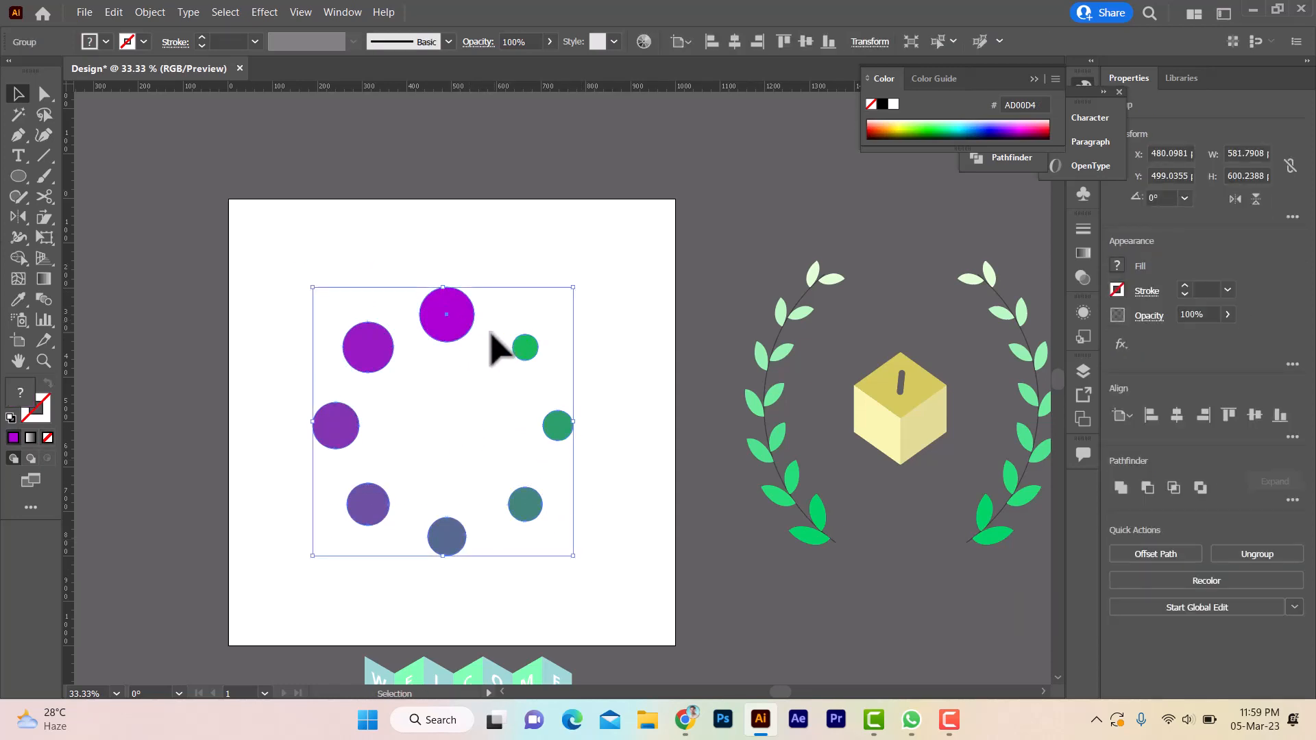
{"action": "left_click_drag", "start_coordinate": [479, 302], "coordinate": [442, 317]}
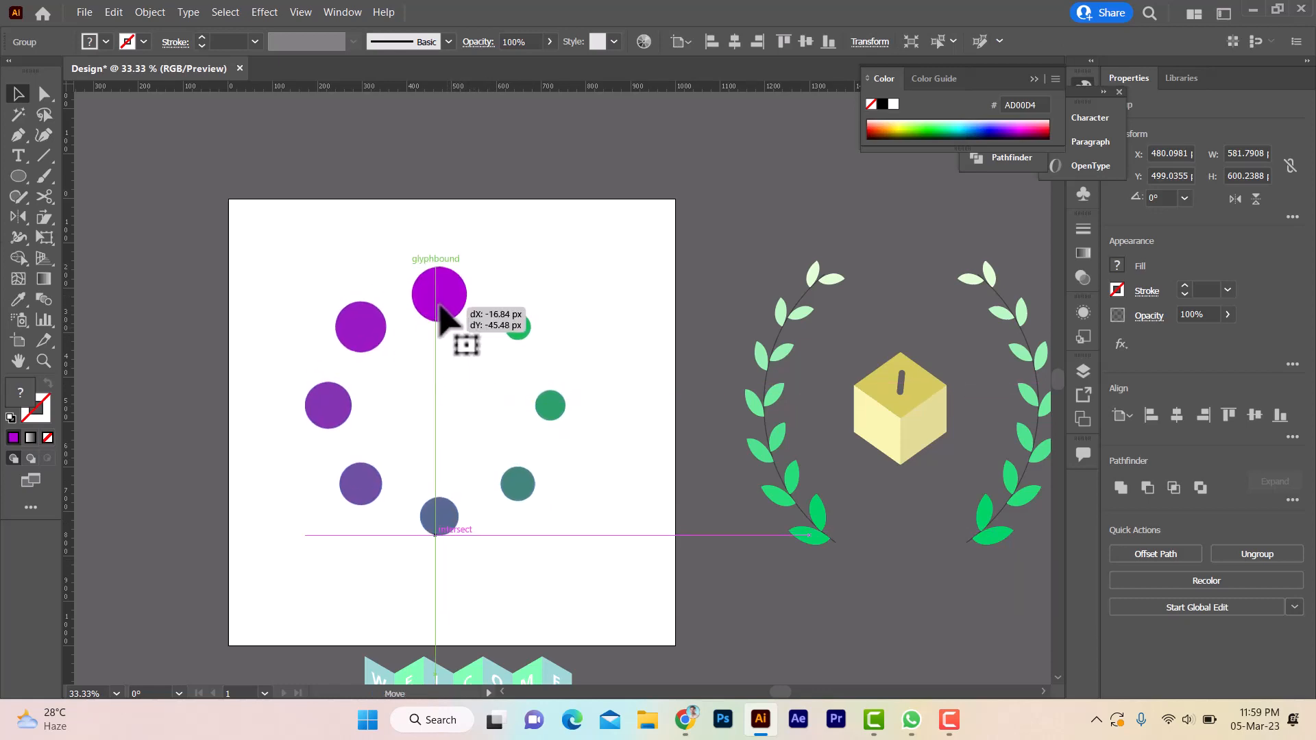
{"action": "left_click_drag", "start_coordinate": [442, 316], "coordinate": [448, 326]}
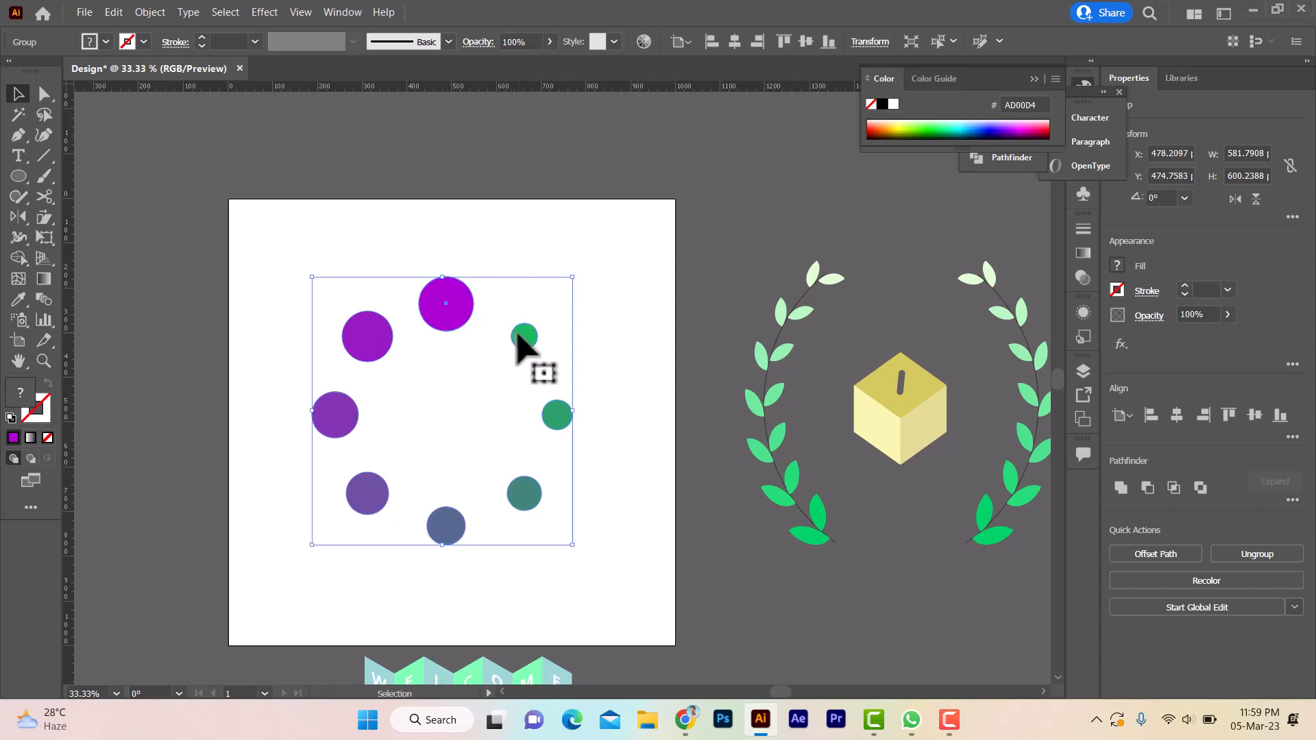